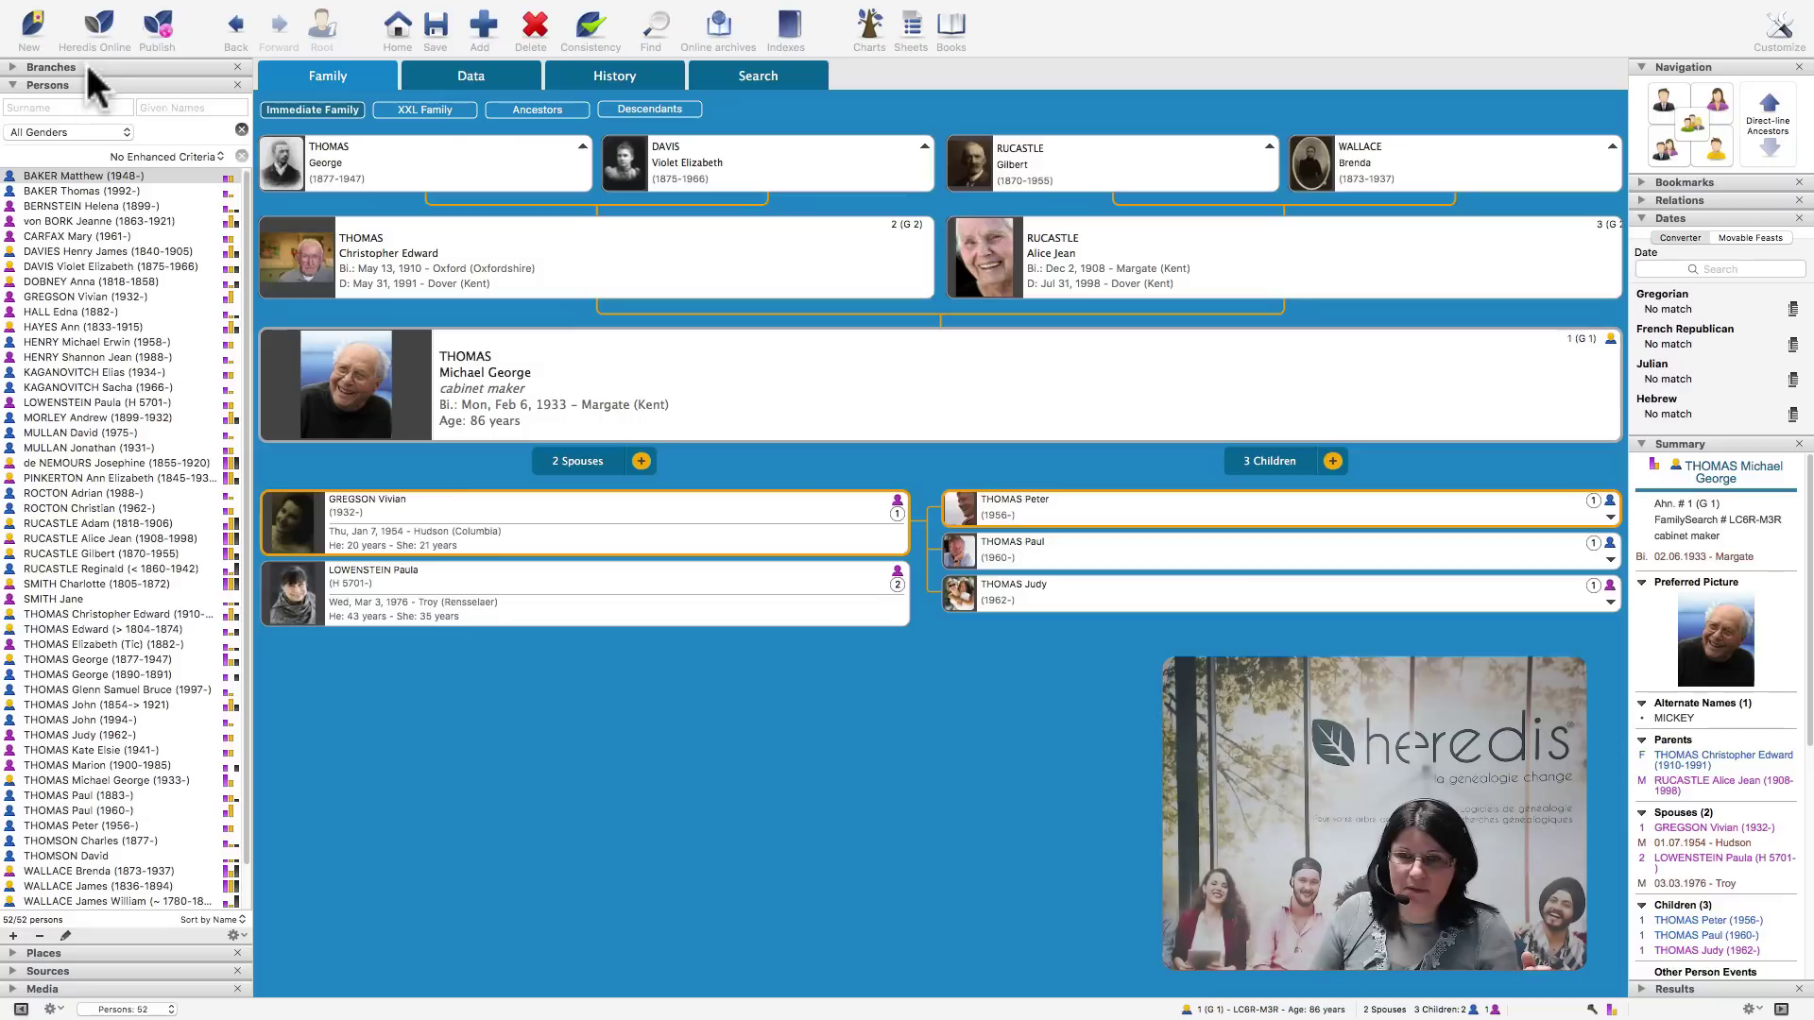
Start a new census record entry for the displayed person and enlarge the record entry window to full screen.
{"action": "left_click", "coordinate": [33, 29]}
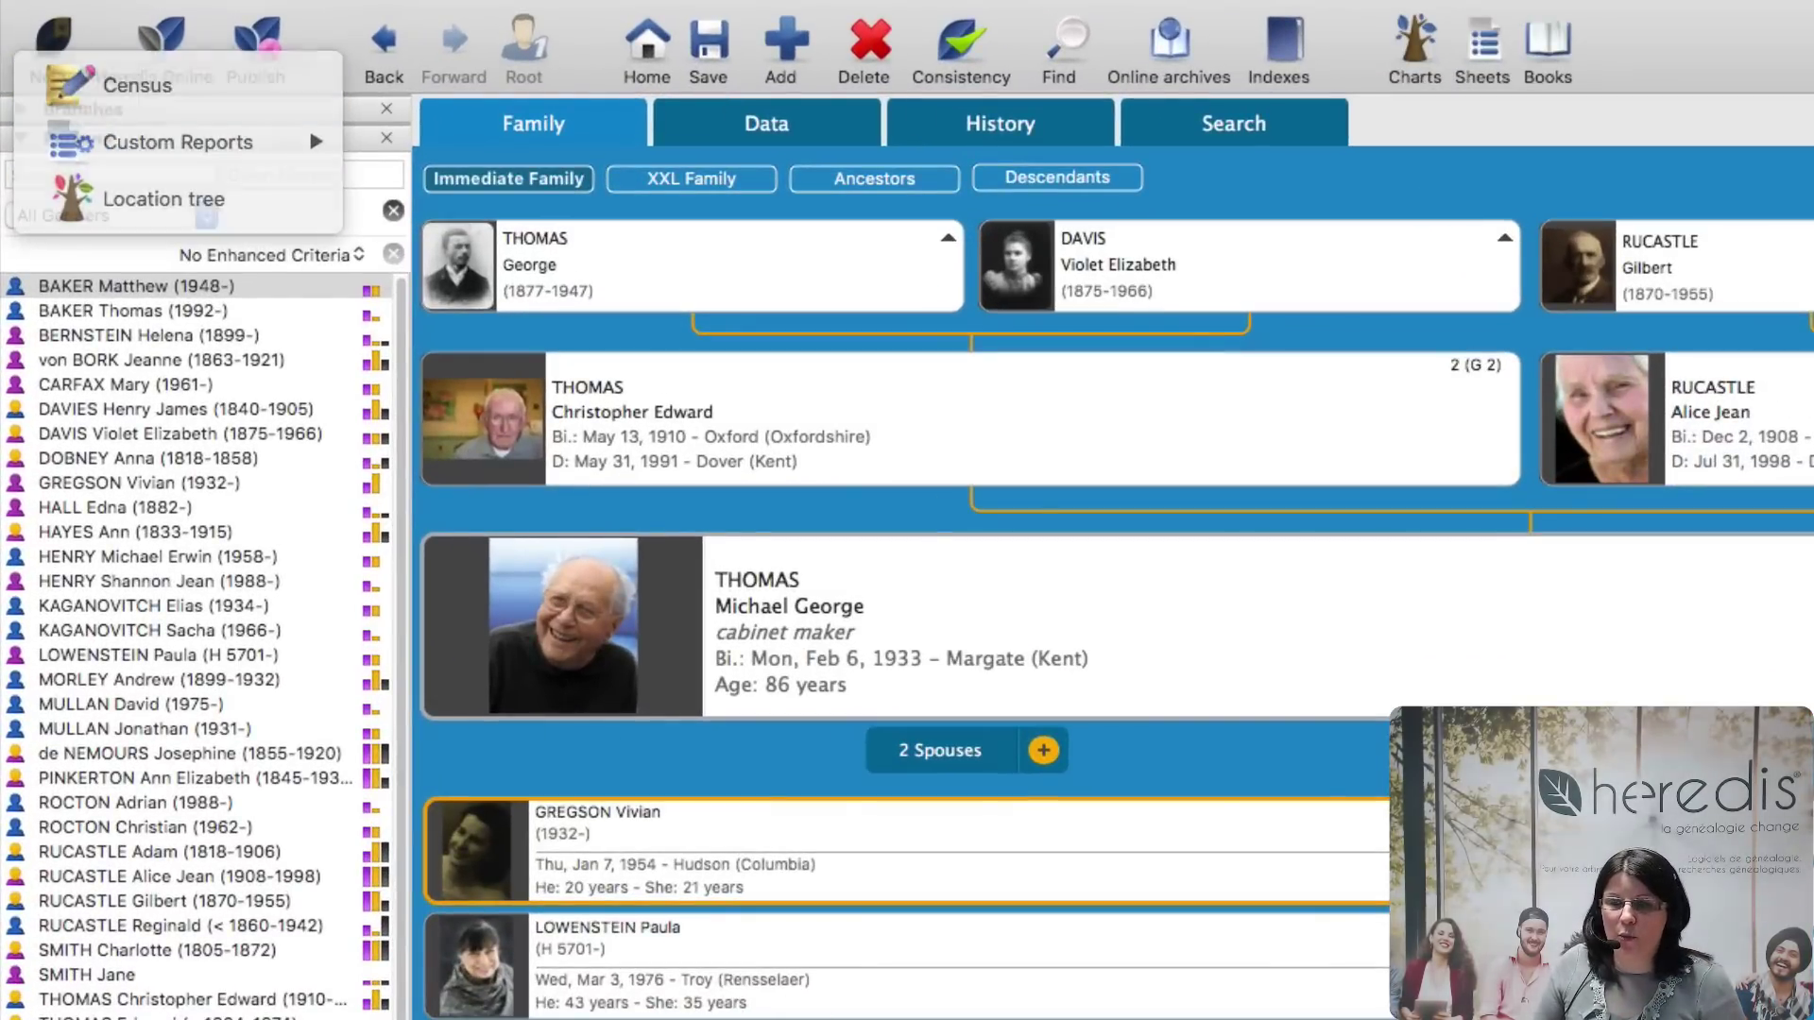
{"action": "left_click", "coordinate": [132, 85]}
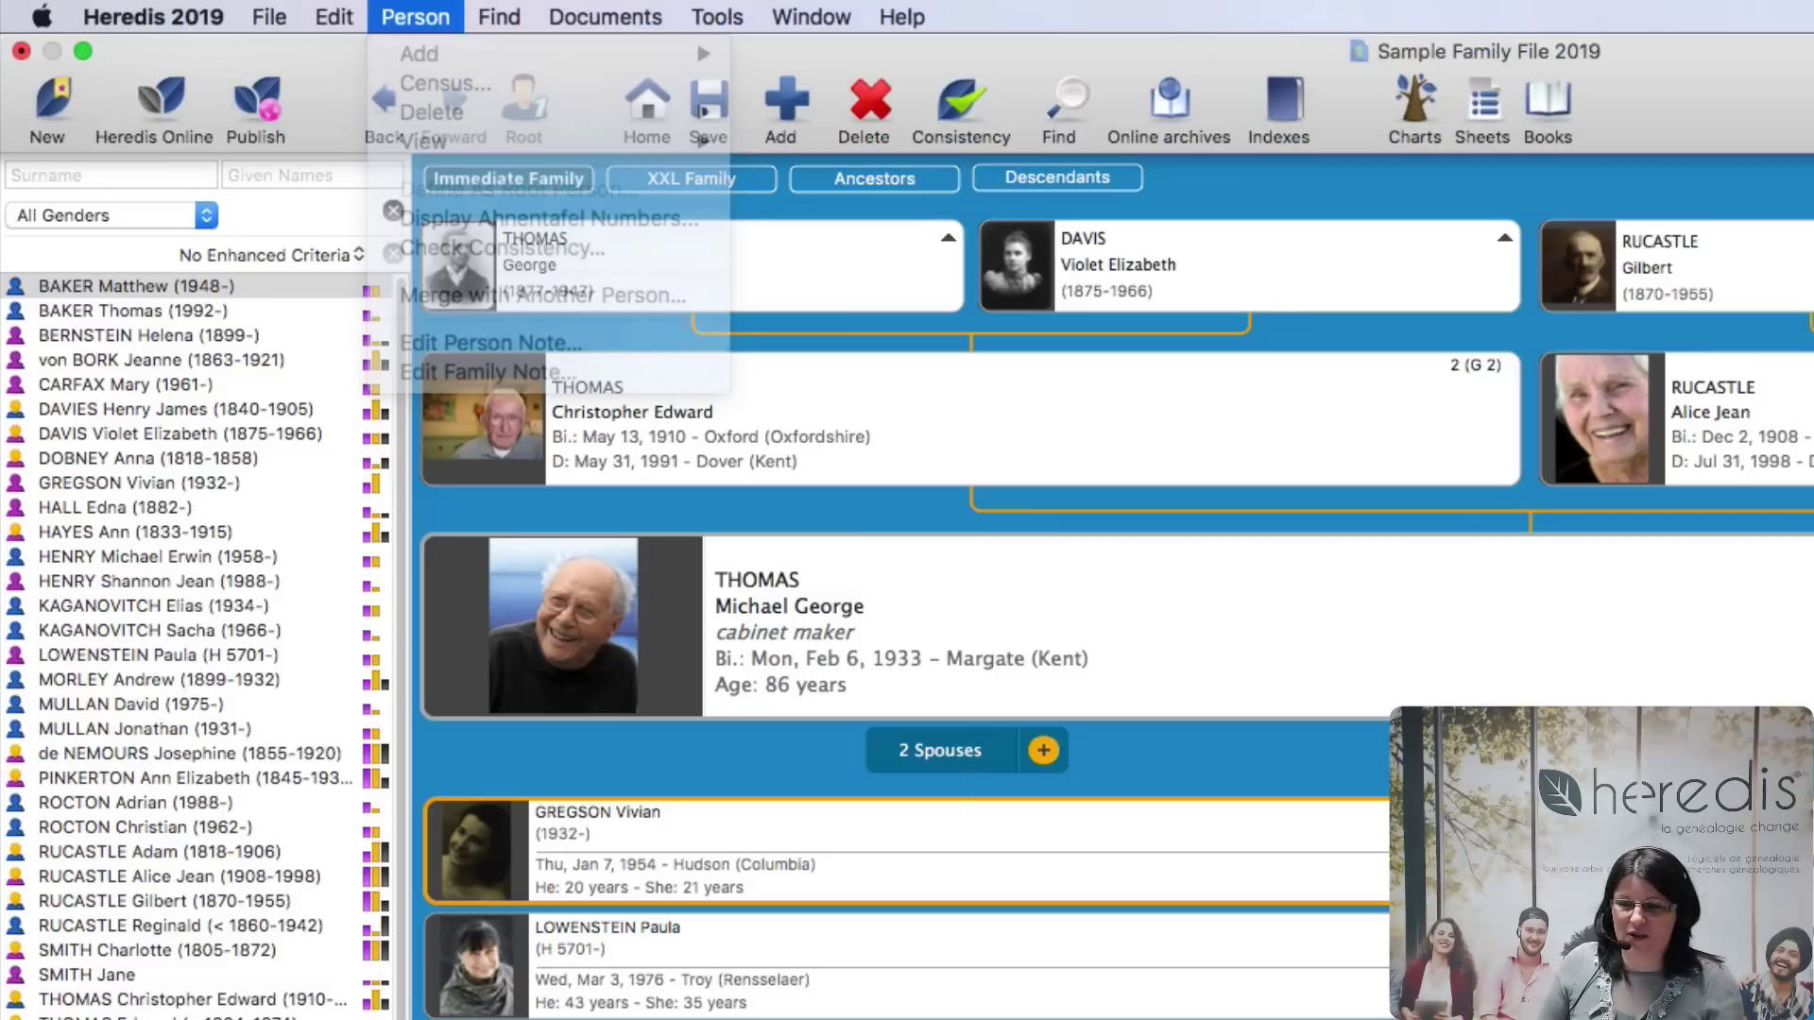
{"action": "left_click", "coordinate": [406, 19]}
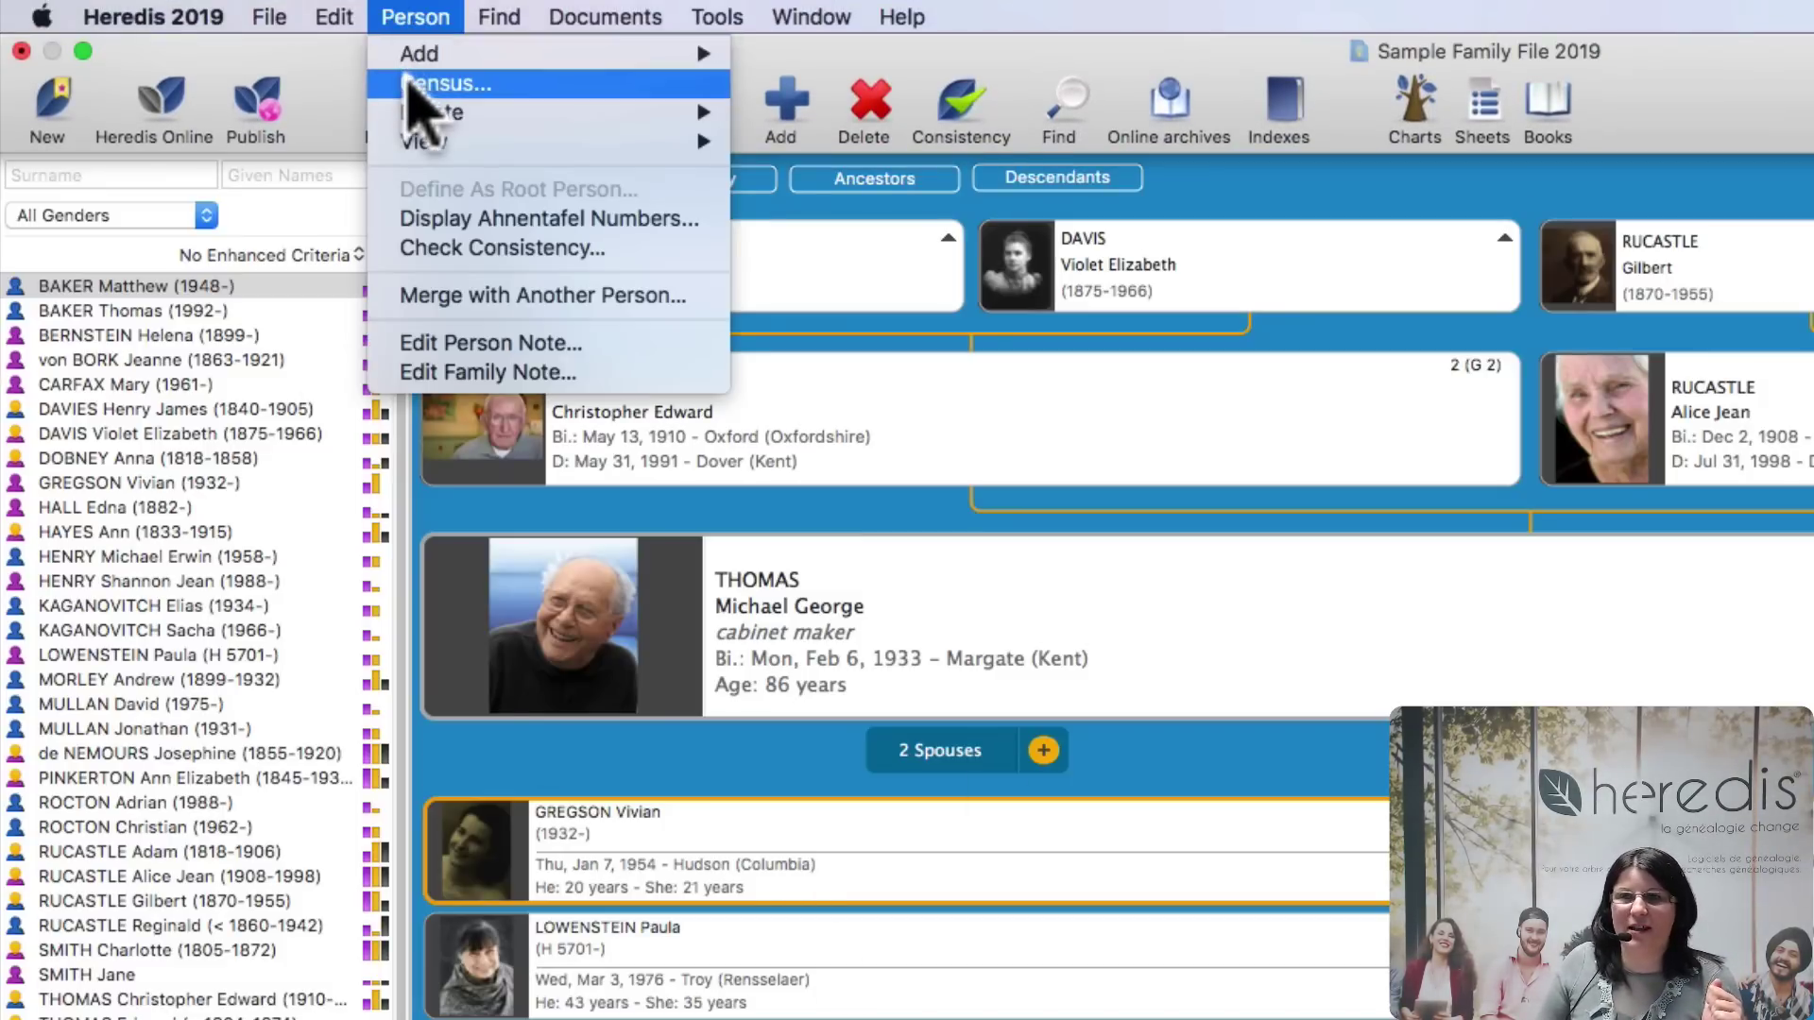
{"action": "left_click", "coordinate": [410, 85]}
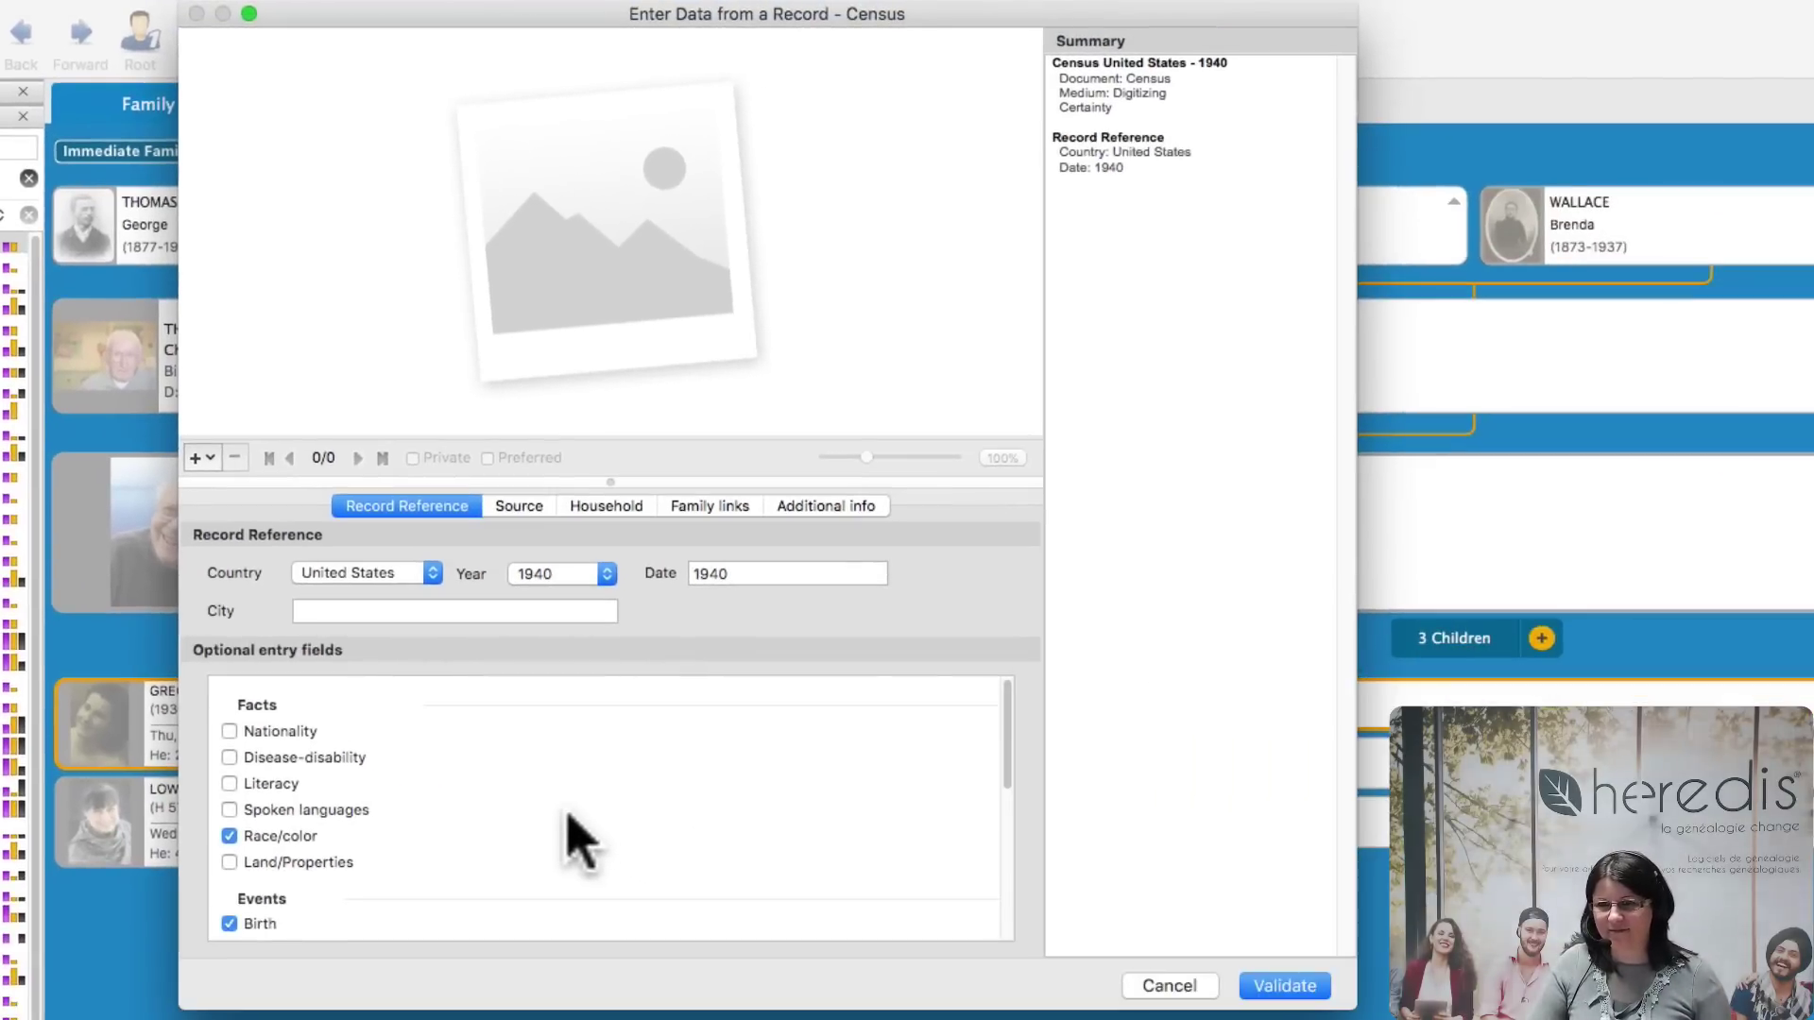
{"action": "left_click", "coordinate": [249, 13]}
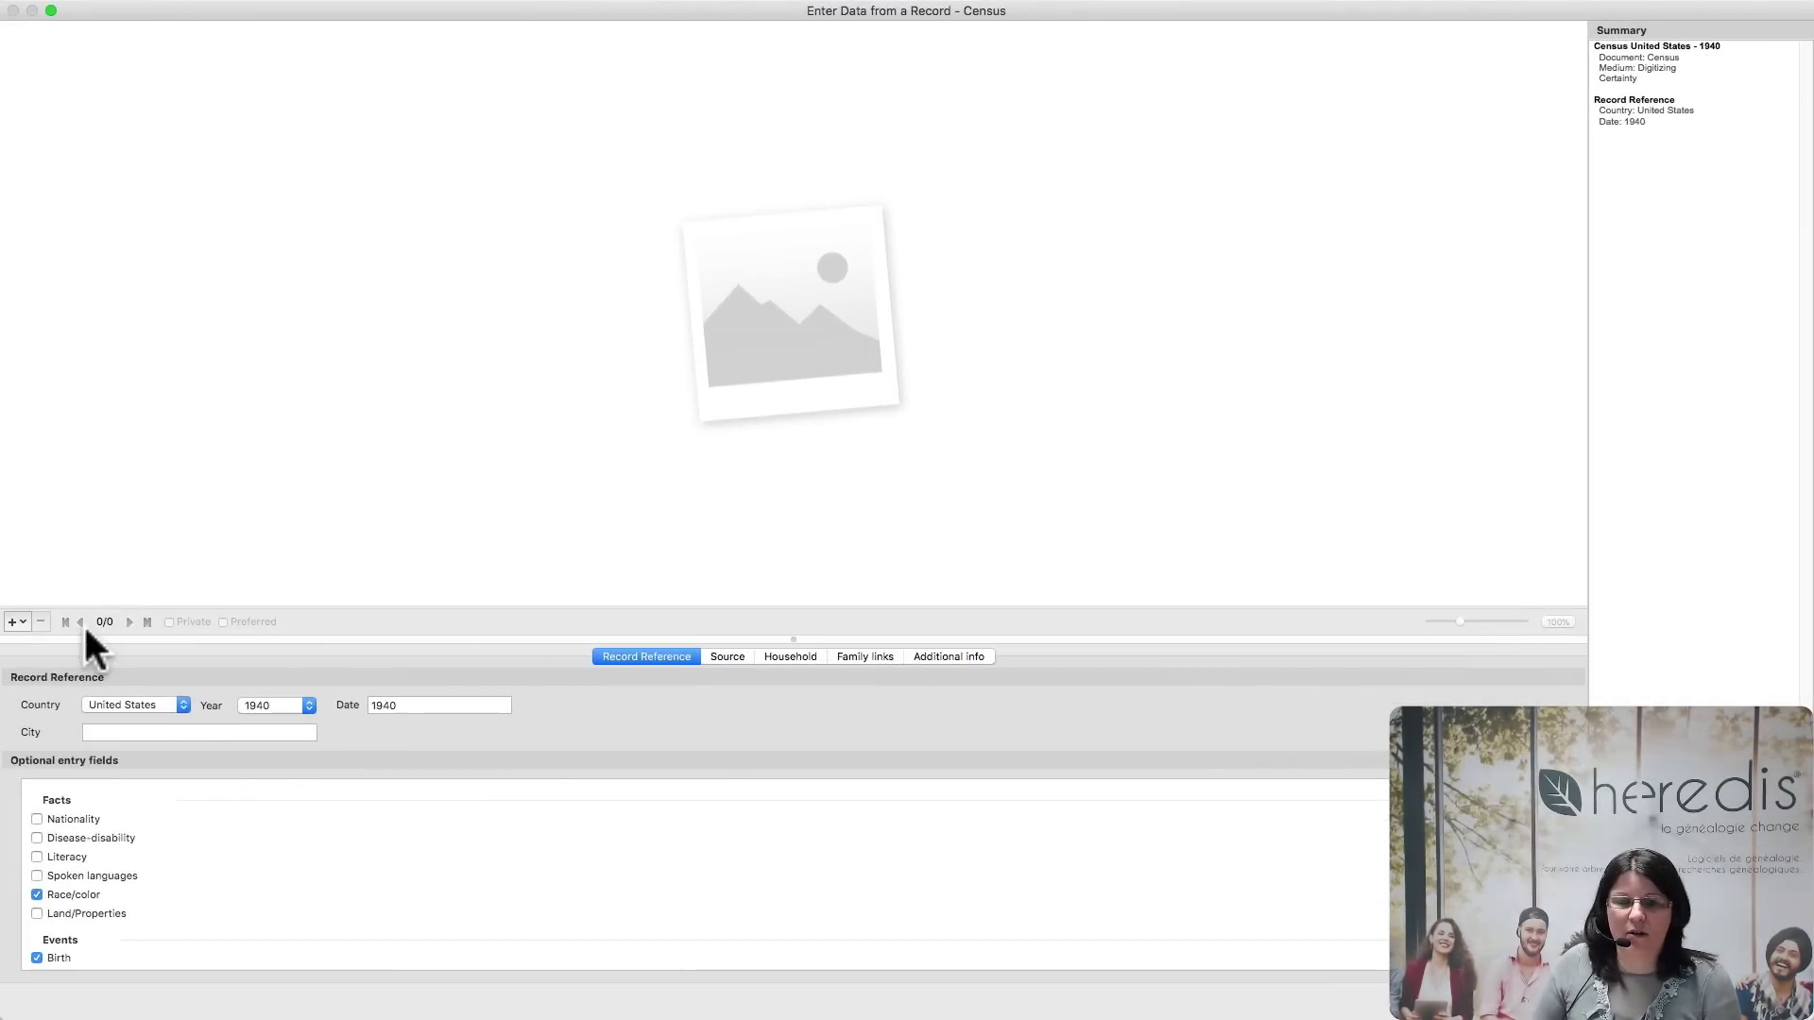
Attach the census image USC_1940_005456417_00761.jpg from the Desktop and shrink the image area to give the entry fields more room.
{"action": "left_click", "coordinate": [15, 621]}
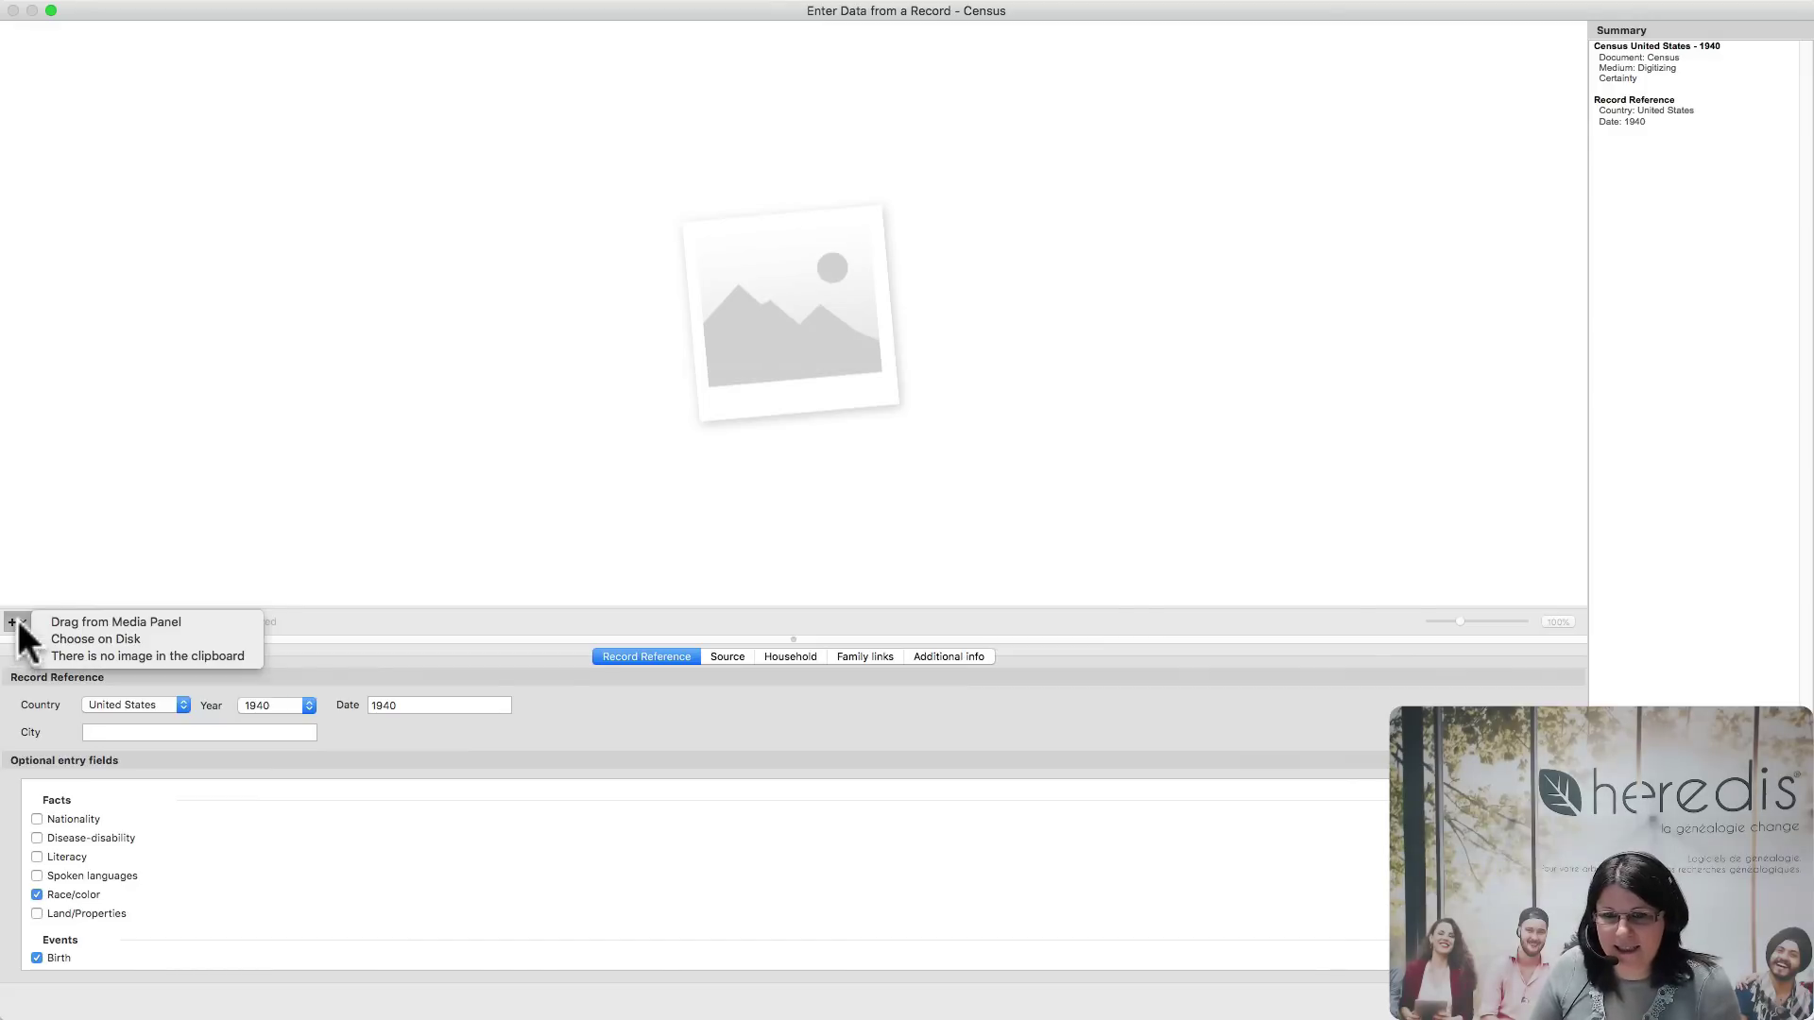
{"action": "left_click", "coordinate": [148, 642]}
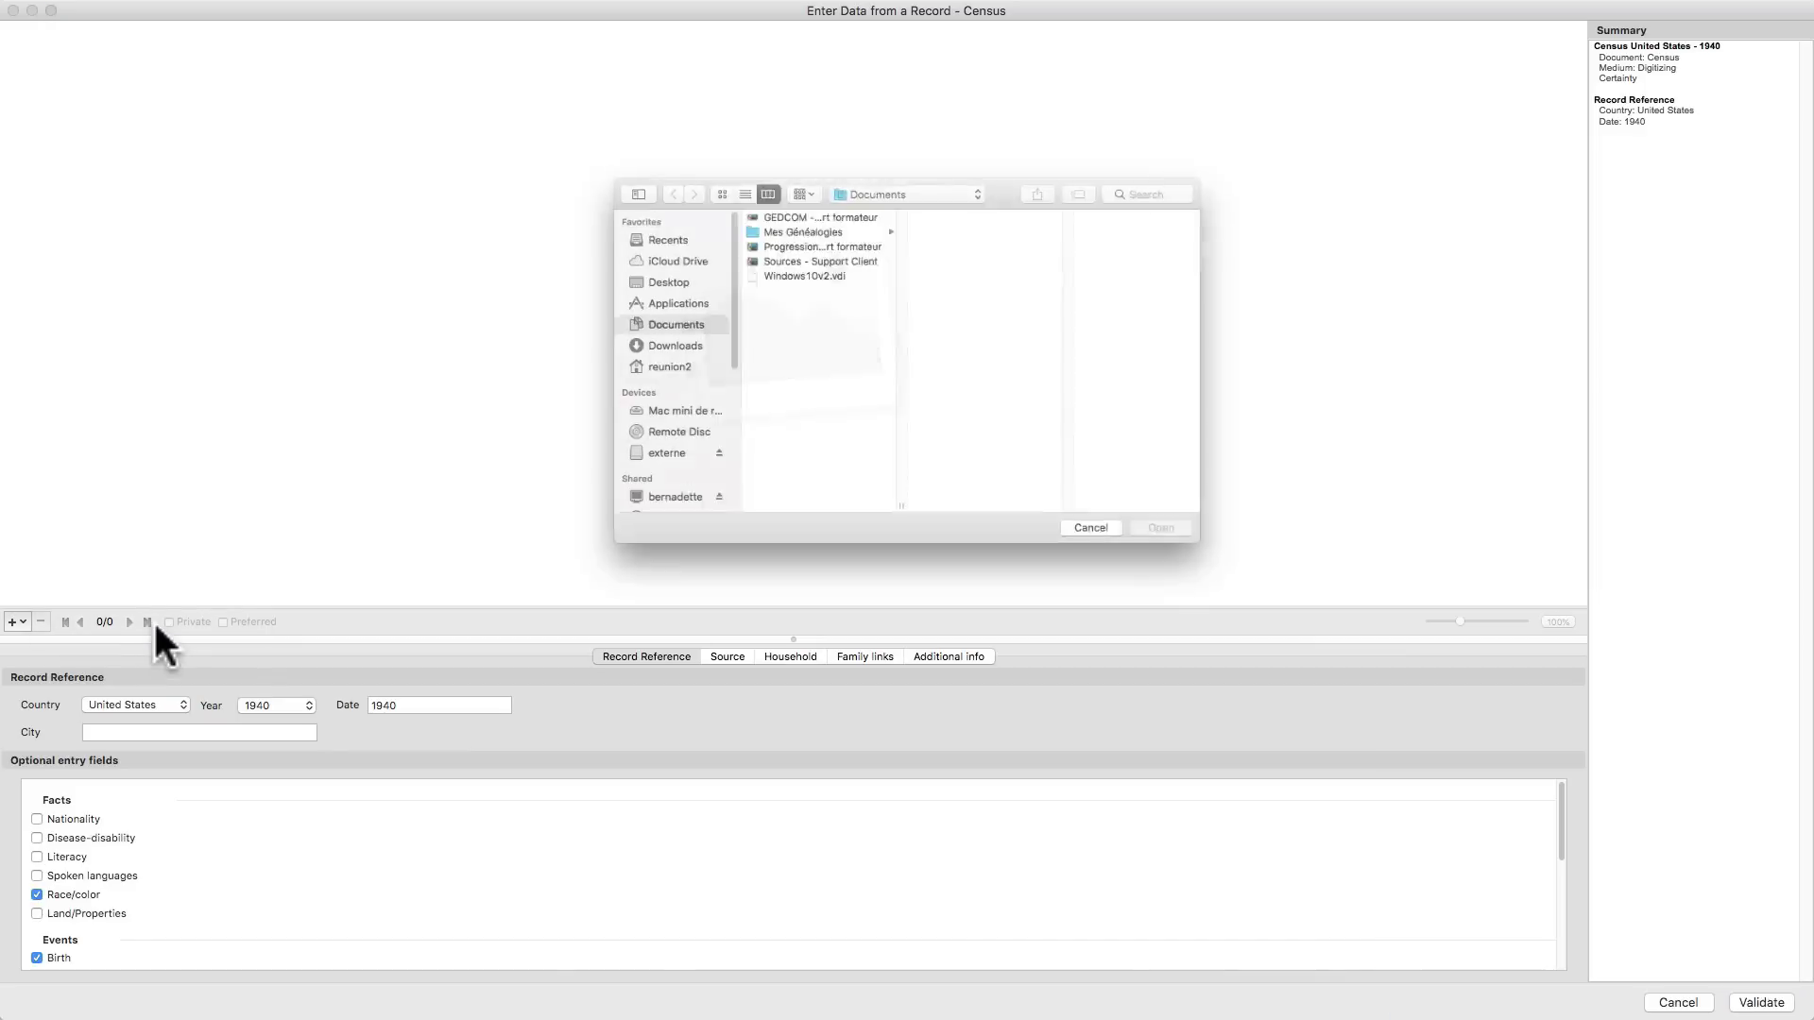
{"action": "left_click", "coordinate": [796, 511]}
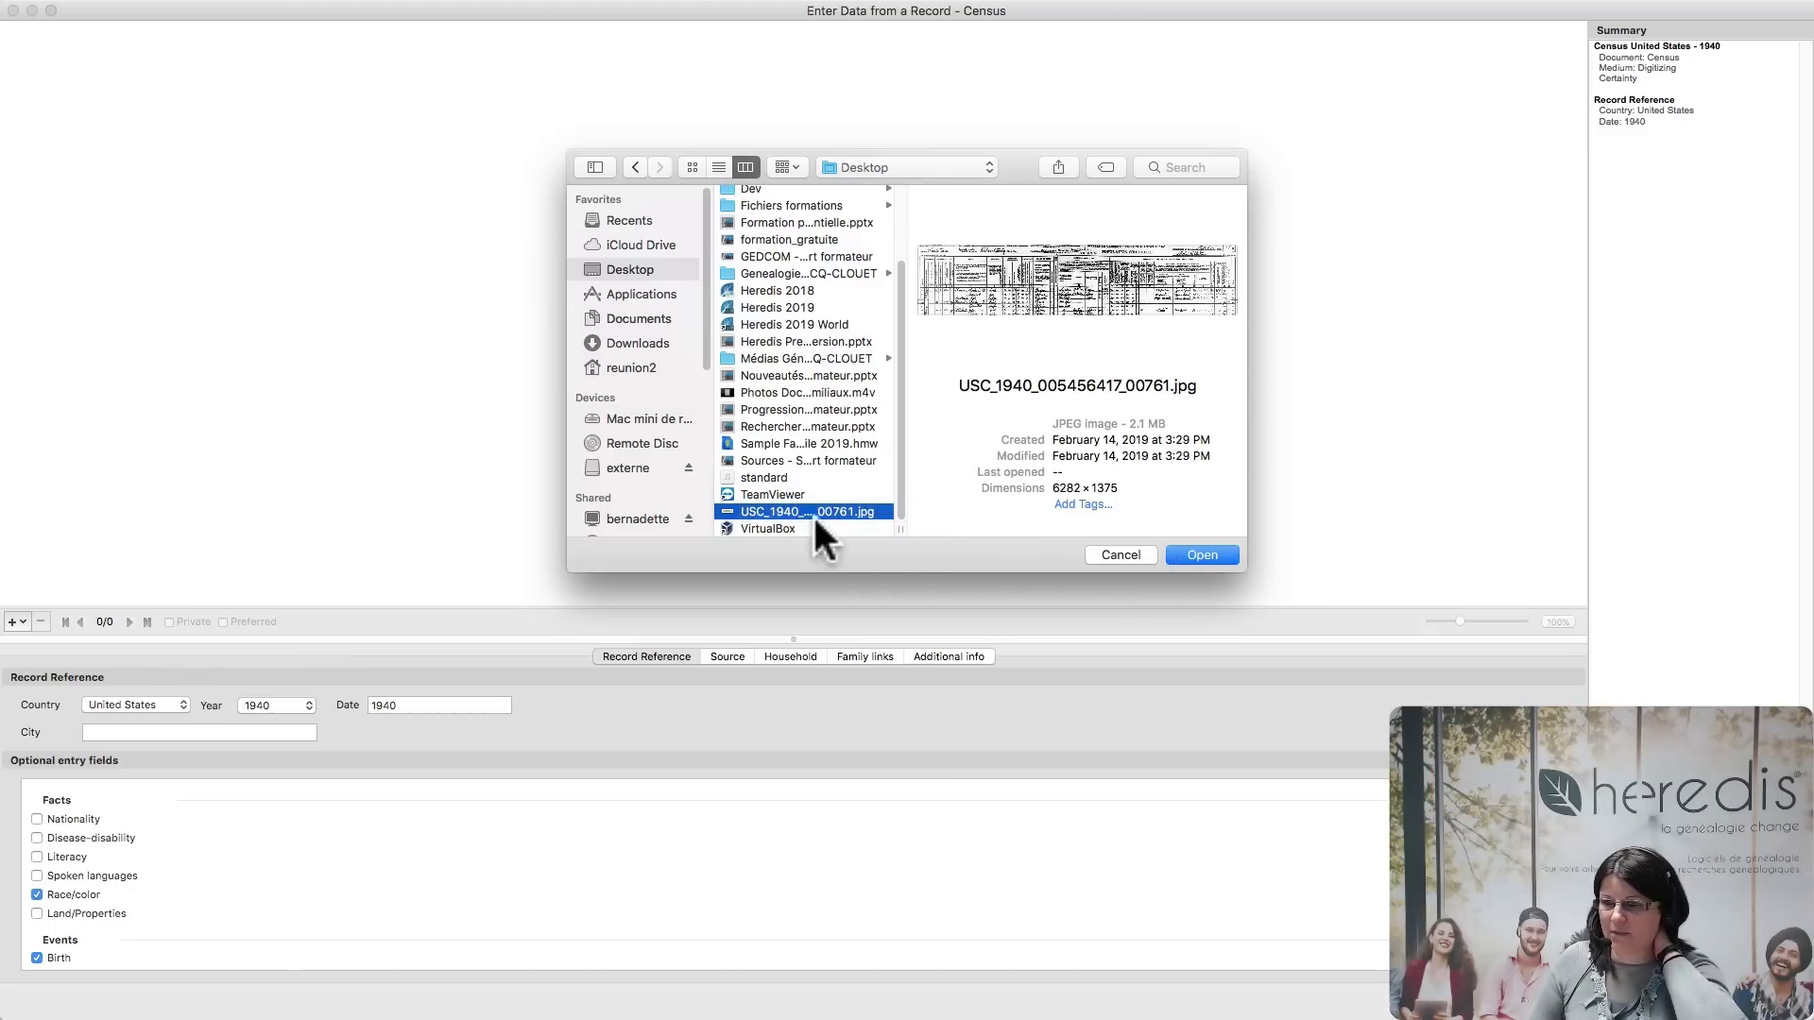
{"action": "left_click", "coordinate": [1204, 555]}
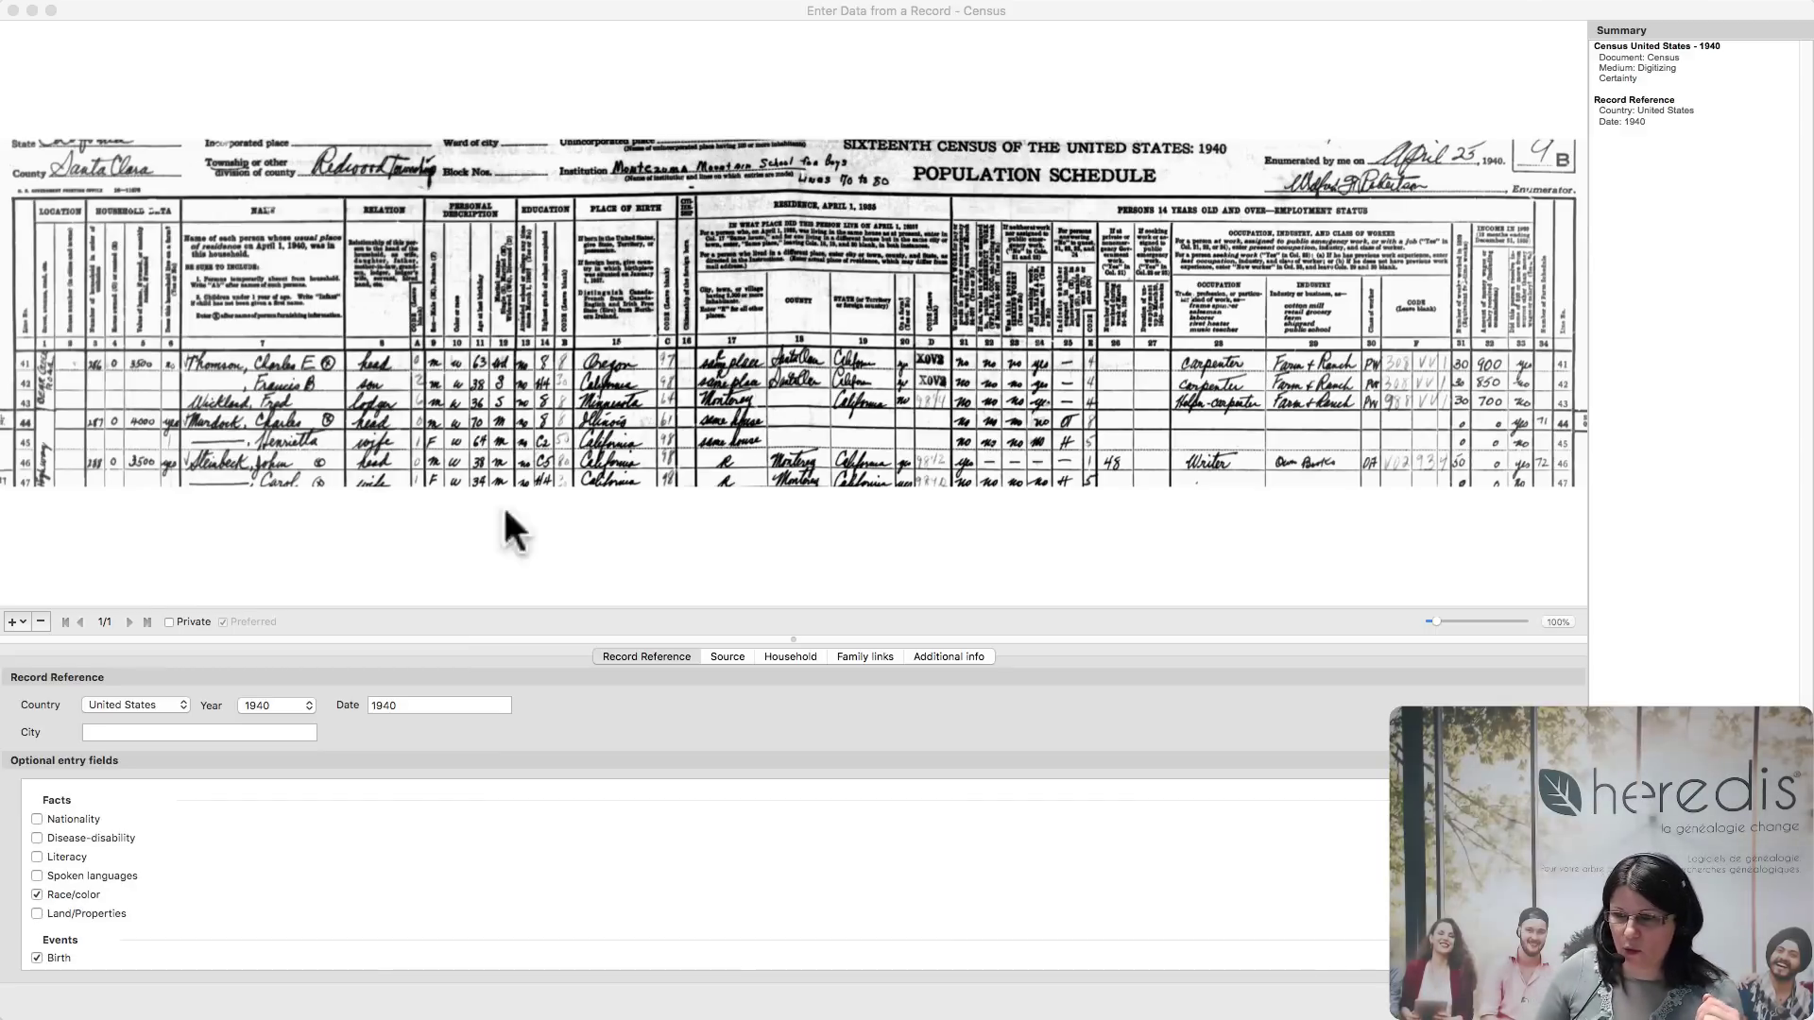
{"action": "left_click_drag", "start_coordinate": [792, 638], "coordinate": [746, 463]}
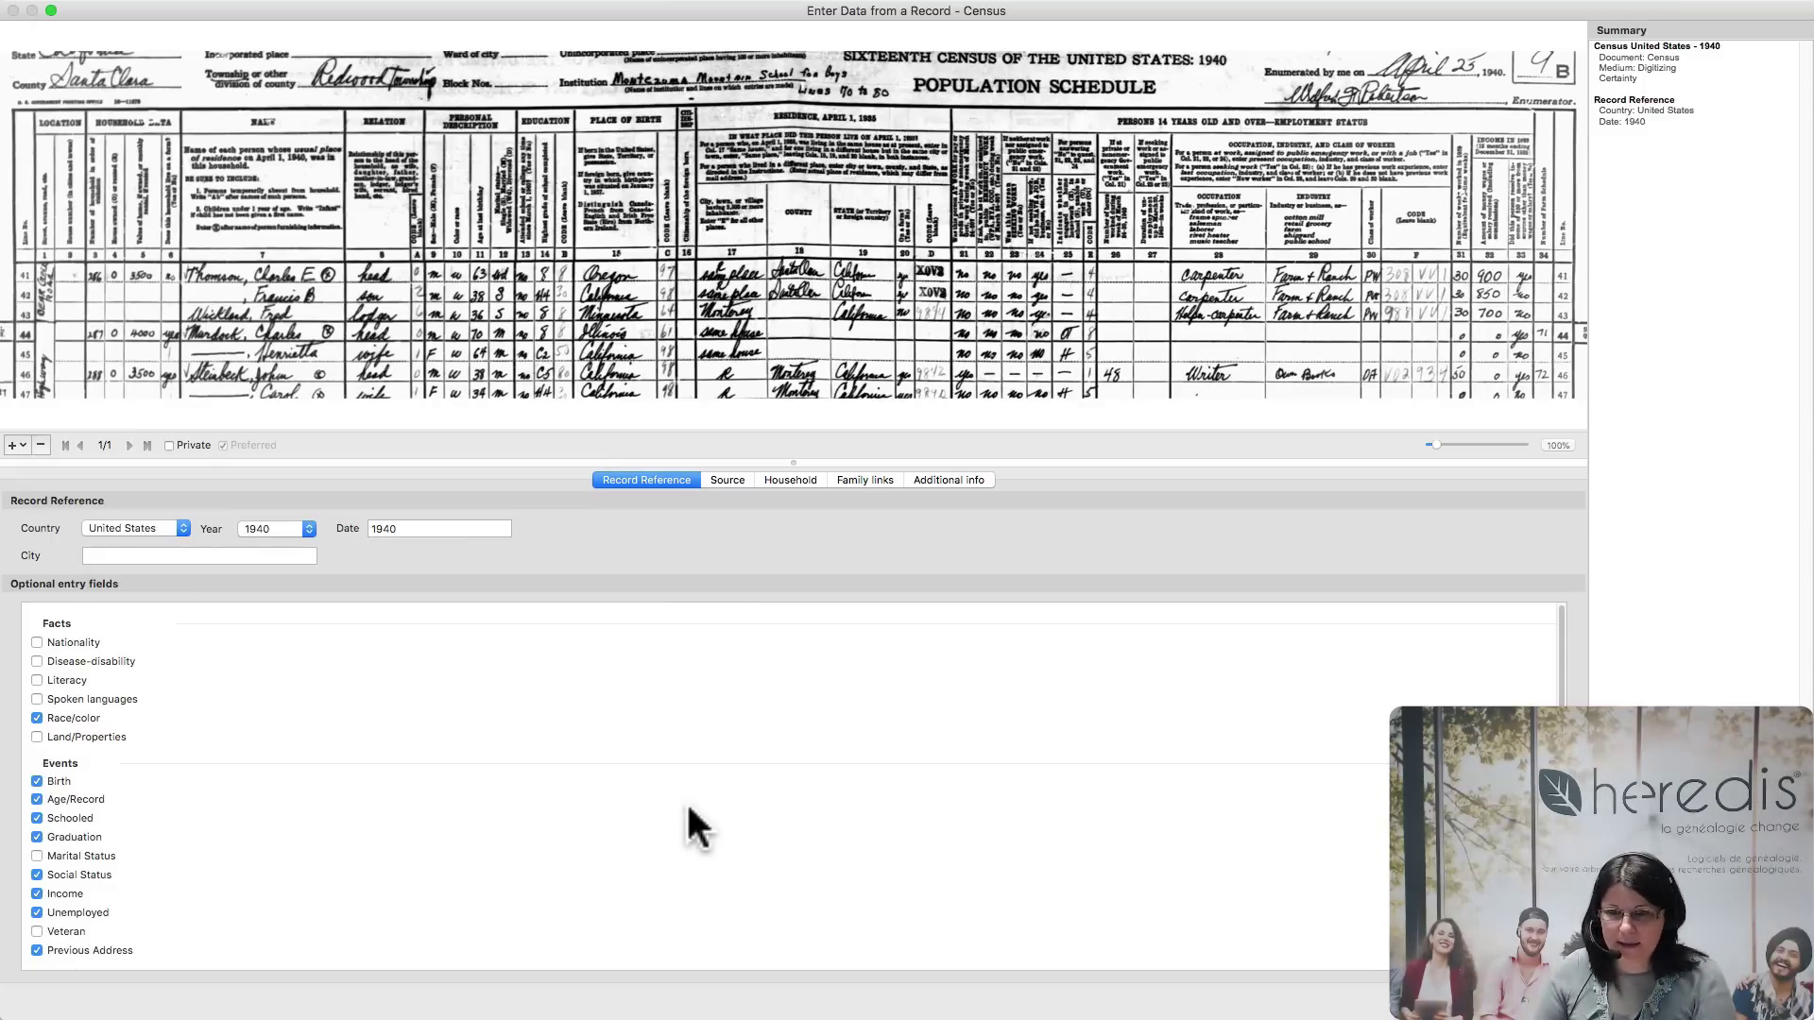
{"action": "left_click", "coordinate": [176, 528]}
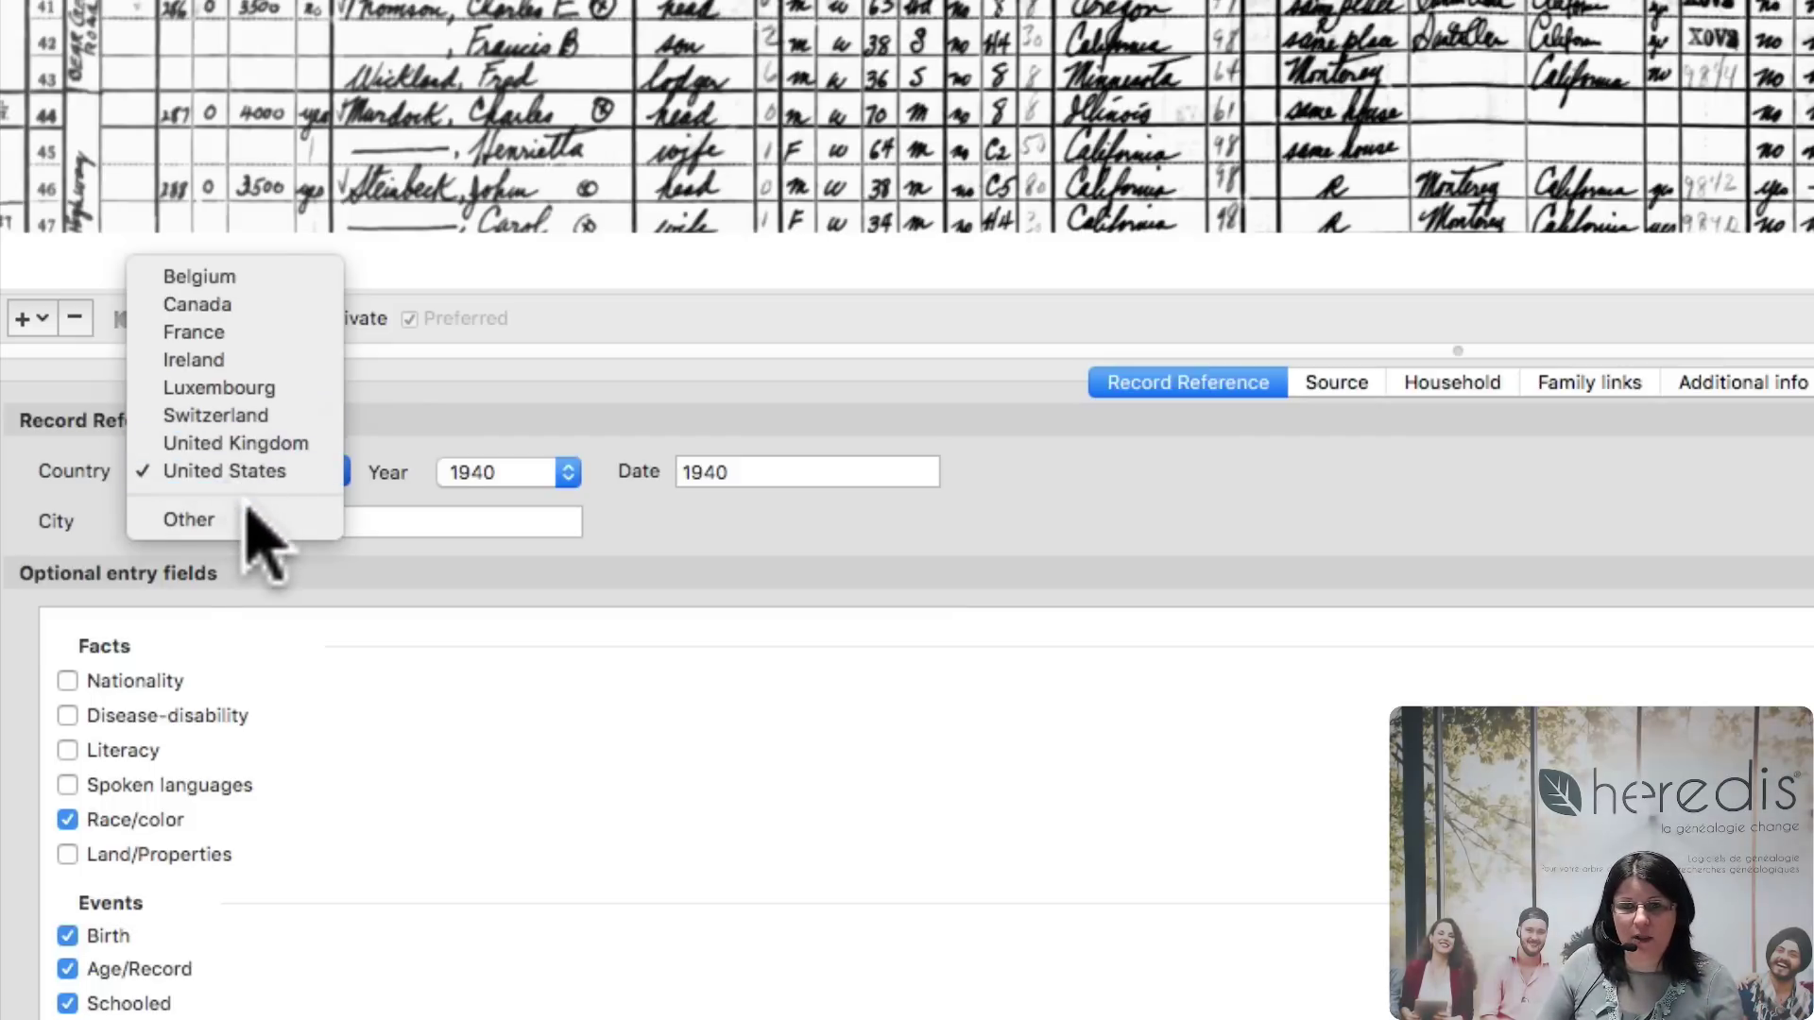
{"action": "left_click", "coordinate": [193, 523]}
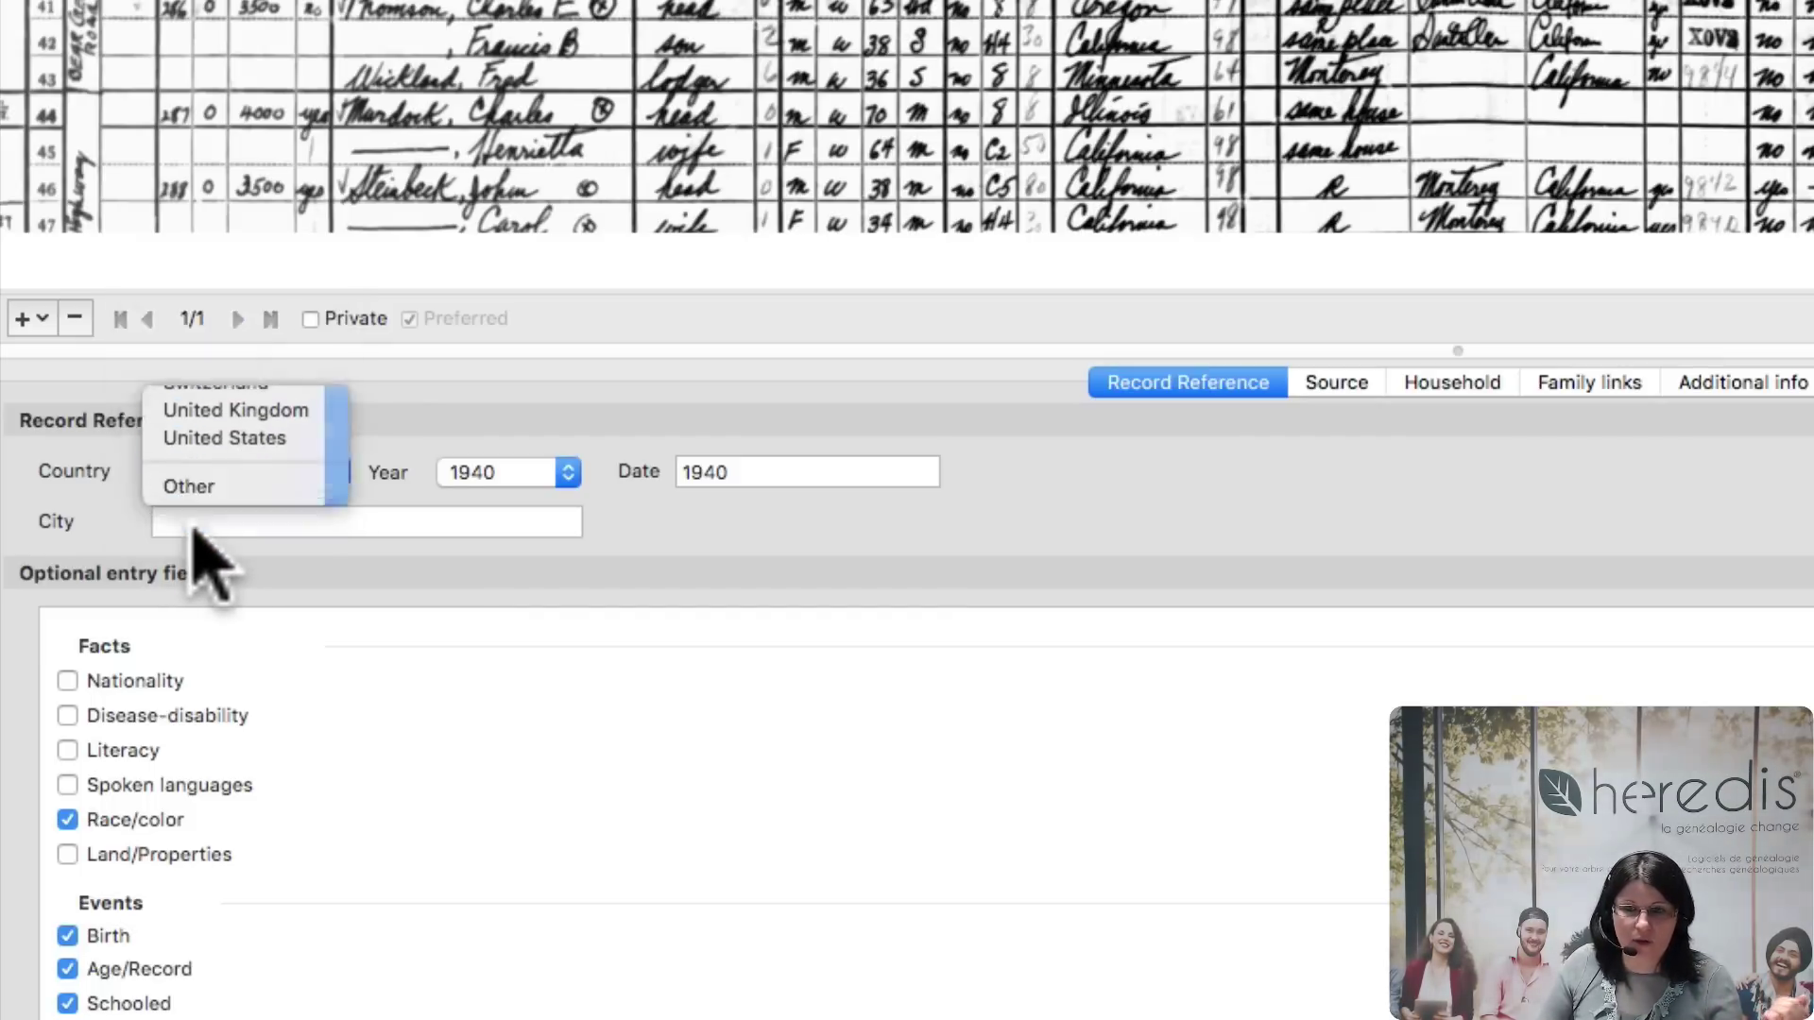
{"action": "left_click", "coordinate": [713, 473]}
{"action": "left_click", "coordinate": [177, 521]}
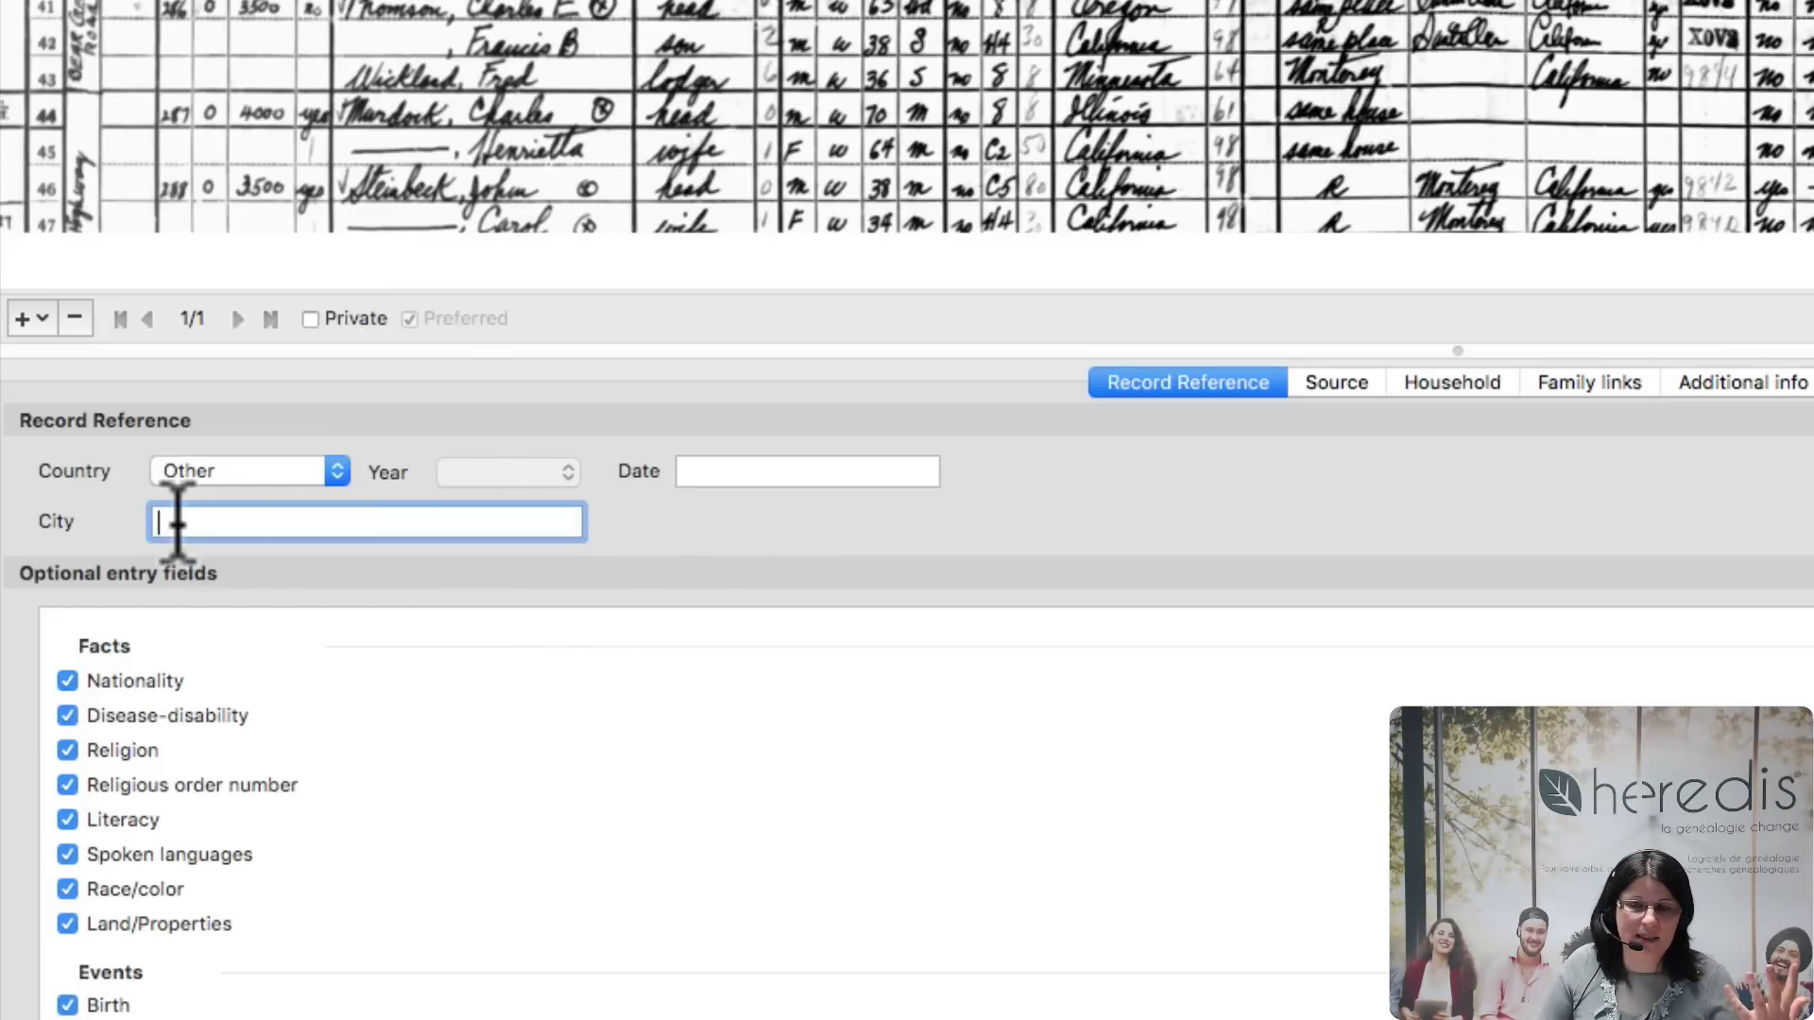
{"action": "left_click", "coordinate": [333, 472]}
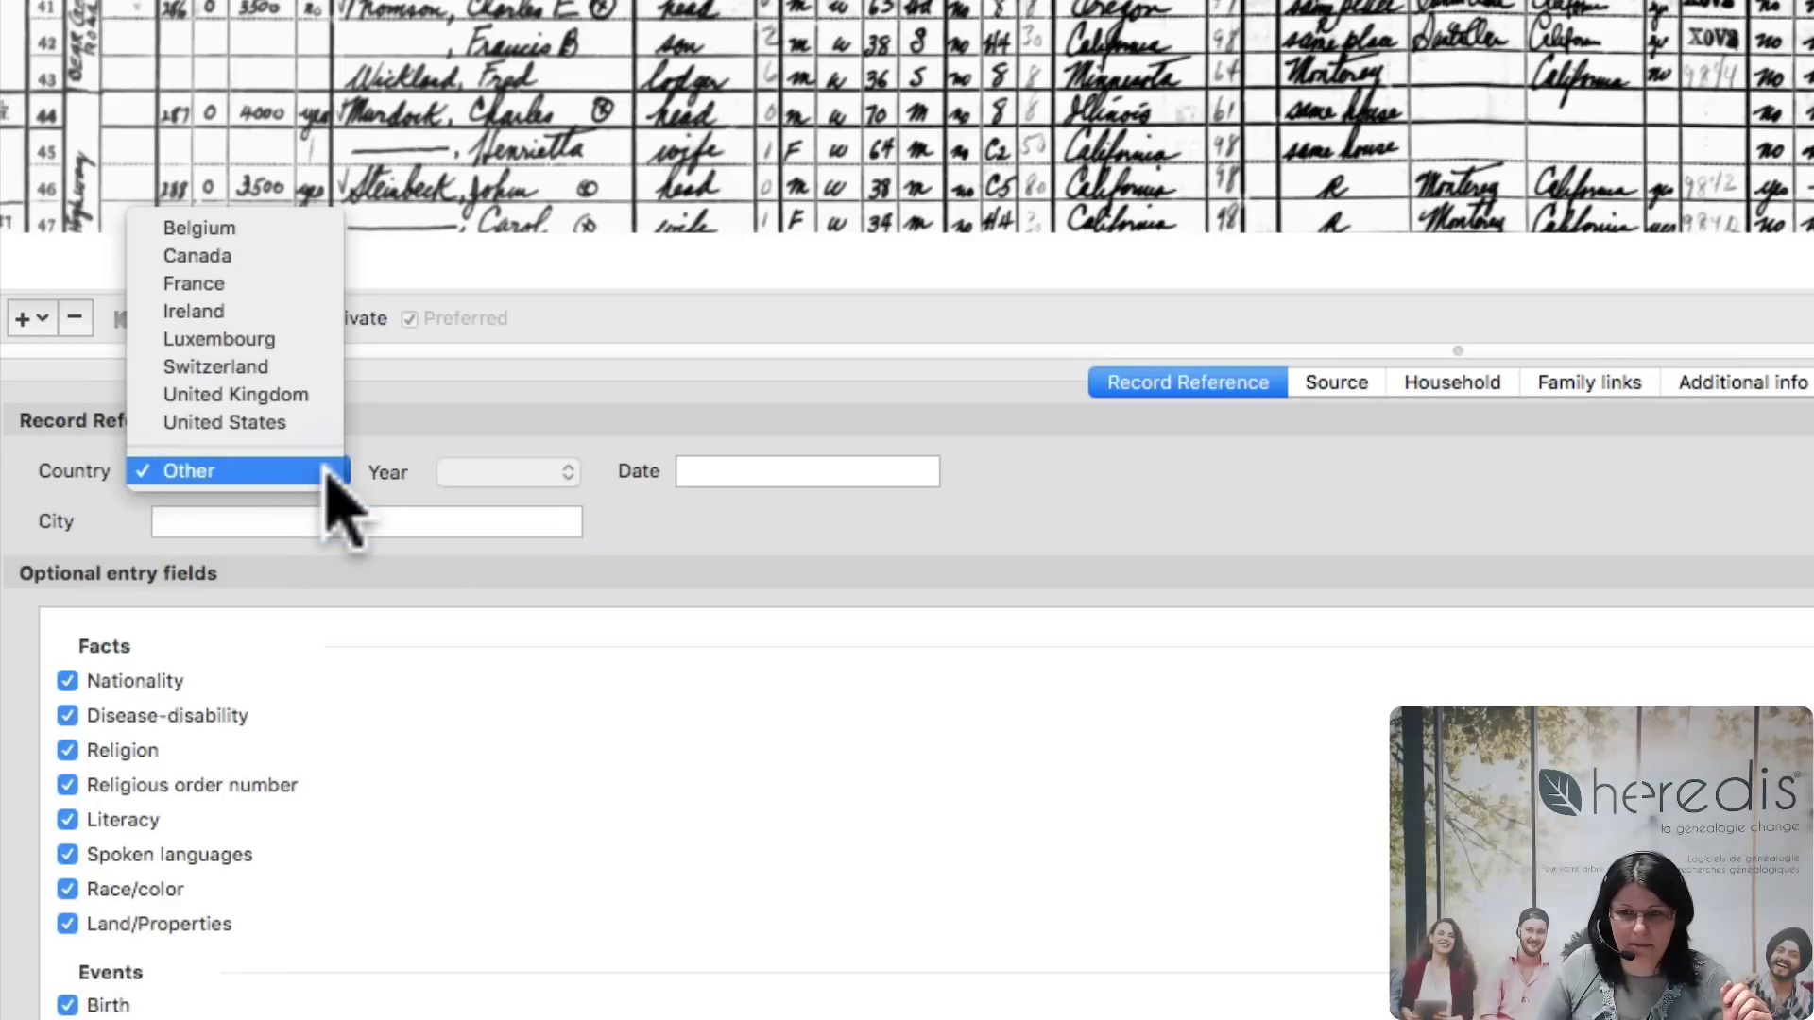
{"action": "left_click", "coordinate": [292, 423]}
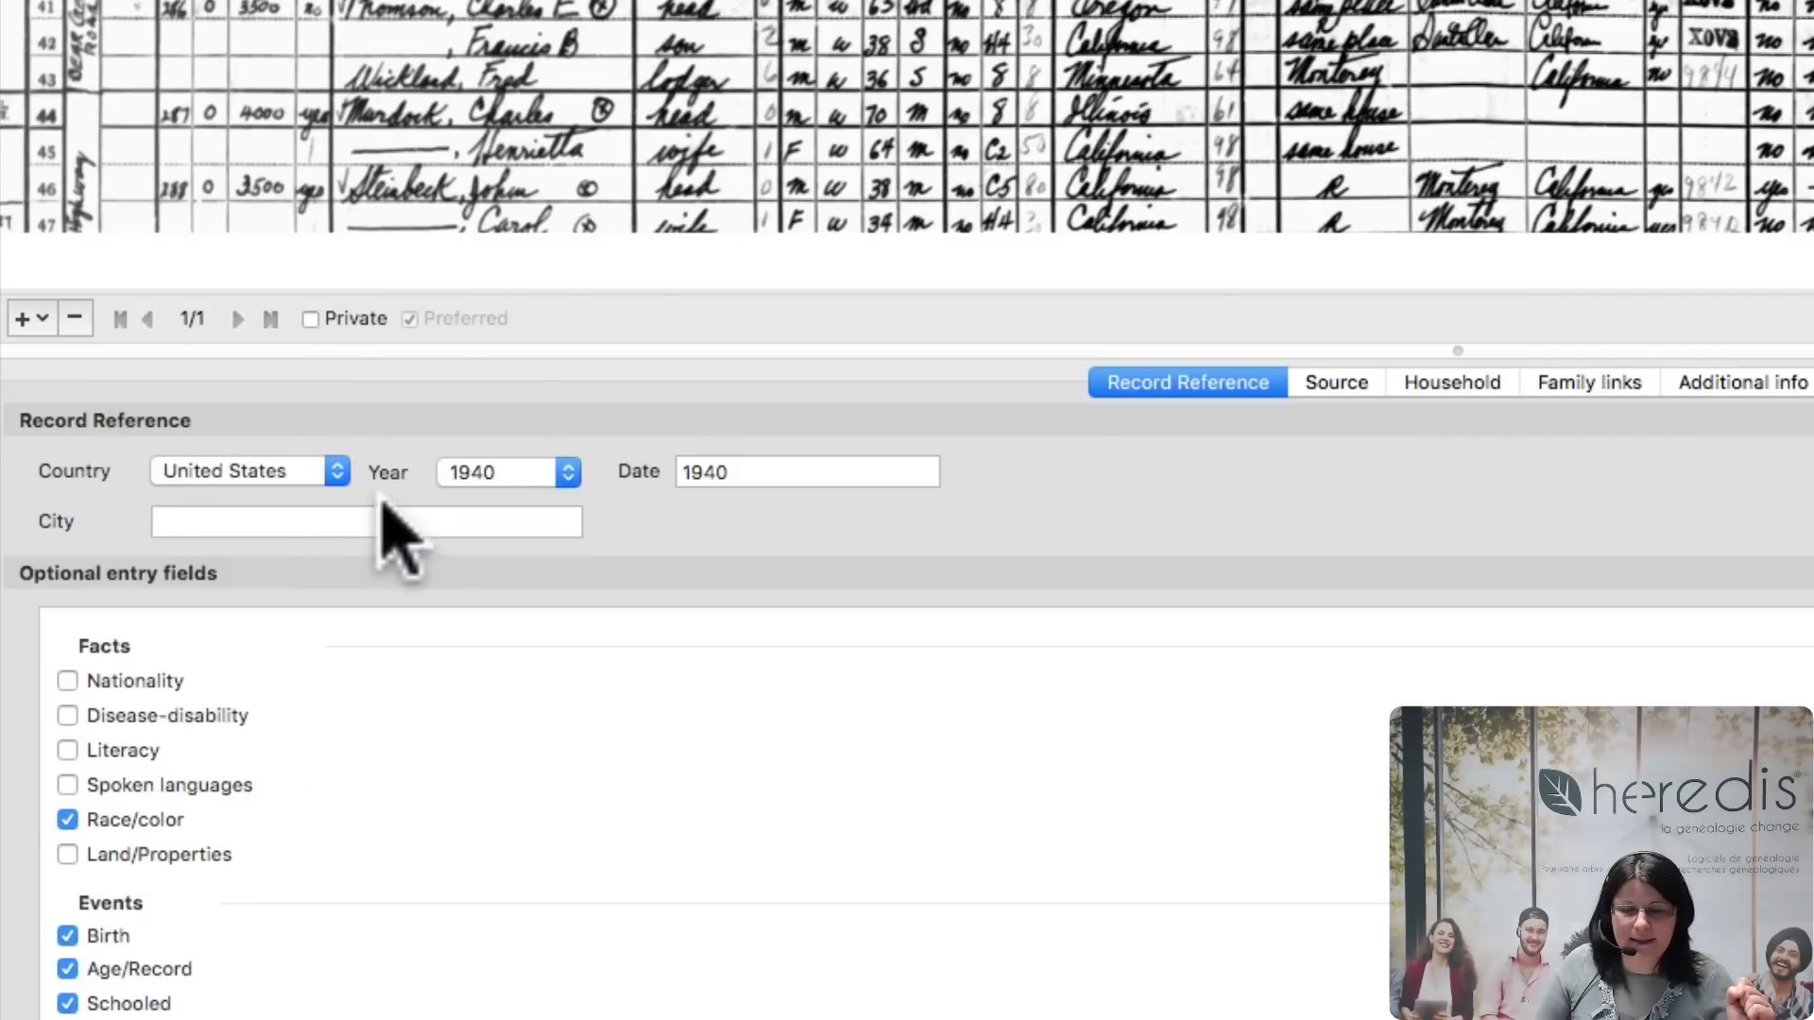
Set the United States census year to 1940 and the record date to 1940.
{"action": "left_click", "coordinate": [507, 482]}
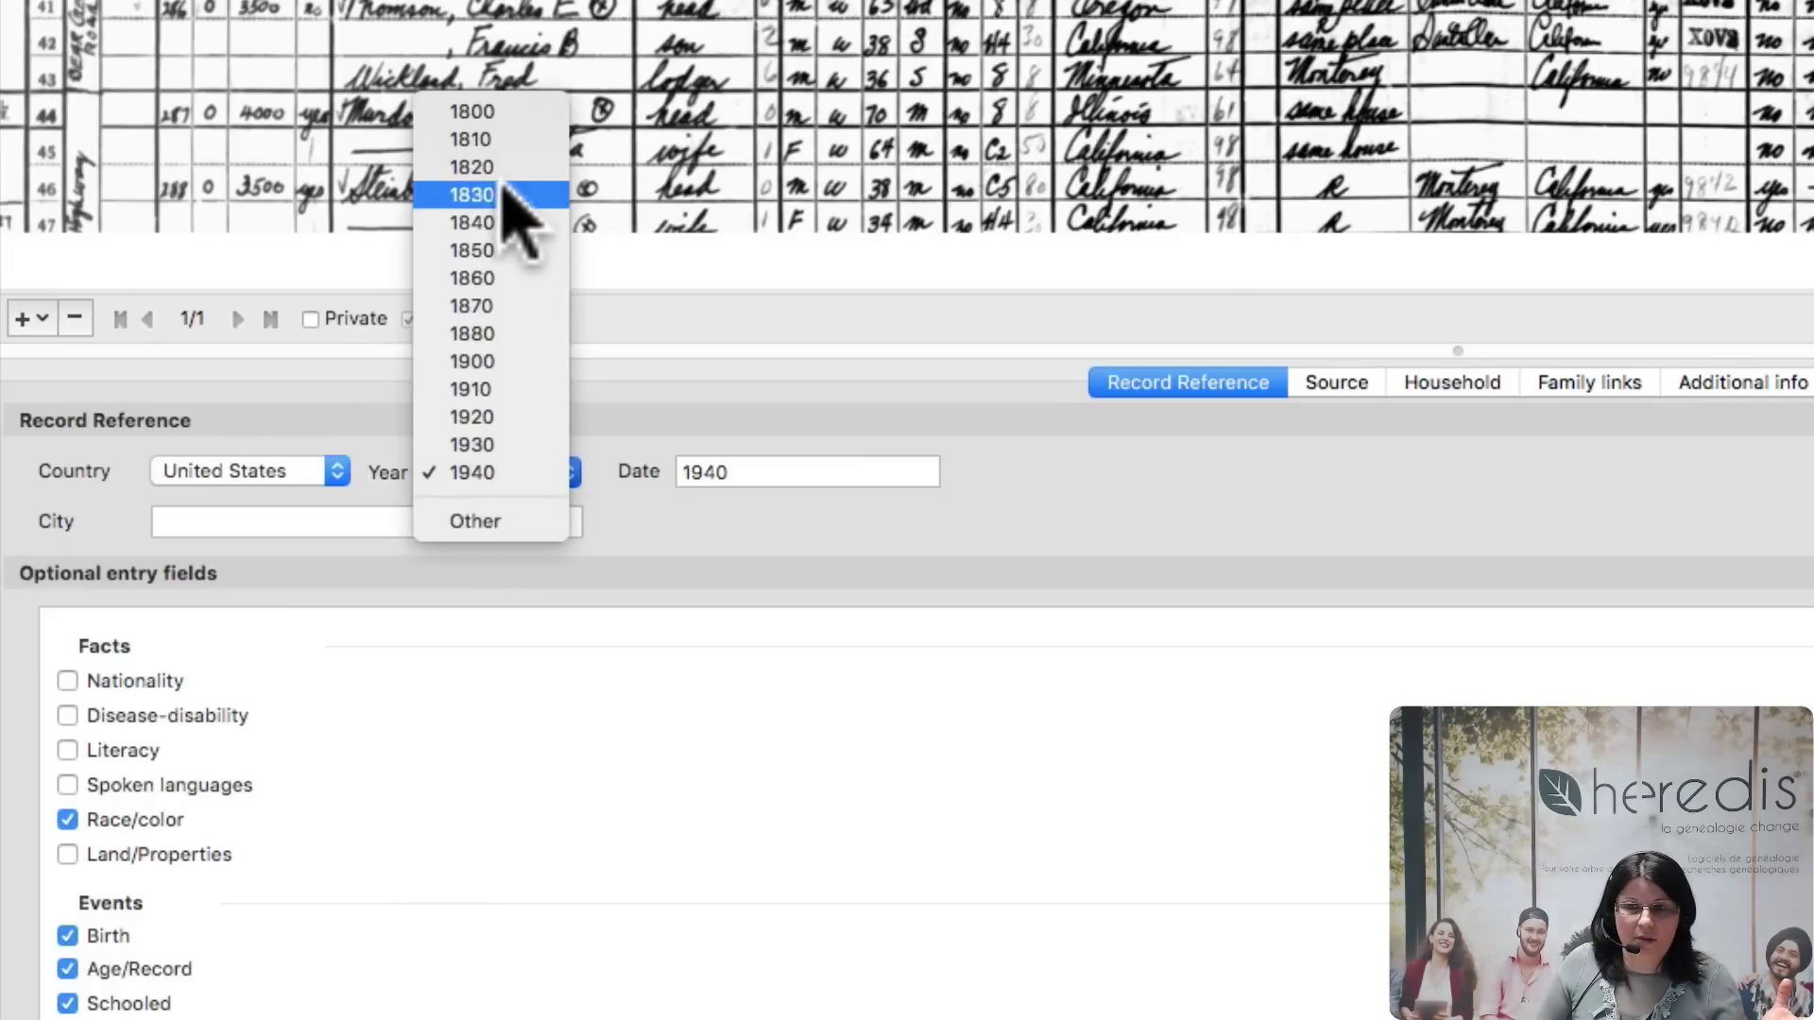
{"action": "left_click", "coordinate": [529, 477]}
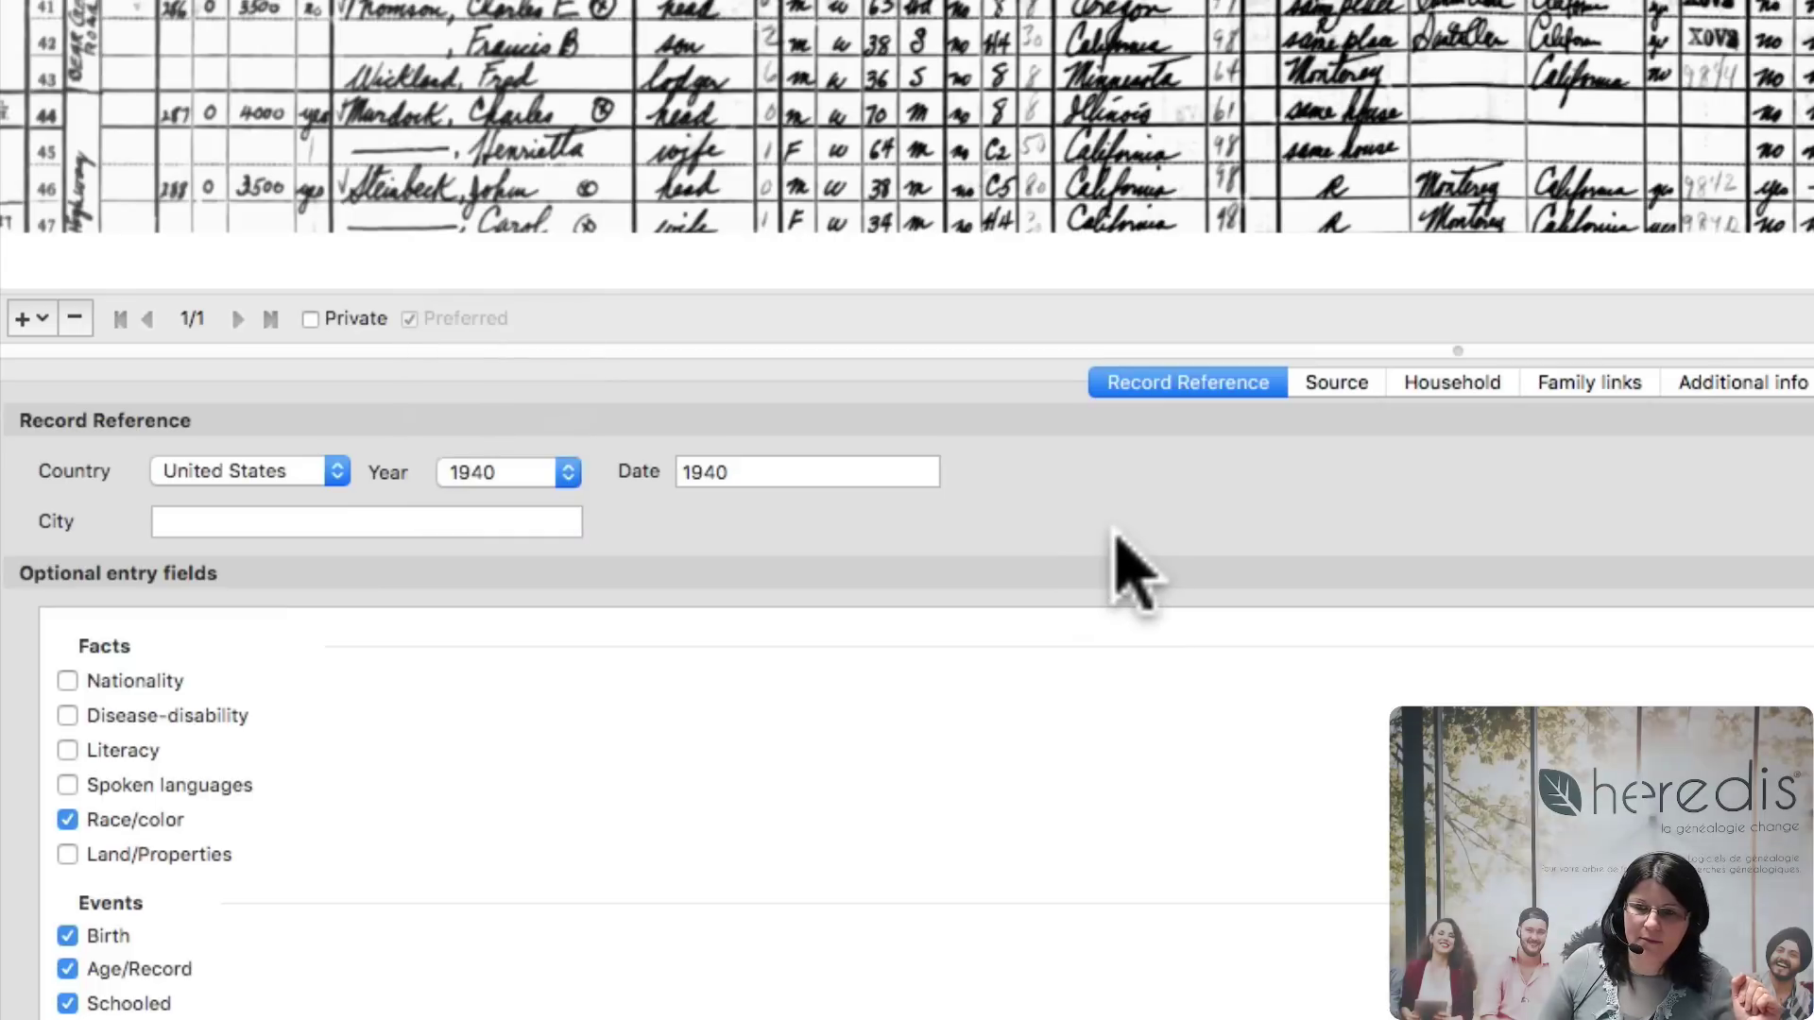
{"action": "left_click", "coordinate": [704, 472]}
{"action": "type", "text": "1940"}
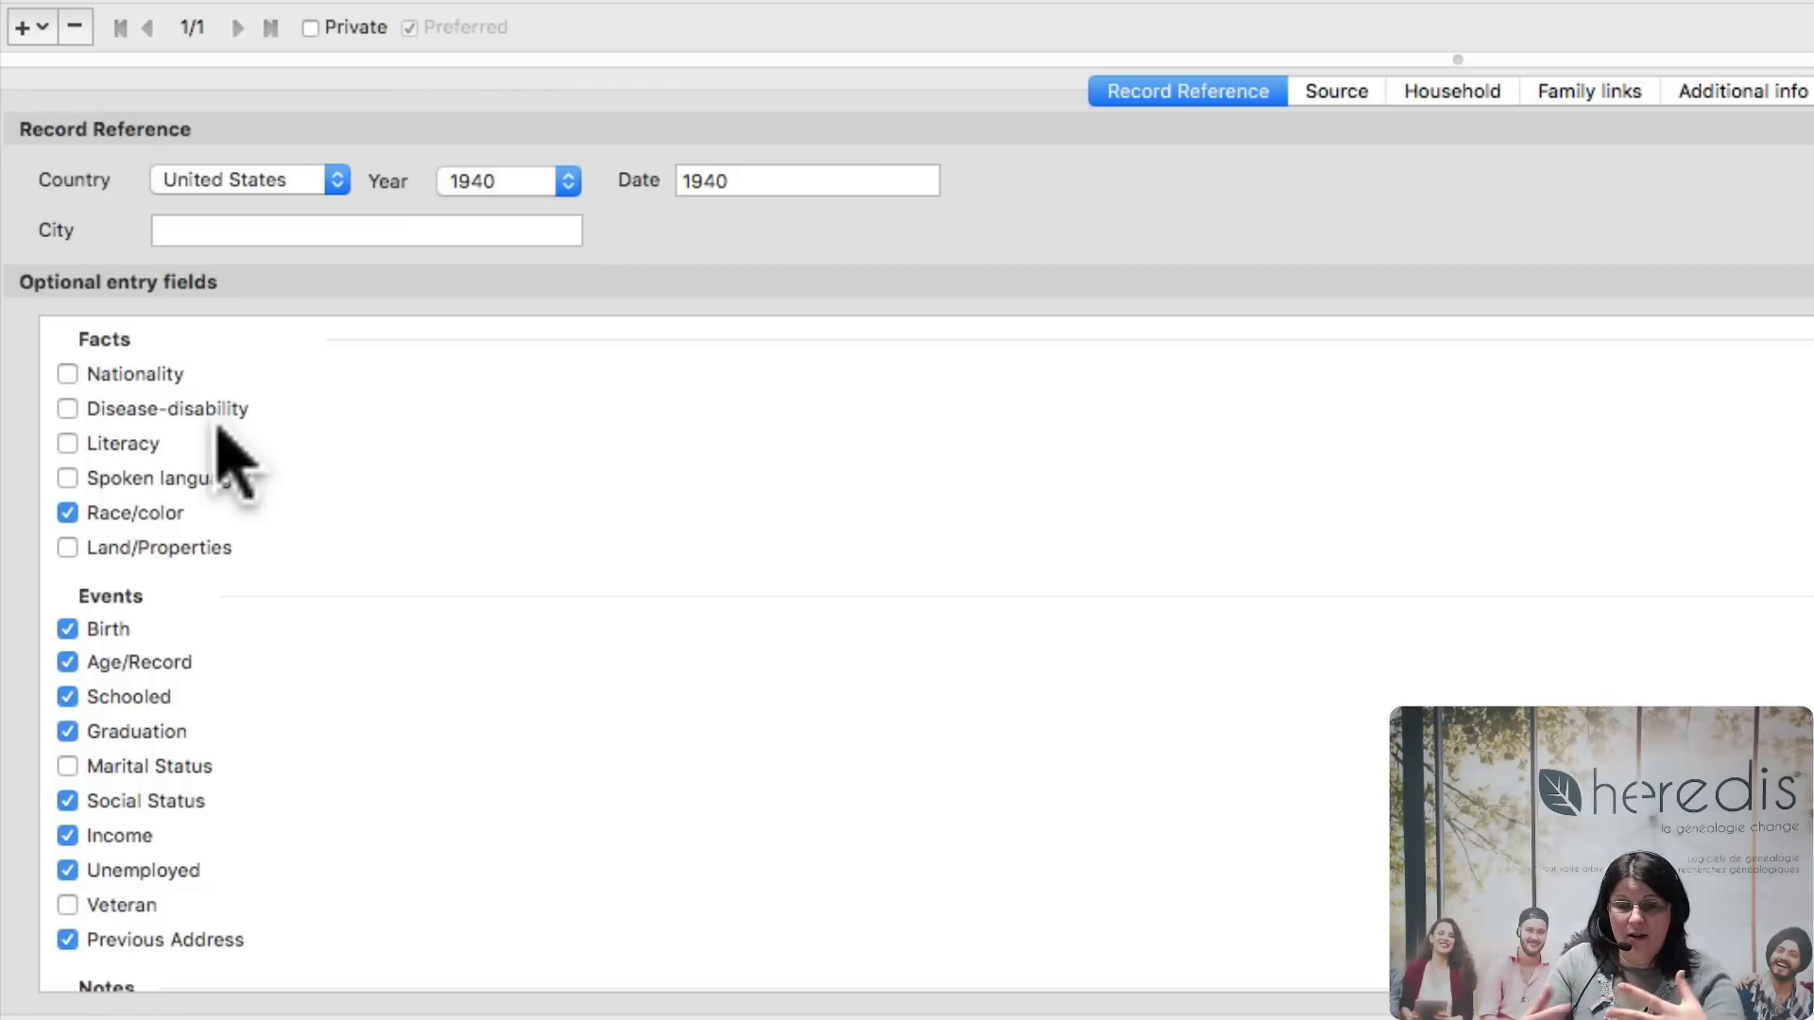
Set the record's city to Redwood, Josephine County, ORE., United States, from the places registered in the genealogy file.
{"action": "left_click", "coordinate": [105, 480]}
{"action": "left_click", "coordinate": [107, 480]}
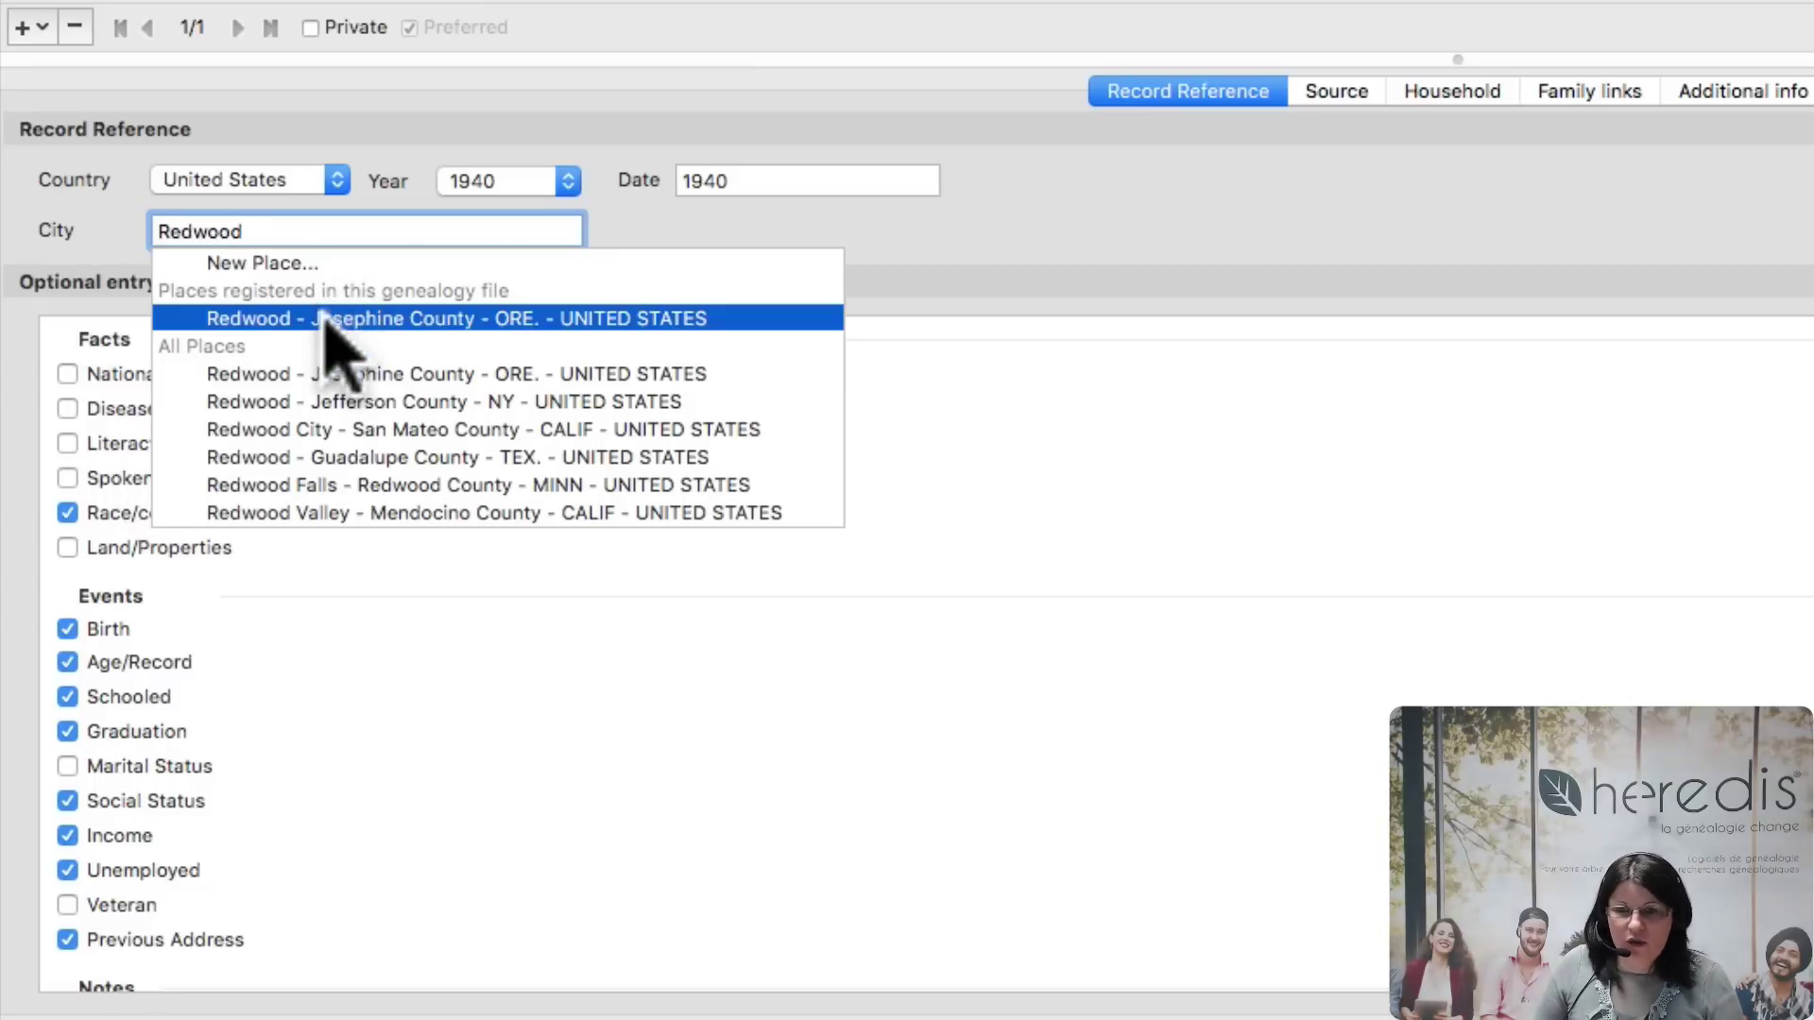
{"action": "left_click_drag", "start_coordinate": [263, 231], "coordinate": [168, 231]}
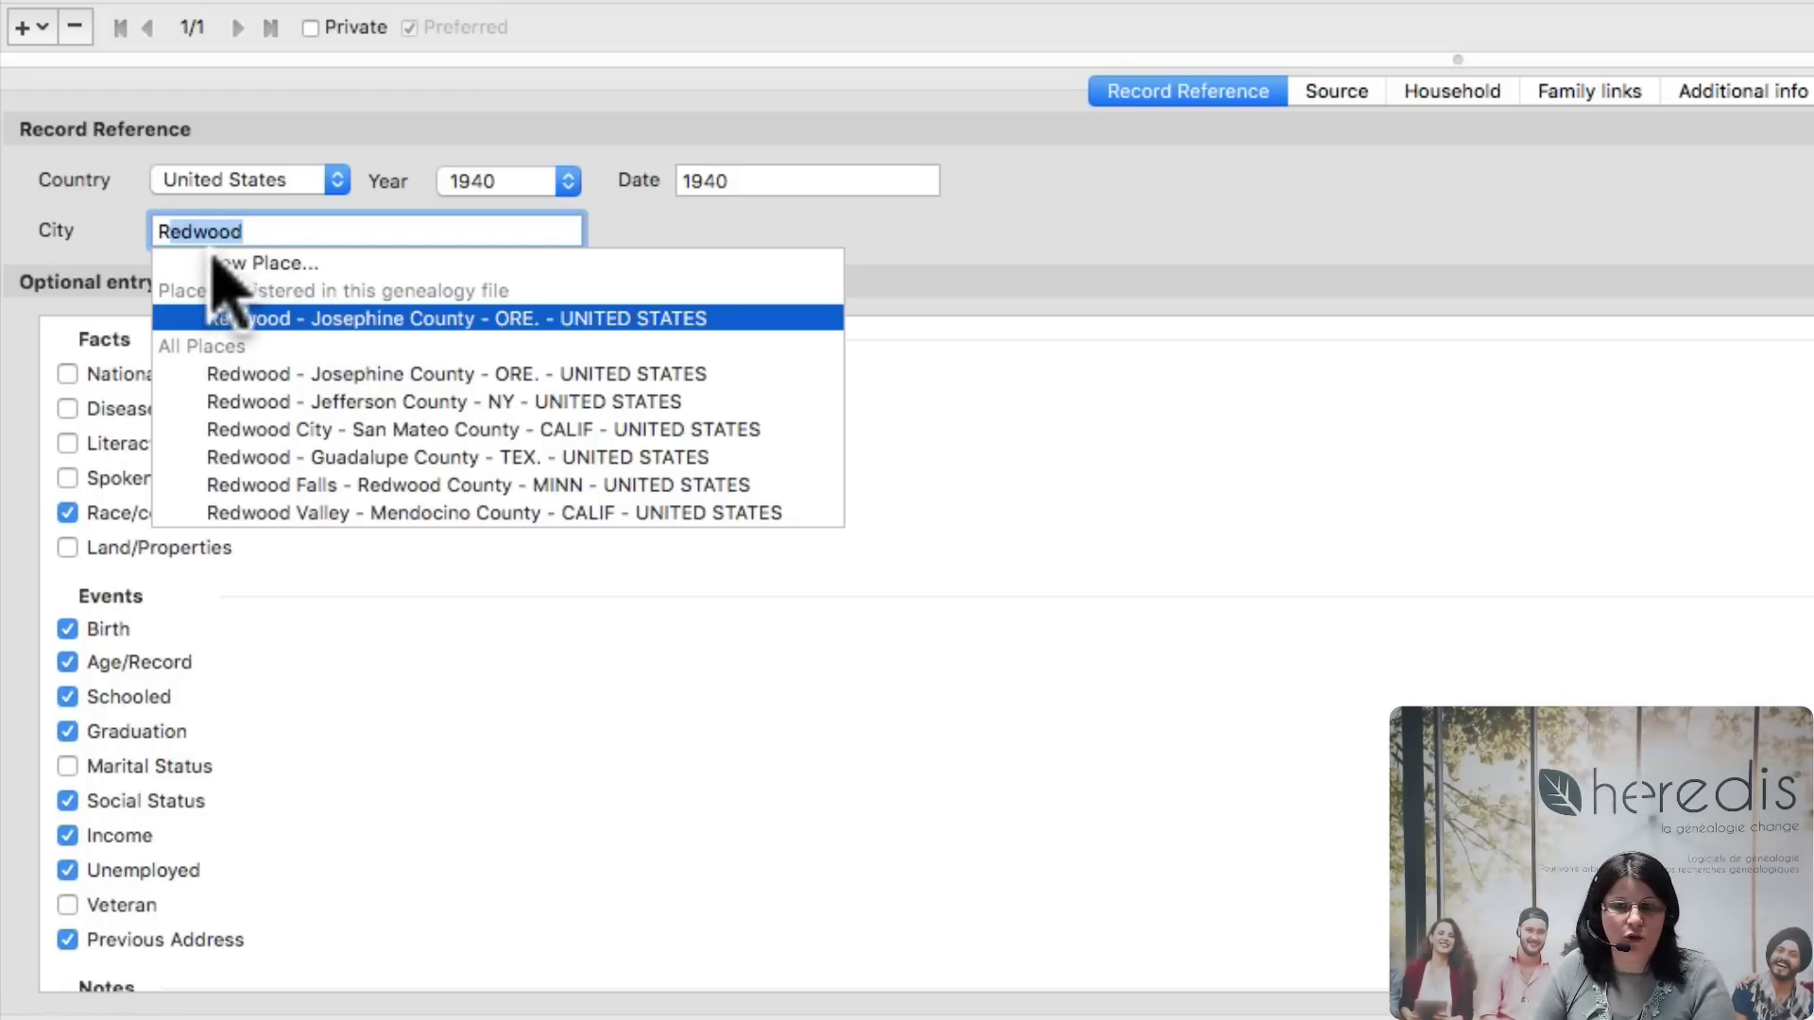
{"action": "left_click", "coordinate": [503, 319]}
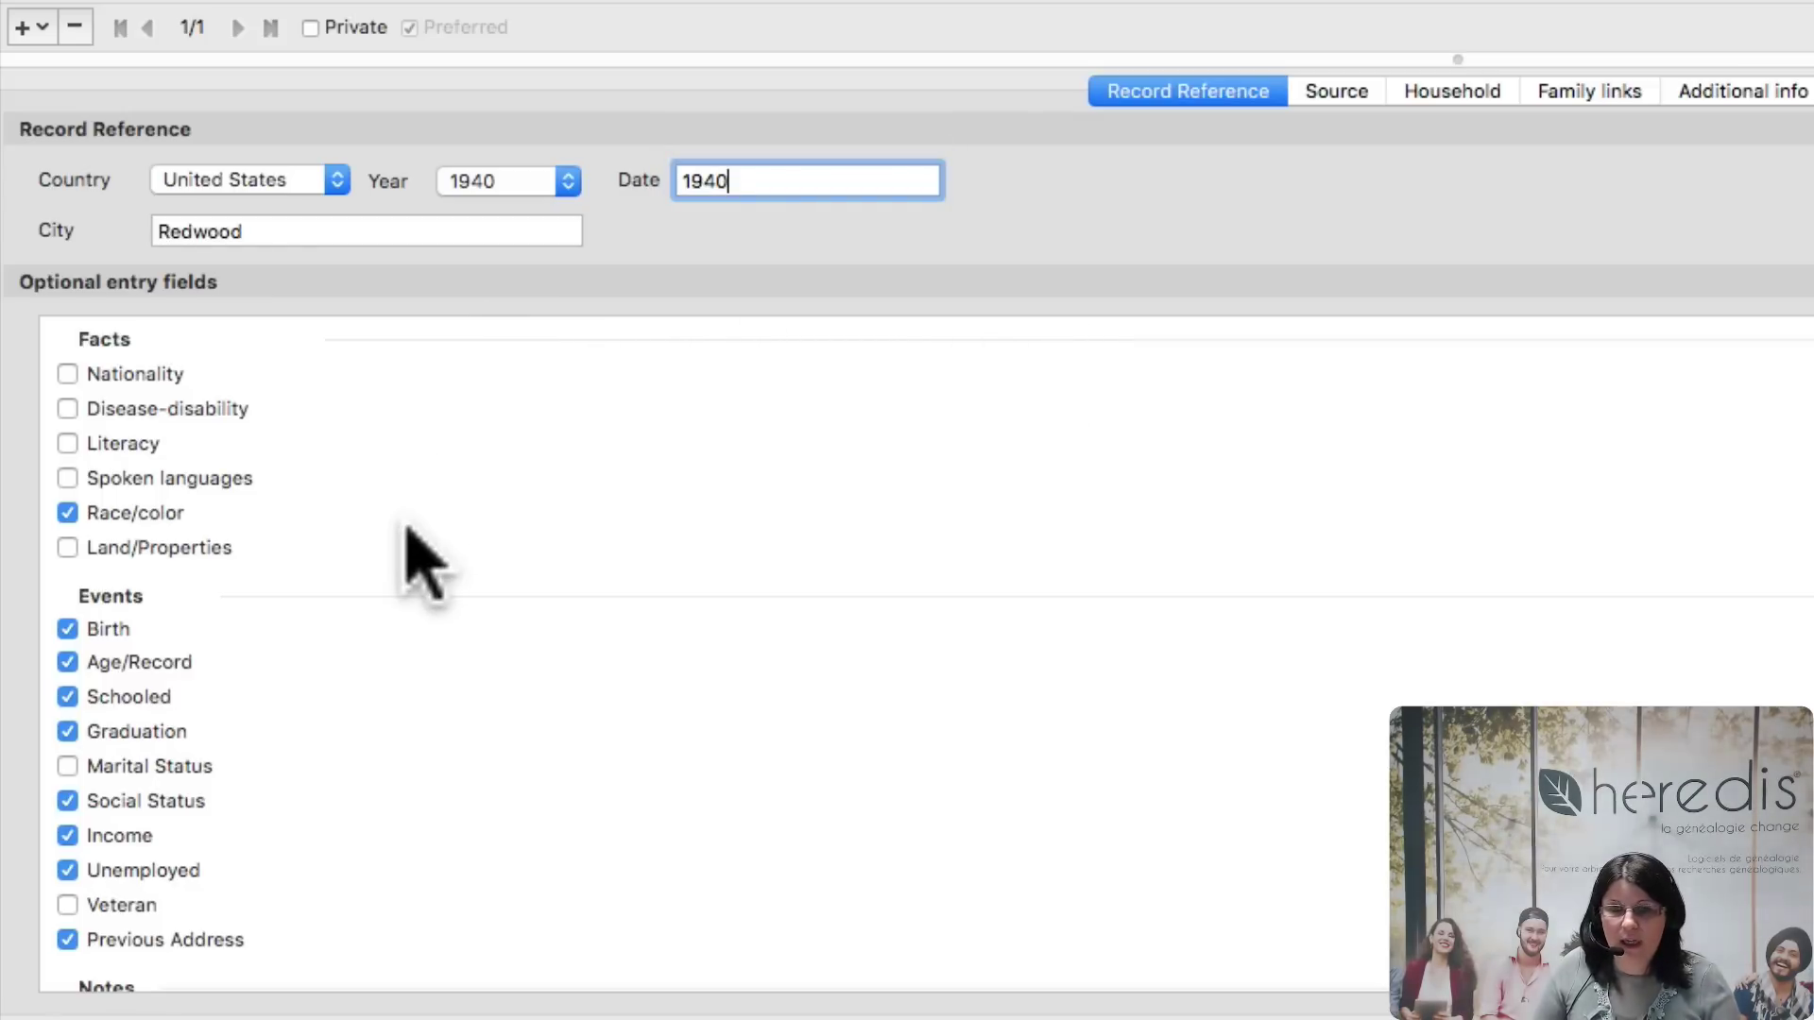
{"action": "scroll", "coordinate": [194, 472], "scroll_direction": "down", "scroll_amount": 2}
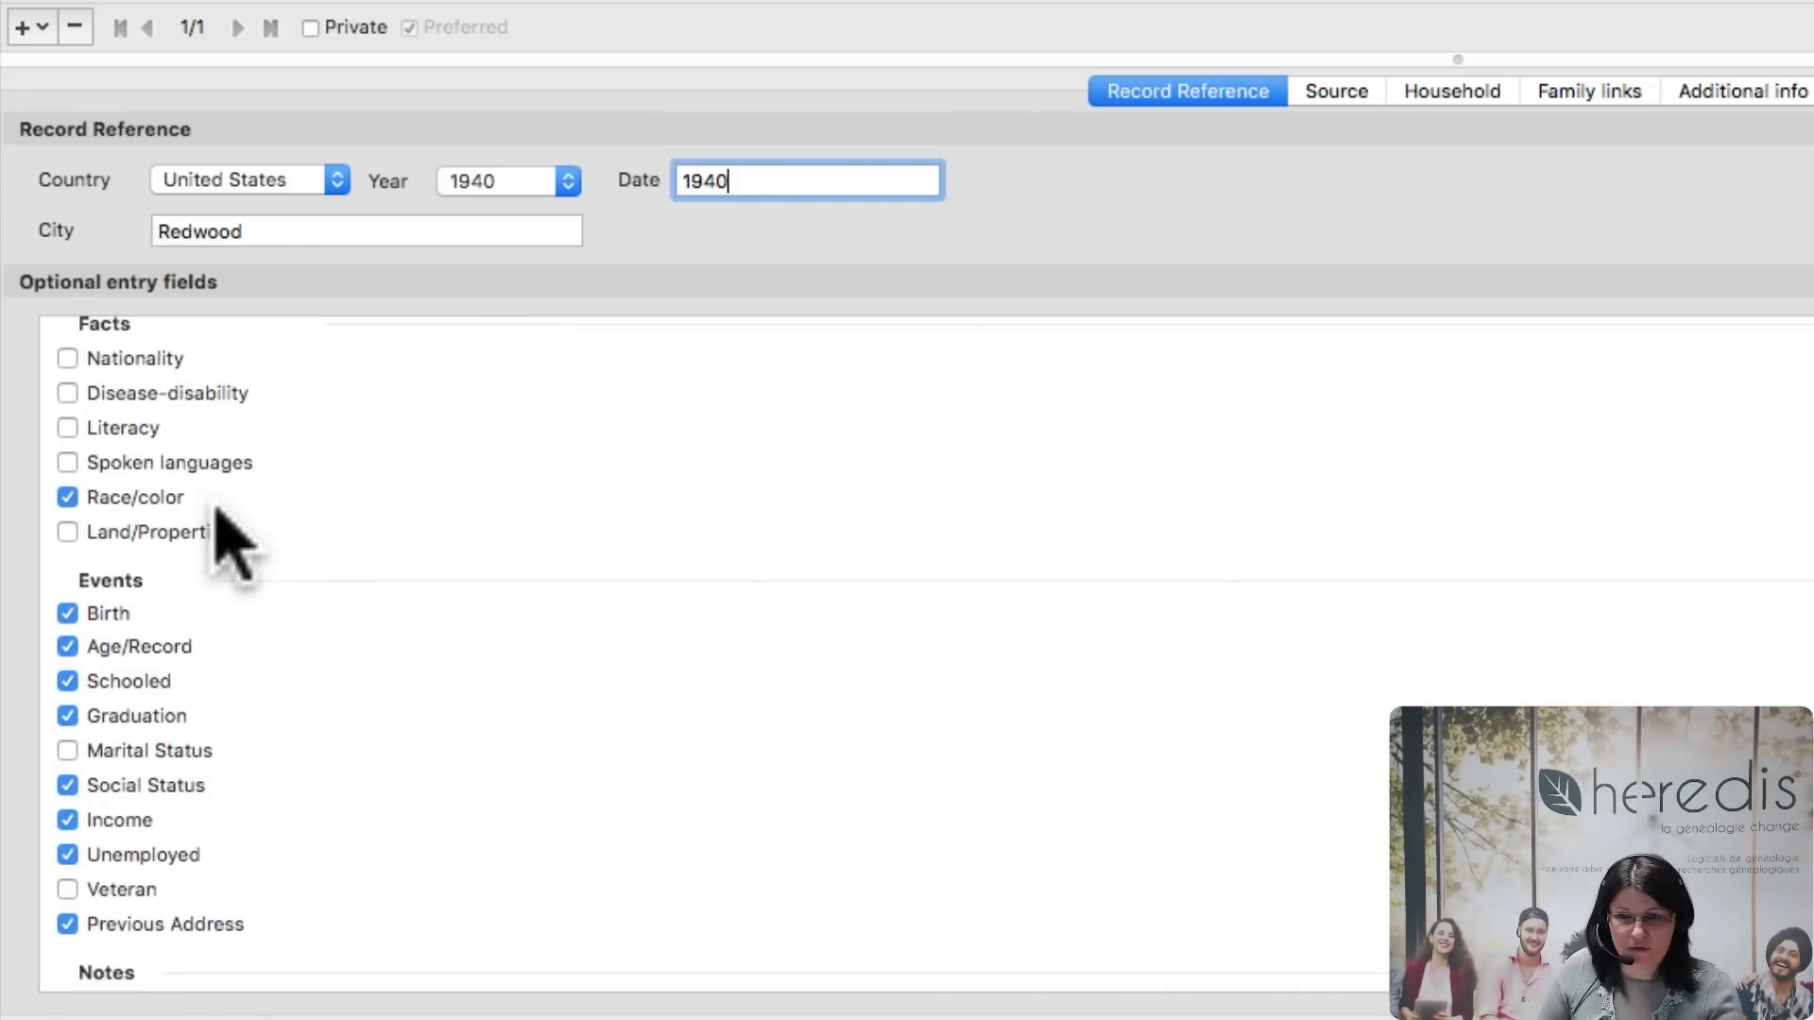
{"action": "scroll", "coordinate": [175, 704], "scroll_direction": "down", "scroll_amount": 5}
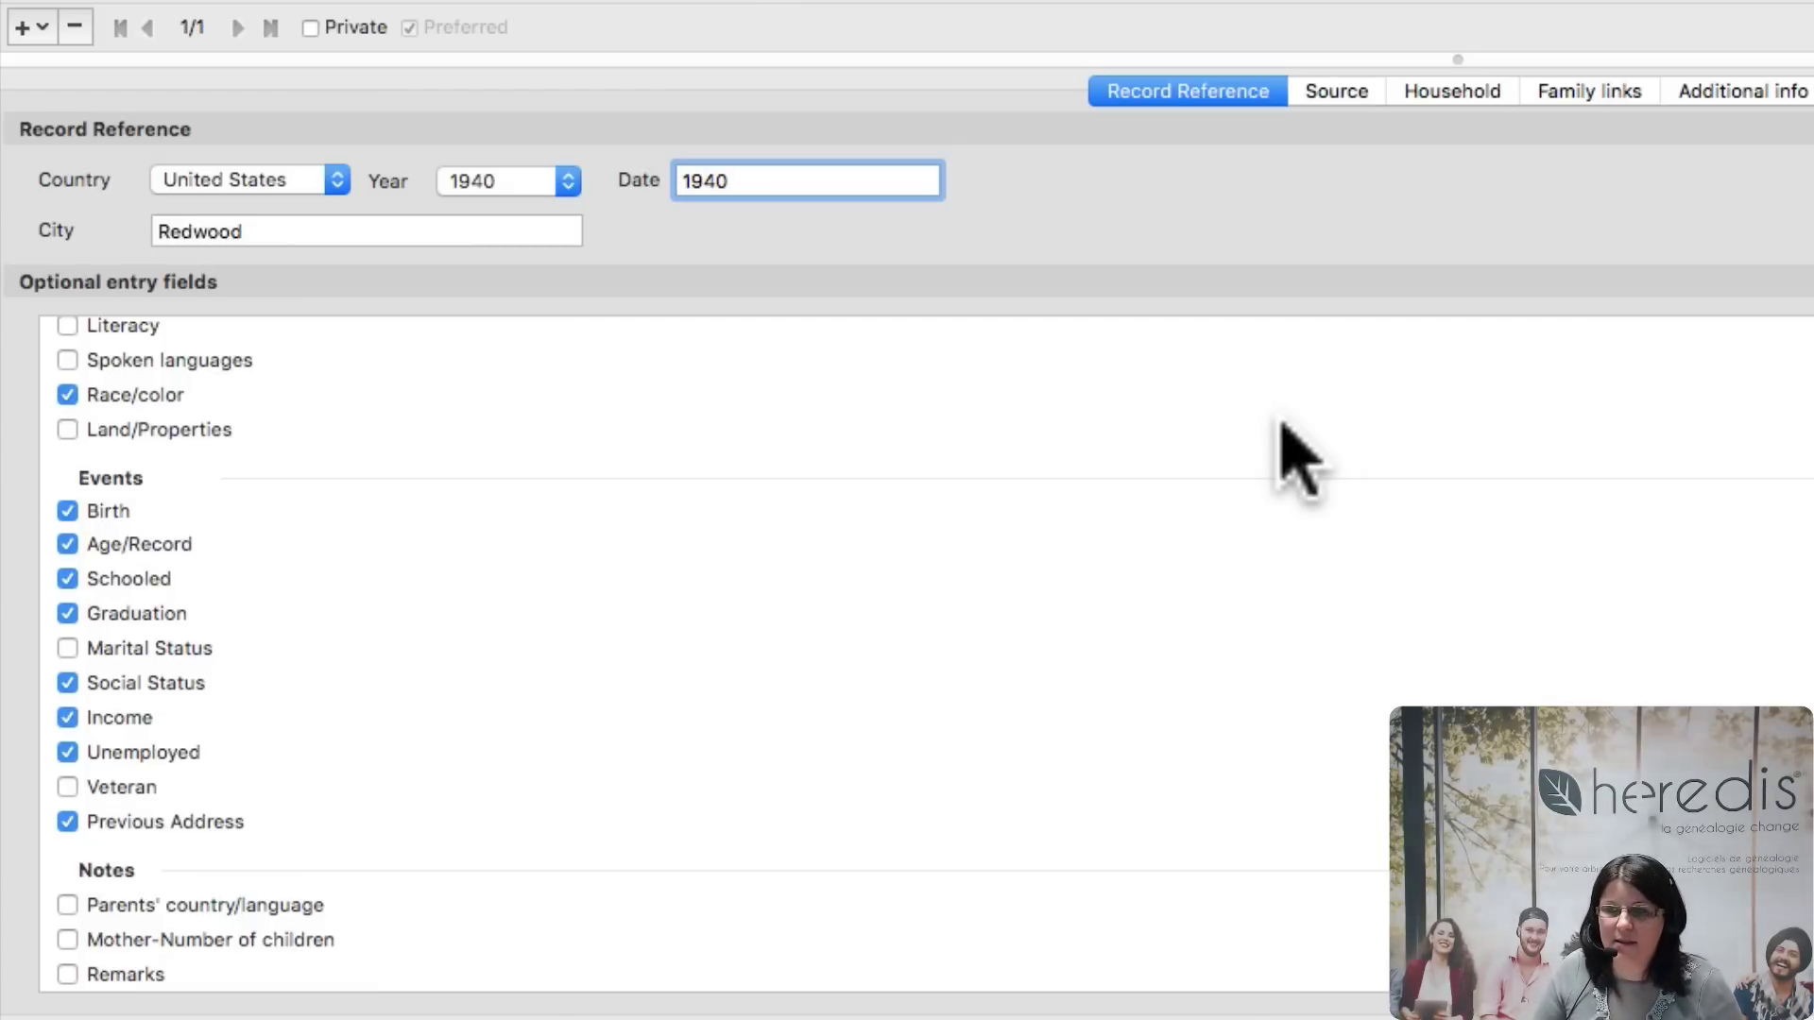
{"action": "scroll", "coordinate": [1218, 614], "scroll_direction": "up", "scroll_amount": 4}
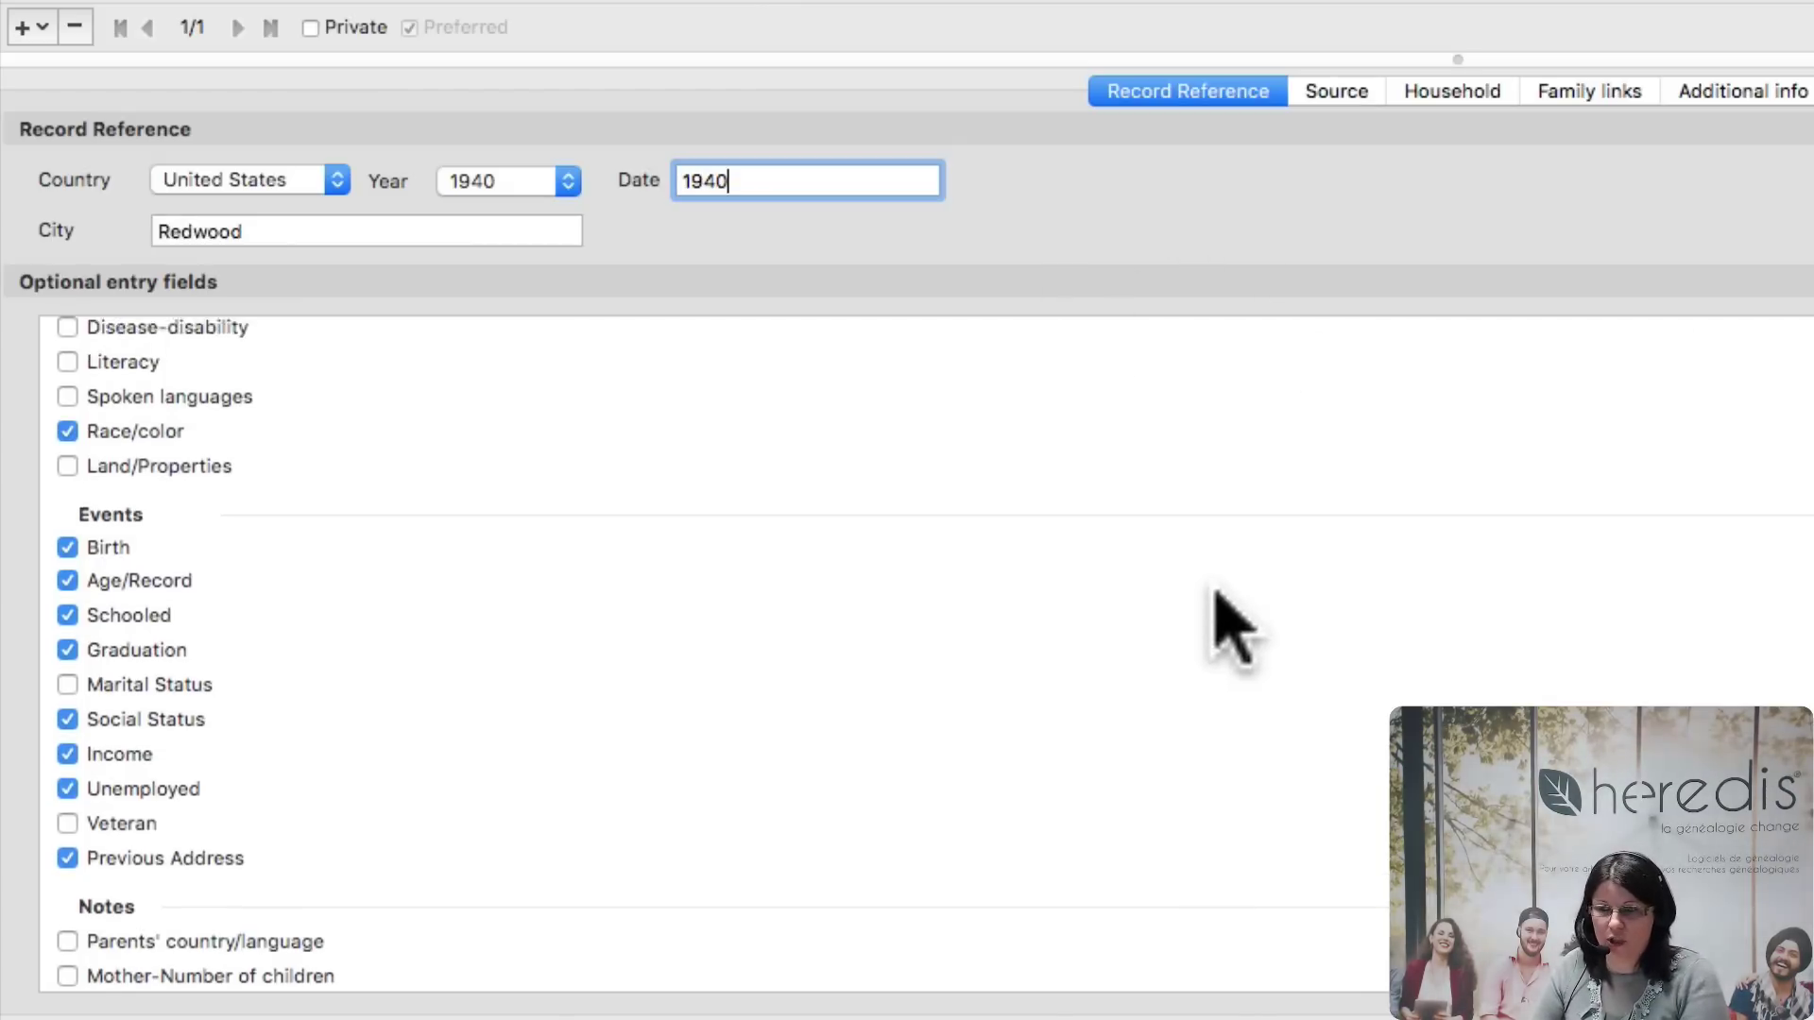
Open the record's source details and re-enter the year so the title reads "Census United States - Redwood - 1940".
{"action": "left_click", "coordinate": [1340, 102]}
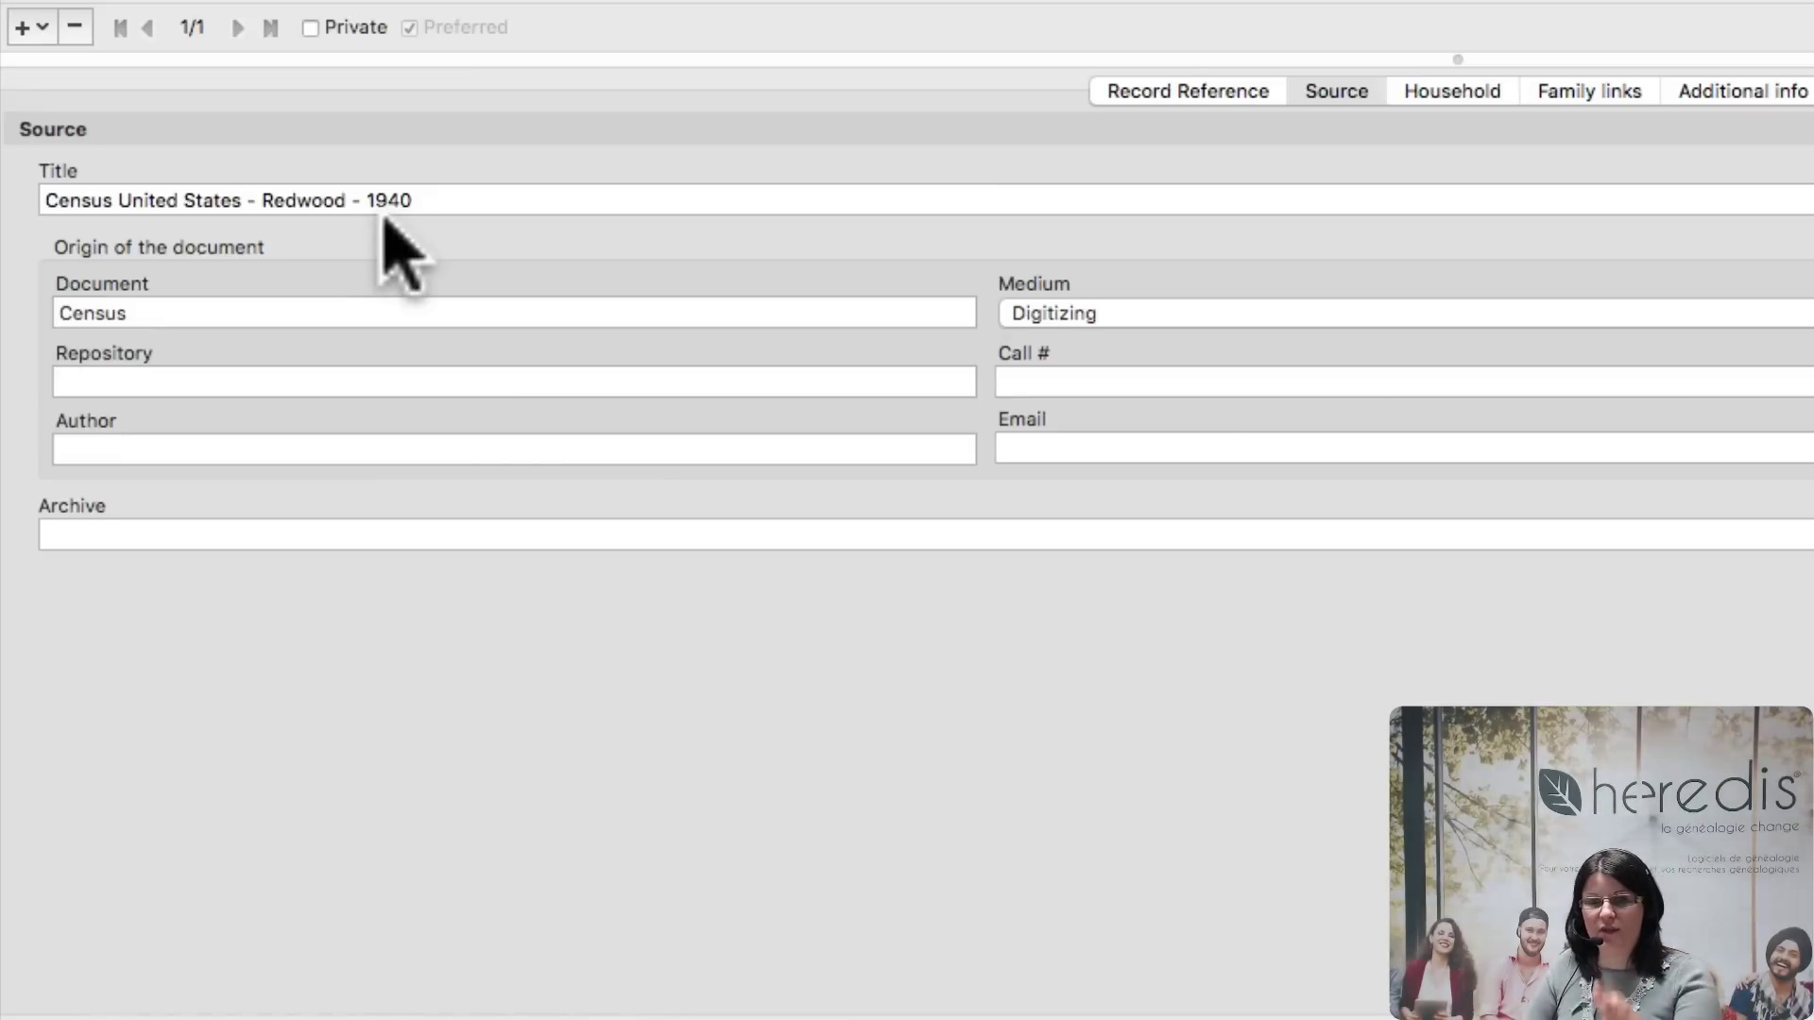
{"action": "left_click", "coordinate": [483, 203]}
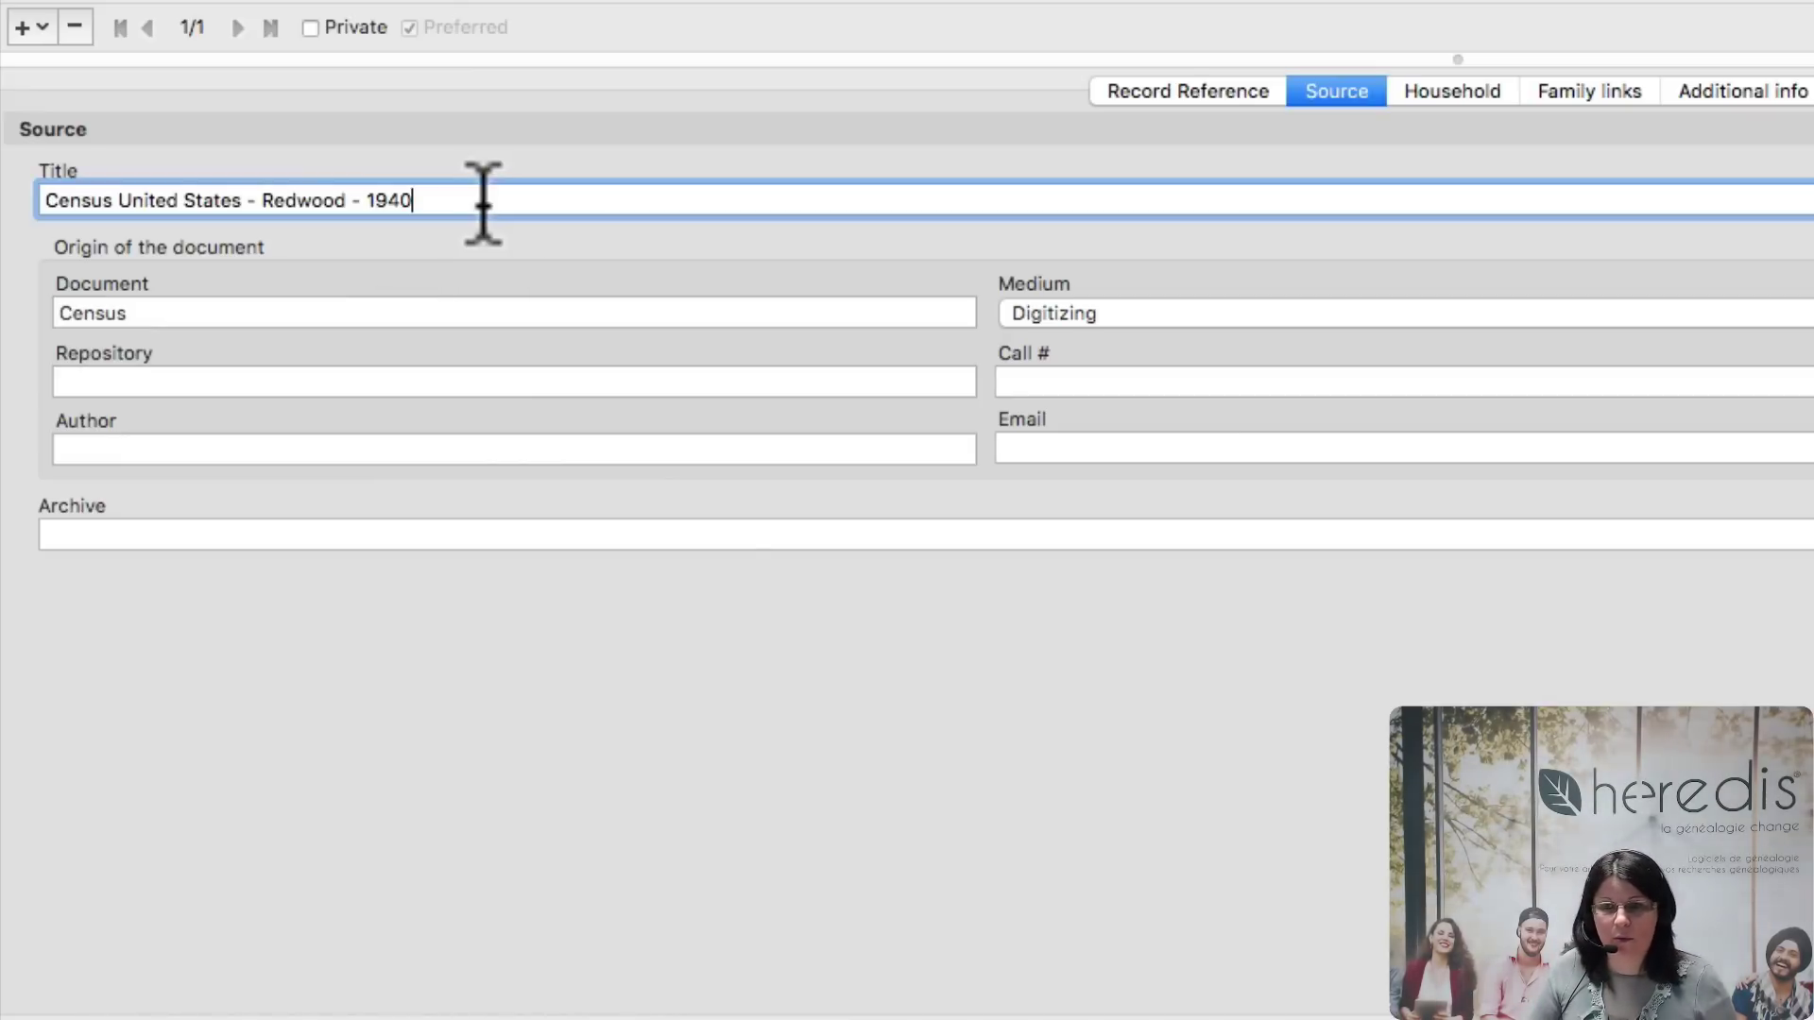
{"action": "key", "text": "BackSpace"}
{"action": "key", "text": "BackSpace"}
{"action": "key", "text": "BackSpace"}
{"action": "key", "text": "BackSpace"}
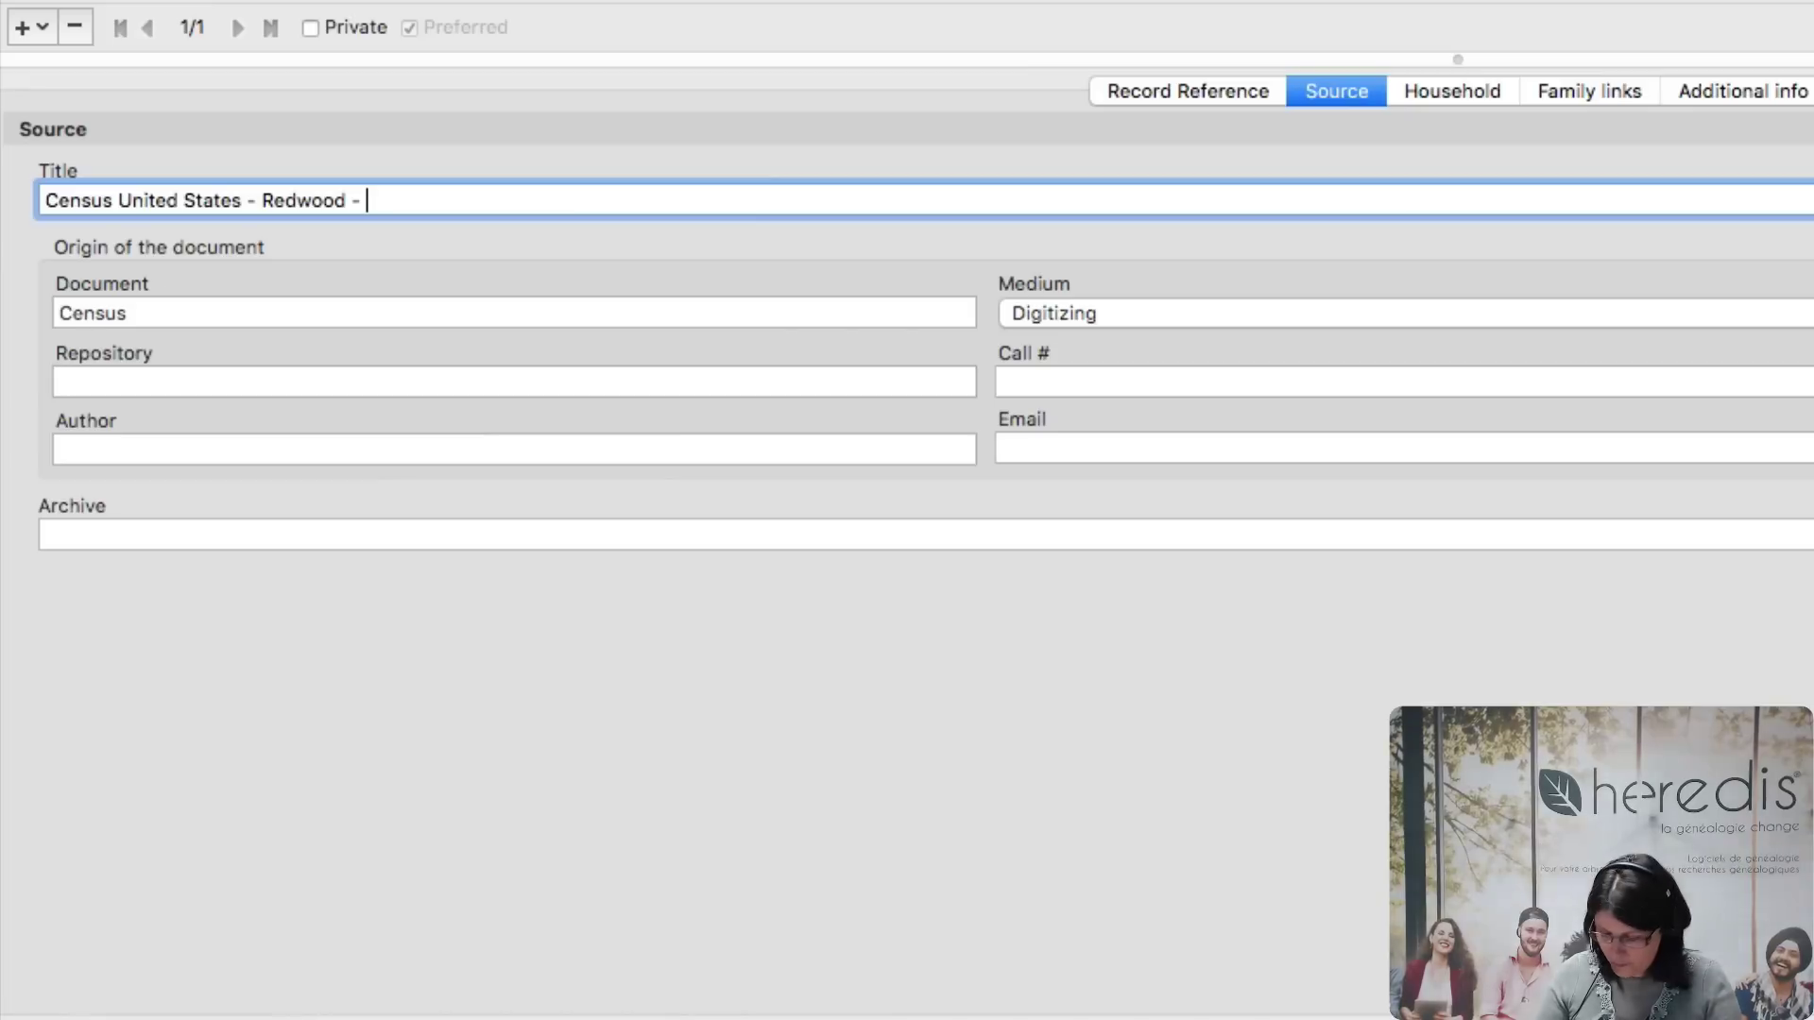
{"action": "type", "text": "1940"}
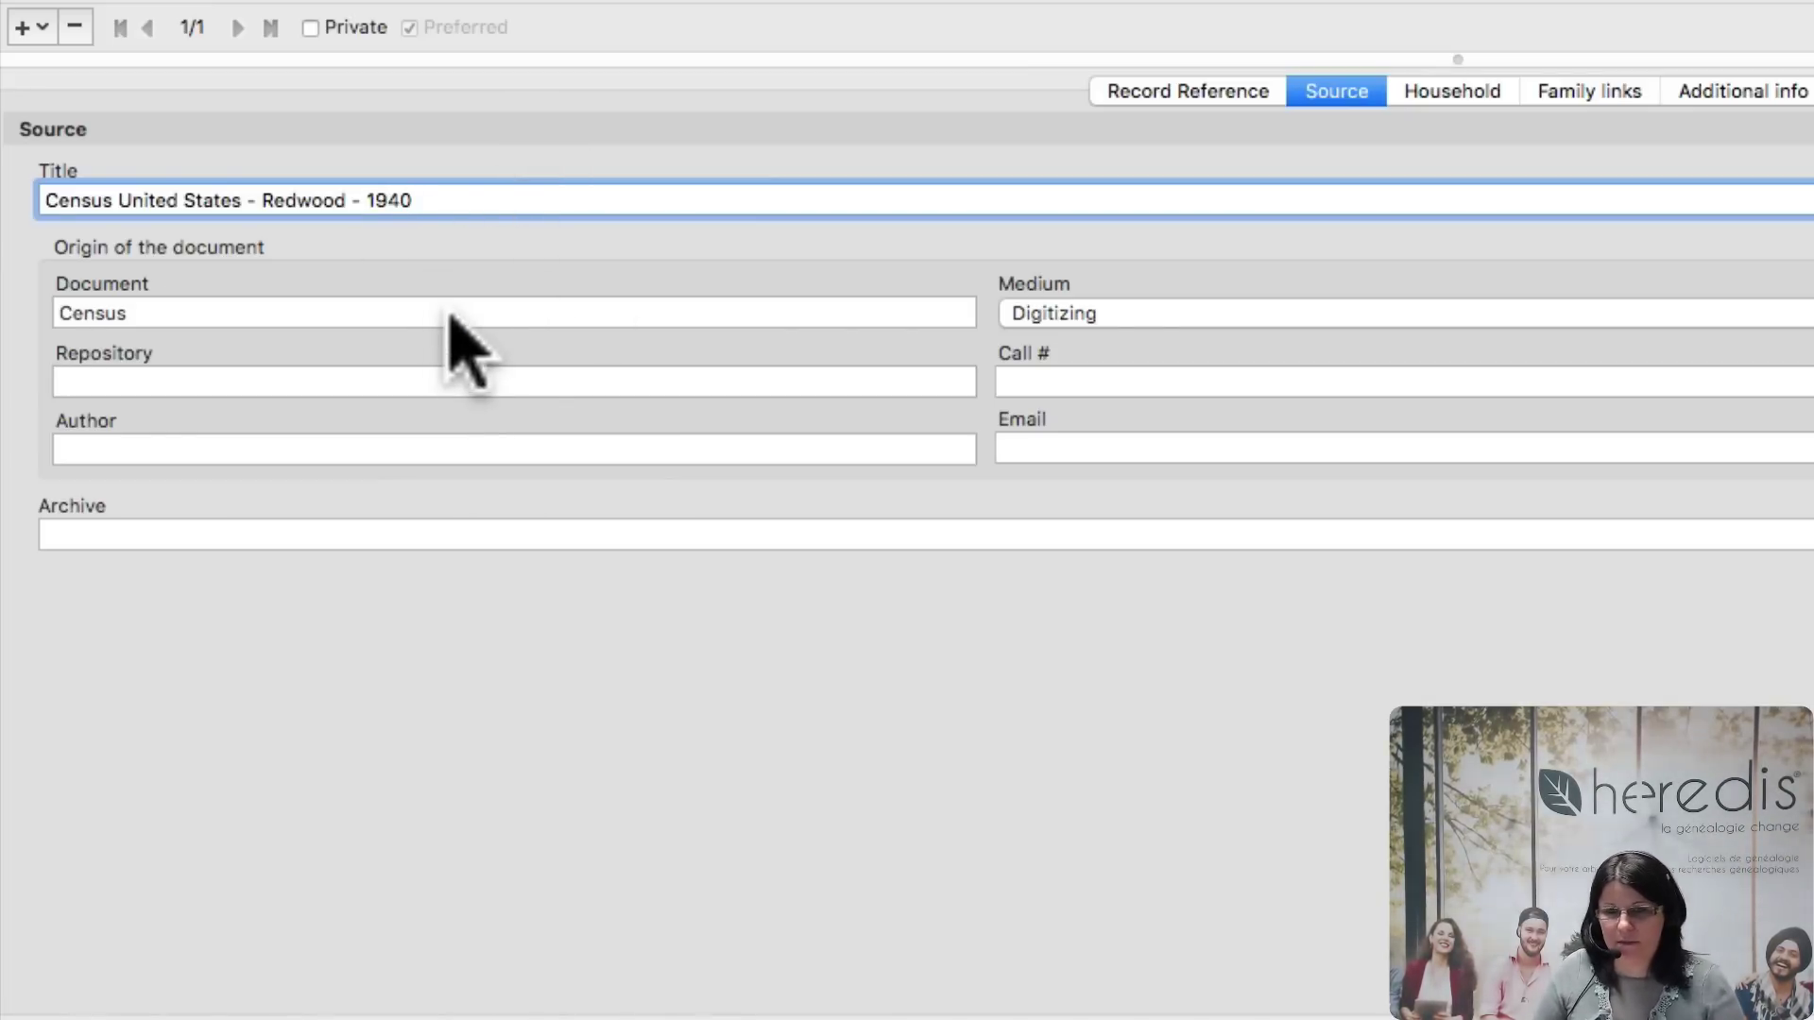
{"action": "key", "text": "Tab"}
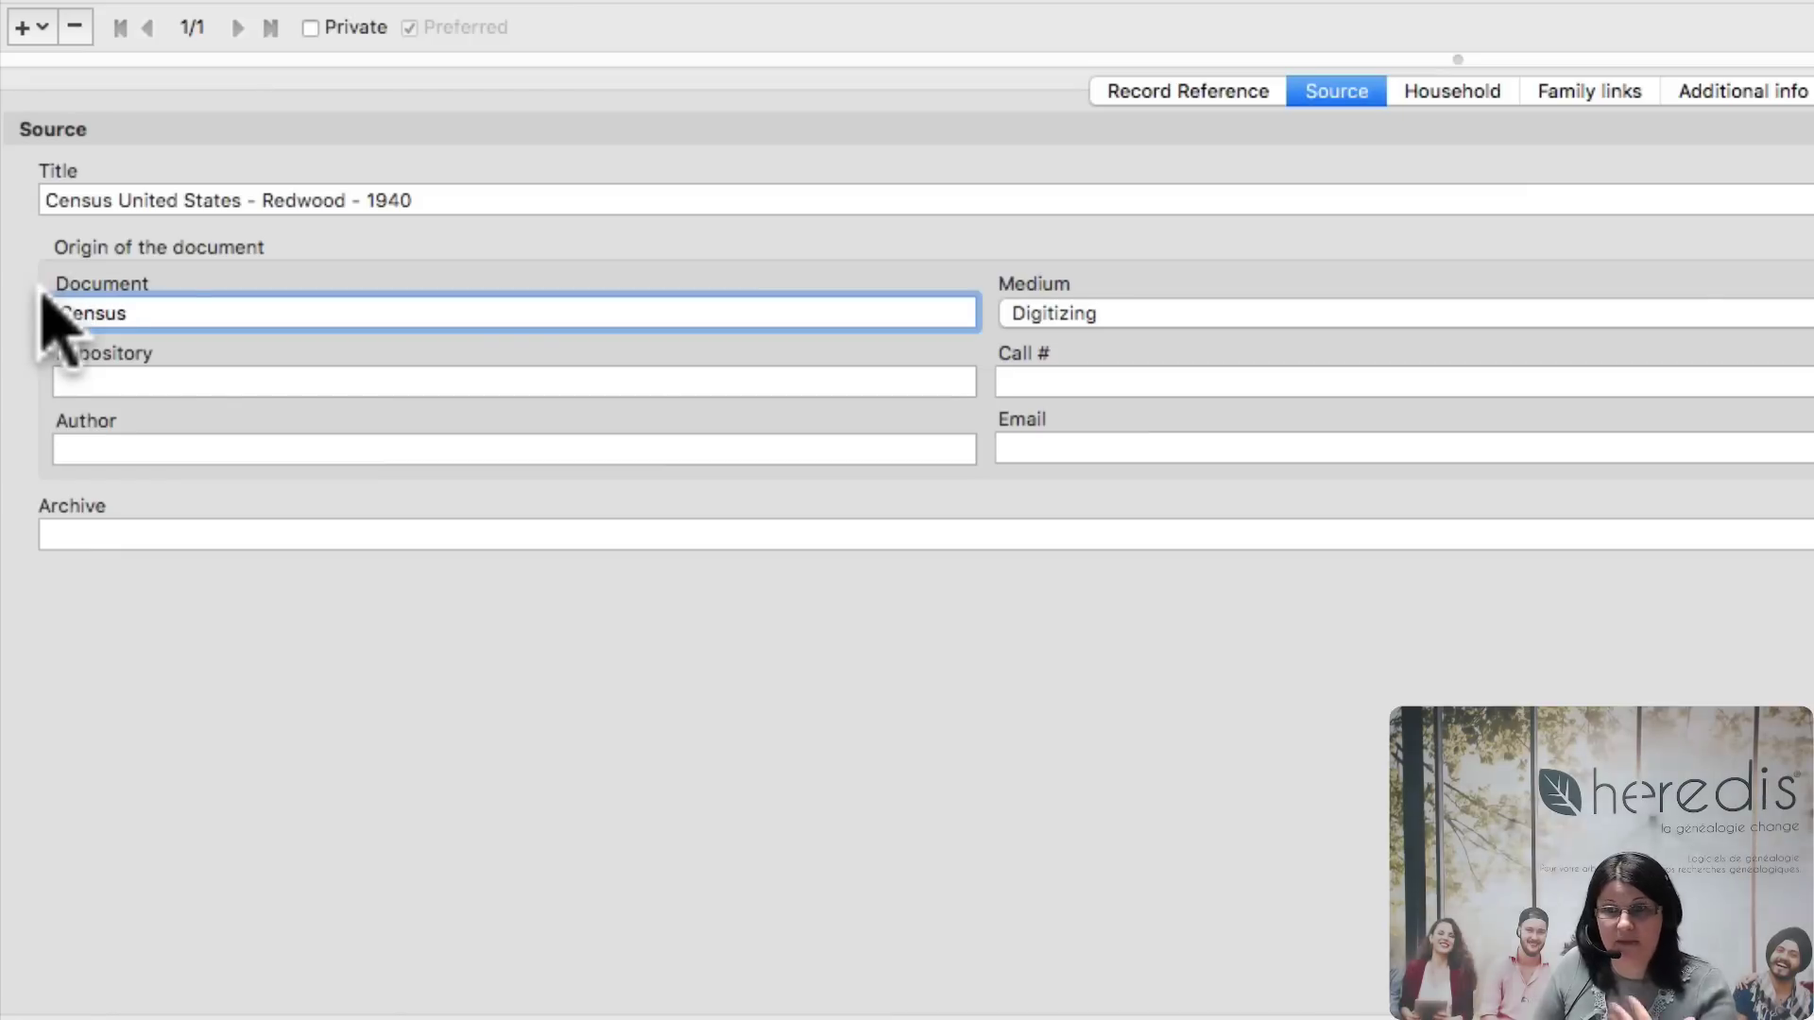
Set the source's medium to Digitizing and its quality of data to Certainty.
{"action": "left_click", "coordinate": [1038, 317]}
{"action": "left_click", "coordinate": [1091, 420]}
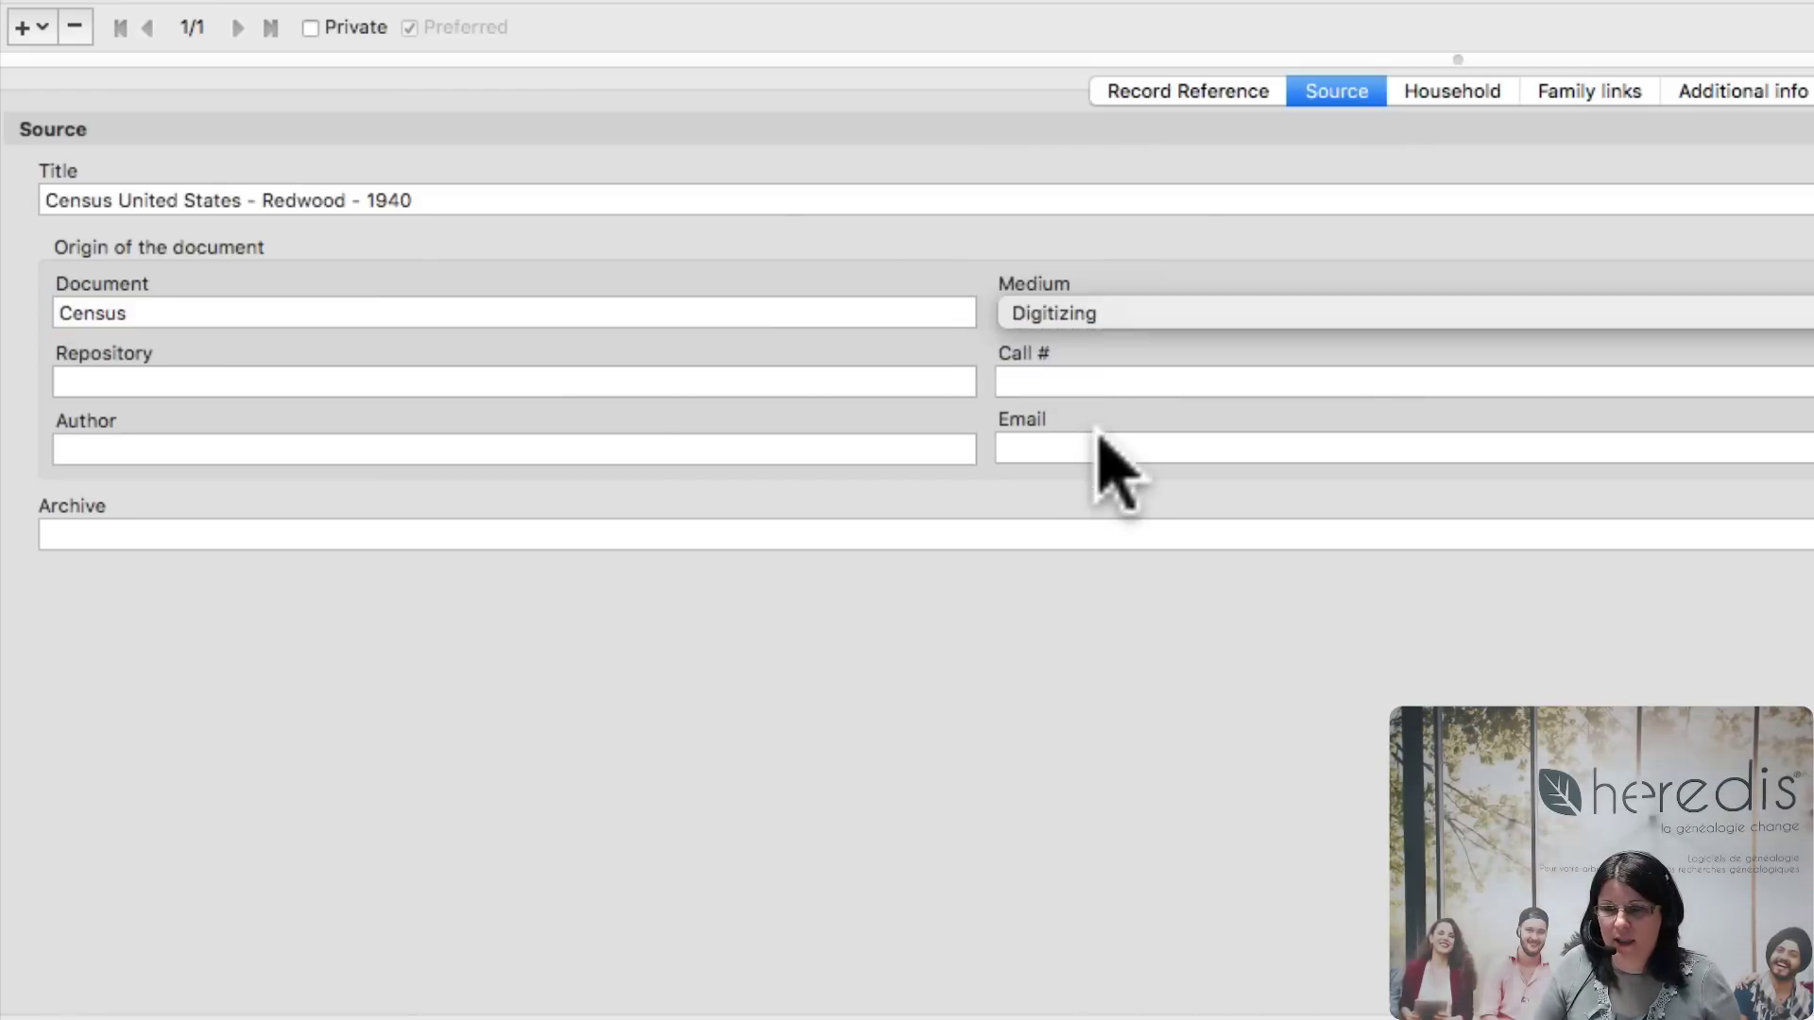
{"action": "left_click", "coordinate": [1079, 321]}
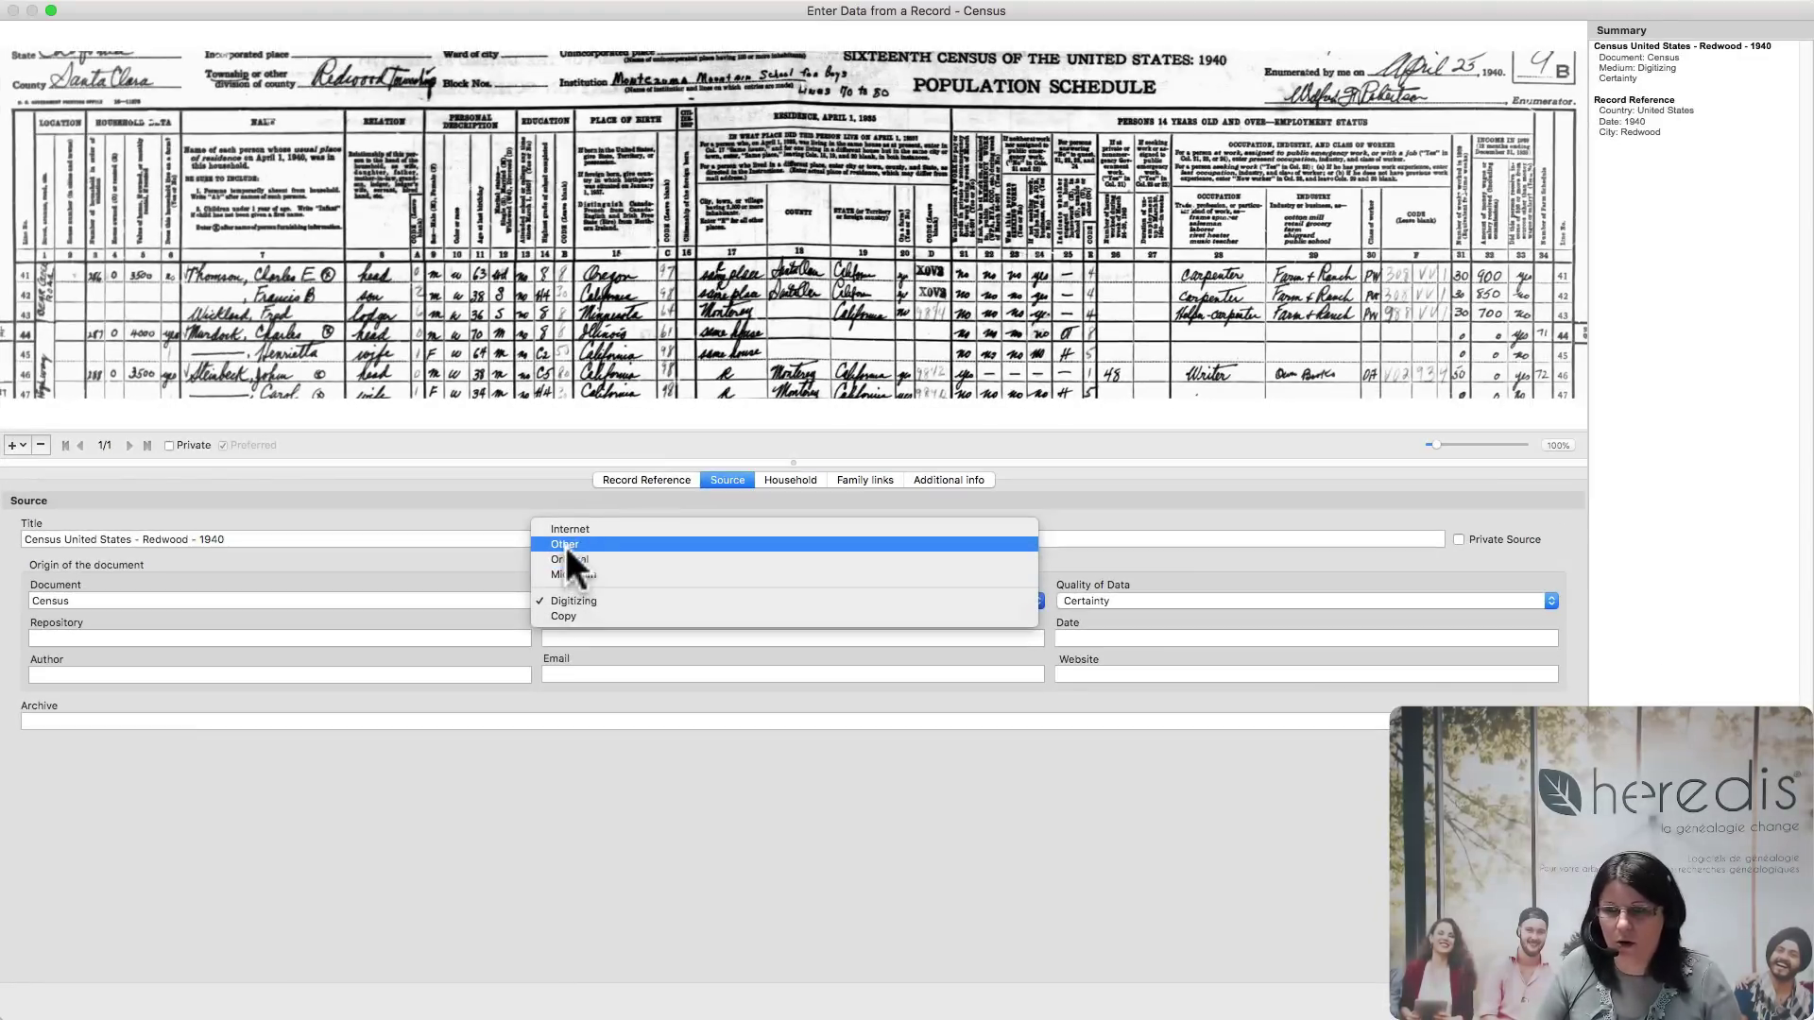
{"action": "left_click", "coordinate": [508, 577]}
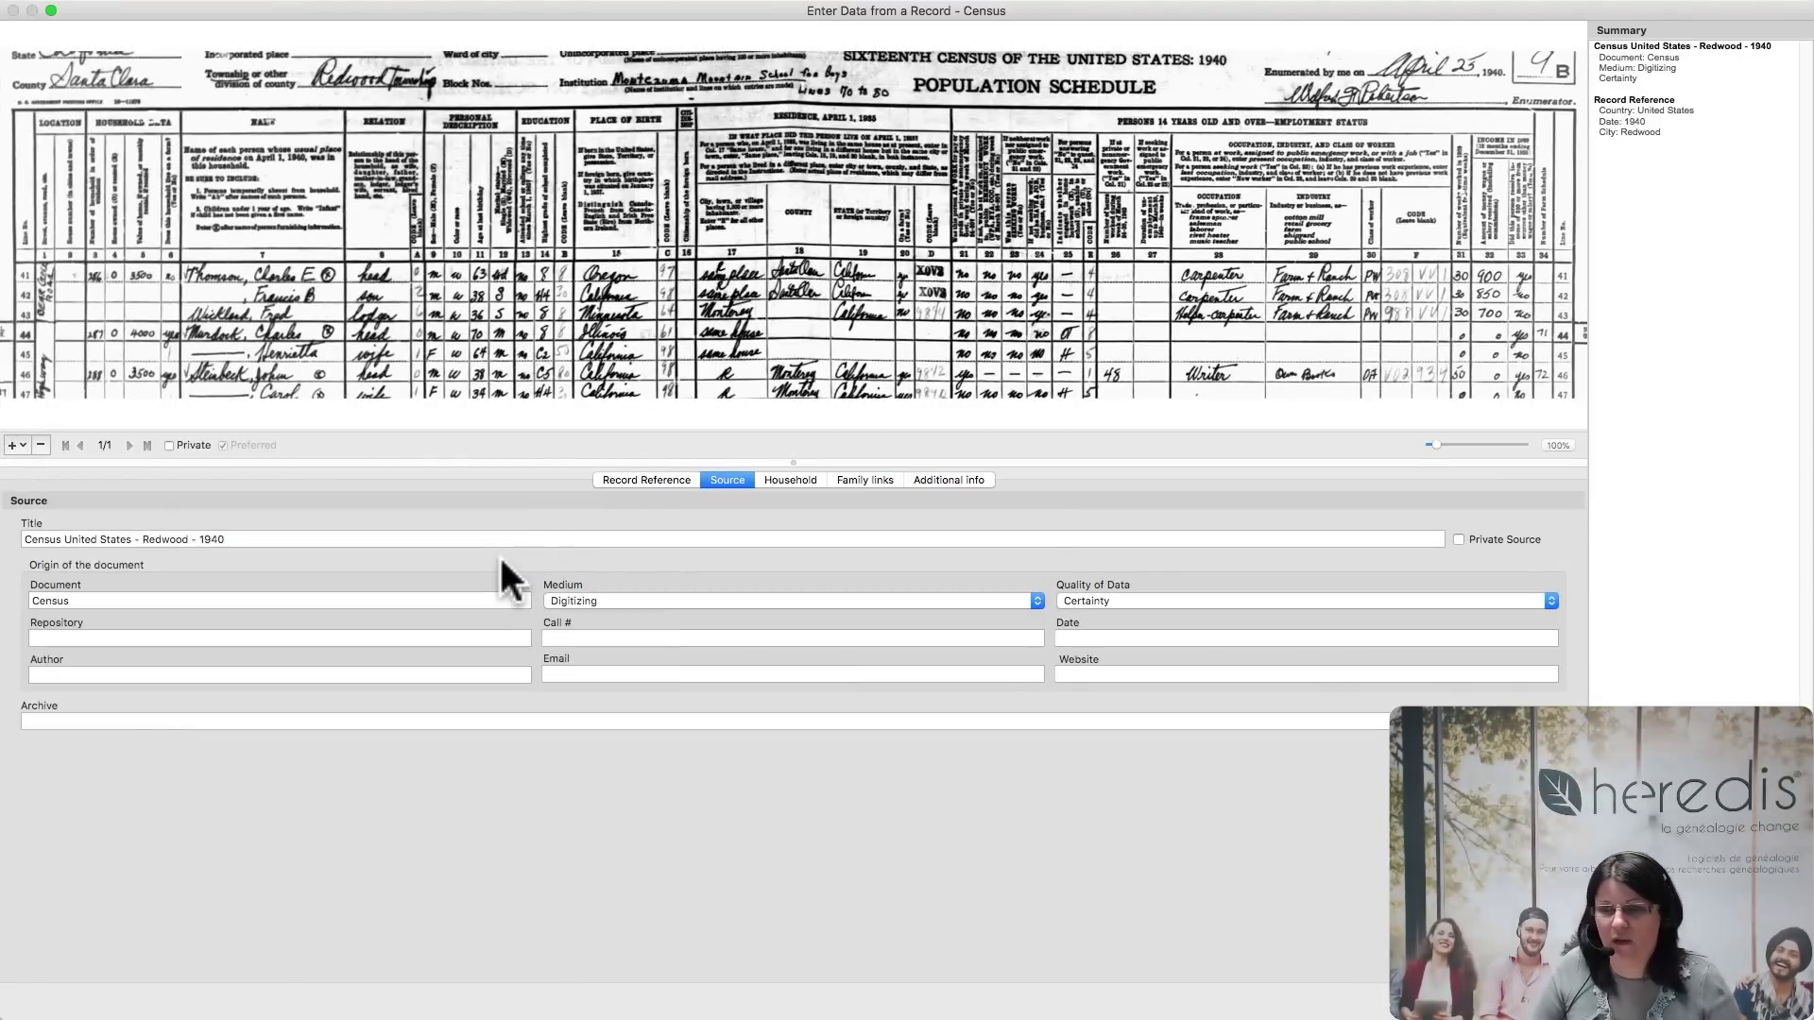
{"action": "left_click", "coordinate": [1120, 594]}
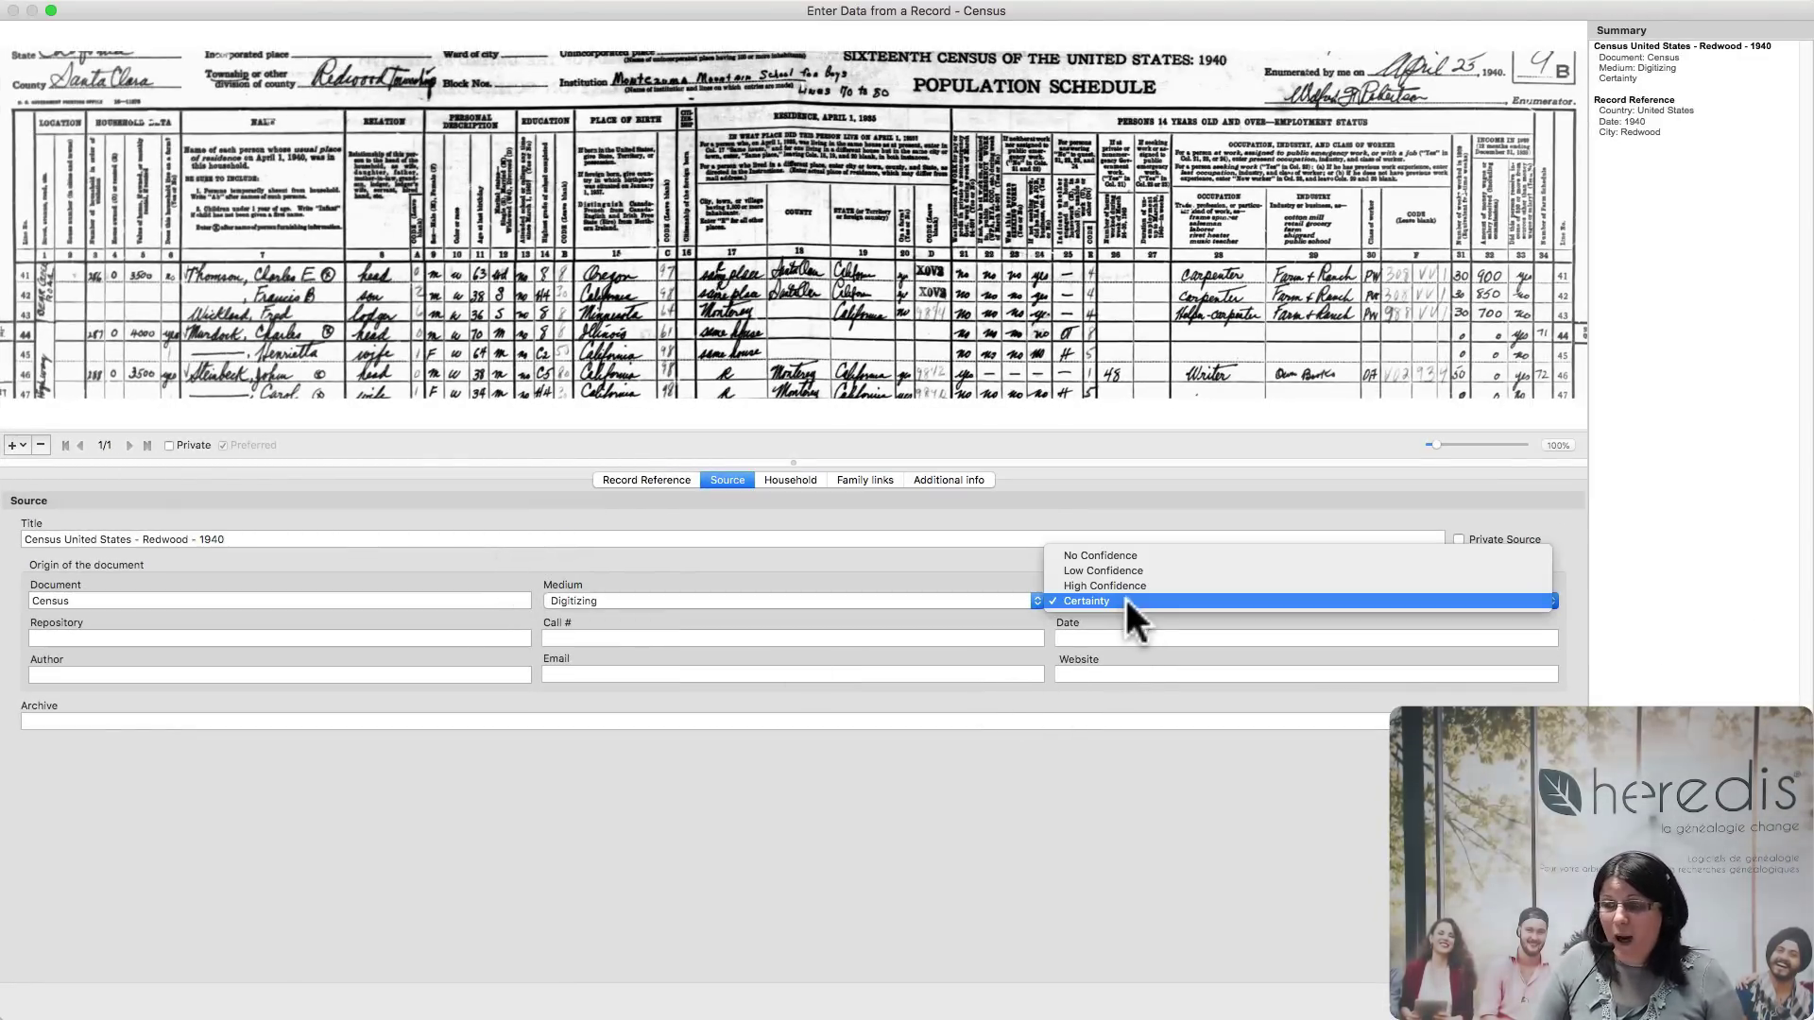
{"action": "left_click", "coordinate": [1130, 612]}
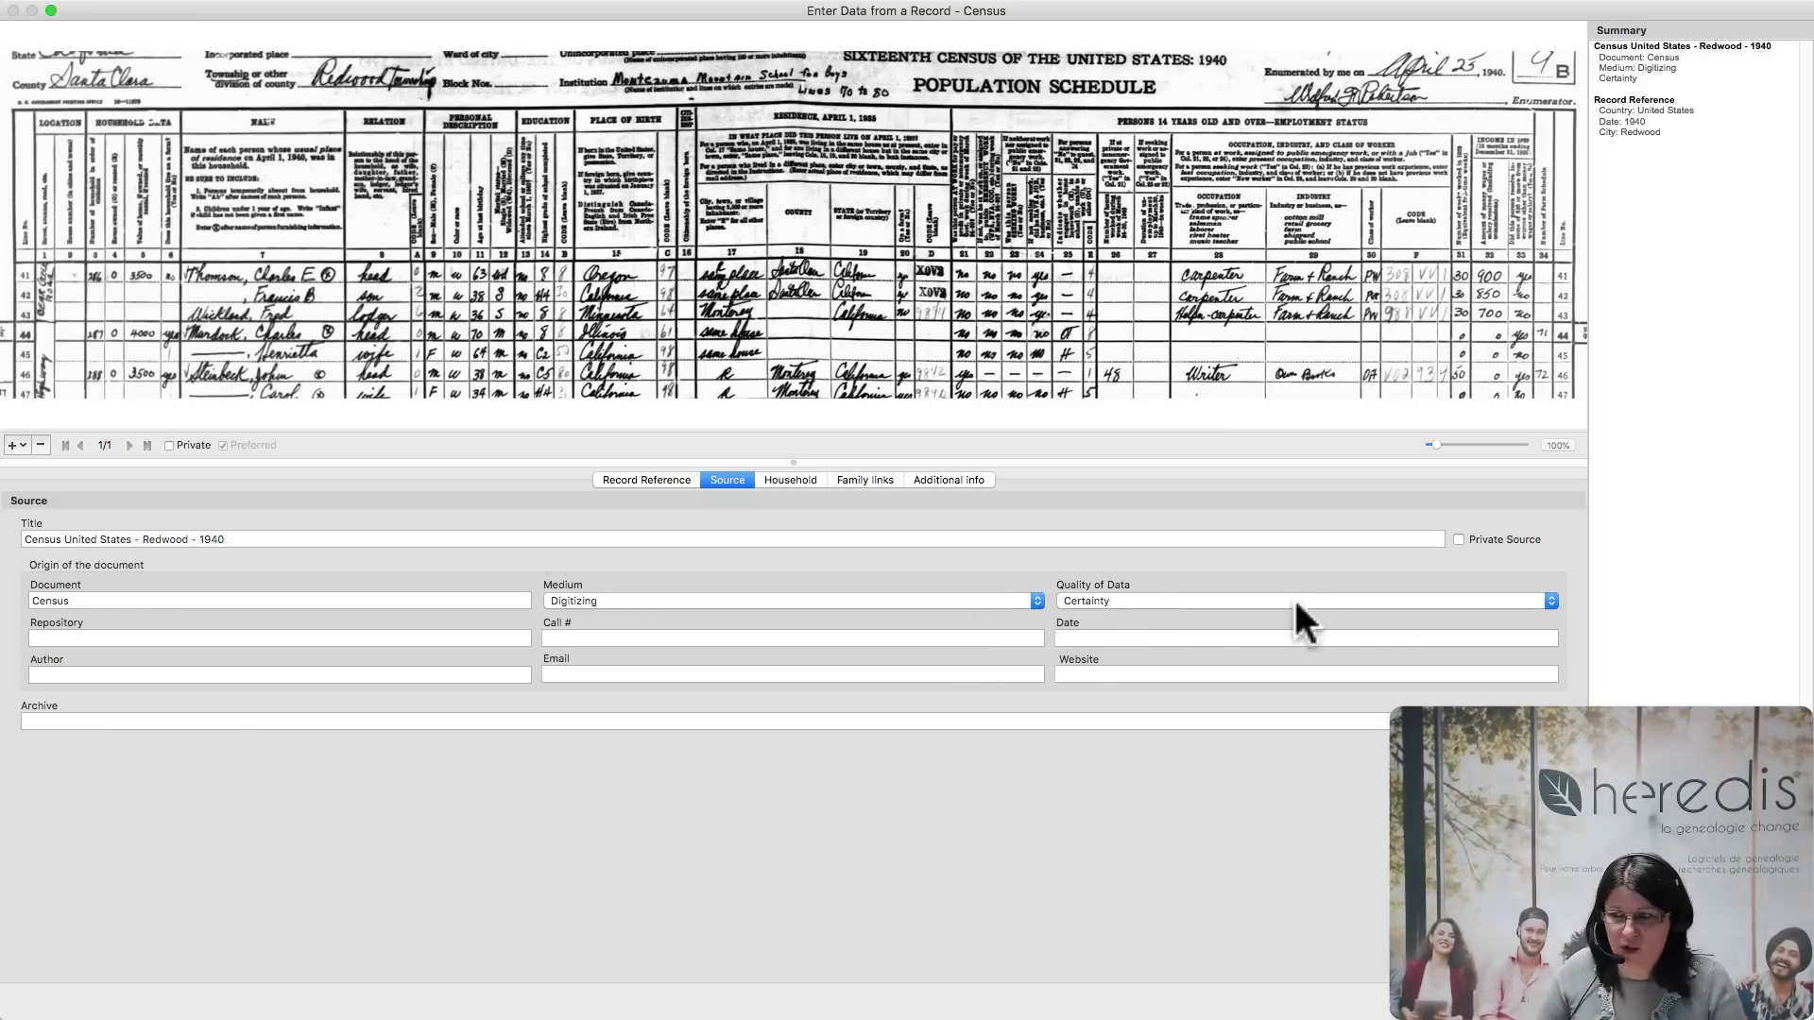
Enter "Nationational Archives" as the source's repository and start creating it as a new repository.
{"action": "left_click", "coordinate": [275, 638]}
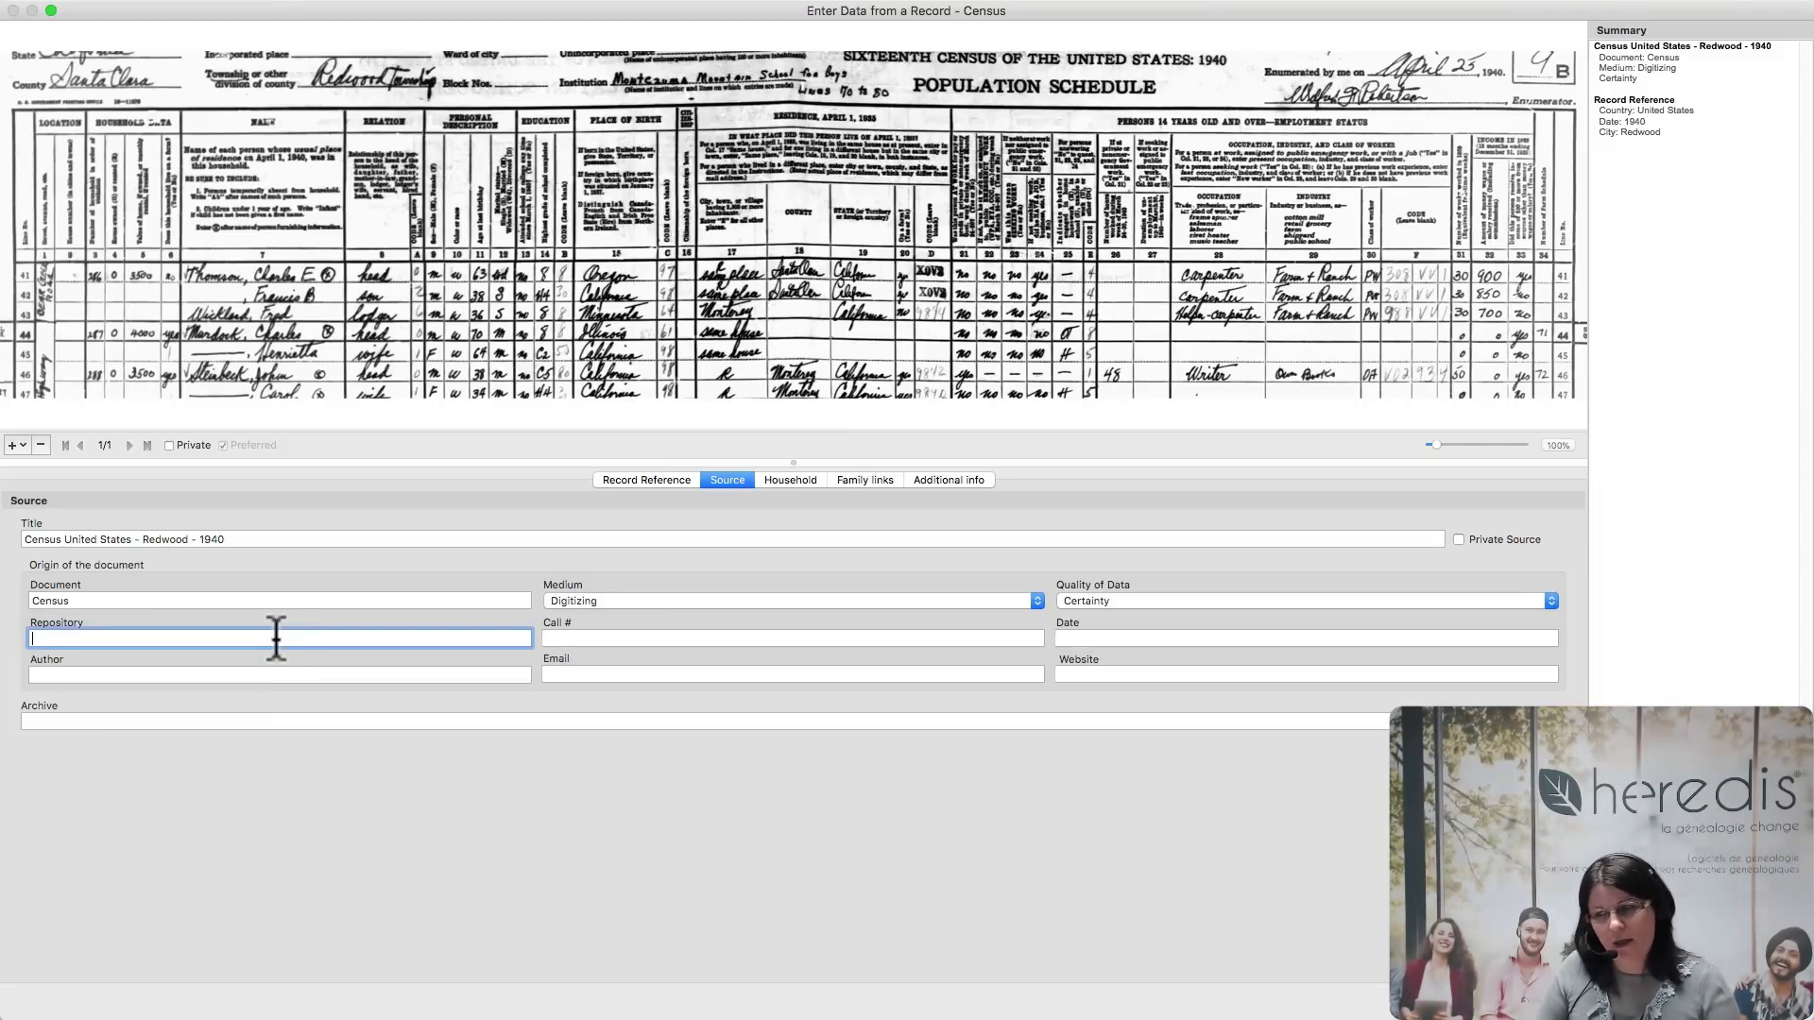
{"action": "left_click", "coordinate": [1126, 601]}
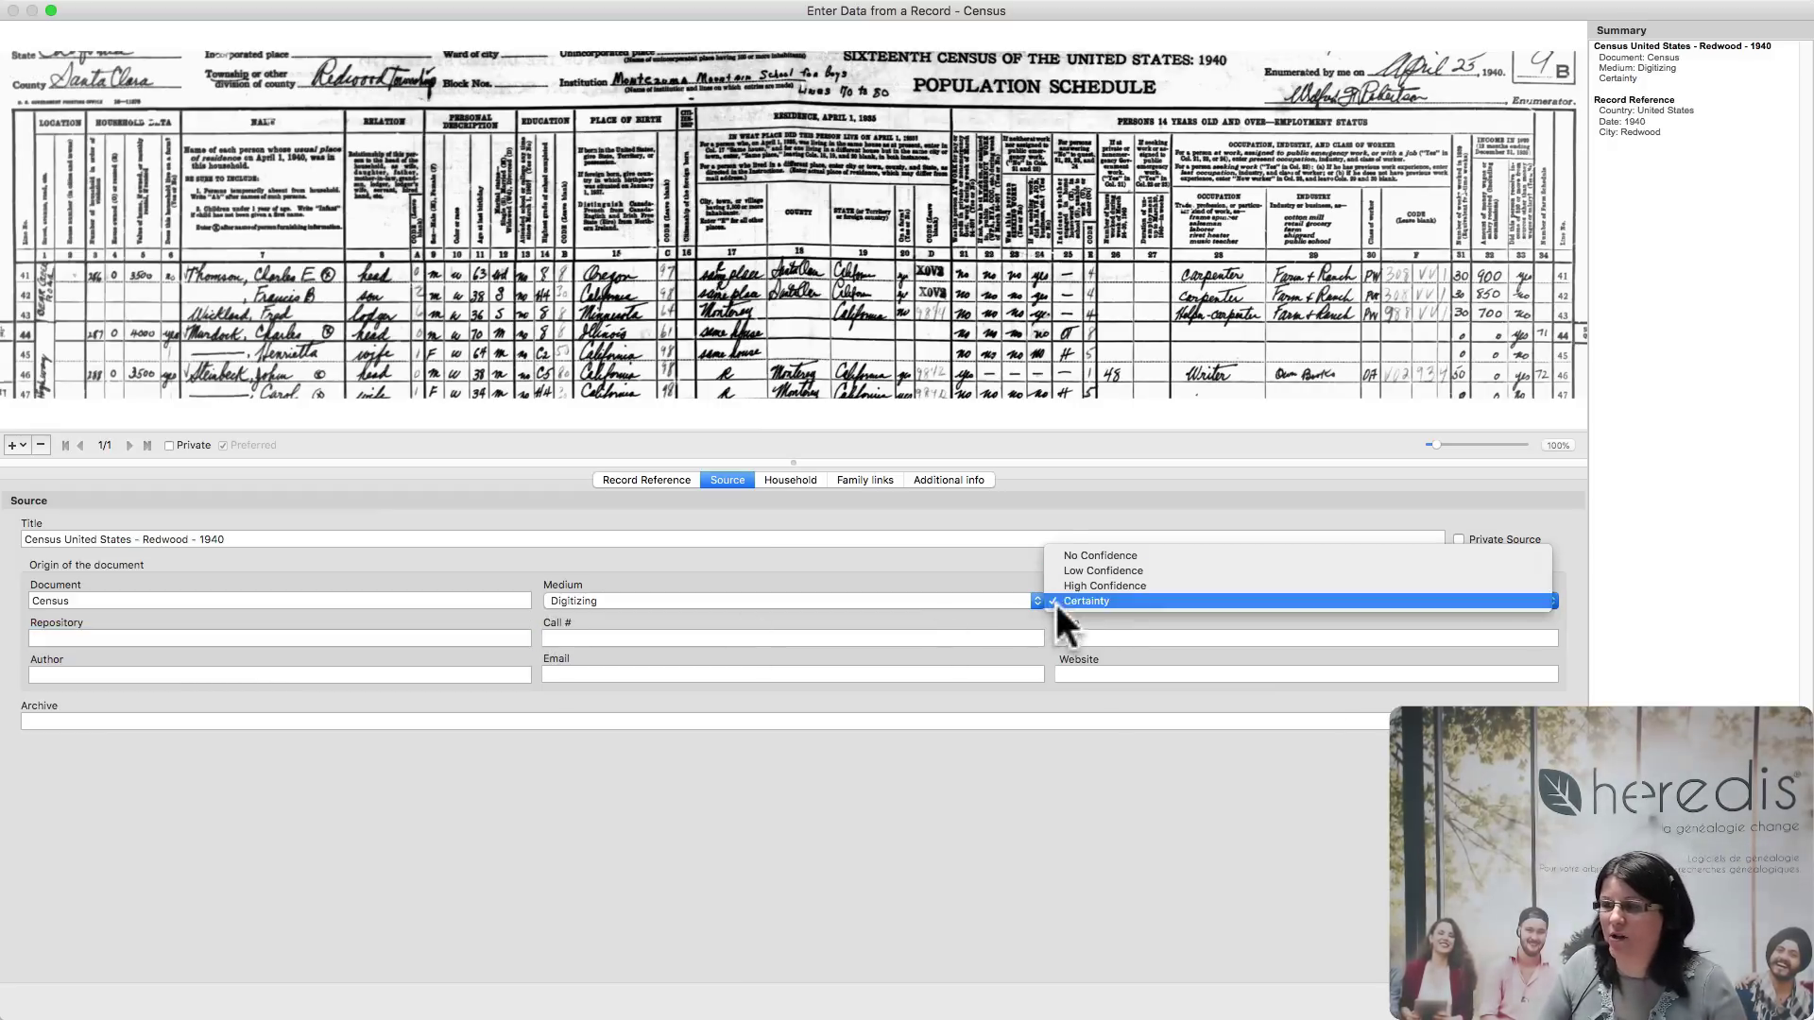
{"action": "left_click", "coordinate": [104, 652]}
{"action": "left_click", "coordinate": [93, 639]}
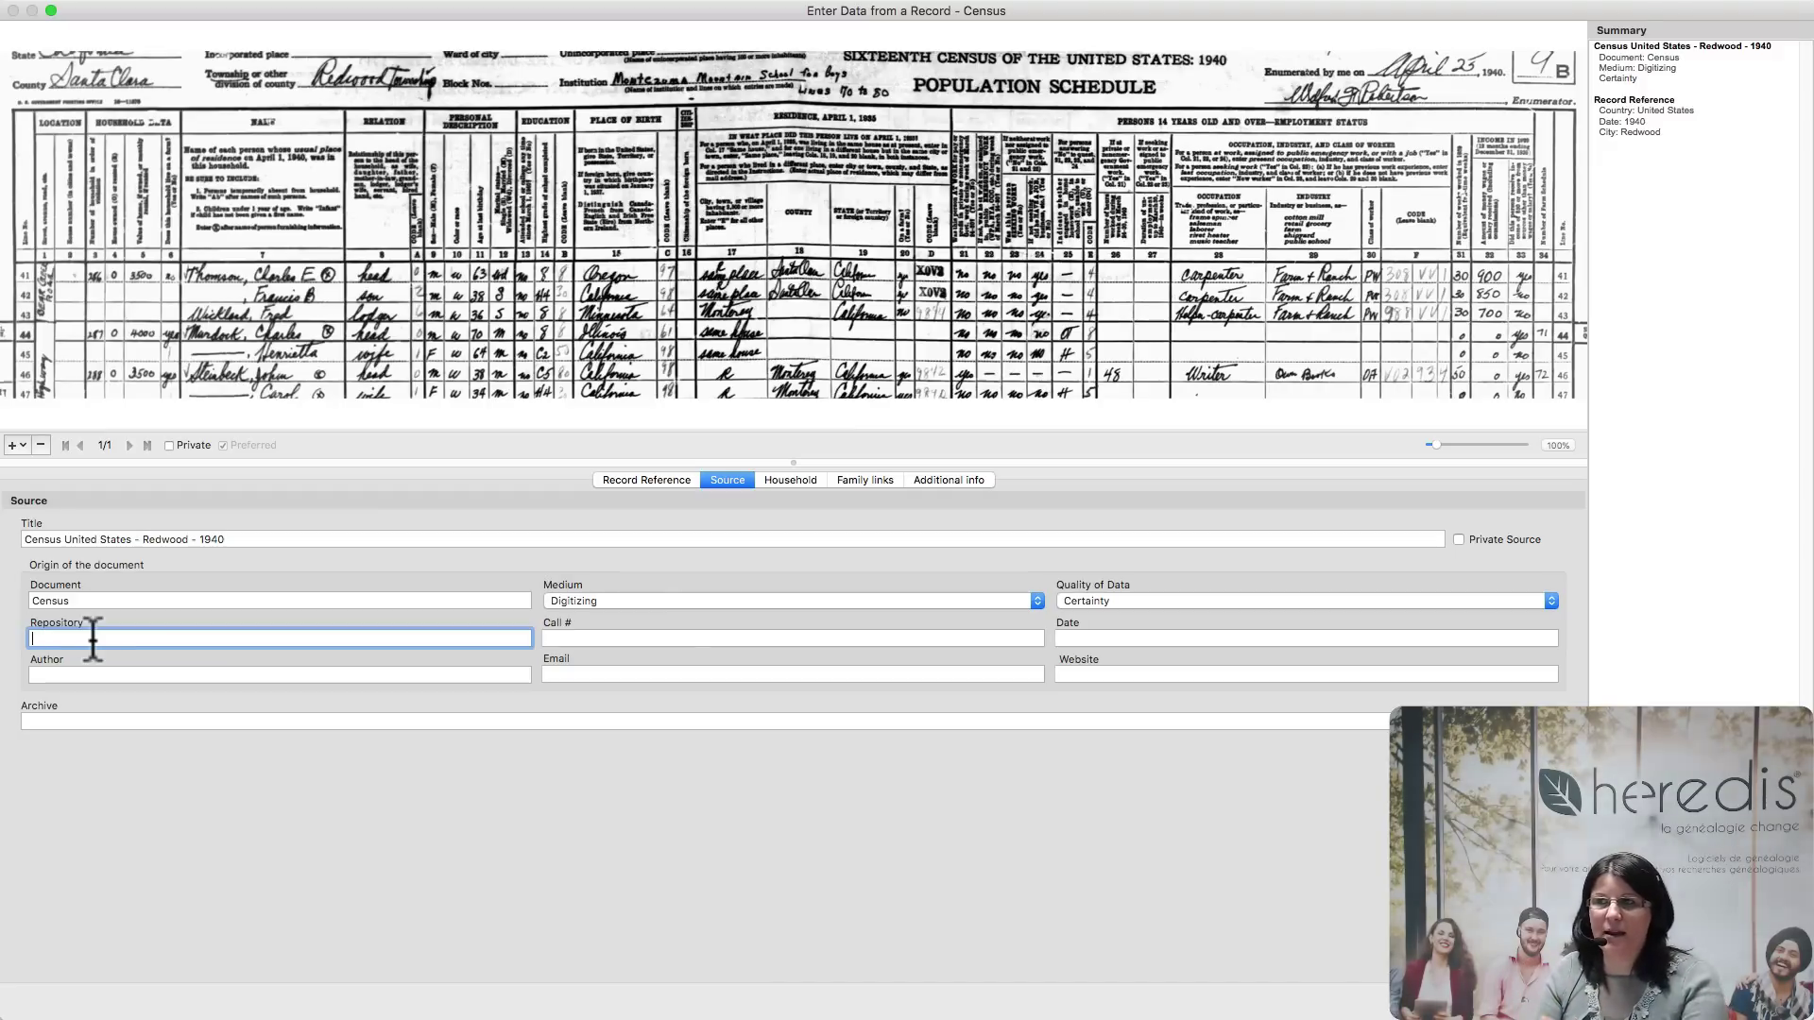
{"action": "type", "text": "A"}
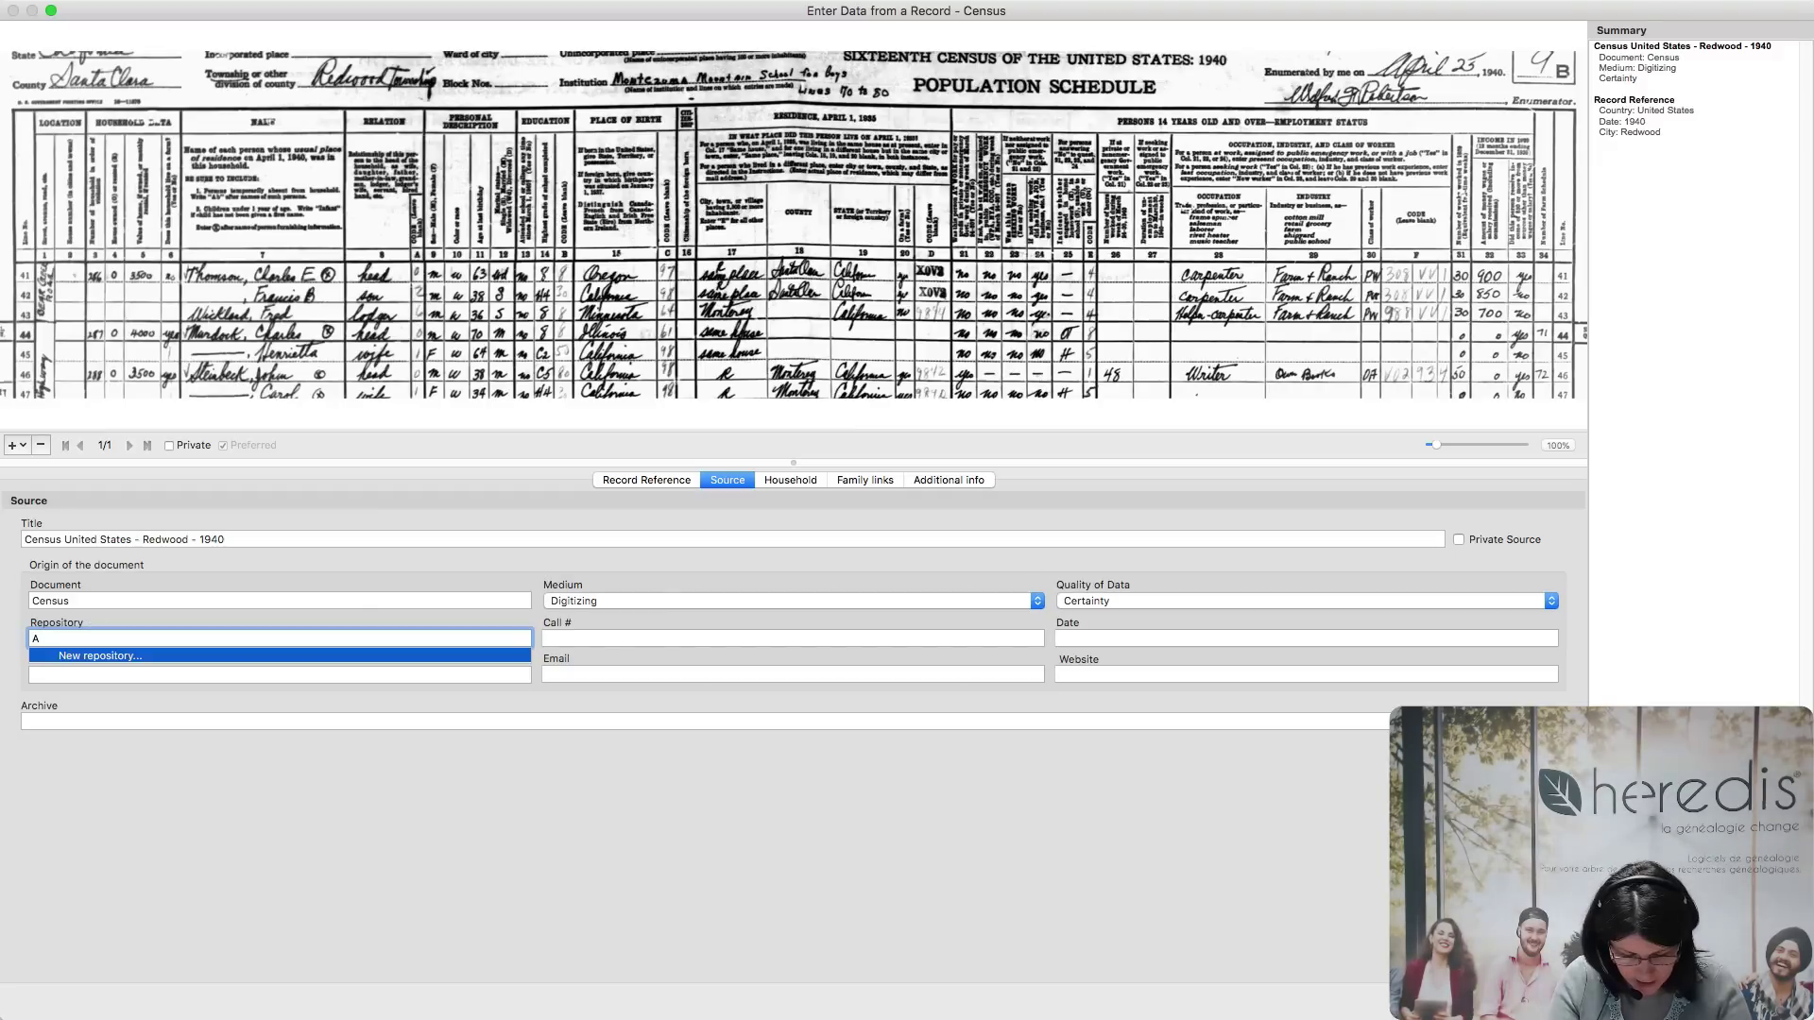
{"action": "key", "text": "BackSpace"}
{"action": "type", "text": "Nationationa"}
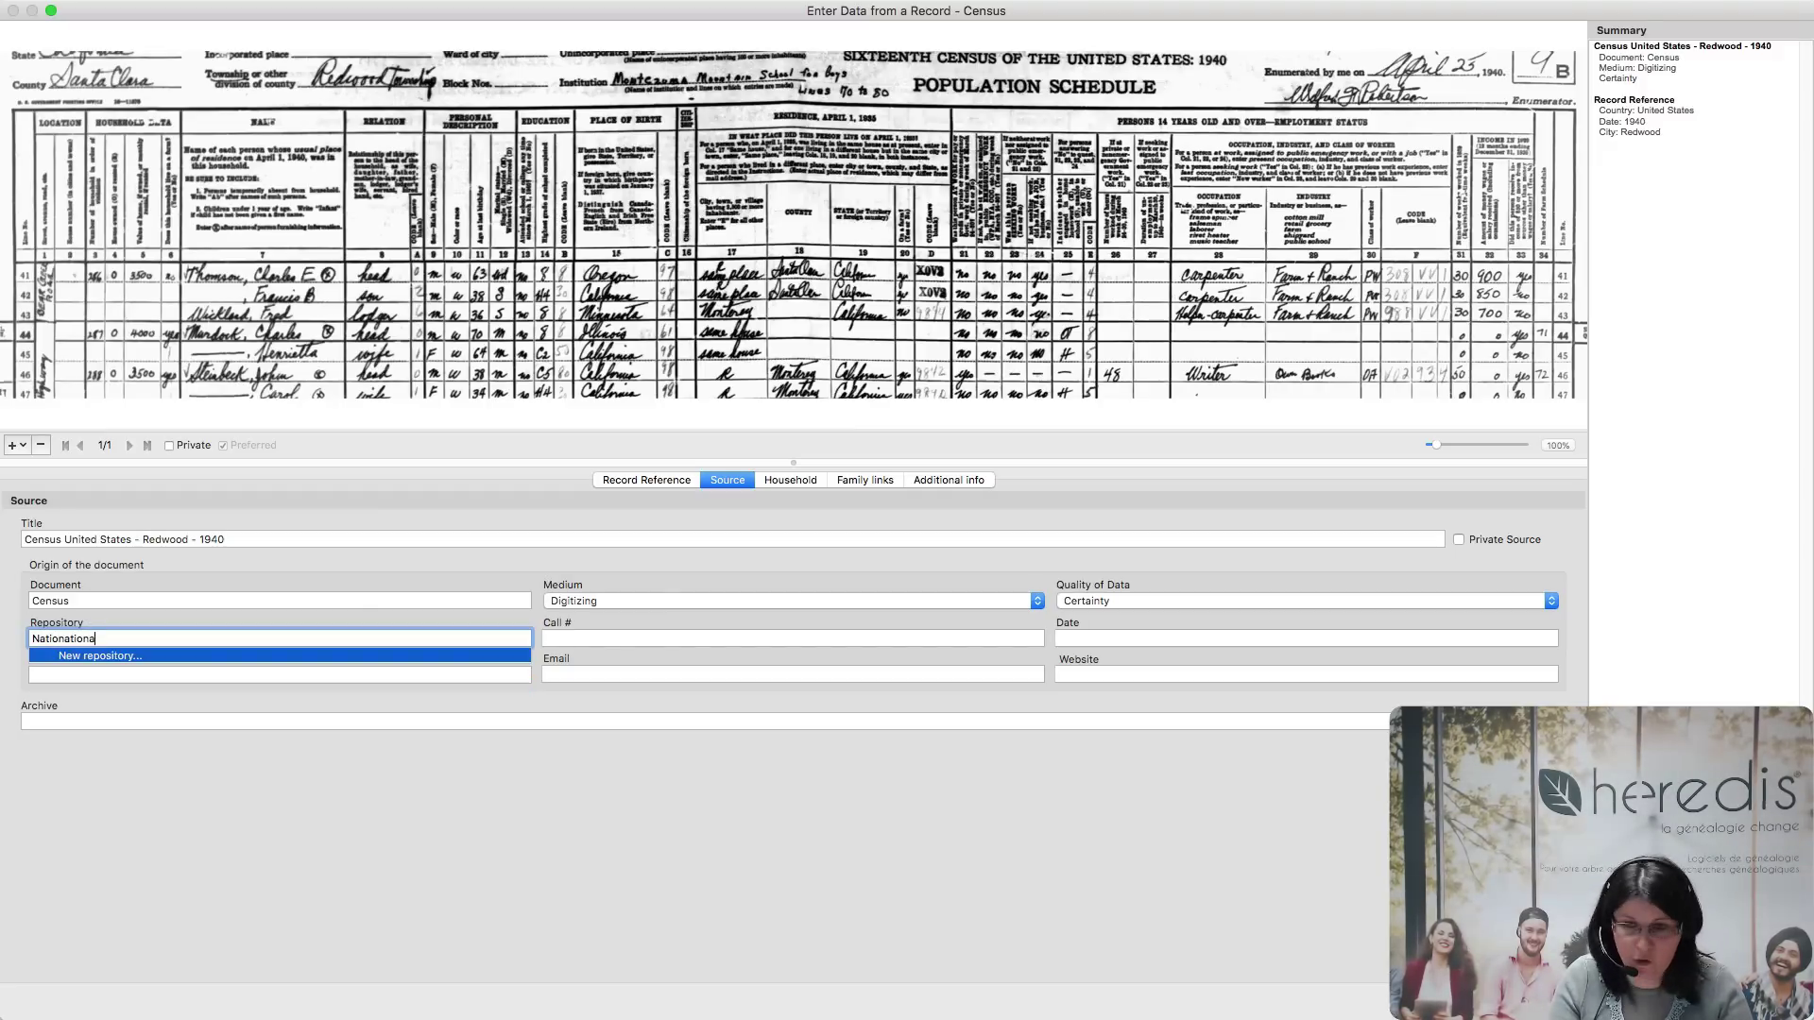
{"action": "type", "text": "l Archives"}
{"action": "key", "text": "Return"}
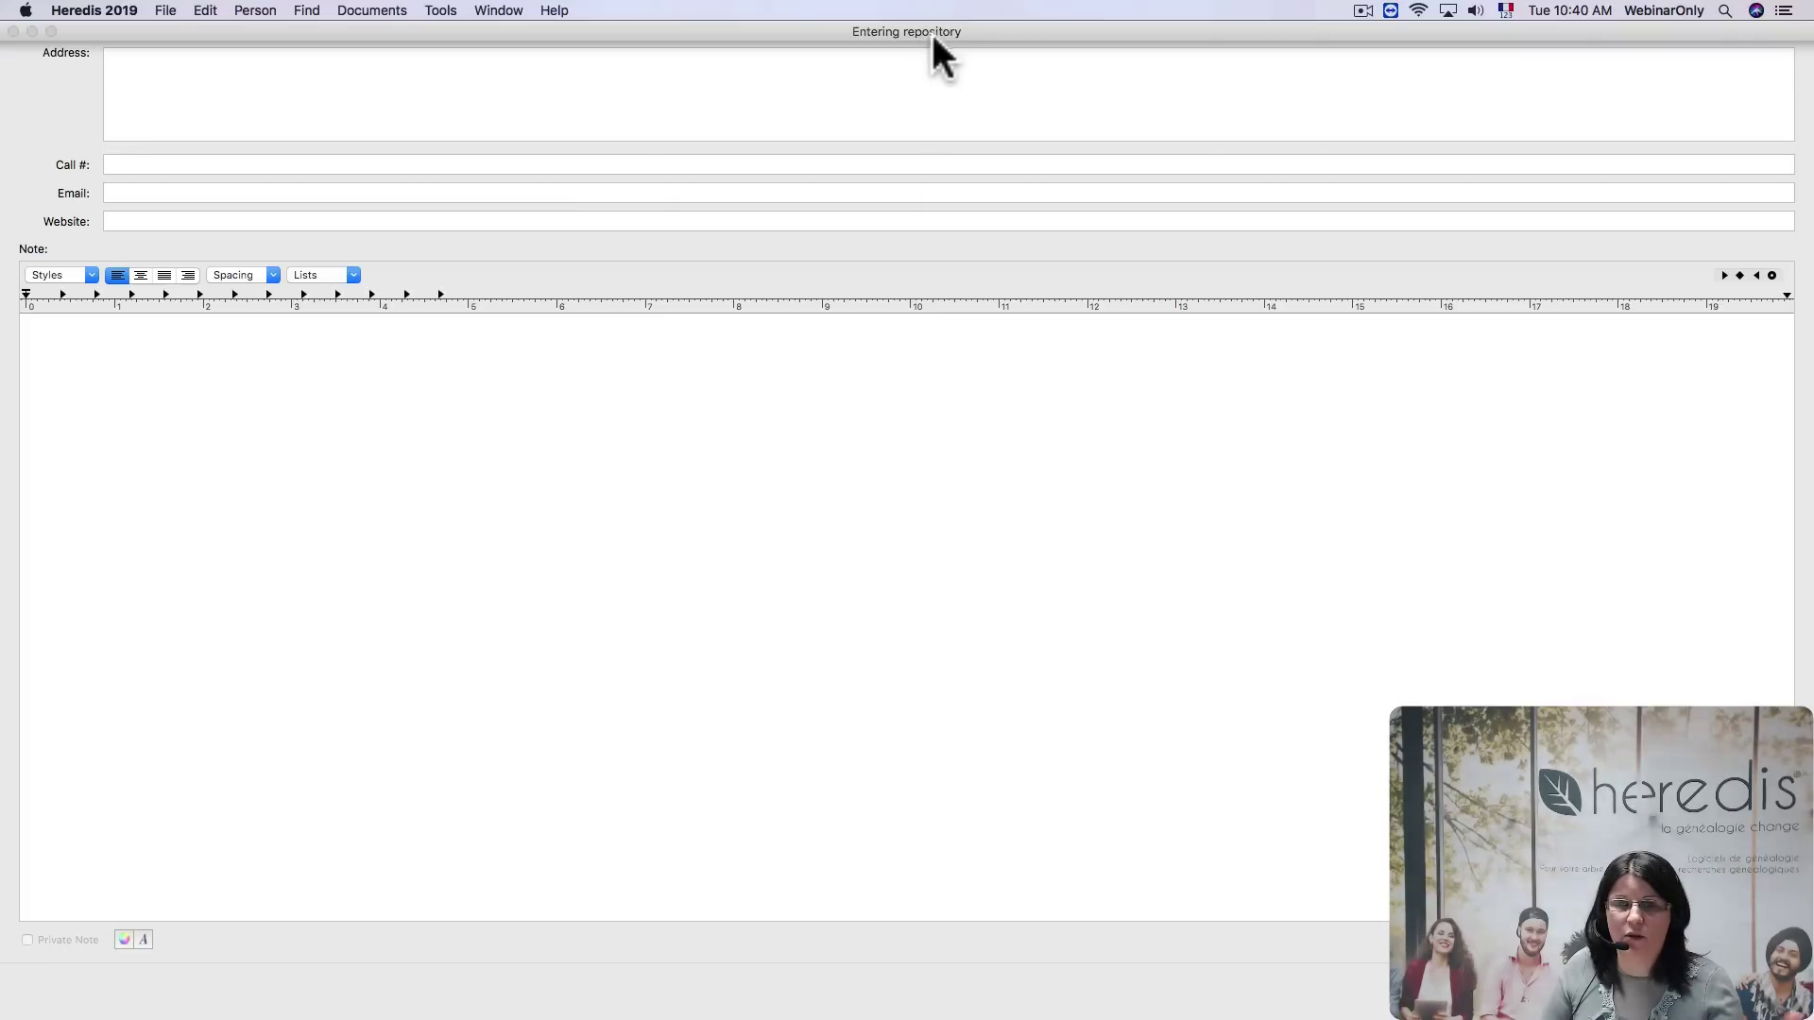
Save the new repository with only its name, leaving its address, website and note blank.
{"action": "left_click", "coordinate": [841, 98]}
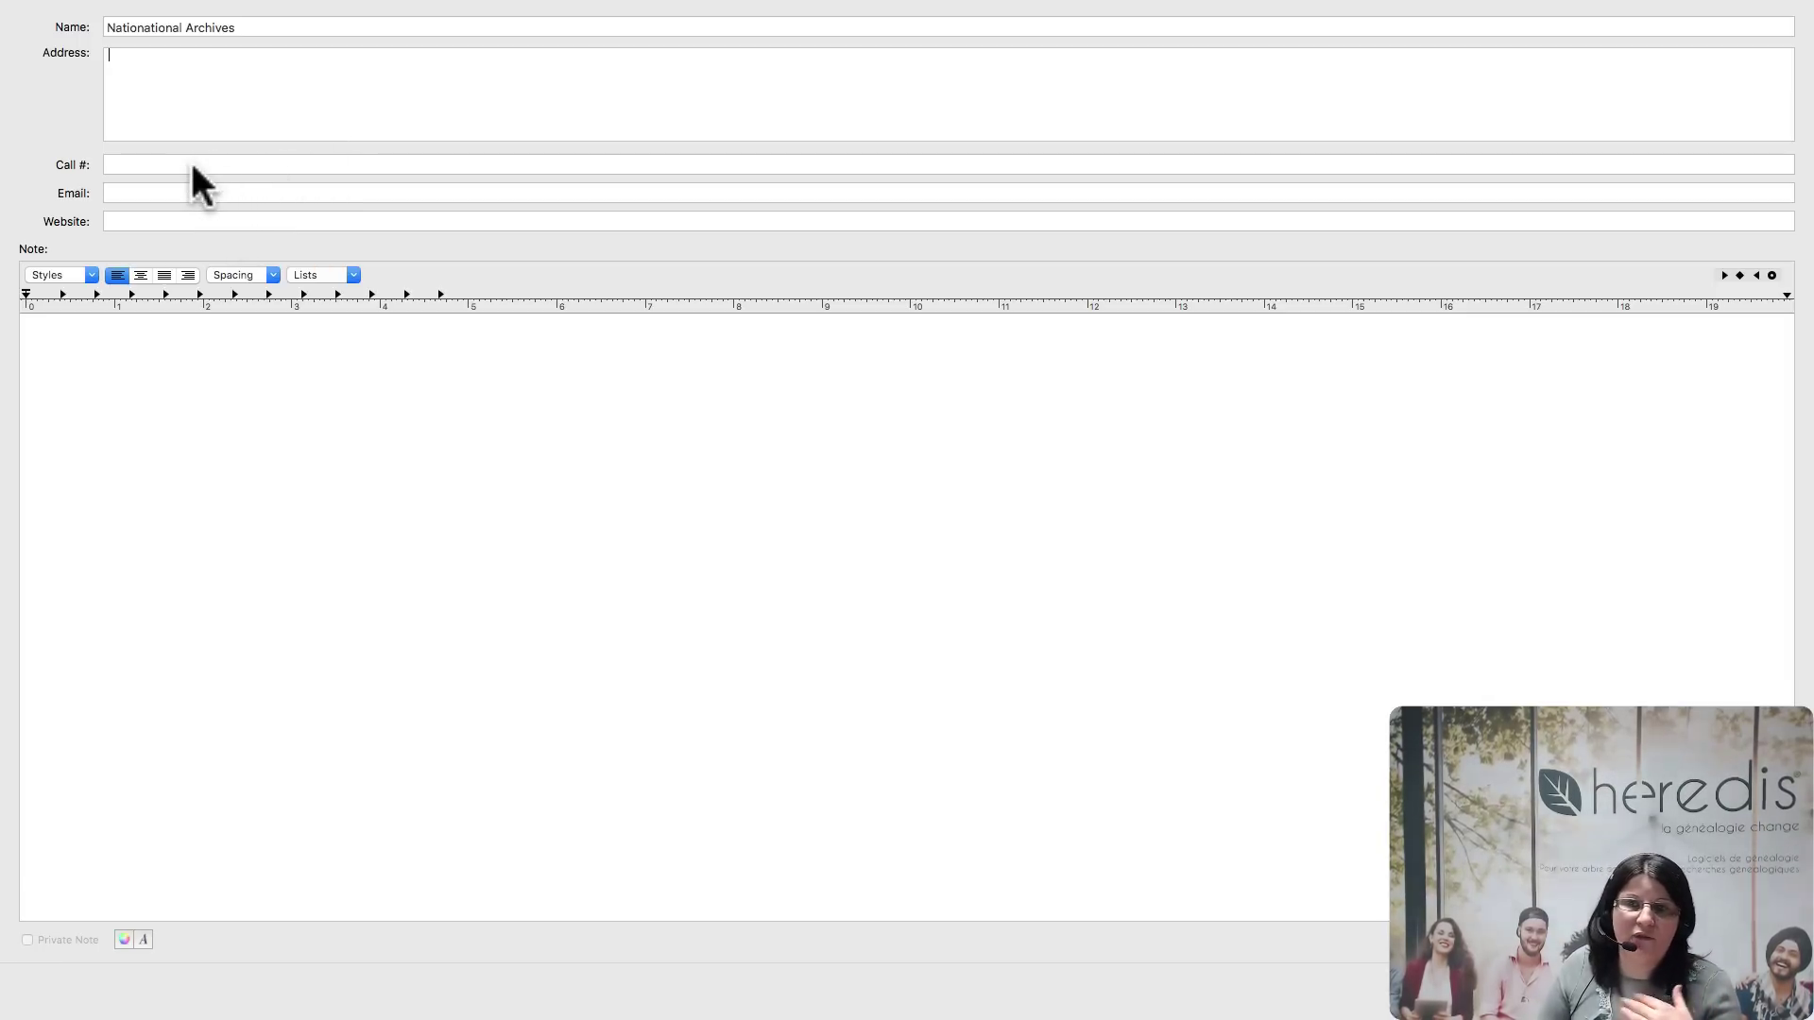
{"action": "left_click", "coordinate": [121, 224]}
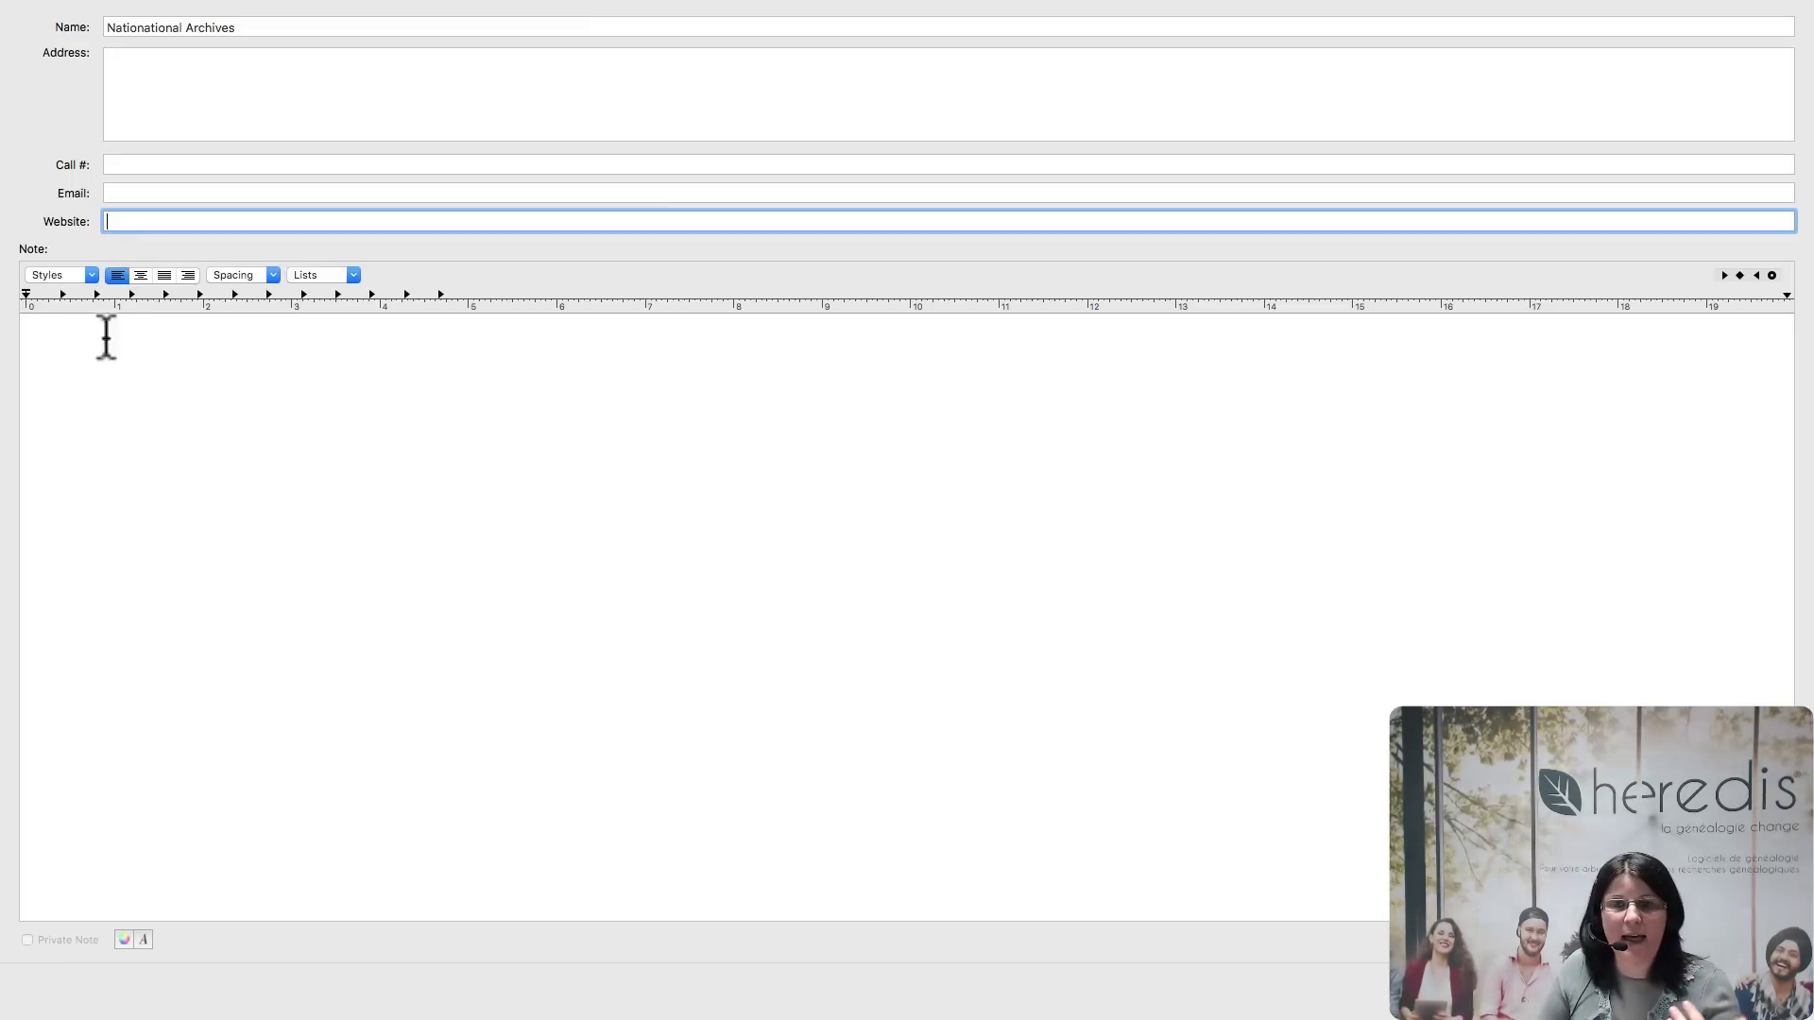
{"action": "left_click", "coordinate": [102, 422]}
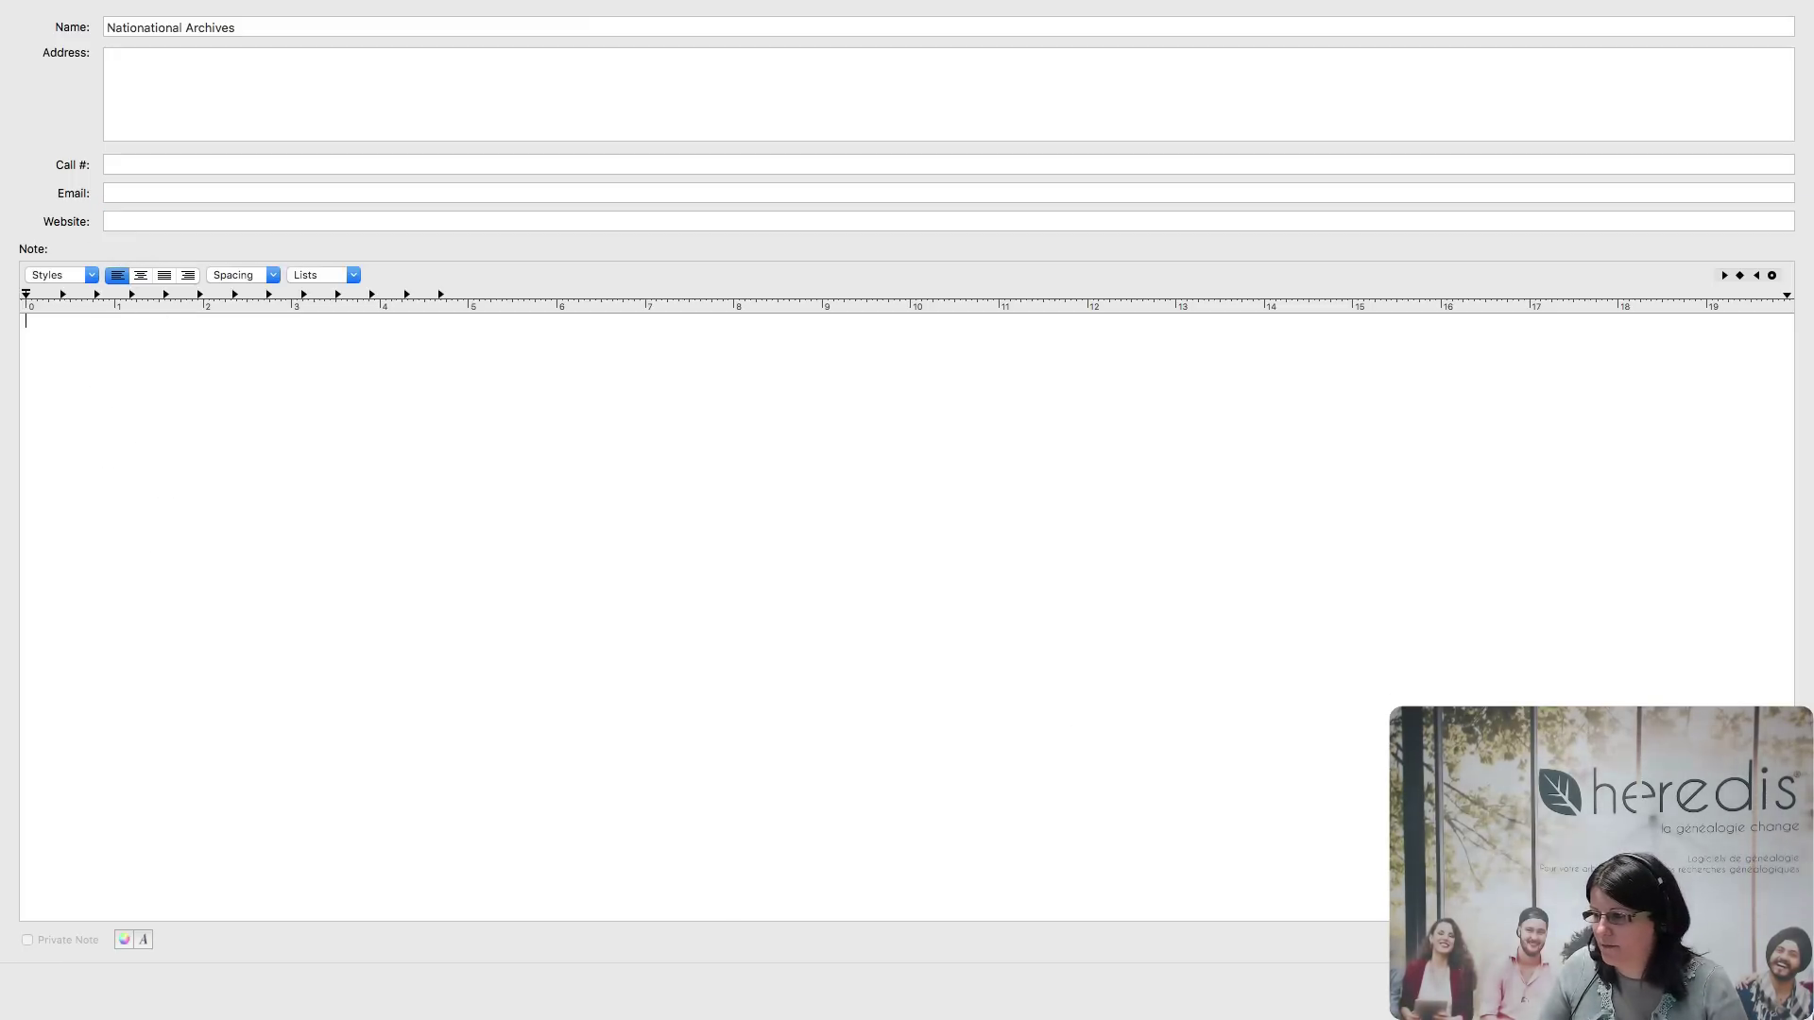
{"action": "left_click", "coordinate": [1755, 992]}
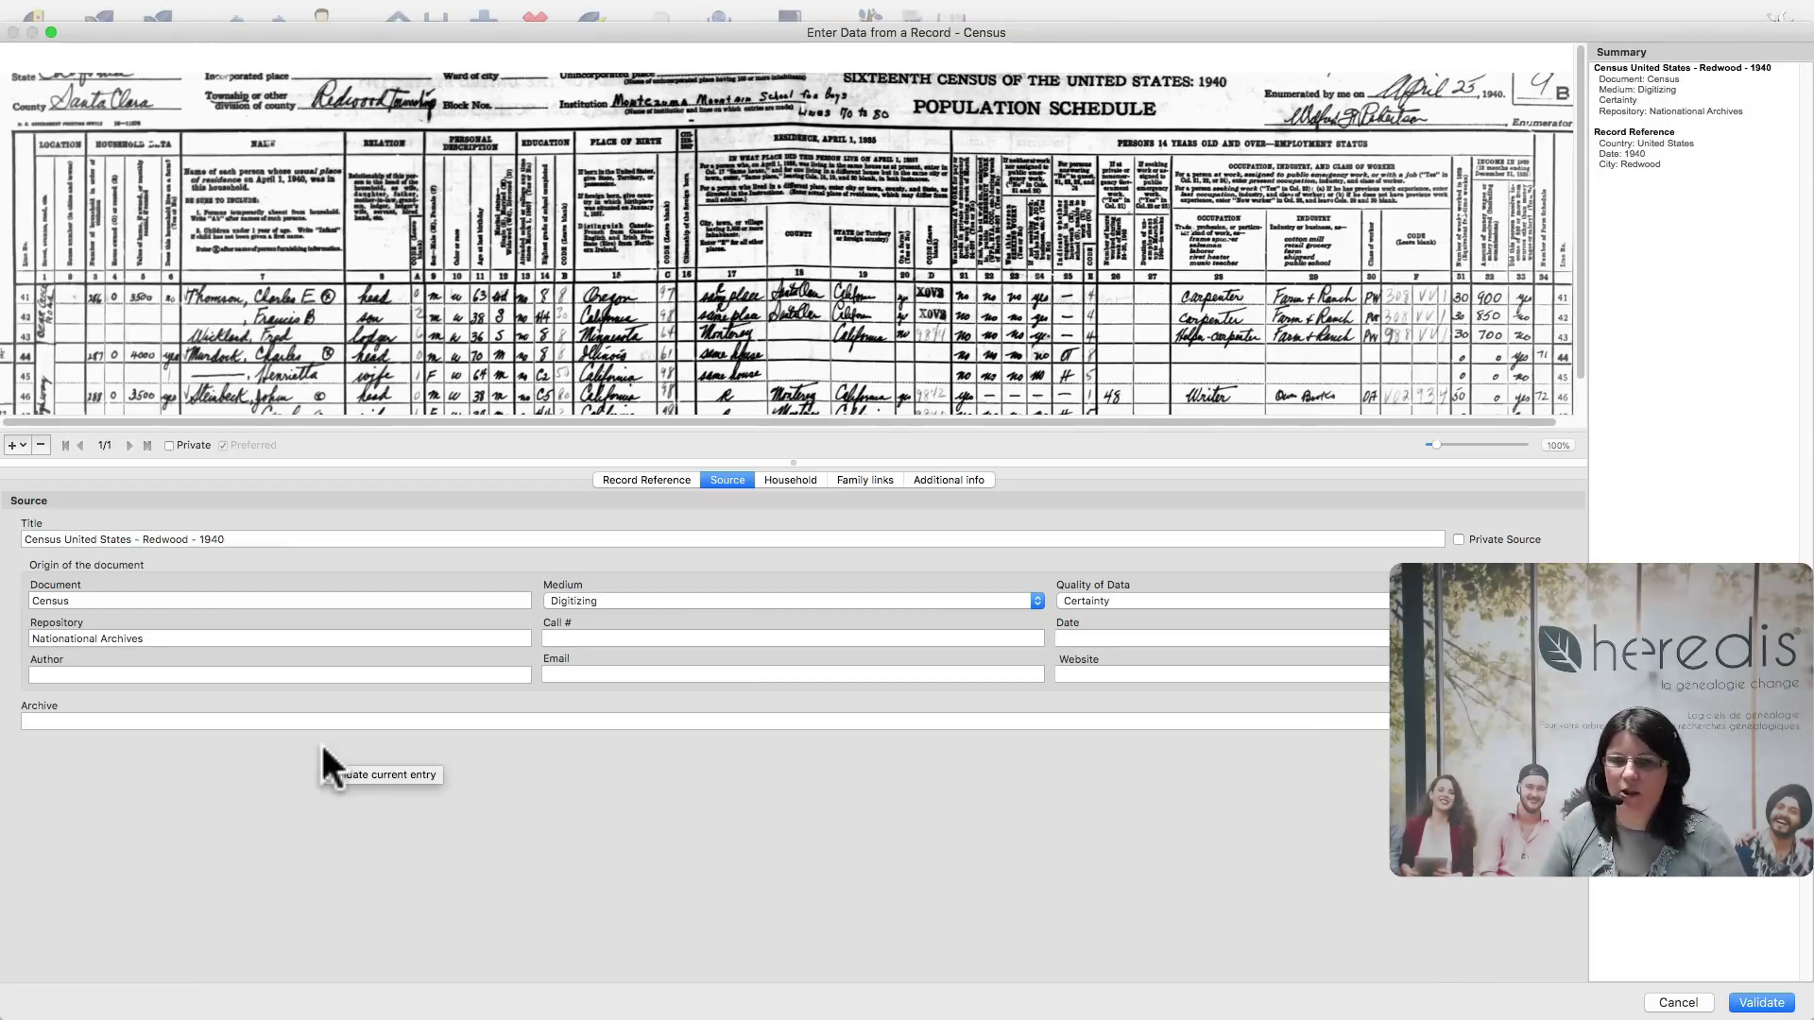
{"action": "left_click", "coordinate": [619, 637]}
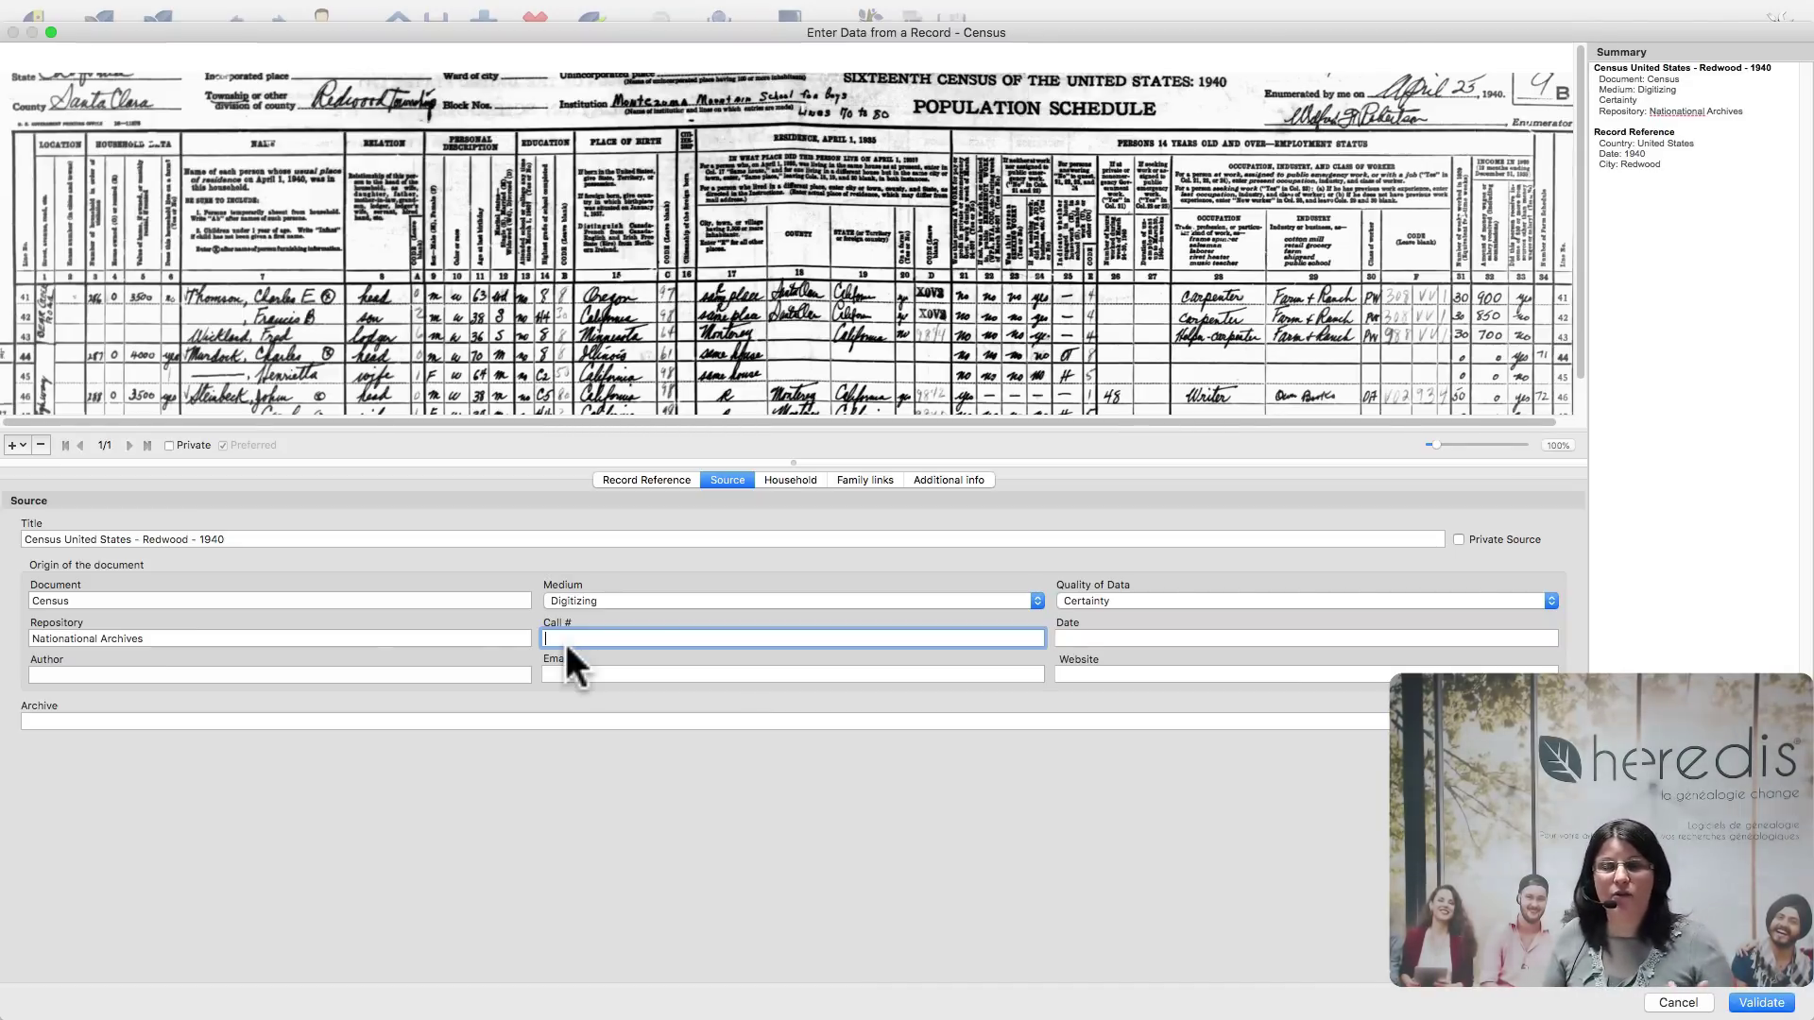
Open the census record's household details, enter the household's address and set its composition to 3.
{"action": "left_click", "coordinate": [780, 482]}
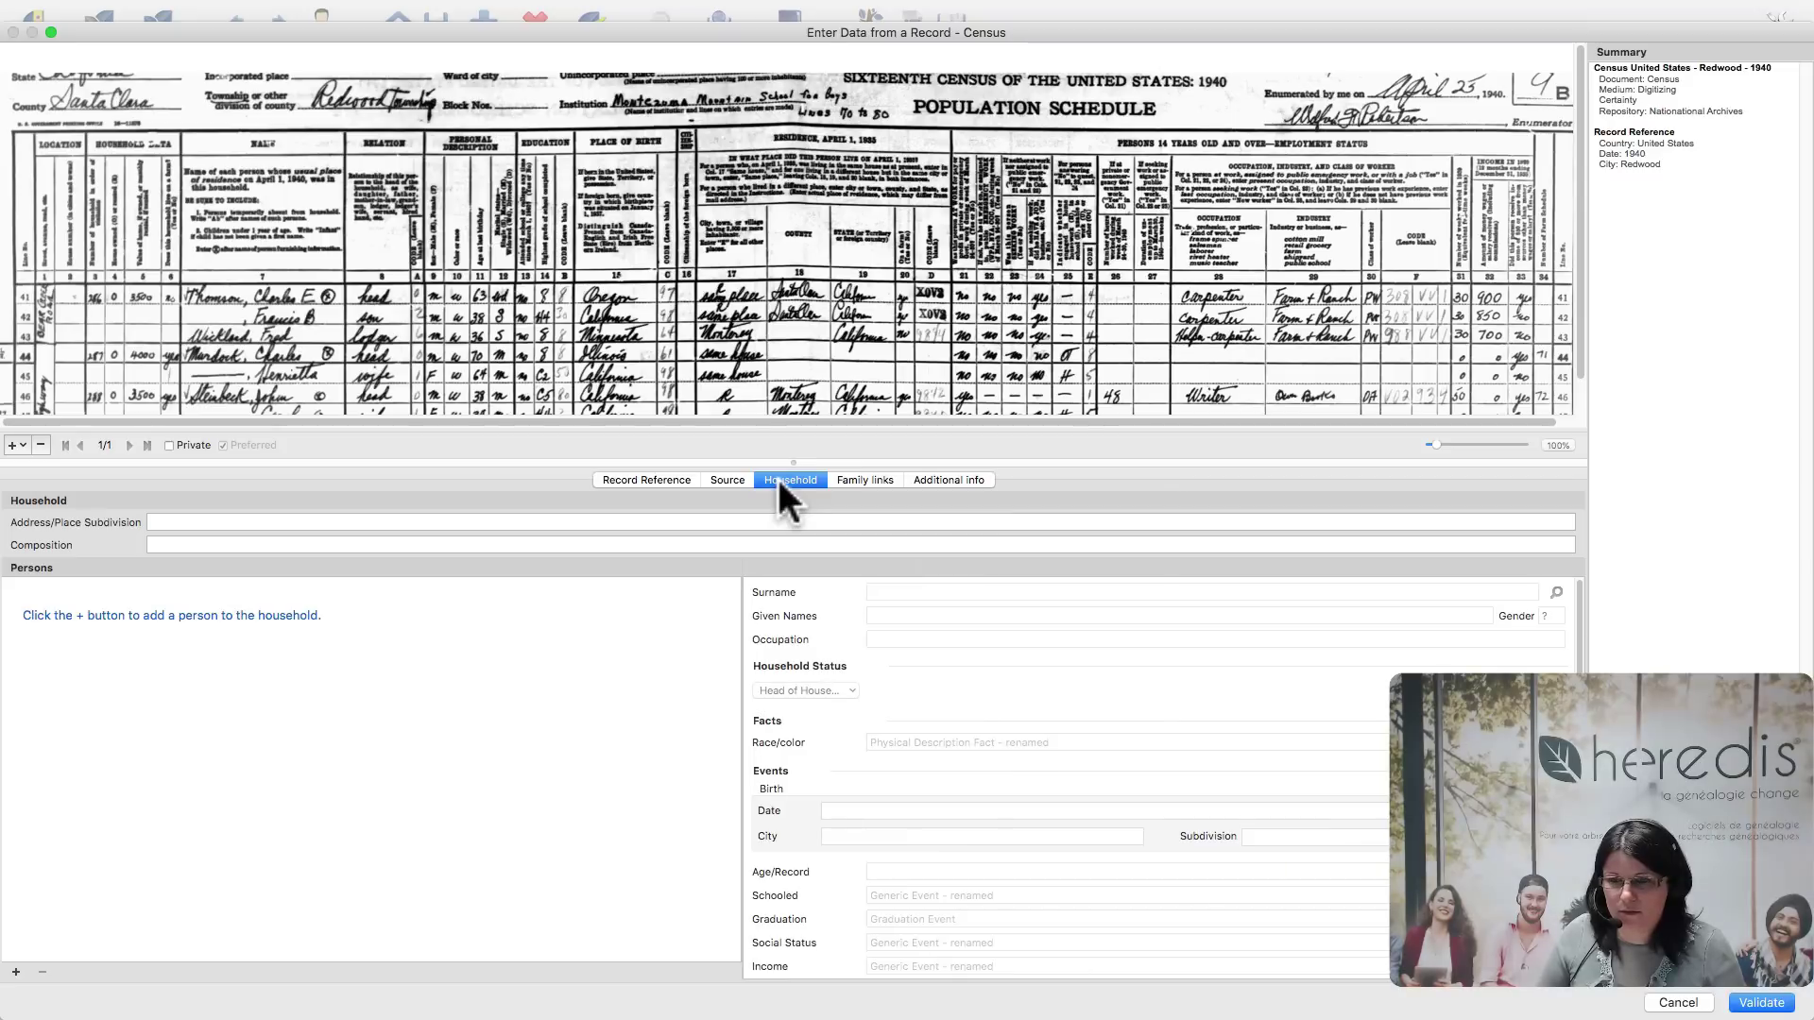
{"action": "left_click", "coordinate": [166, 523]}
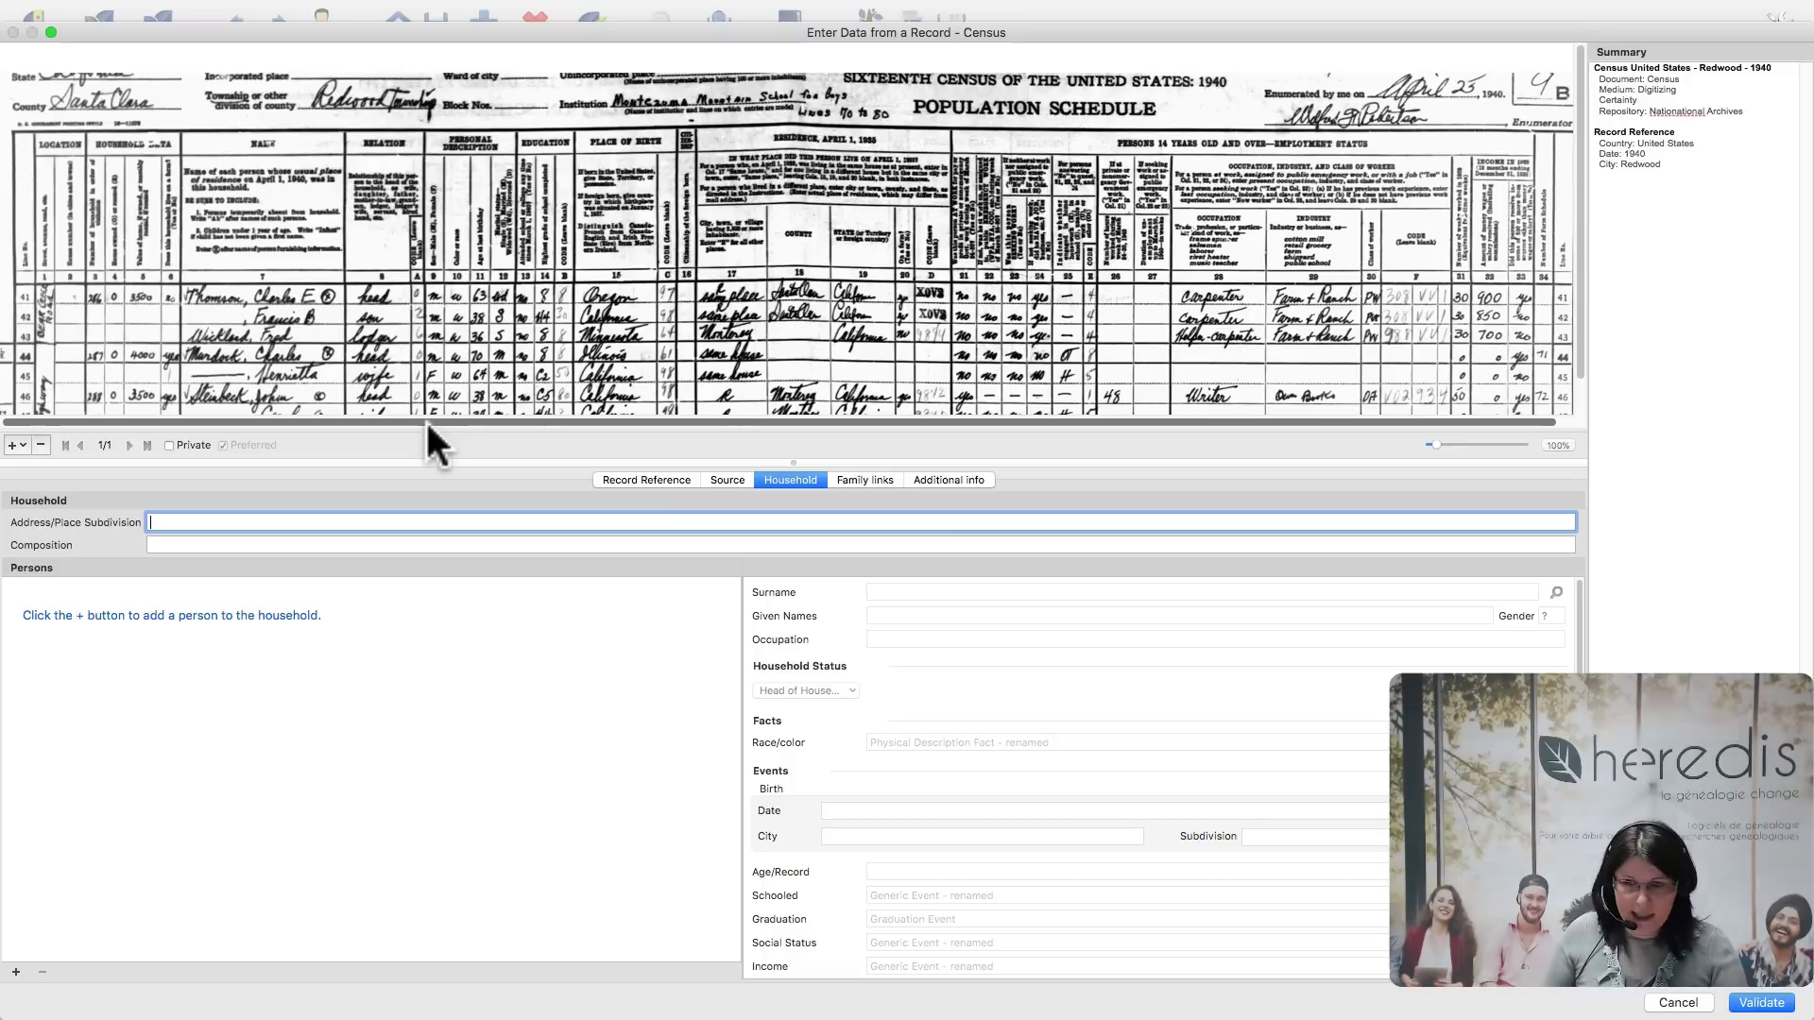
{"action": "type", "text": "Be"}
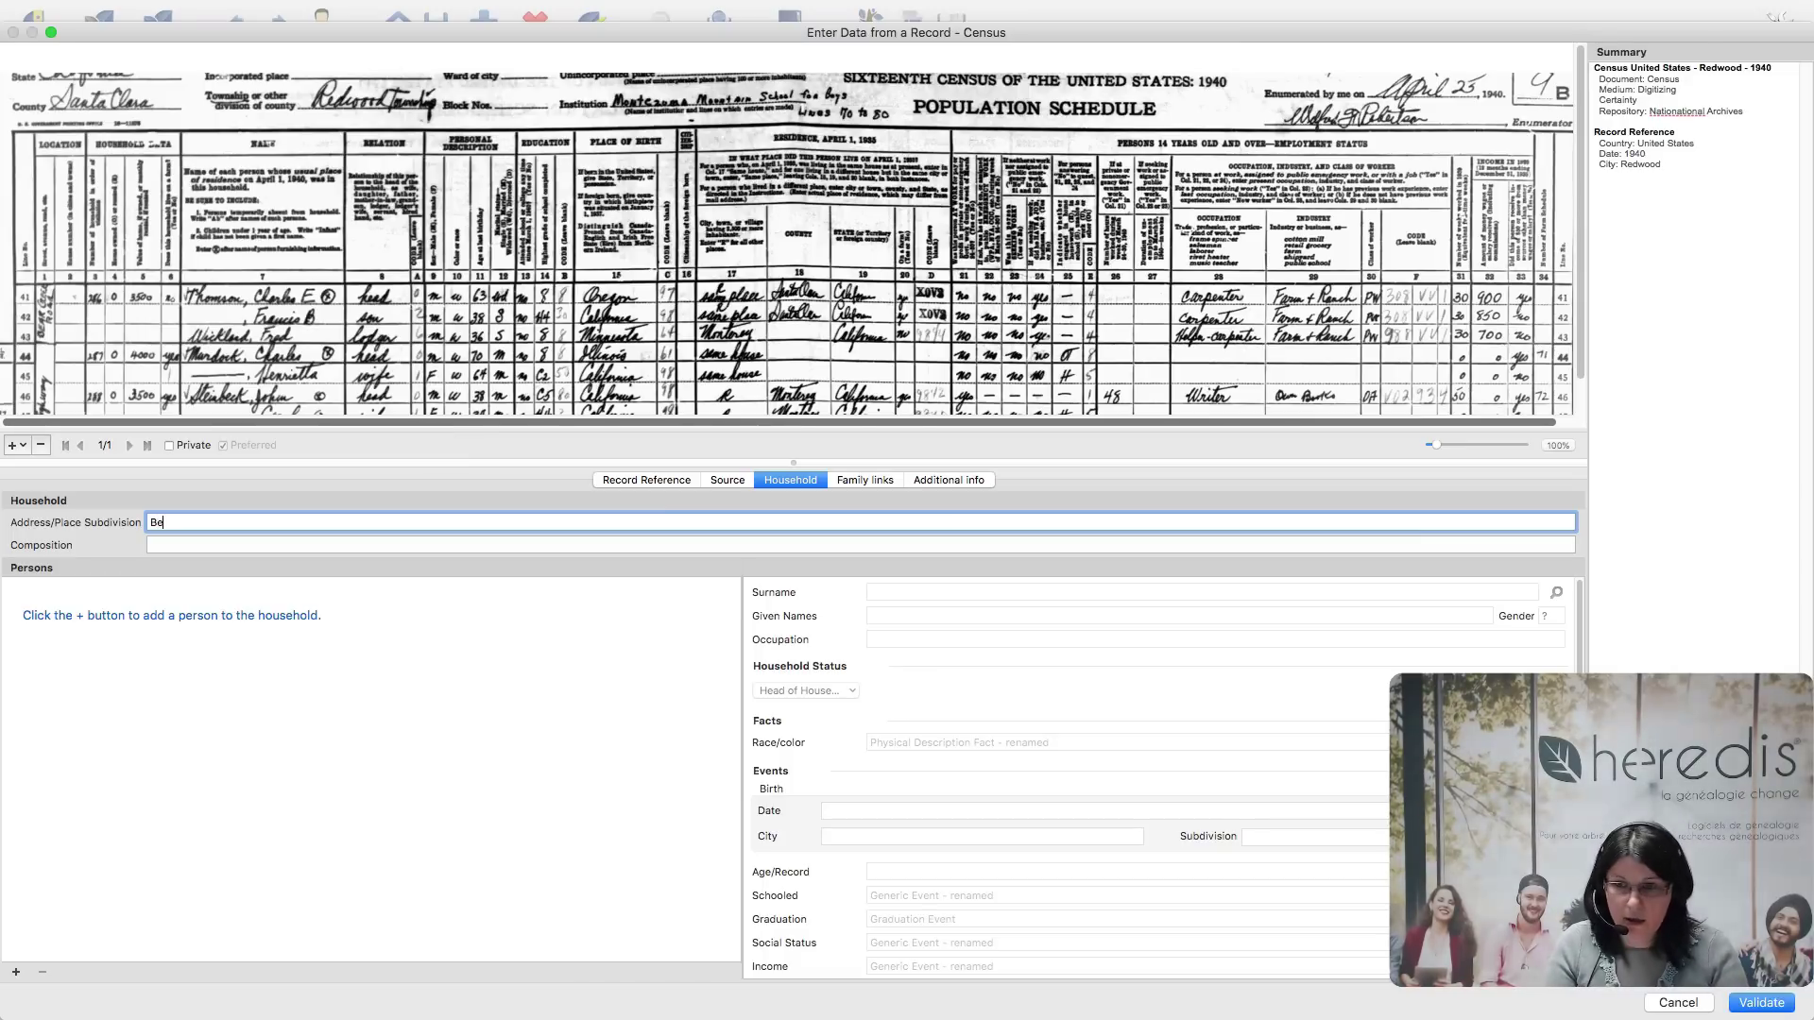
{"action": "type", "text": "ar Cree"}
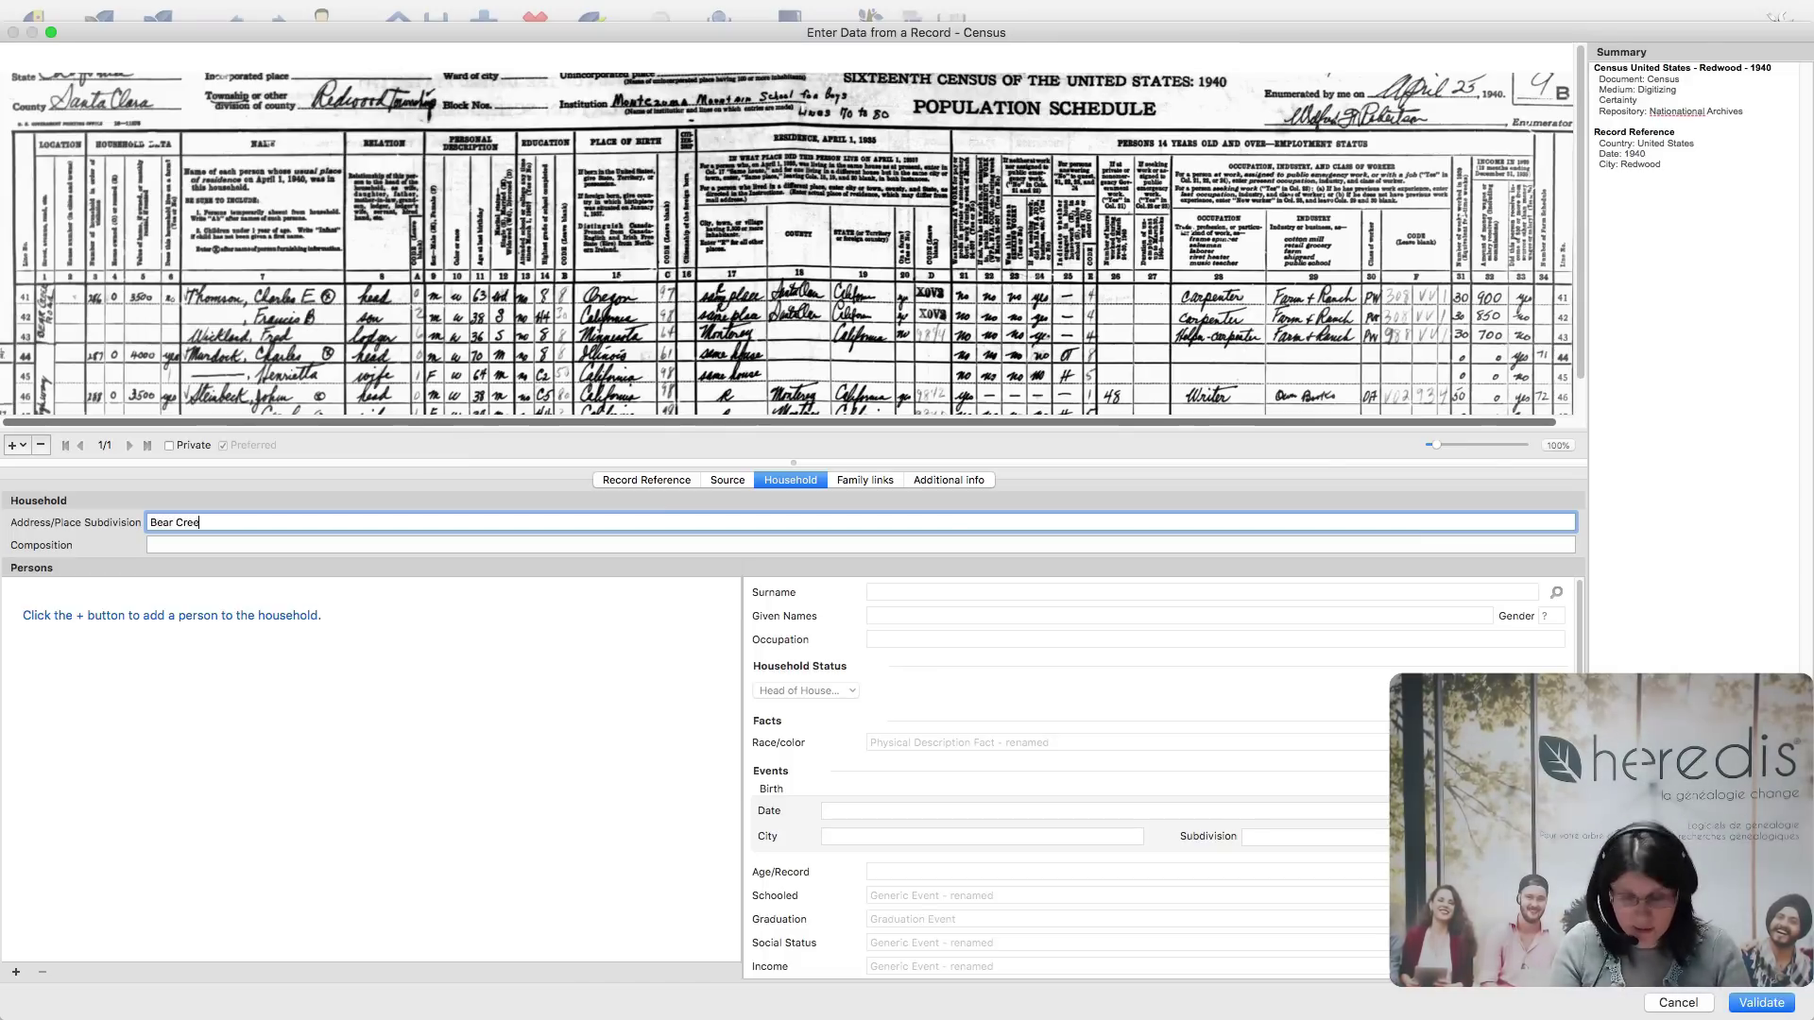
{"action": "type", "text": "k Roar"}
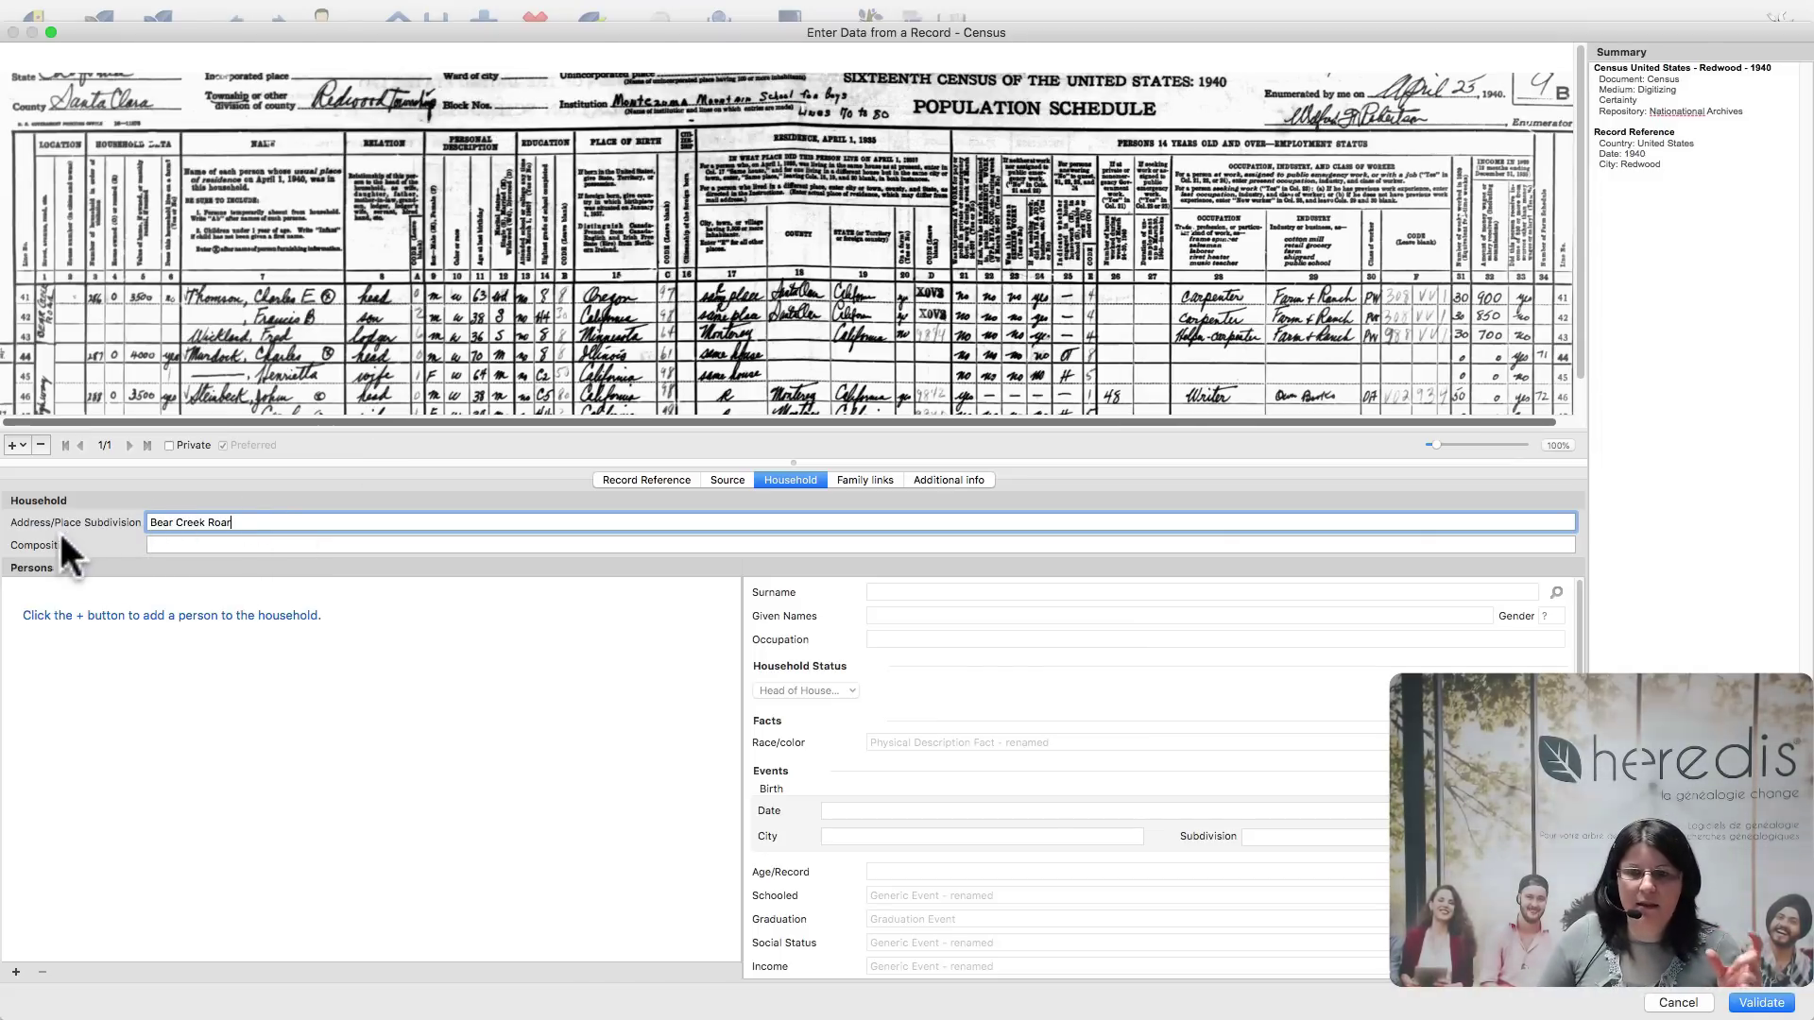
{"action": "left_click", "coordinate": [165, 545]}
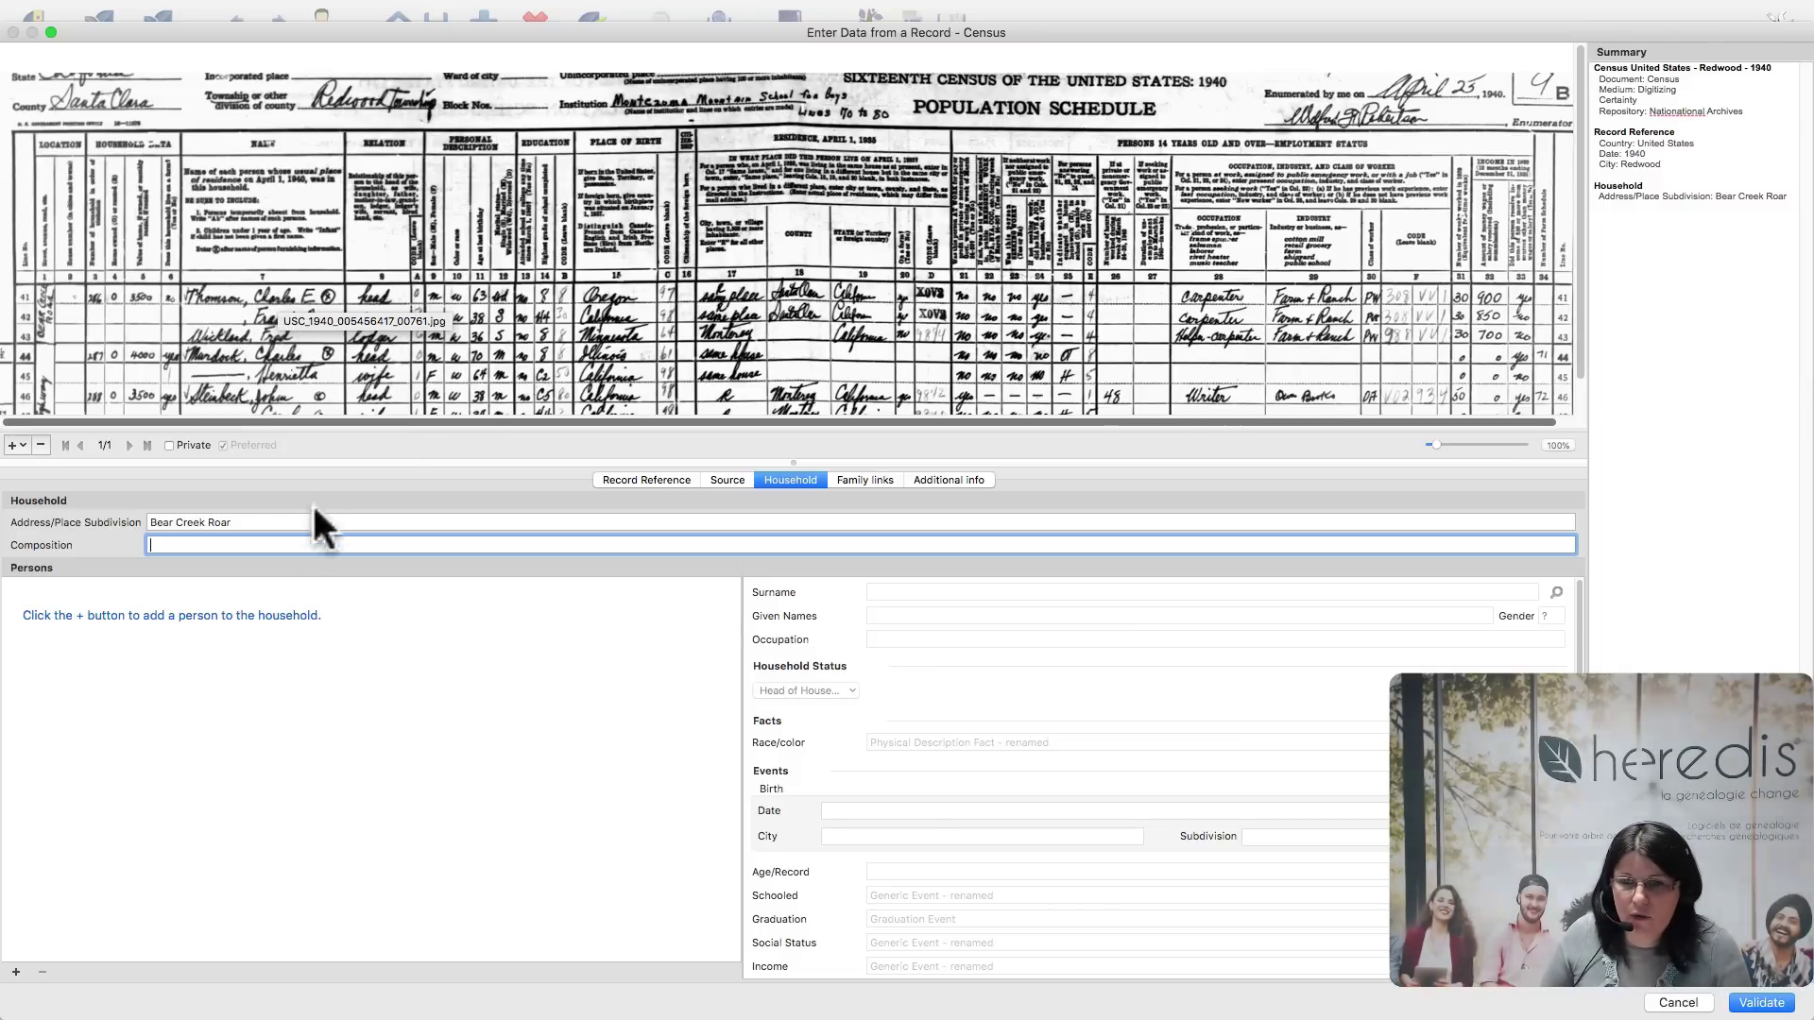
{"action": "type", "text": "3"}
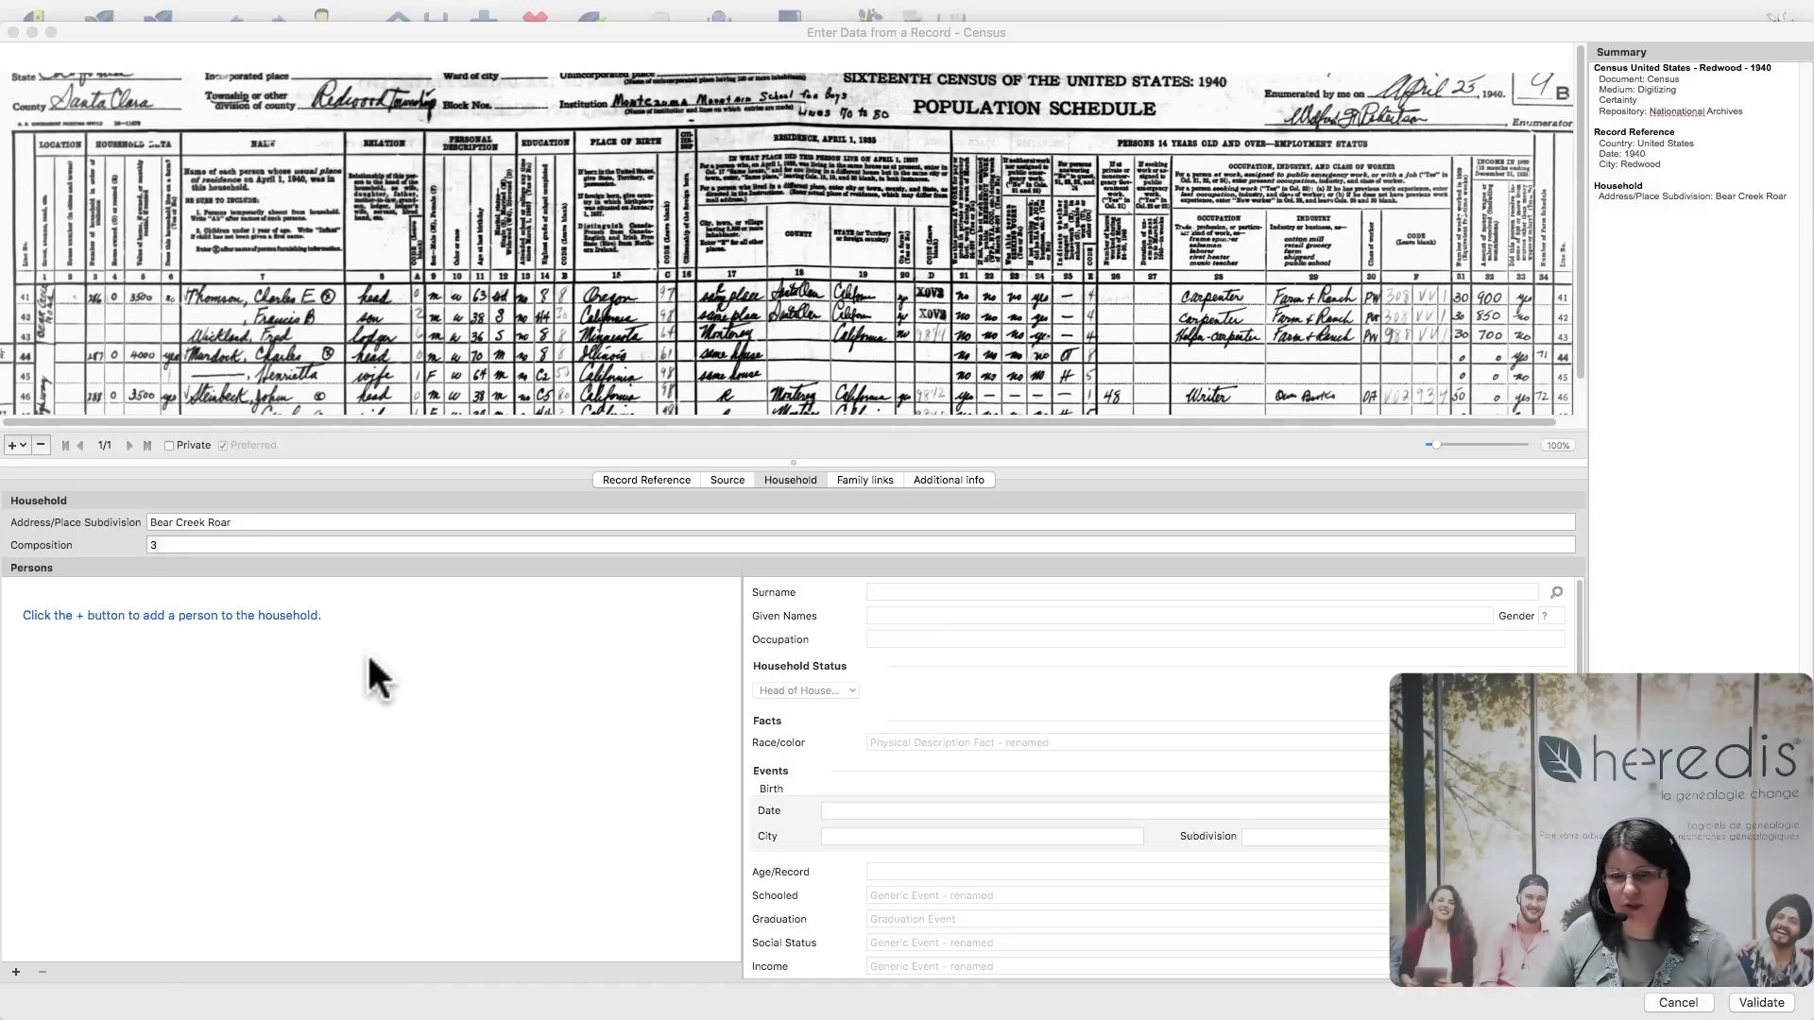
Add a person to the household as head and enter the surname and given name from census line 41.
{"action": "left_click", "coordinate": [14, 973]}
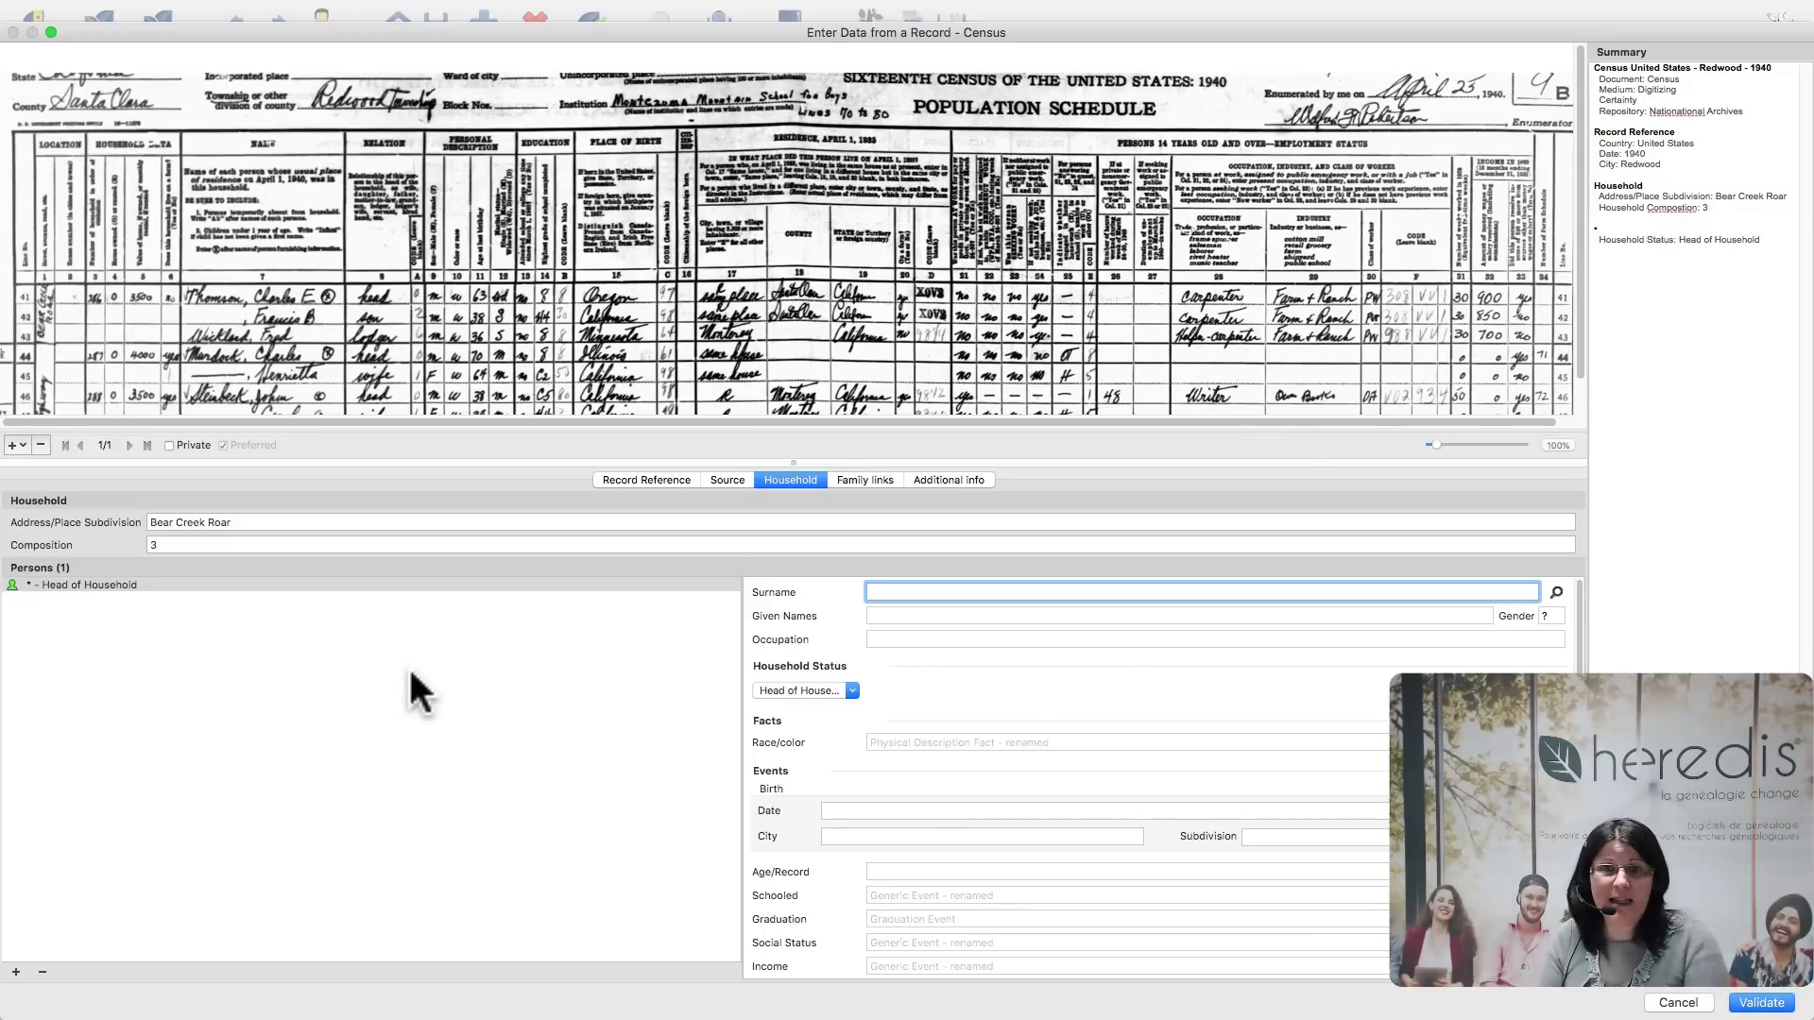
{"action": "type", "text": "THOMS"}
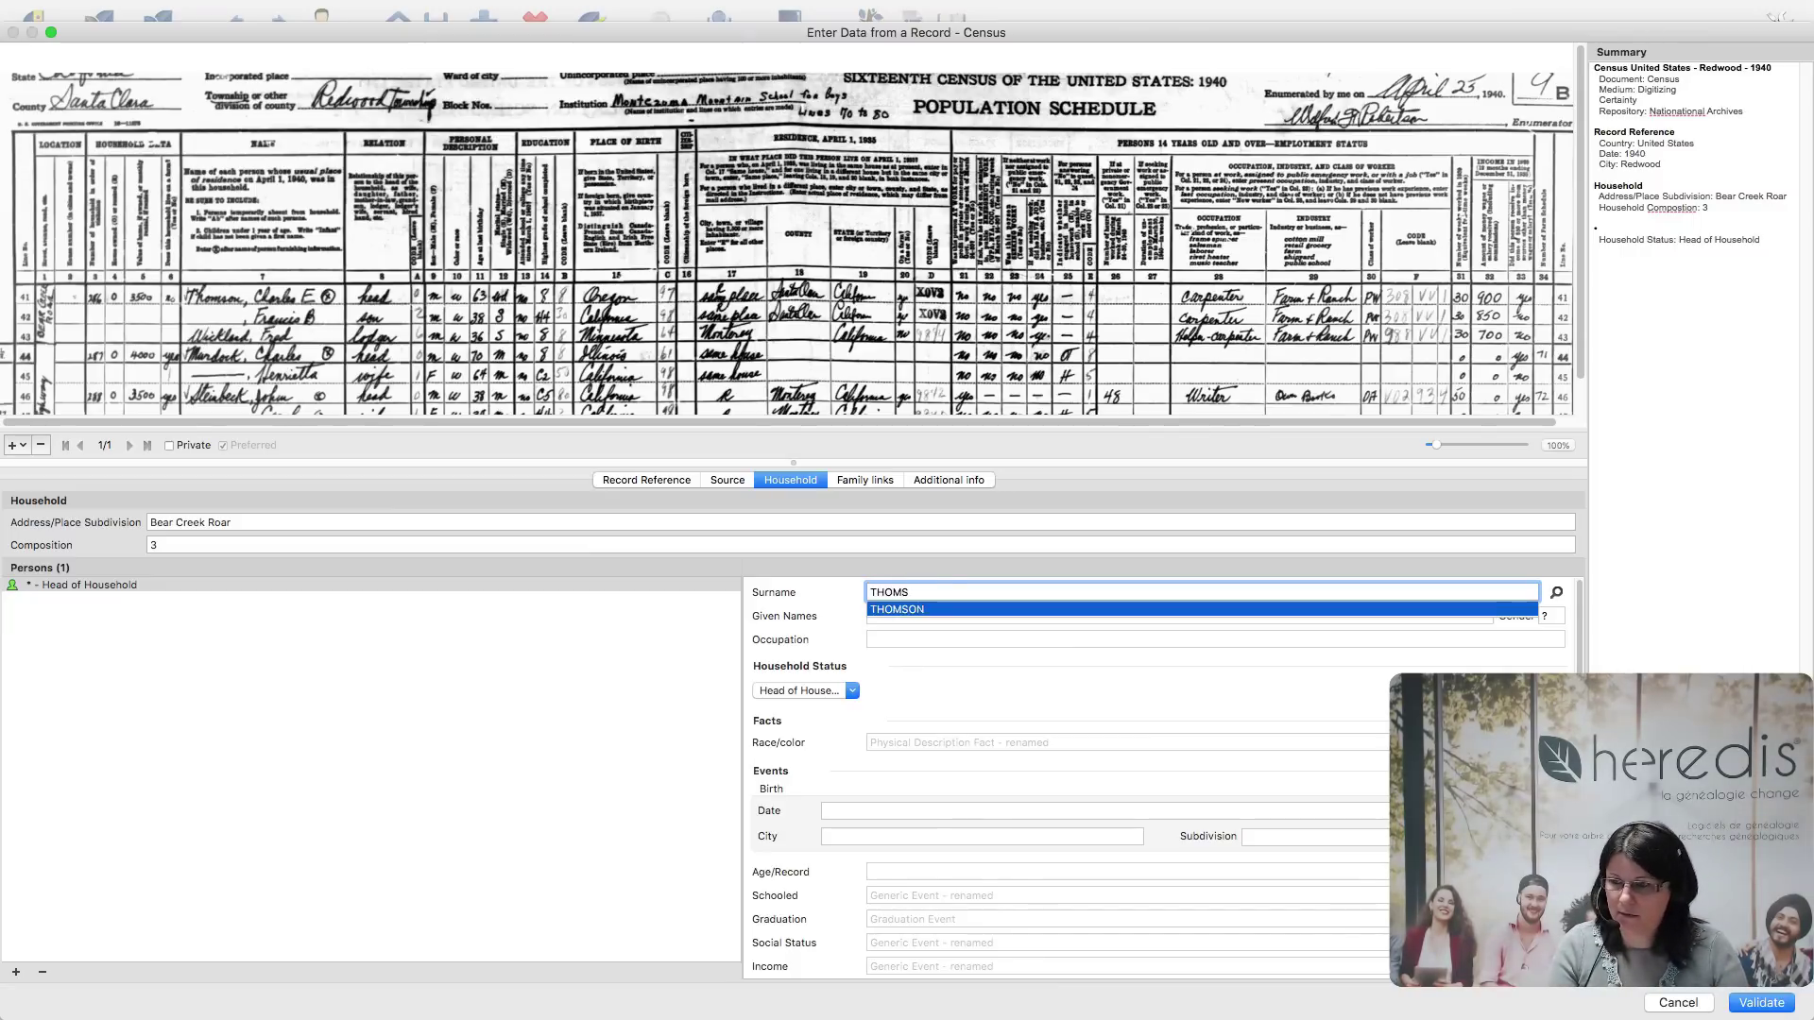
{"action": "type", "text": "ON"}
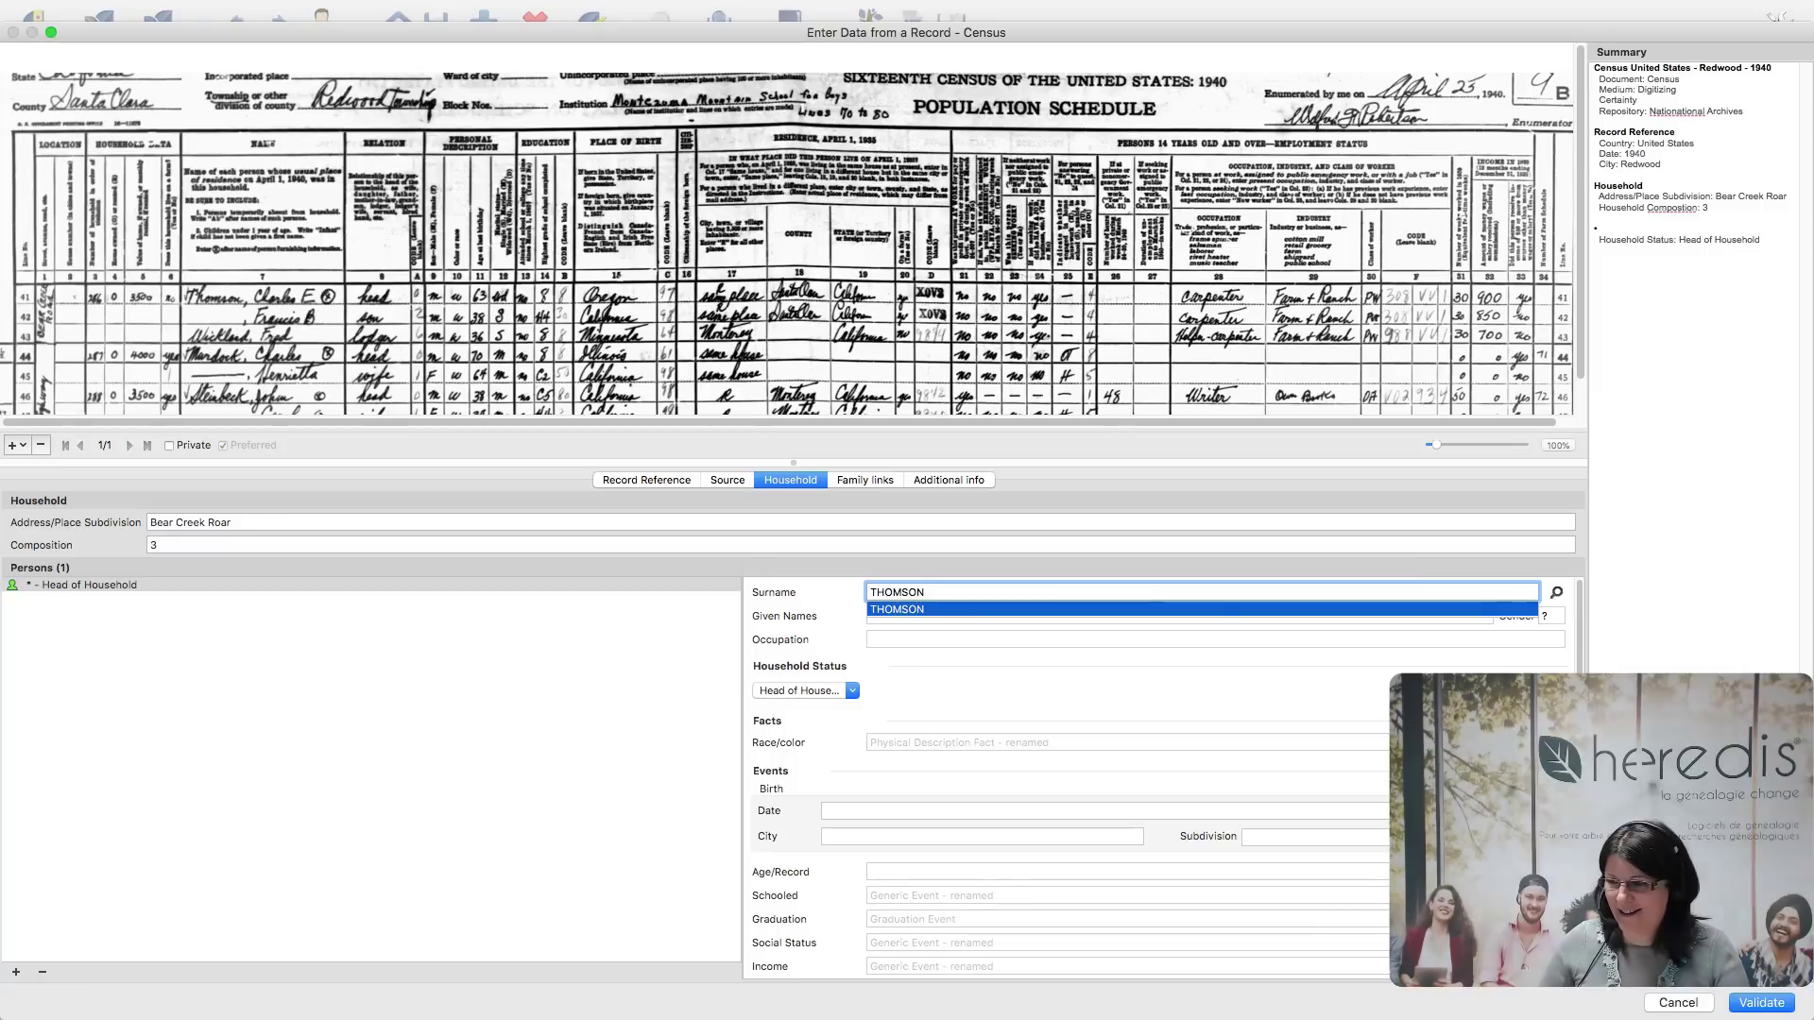
{"action": "key", "text": "Tab"}
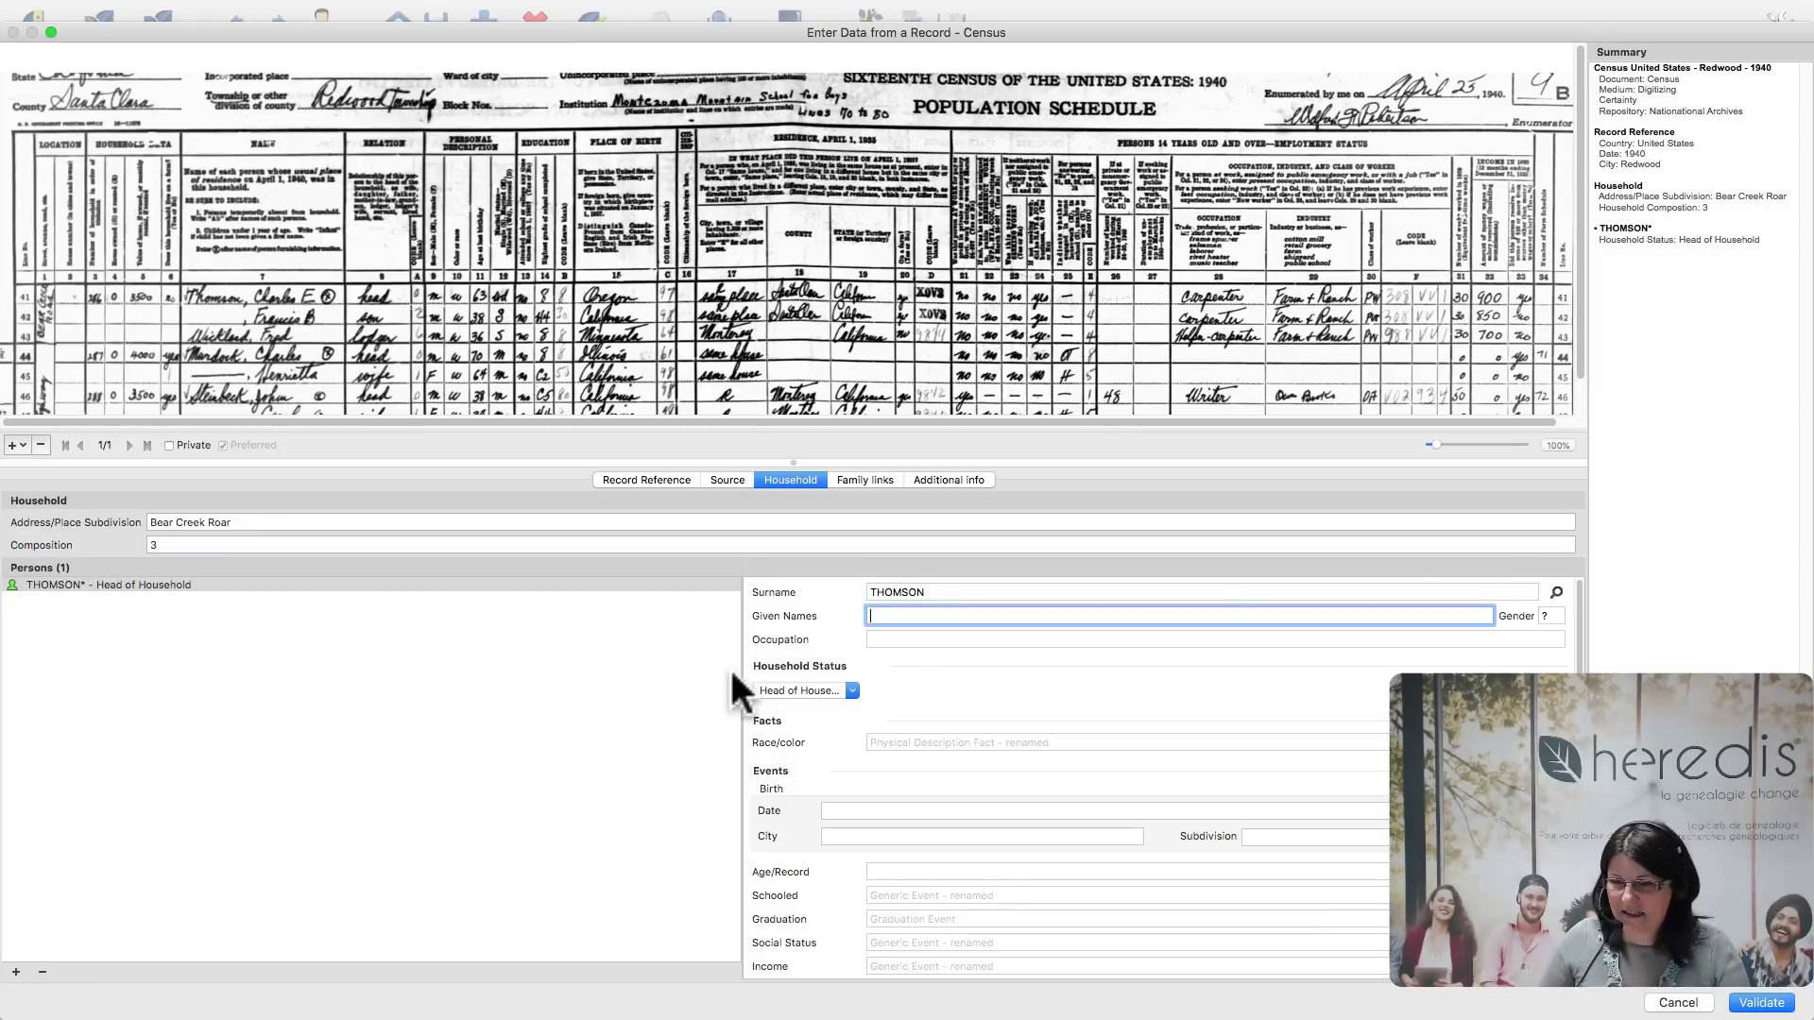
{"action": "type", "text": "Char"}
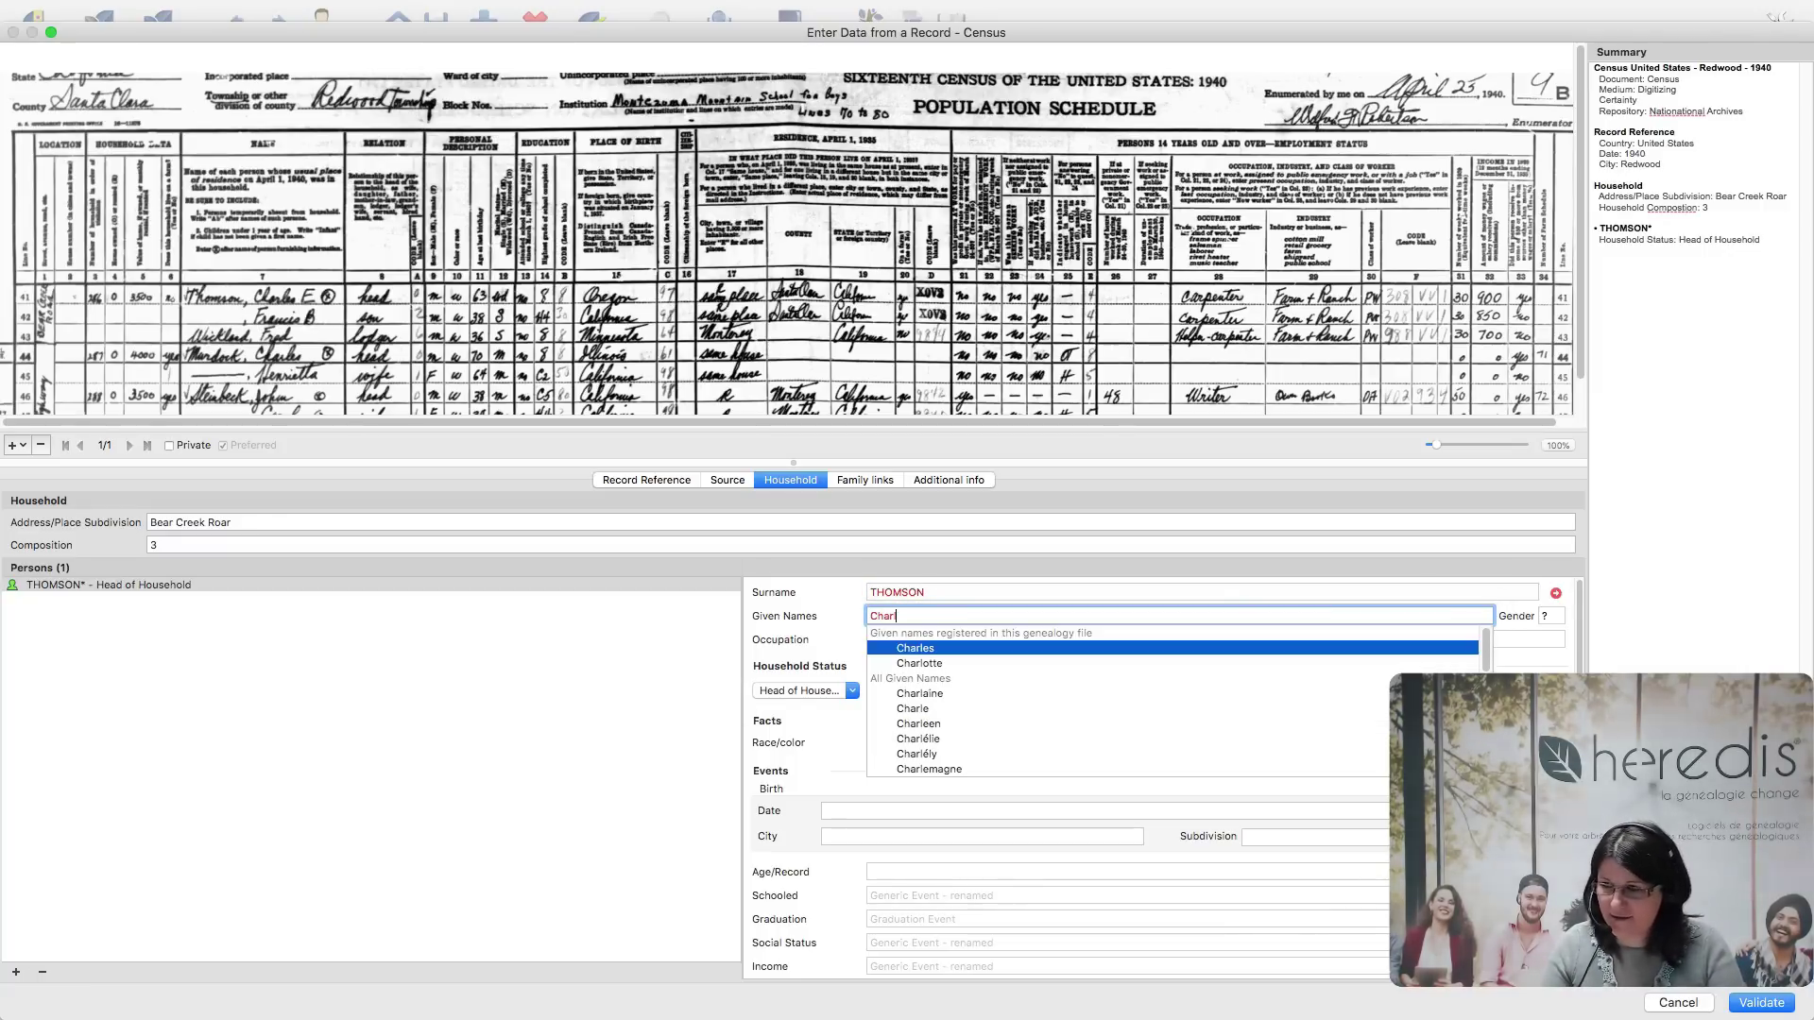
{"action": "type", "text": "l"}
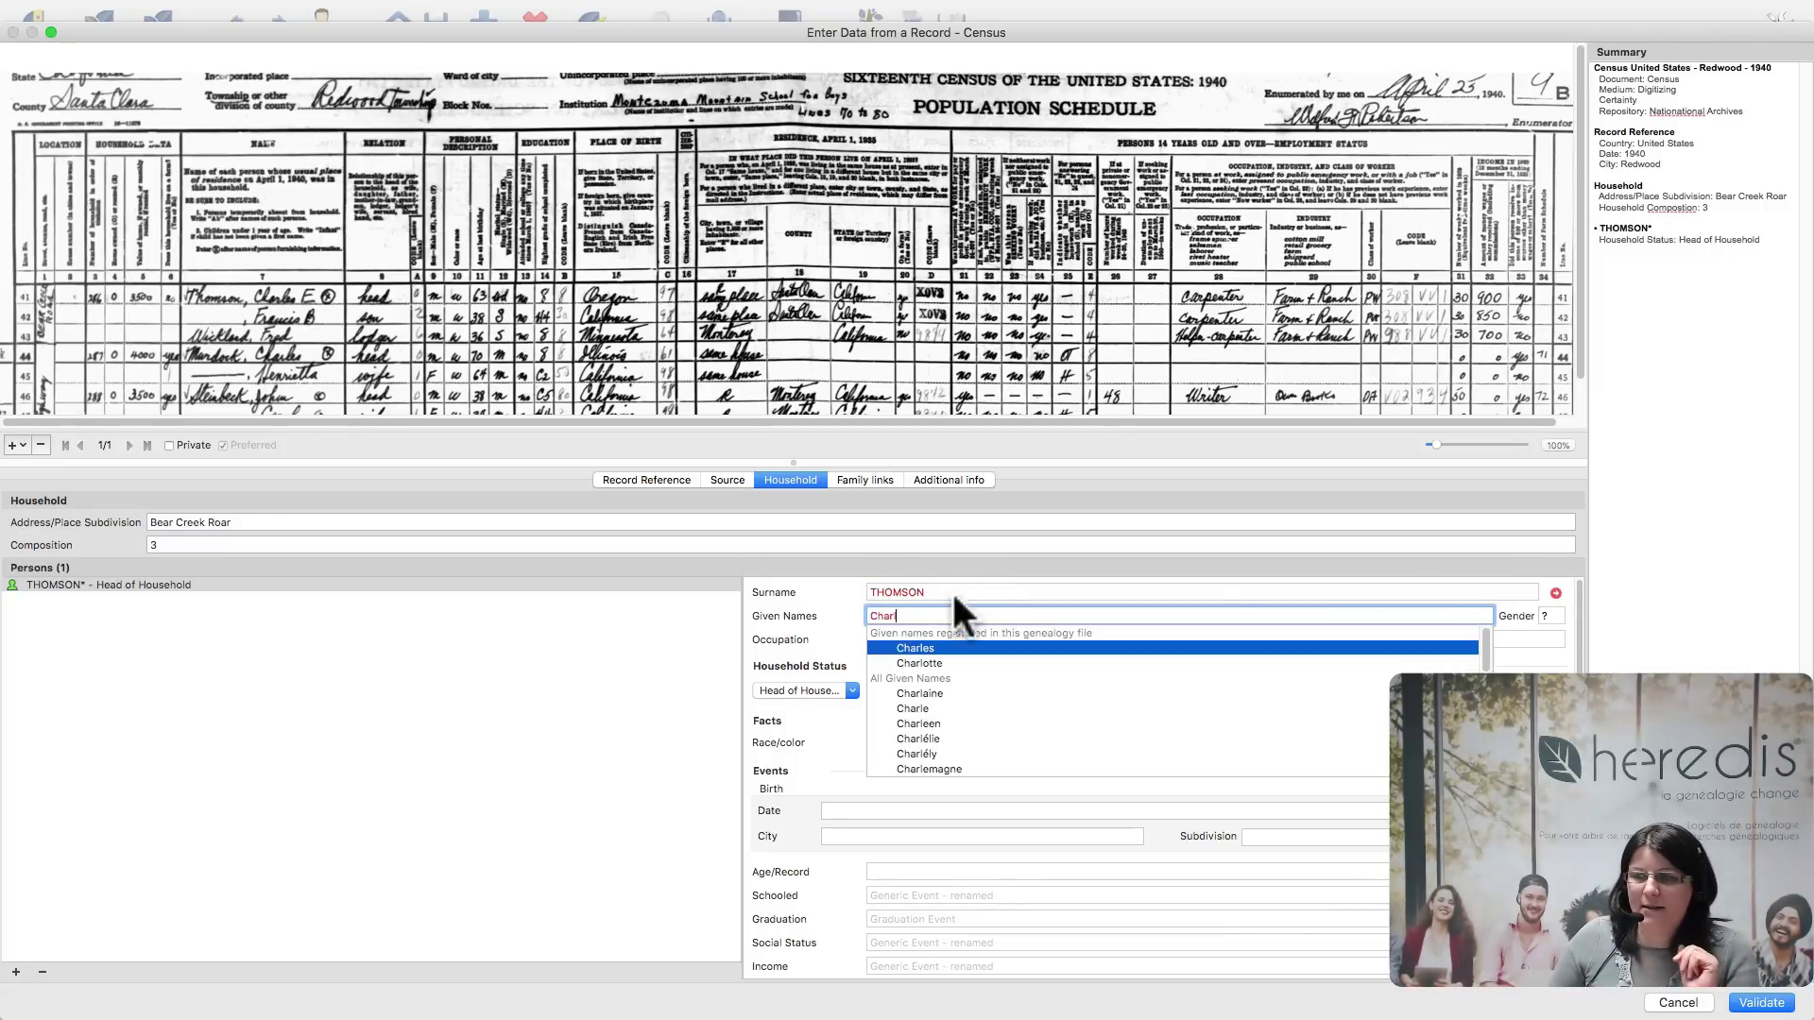
{"action": "left_click", "coordinate": [904, 648]}
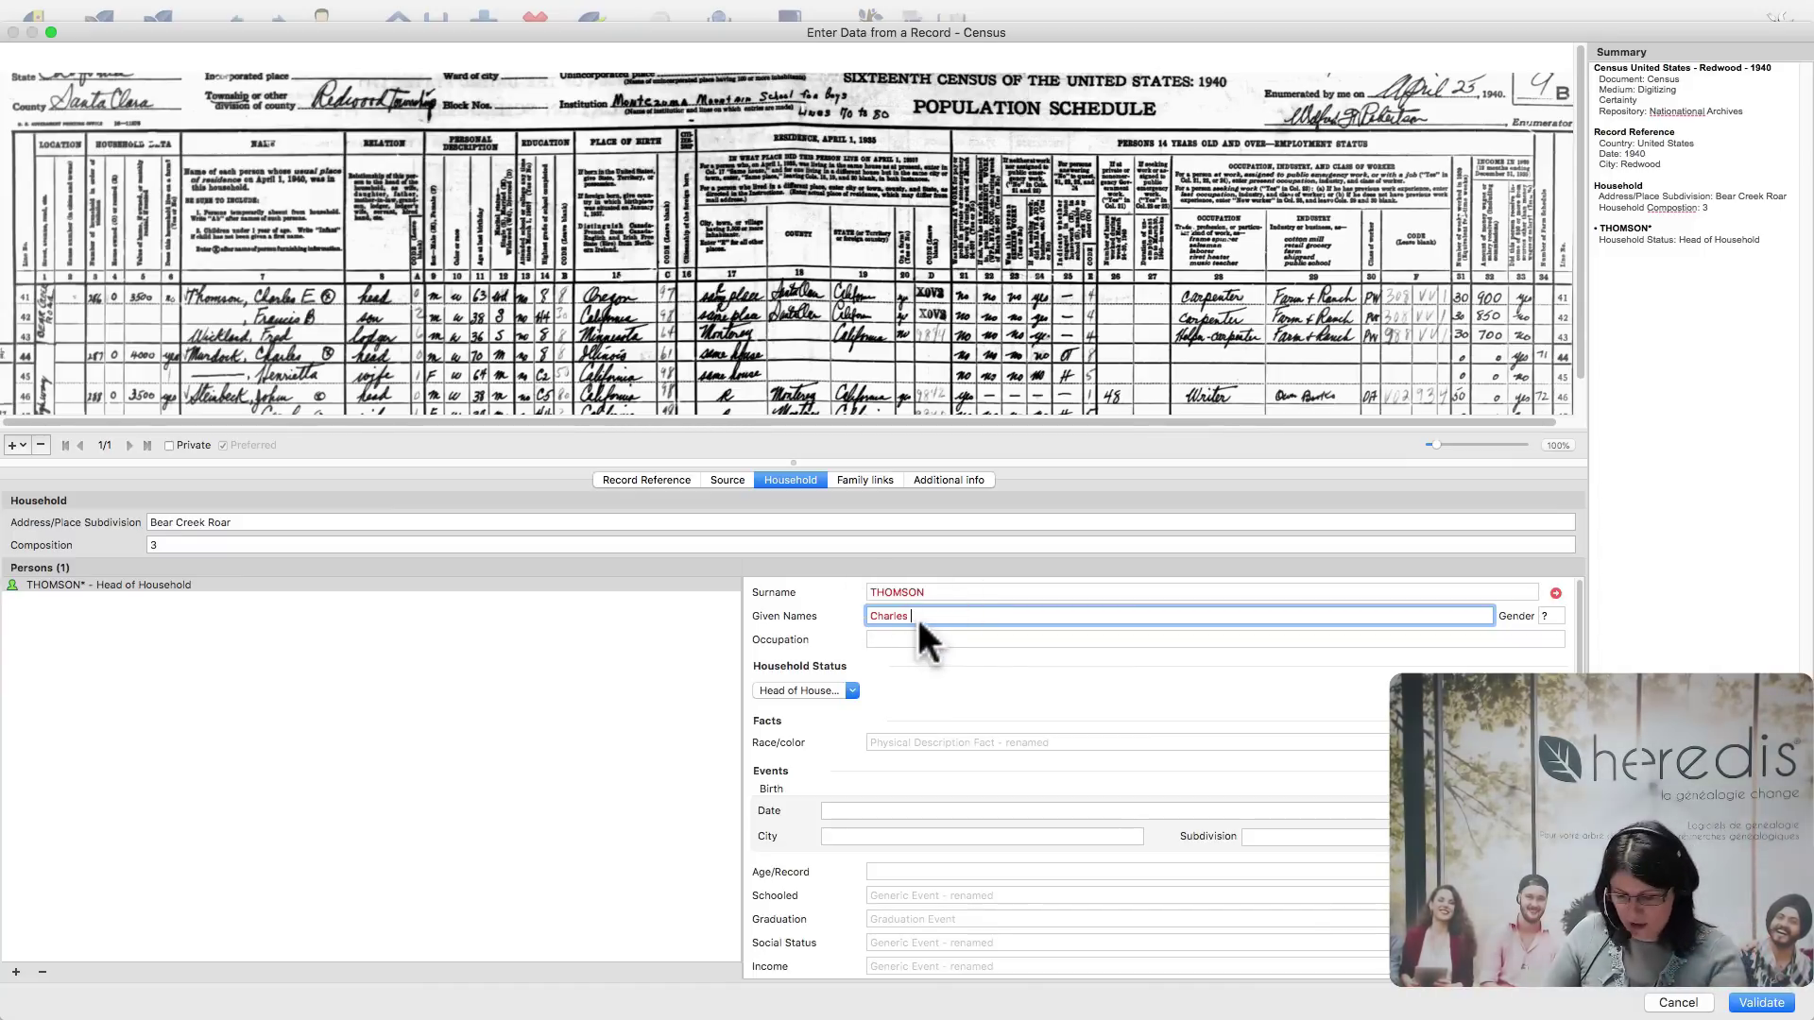
{"action": "key", "text": "BackSpace"}
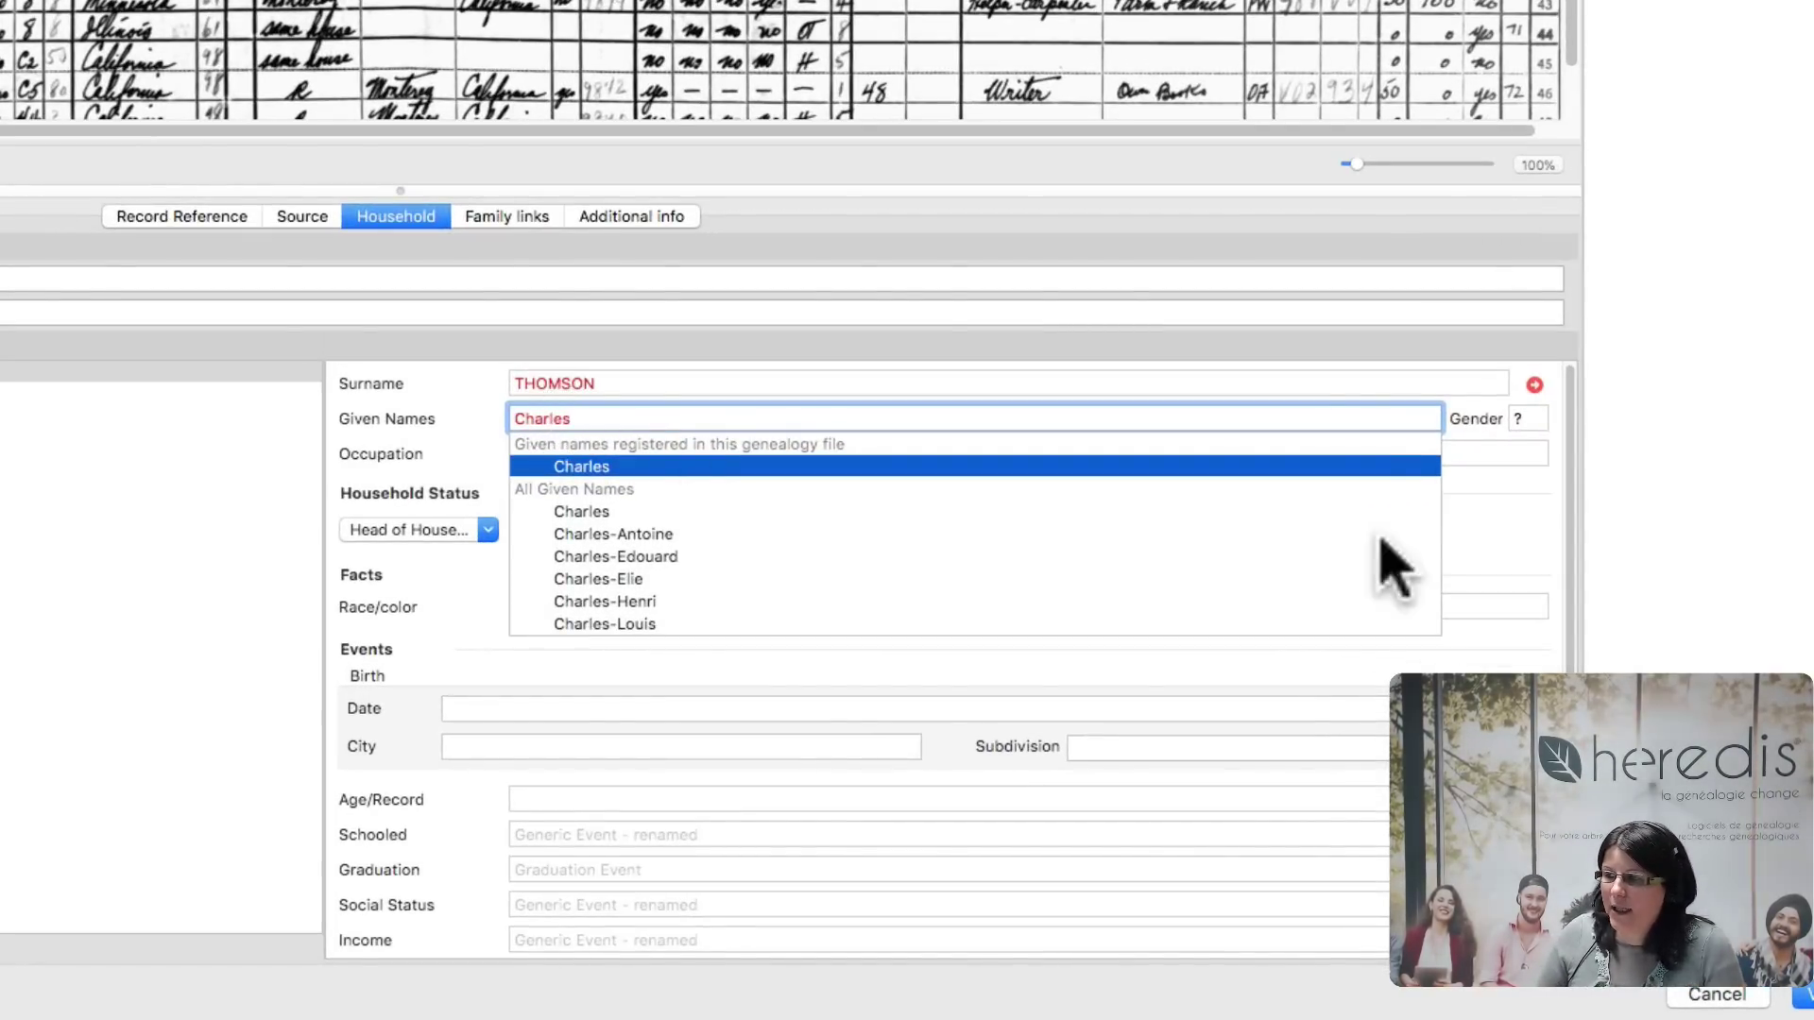
Review the potential duplicate of the head of household and link the entry to the matching carpenter in the genealogy file.
{"action": "mouse_move", "coordinate": [1532, 389]}
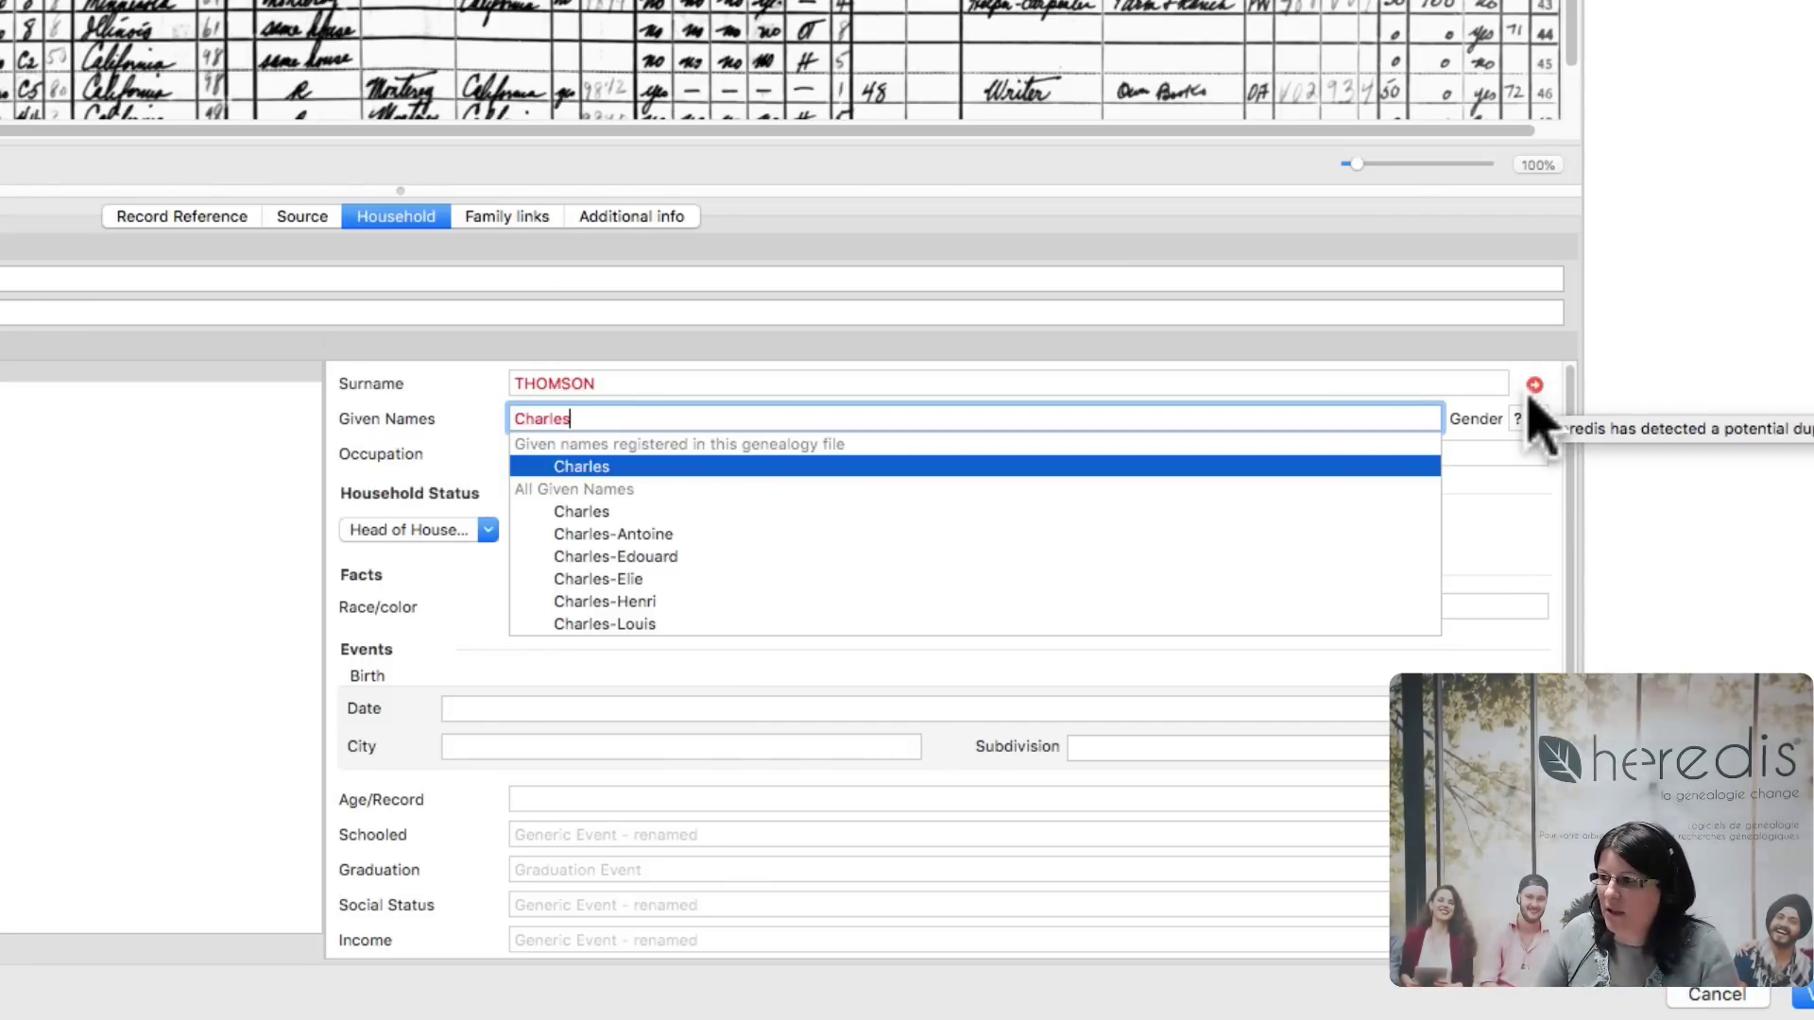
{"action": "left_click", "coordinate": [1533, 387]}
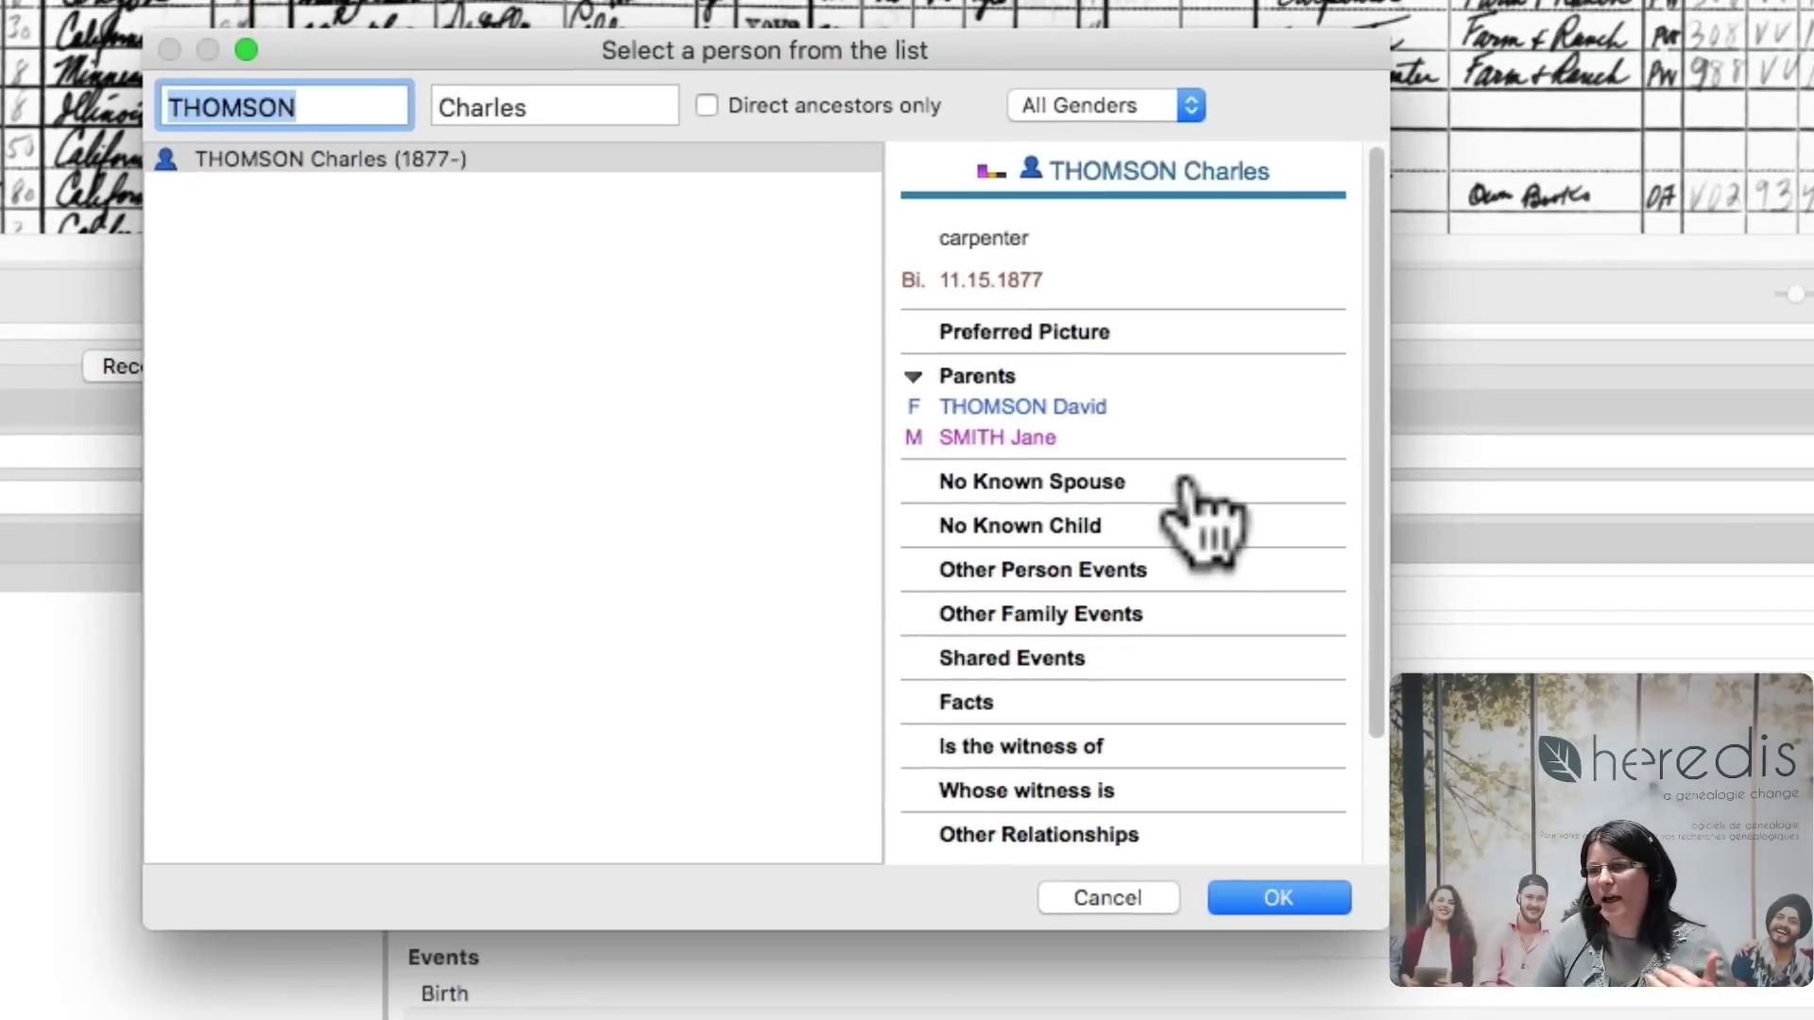
{"action": "left_click", "coordinate": [607, 153]}
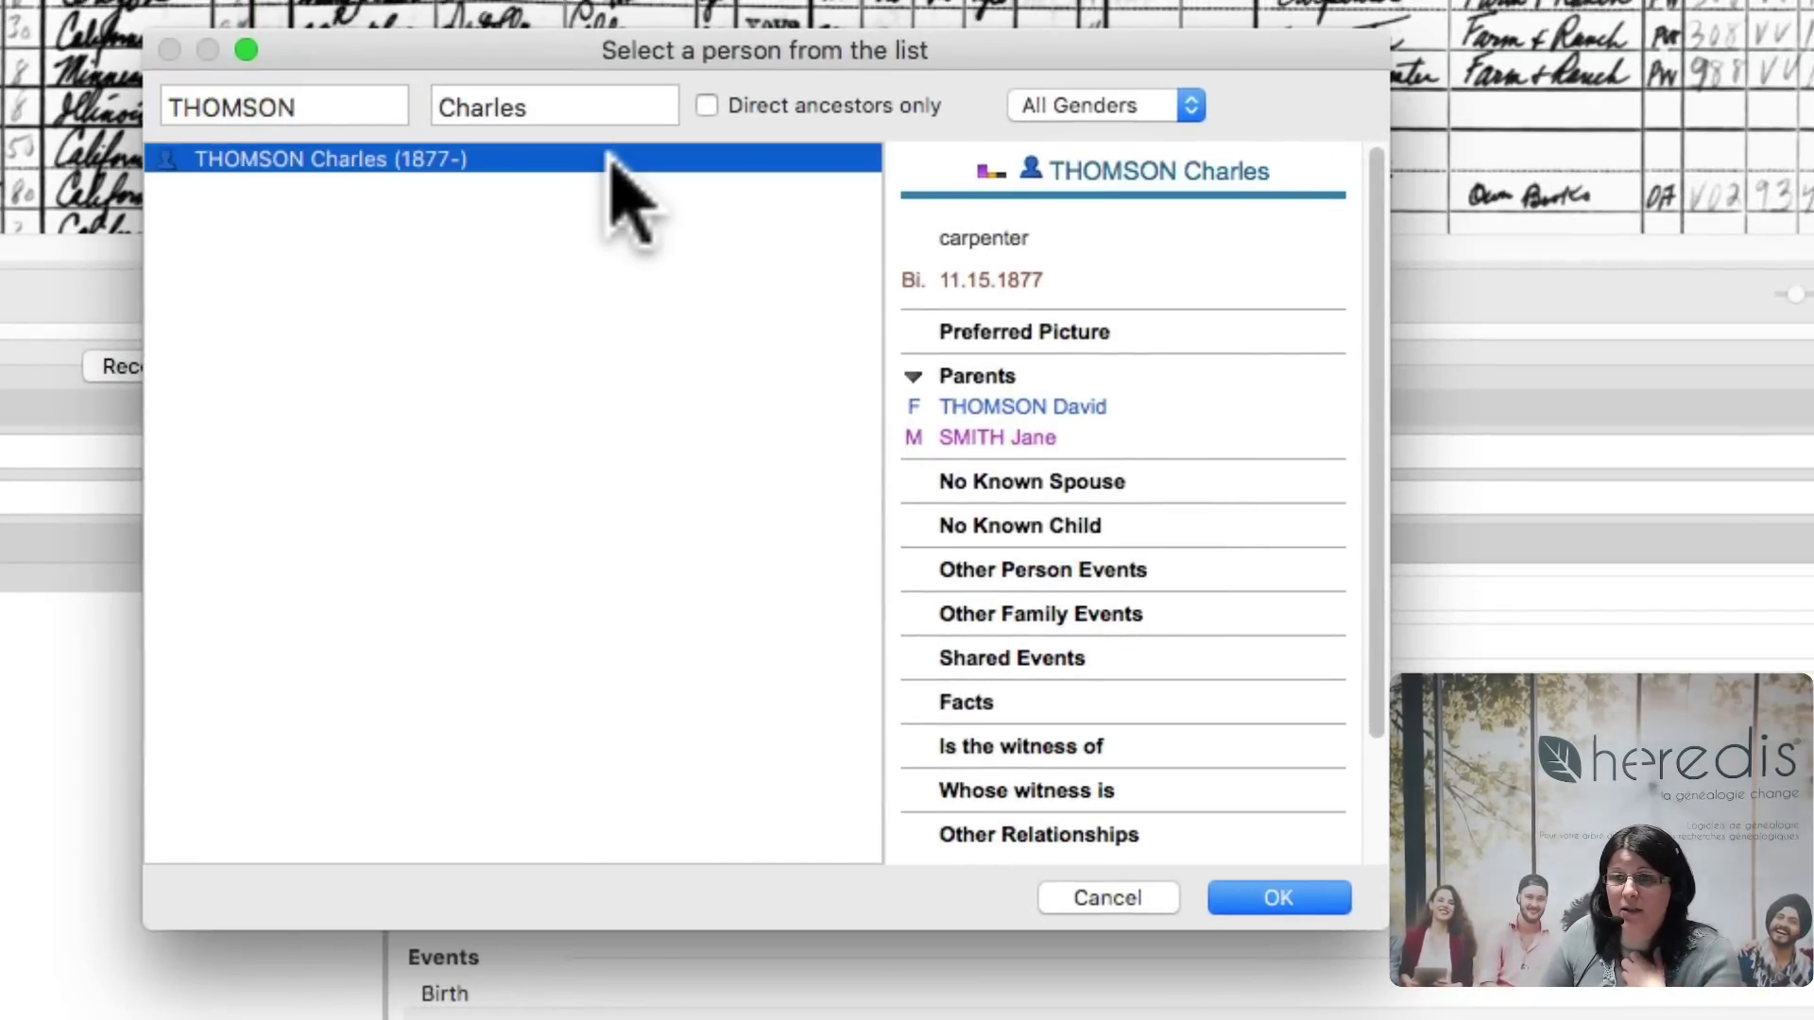
{"action": "left_click_drag", "start_coordinate": [668, 53], "coordinate": [584, 300]}
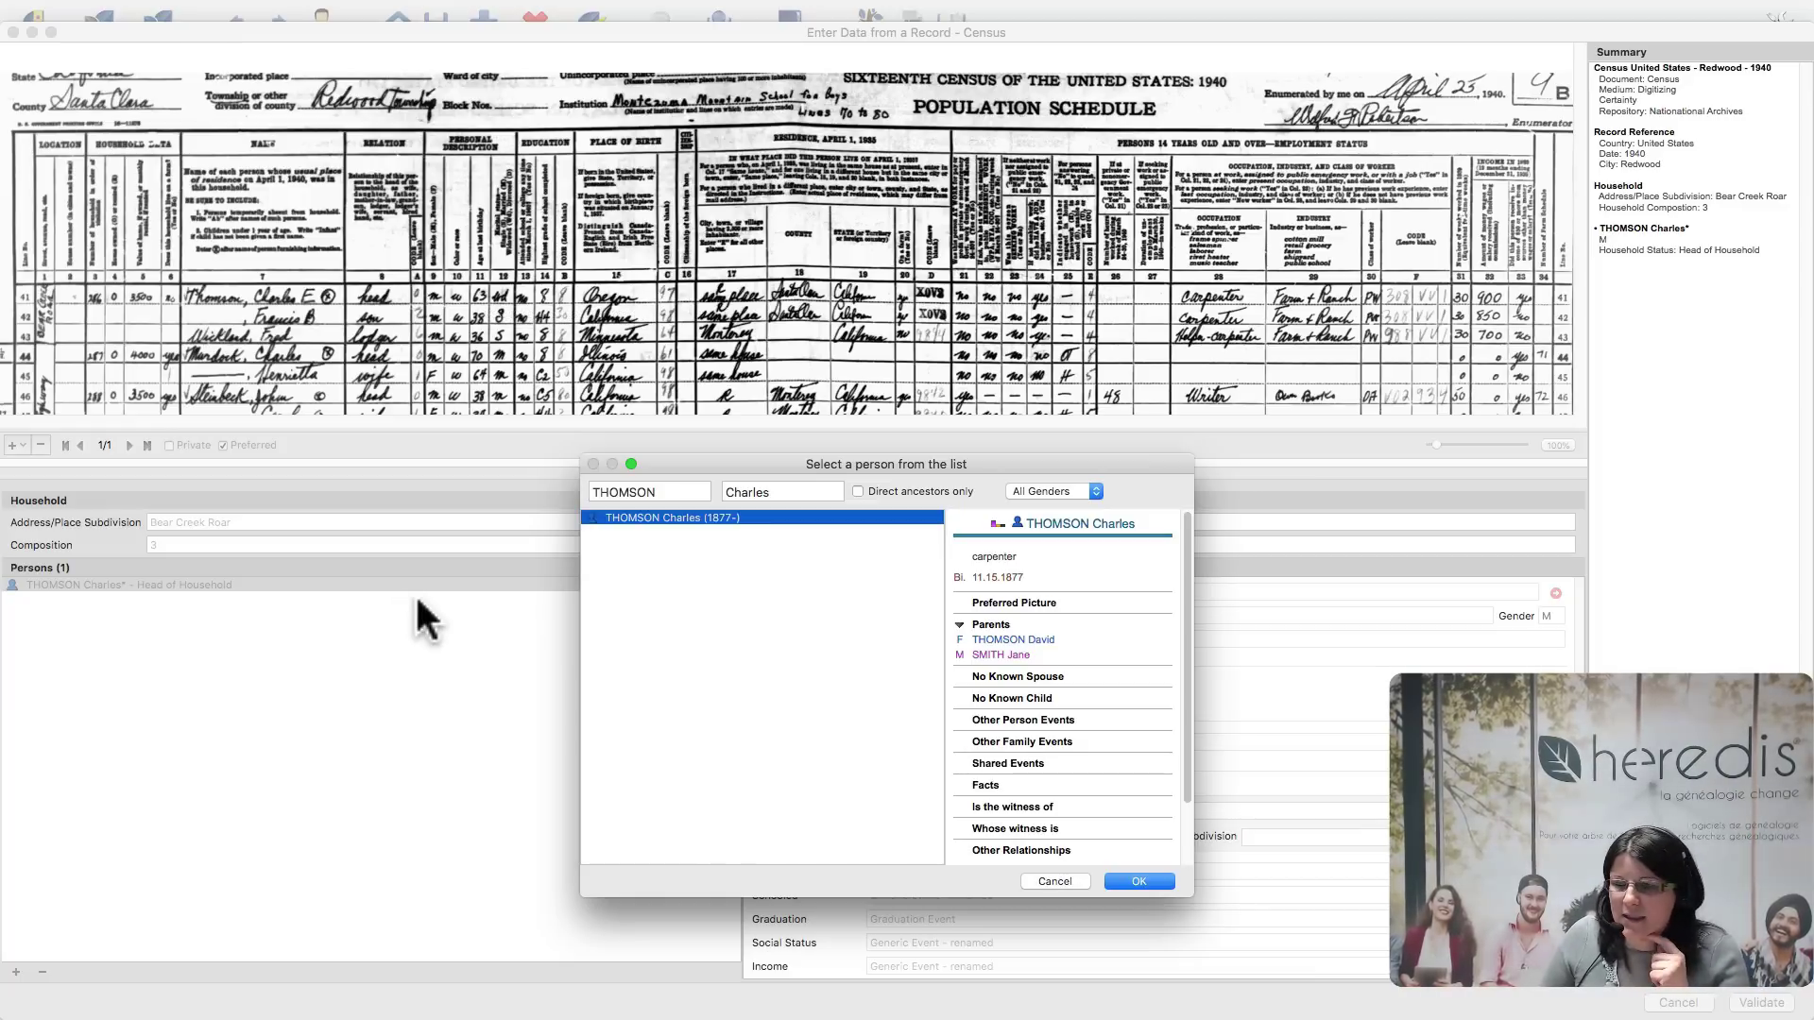
{"action": "left_click", "coordinate": [1130, 881]}
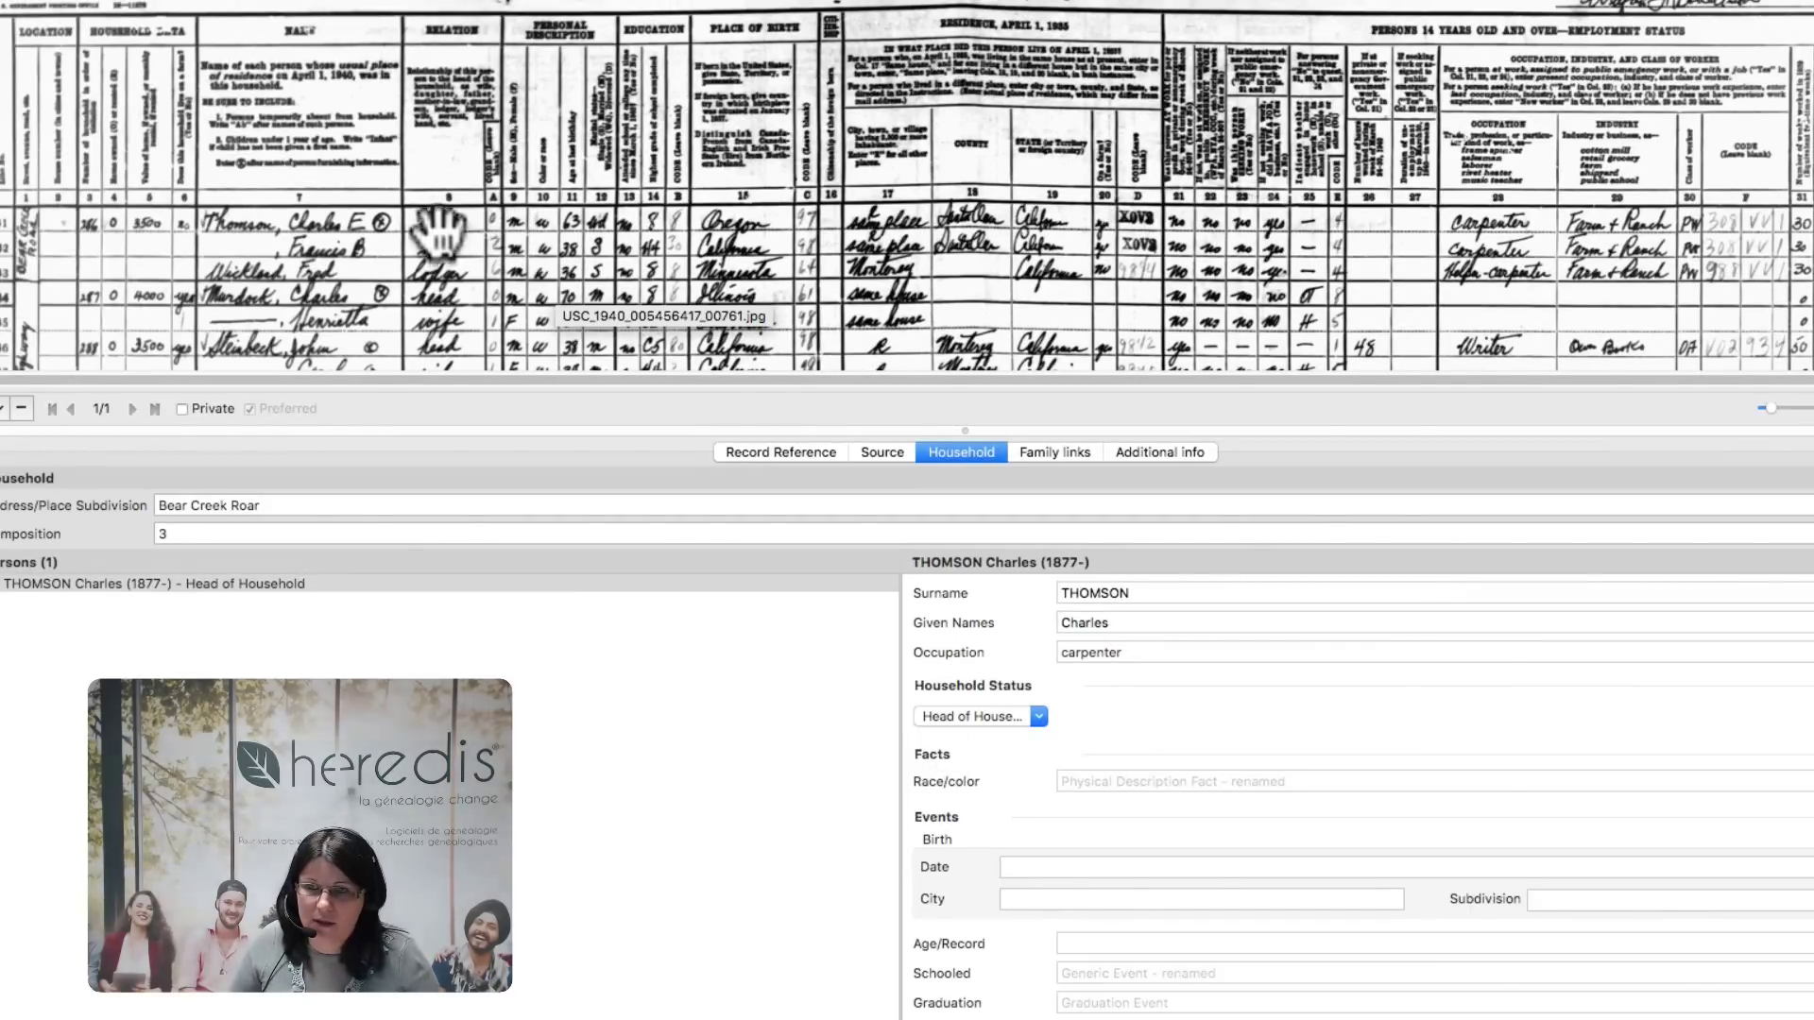
Set the head of household's race/color to White and age in the record to 63, leaving the birth date blank.
{"action": "left_click", "coordinate": [1120, 782]}
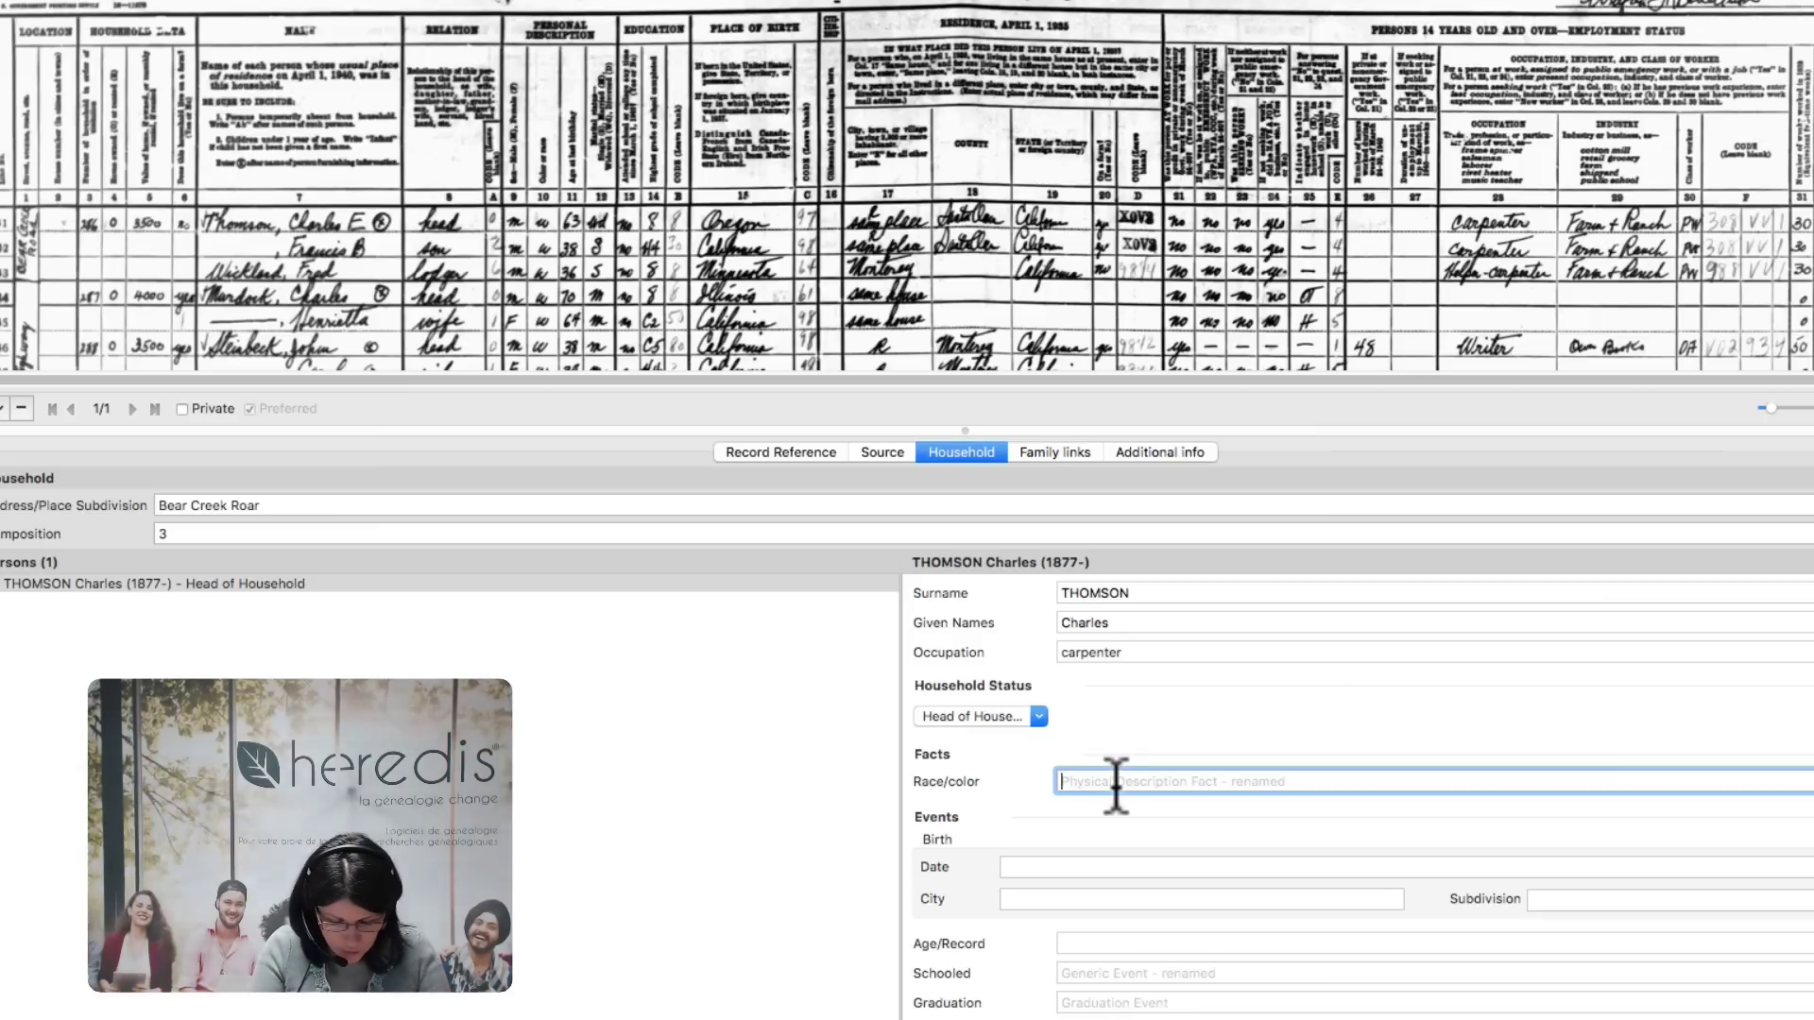
{"action": "type", "text": "White"}
{"action": "left_click", "coordinate": [1124, 808]}
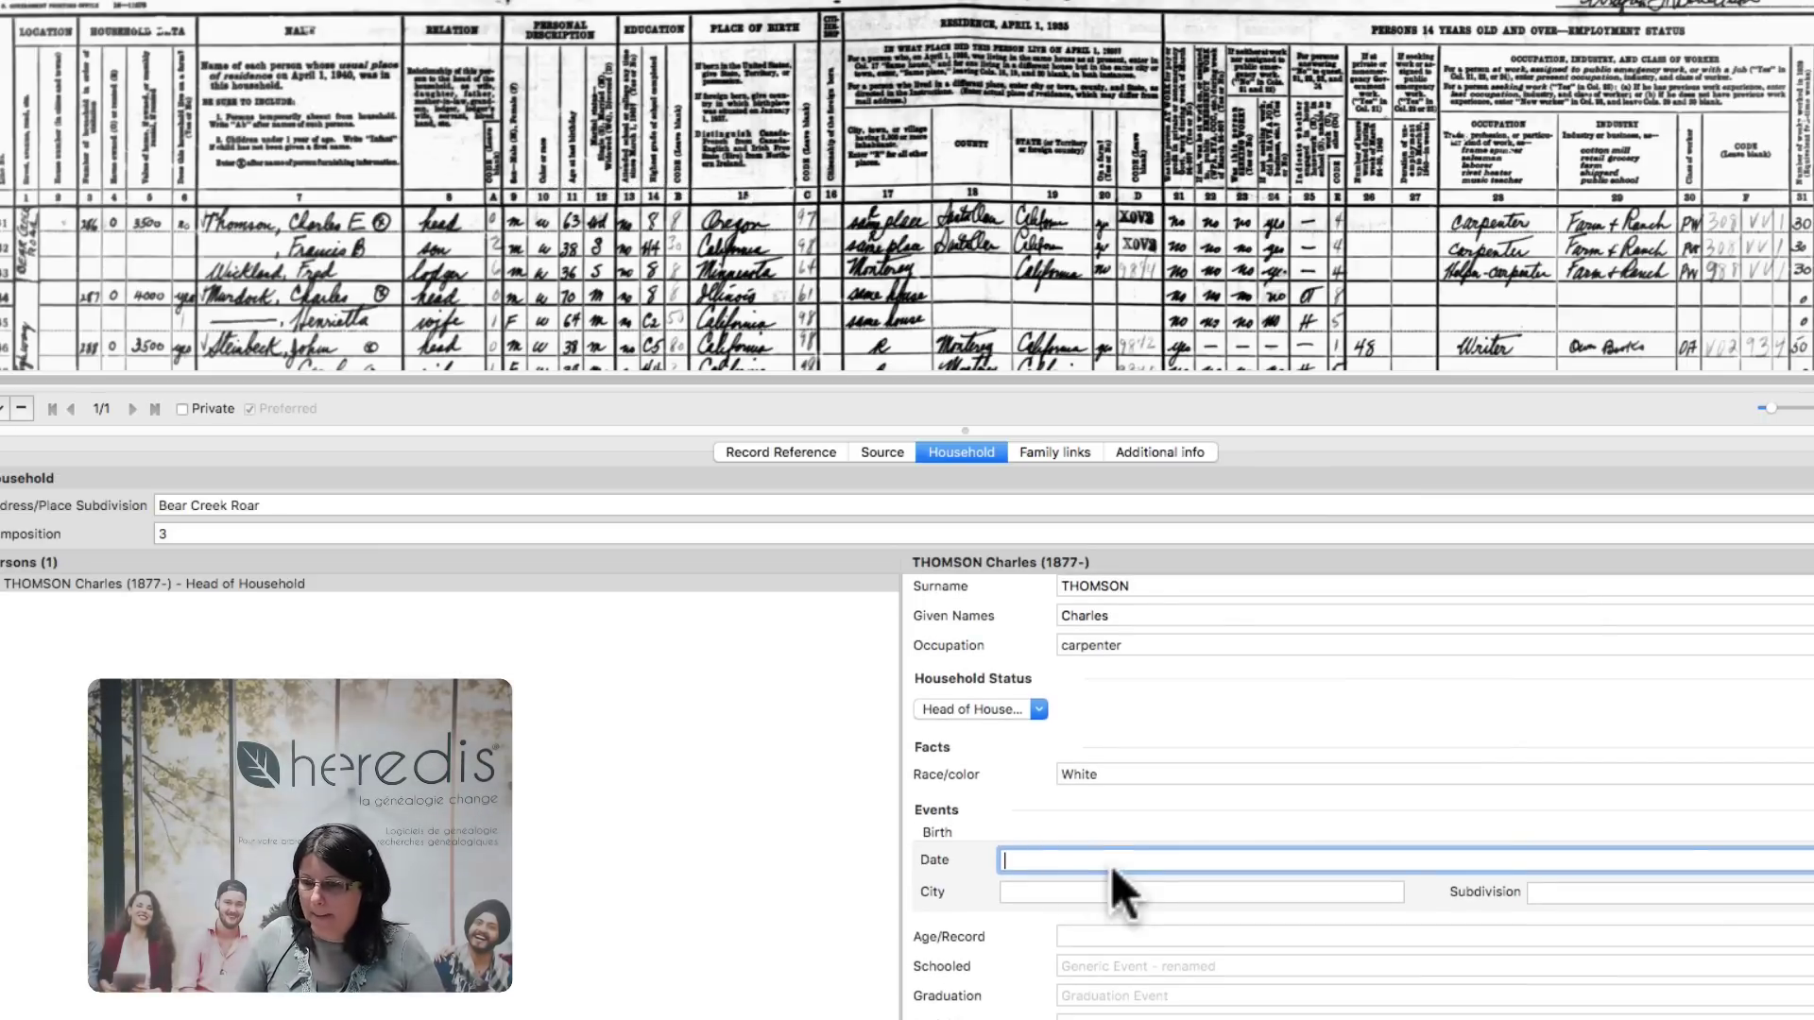
{"action": "left_click", "coordinate": [1136, 944]}
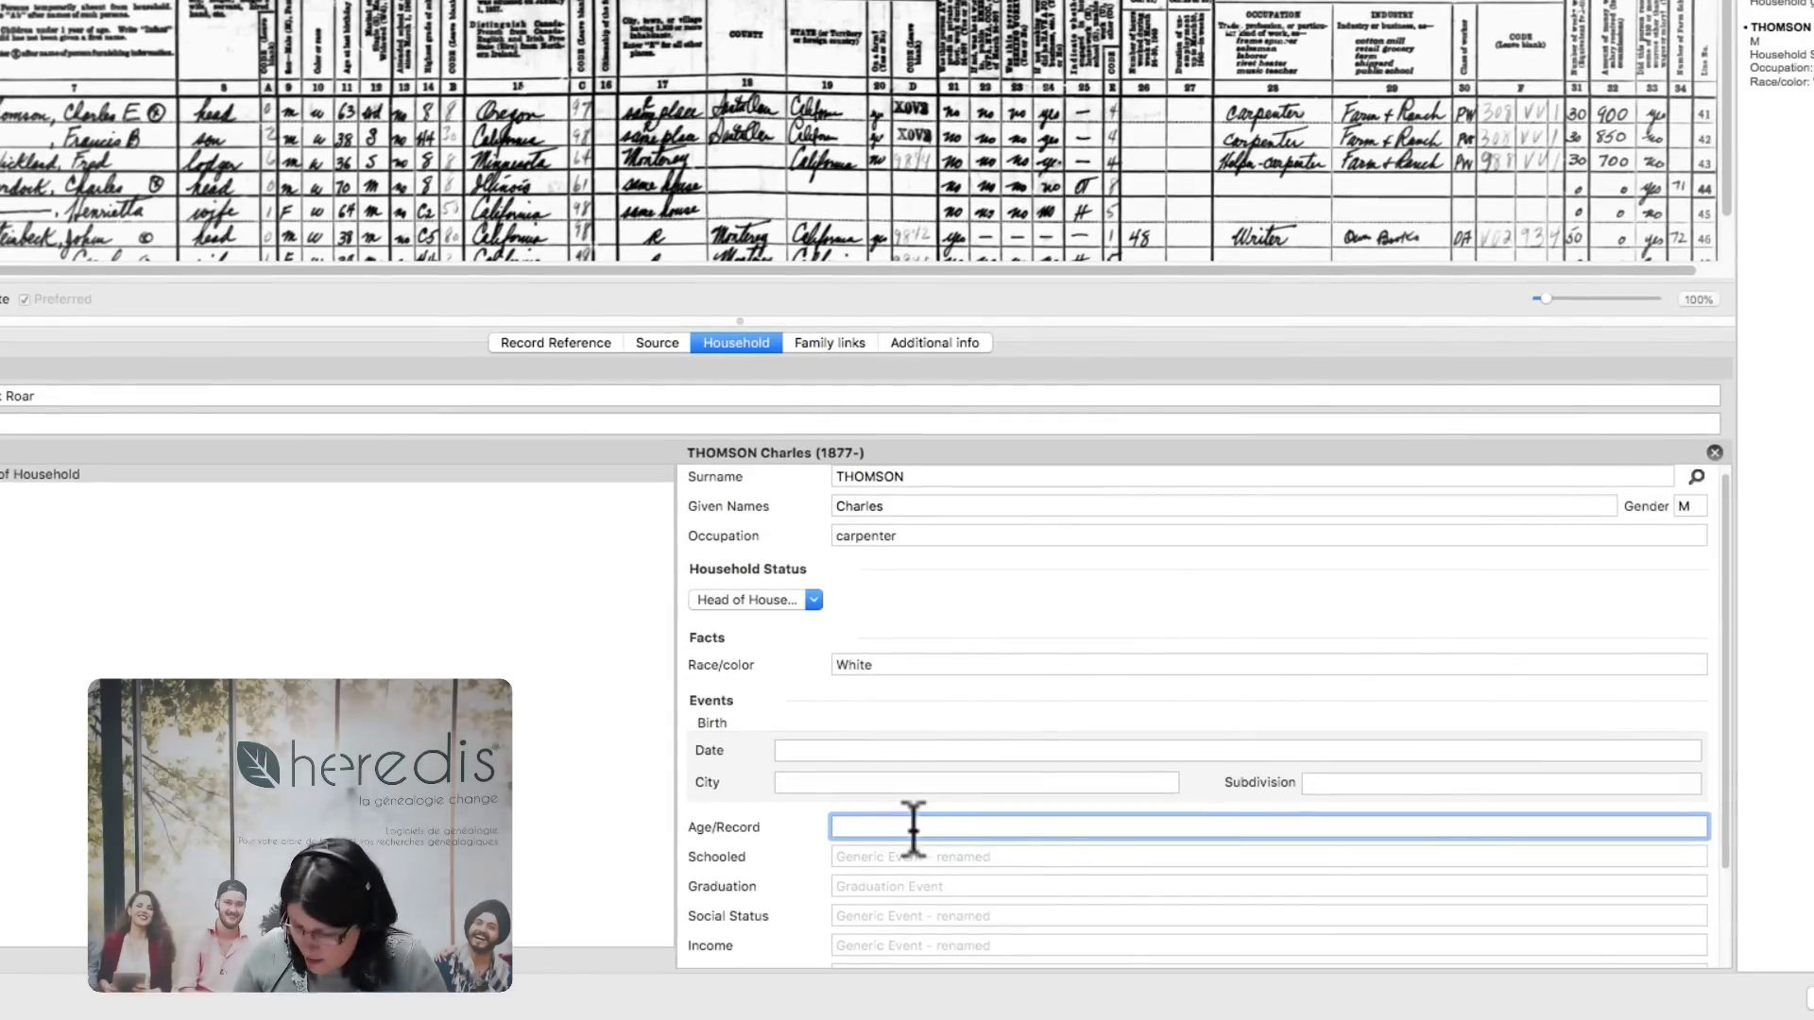
{"action": "type", "text": "63"}
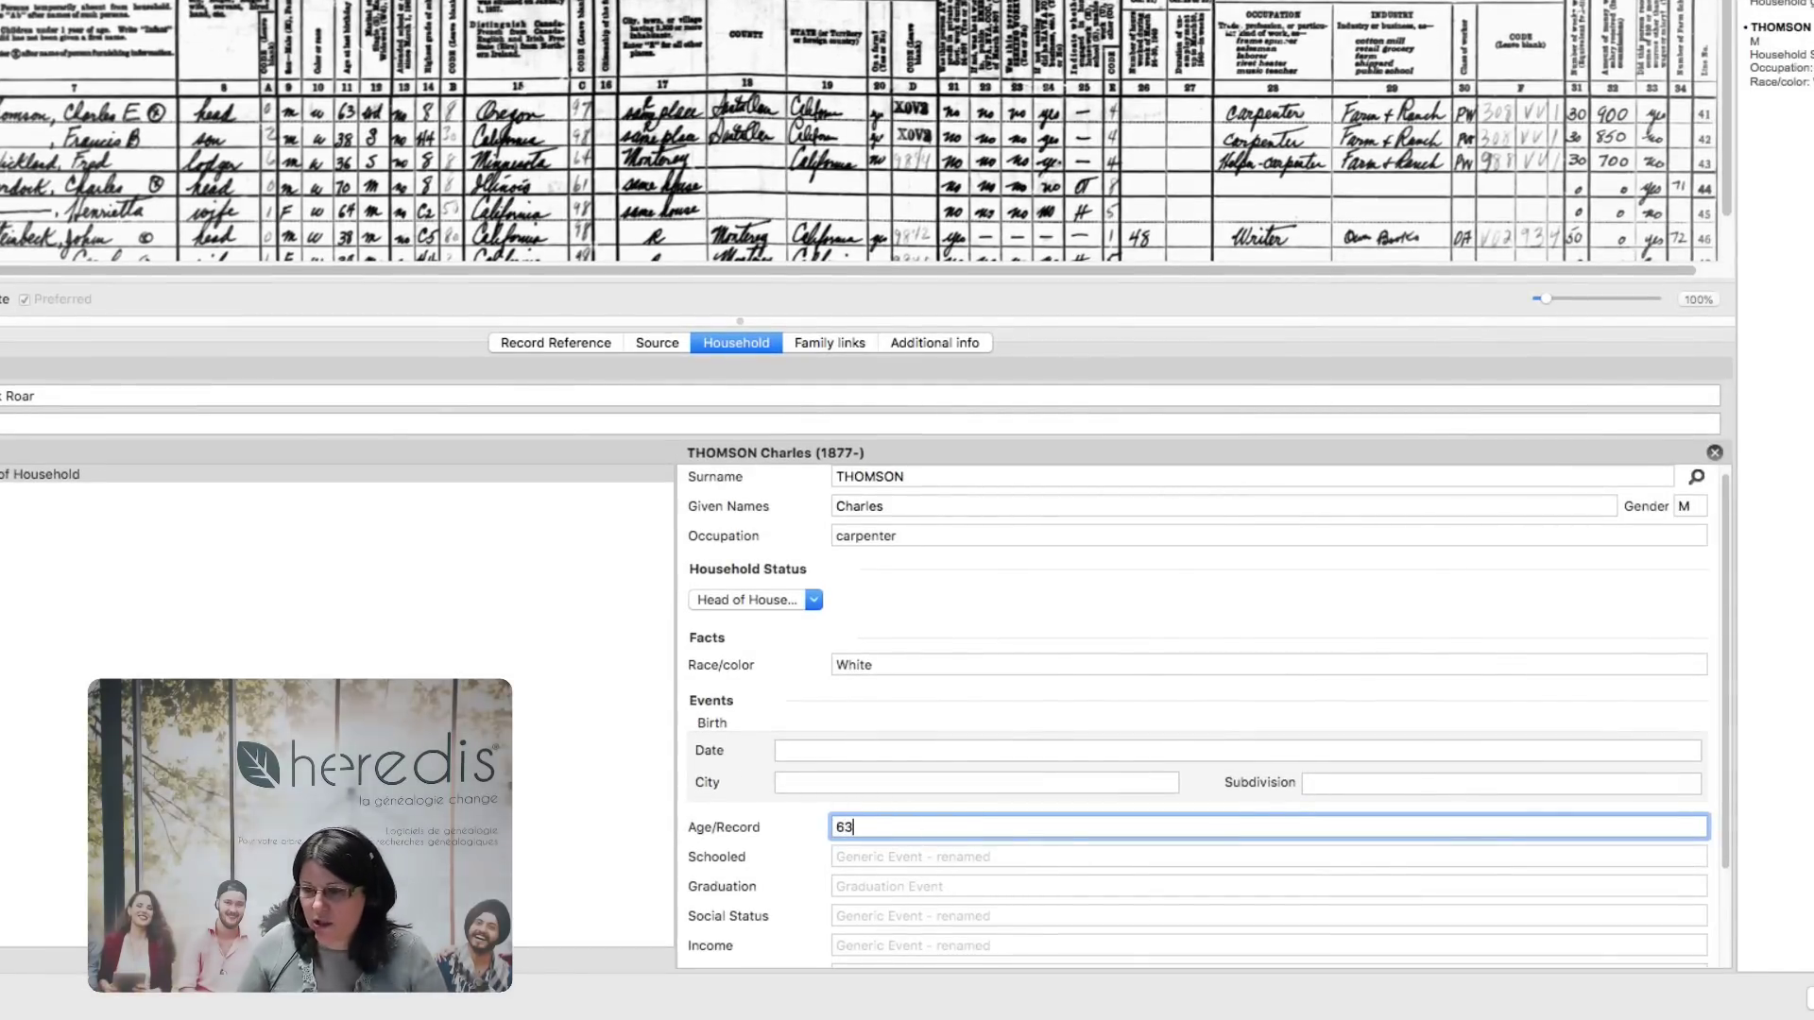
Review the head of household's remaining event fields and the optional entry fields enabled for the census record.
{"action": "left_click", "coordinate": [909, 852]}
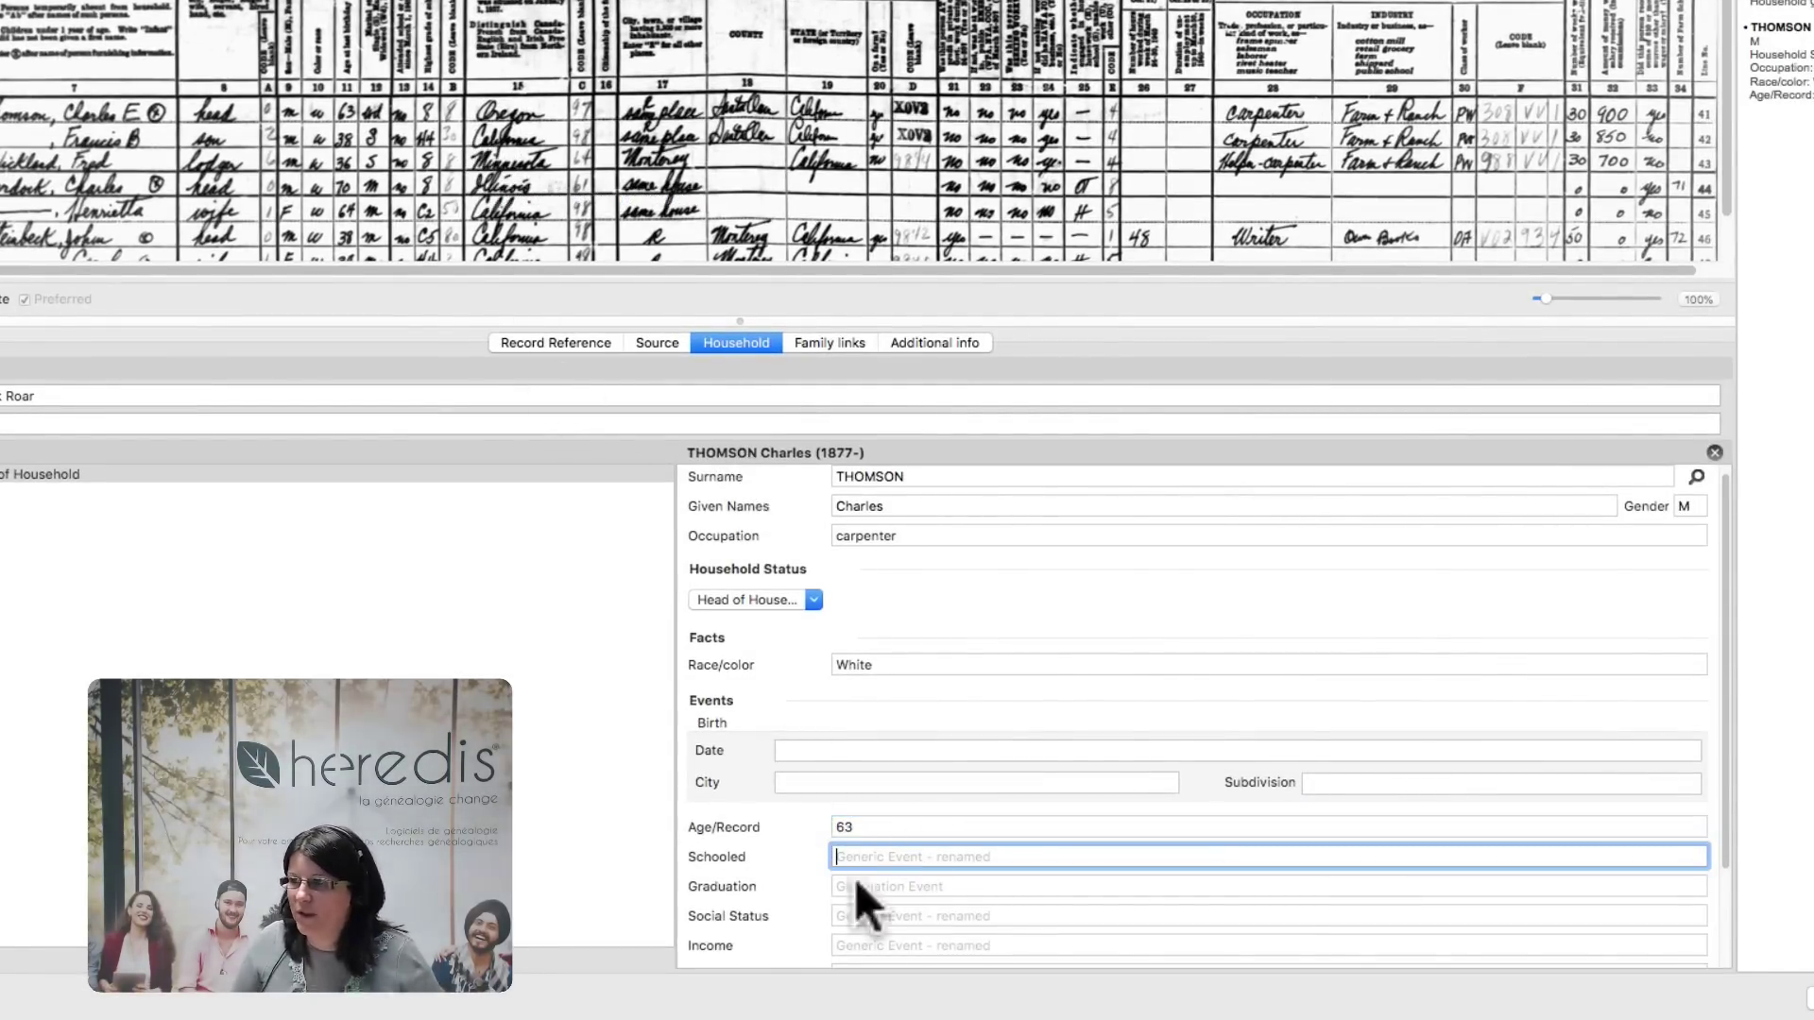
{"action": "scroll", "coordinate": [1183, 843], "scroll_direction": "down", "scroll_amount": 1}
{"action": "scroll", "coordinate": [1177, 831], "scroll_direction": "down", "scroll_amount": 5}
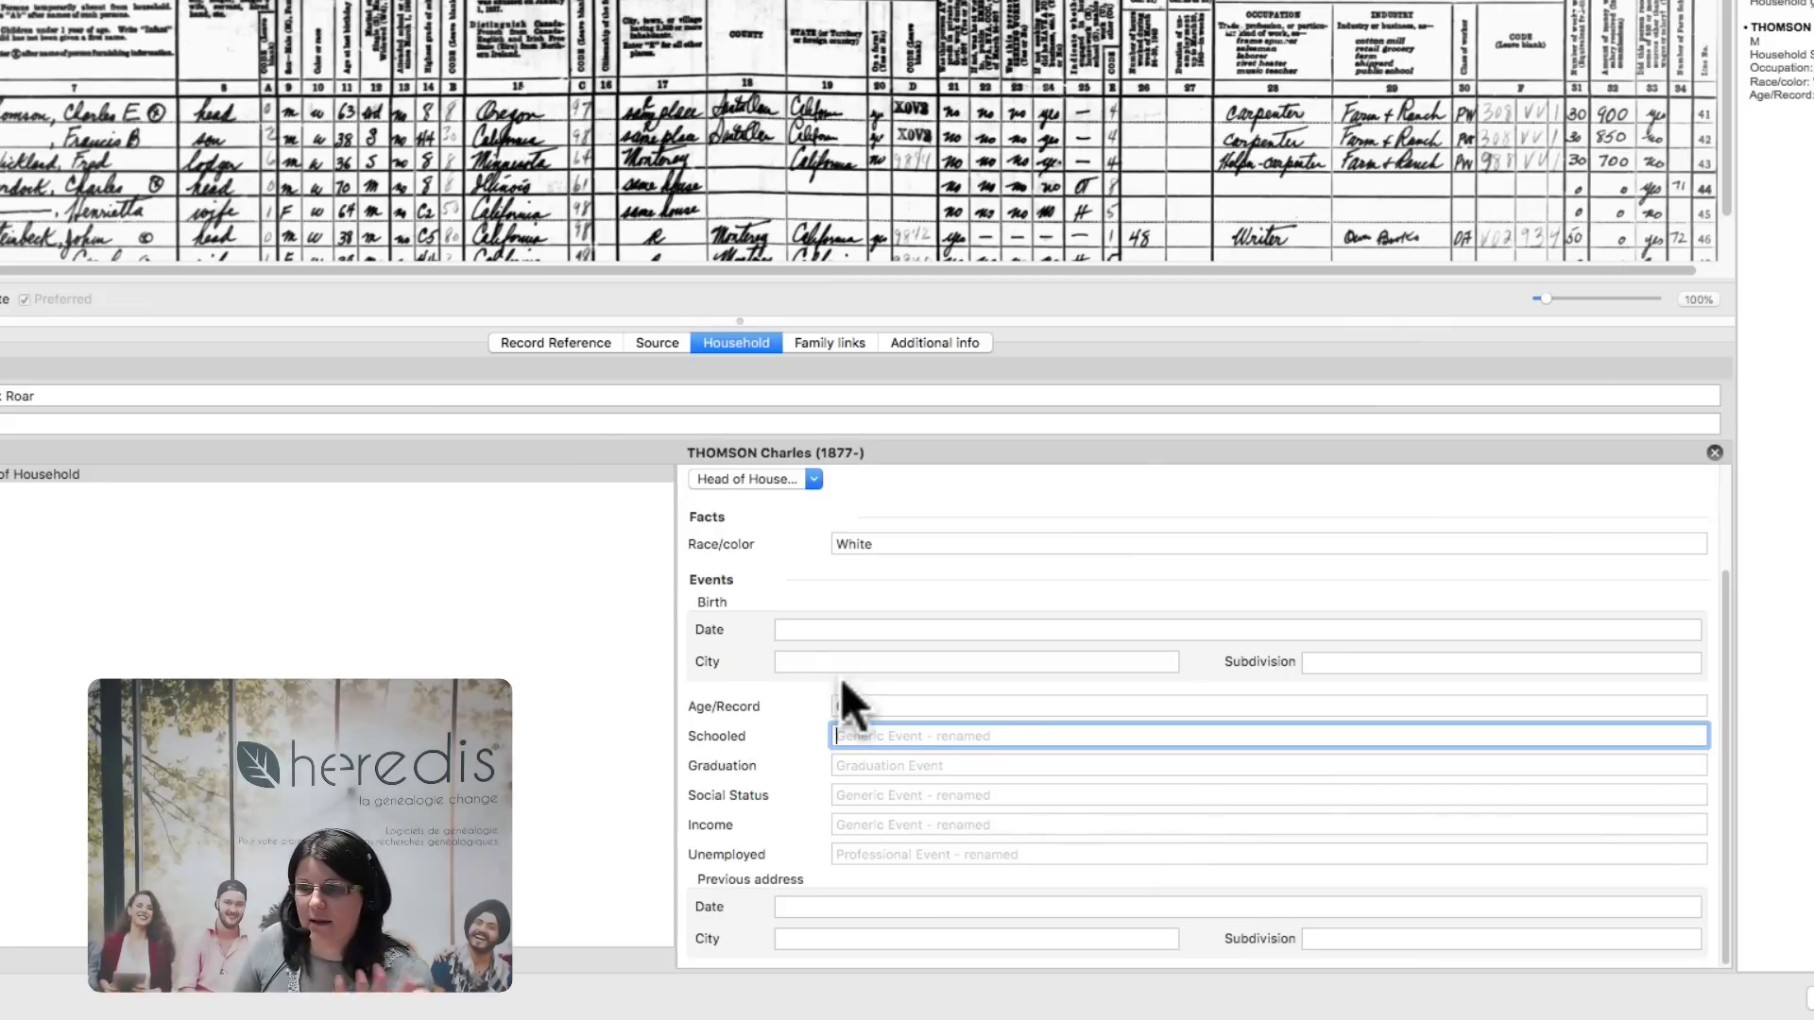
{"action": "left_click", "coordinate": [554, 345]}
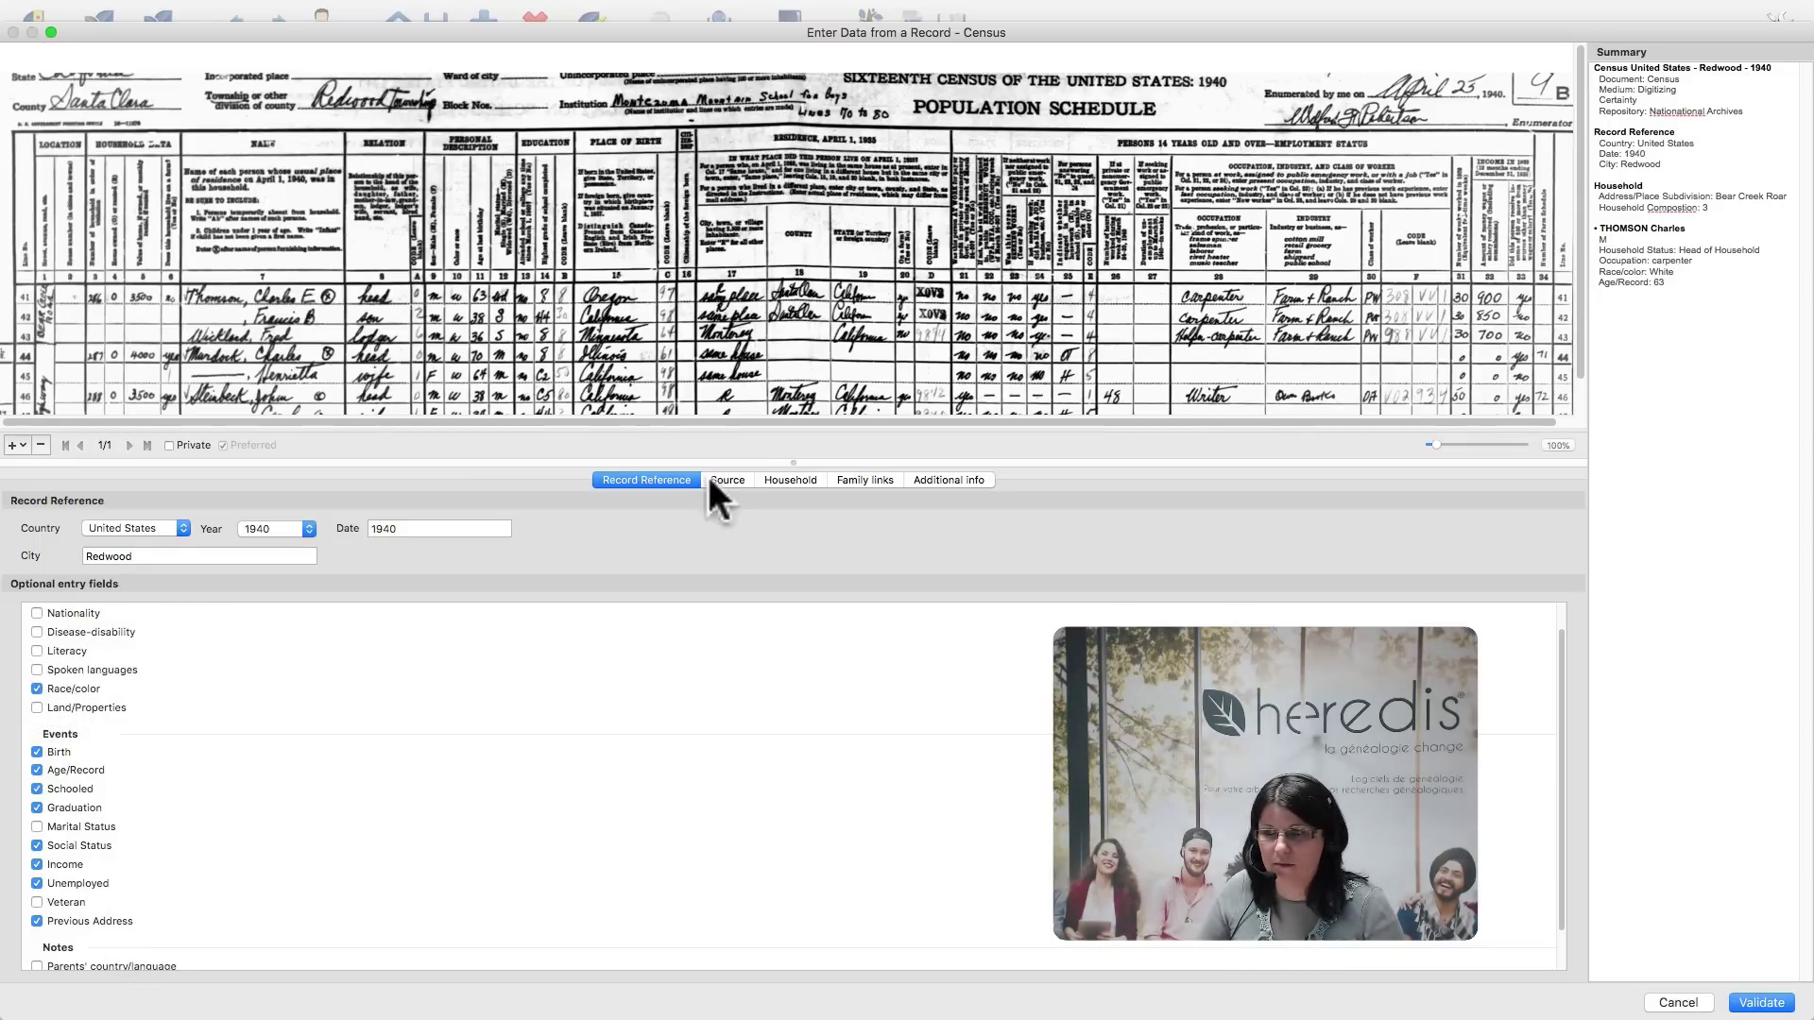
{"action": "left_click", "coordinate": [784, 478]}
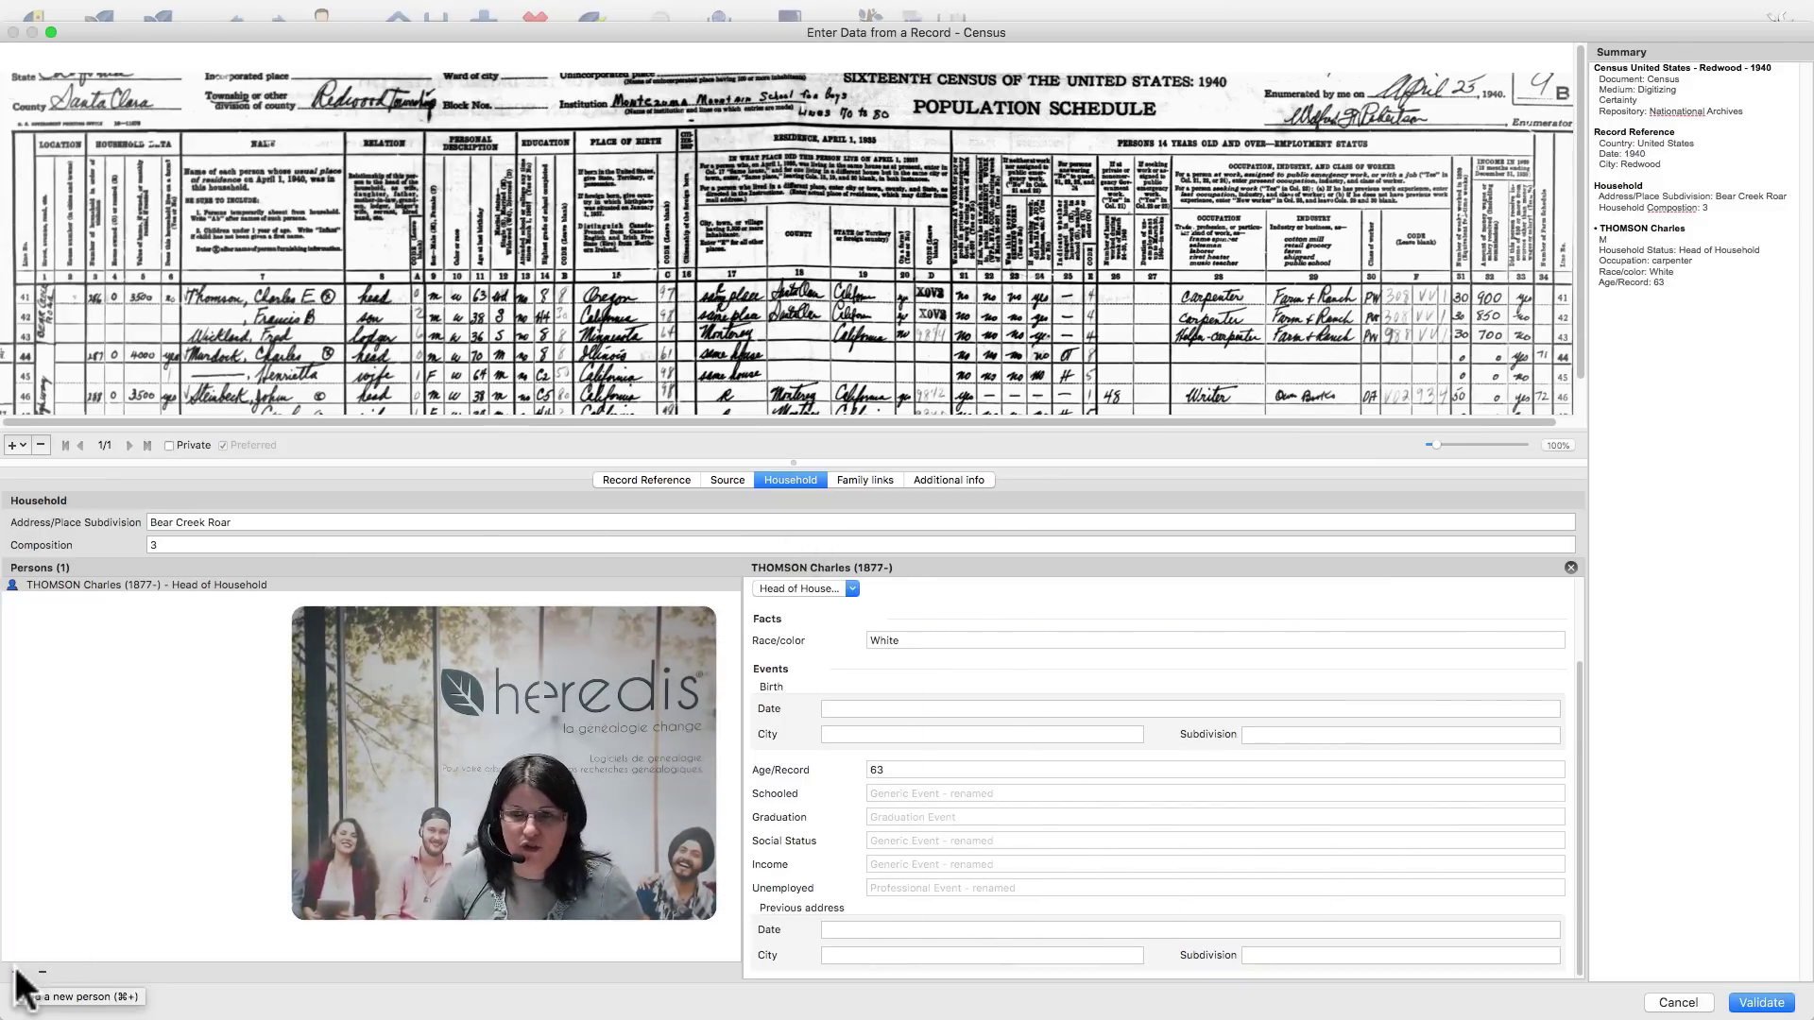
Add a second person to the household with the surname and given names from census line 42, gender M.
{"action": "left_click", "coordinate": [16, 971]}
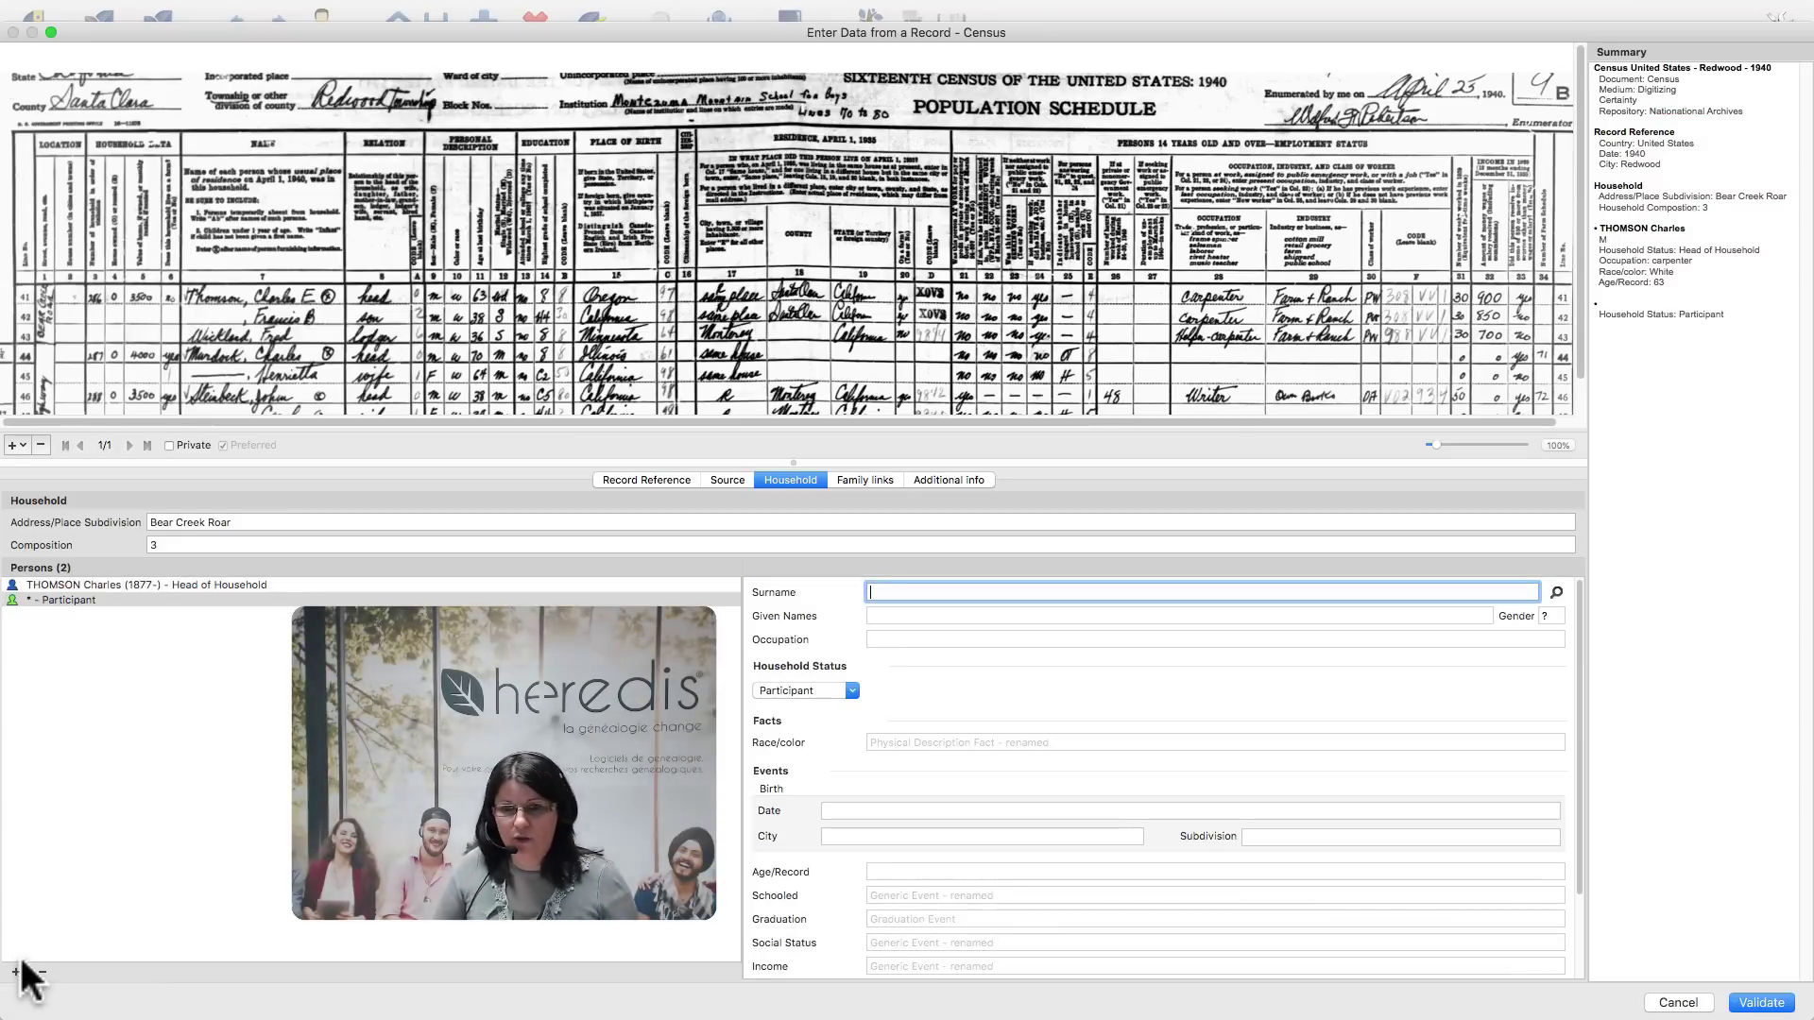
{"action": "type", "text": "THOMSON"}
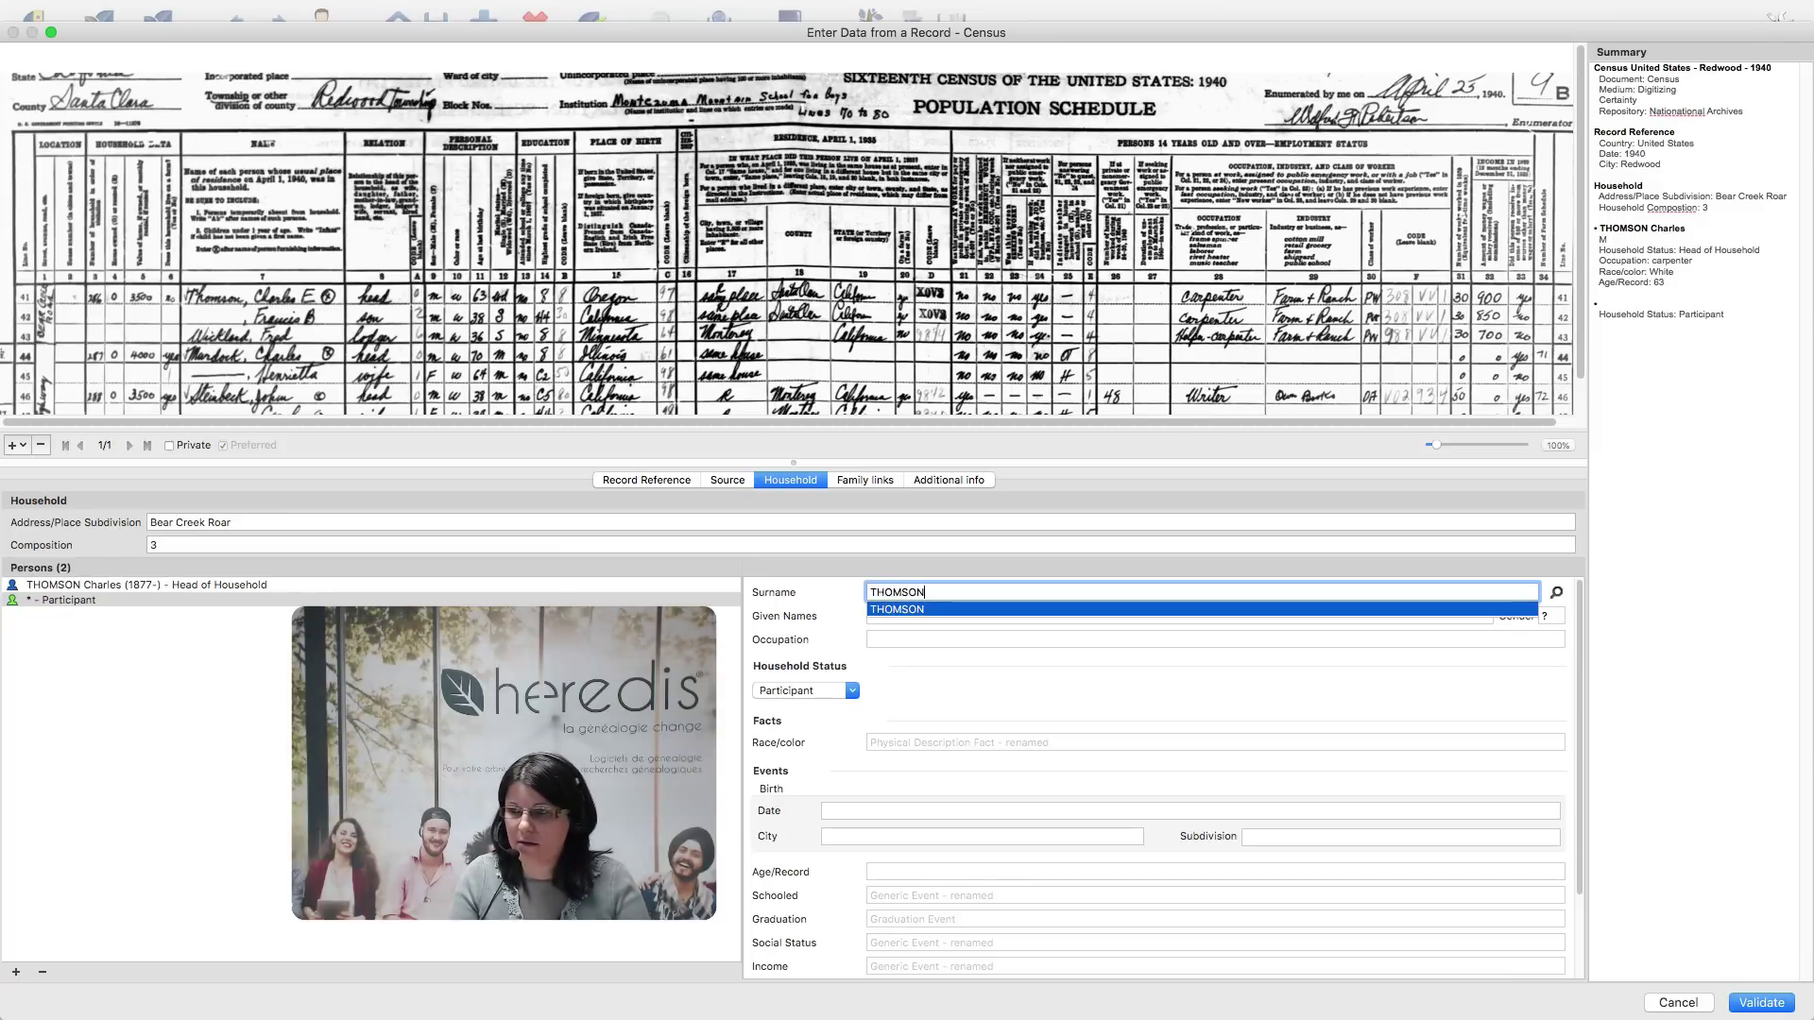
{"action": "key", "text": "Tab"}
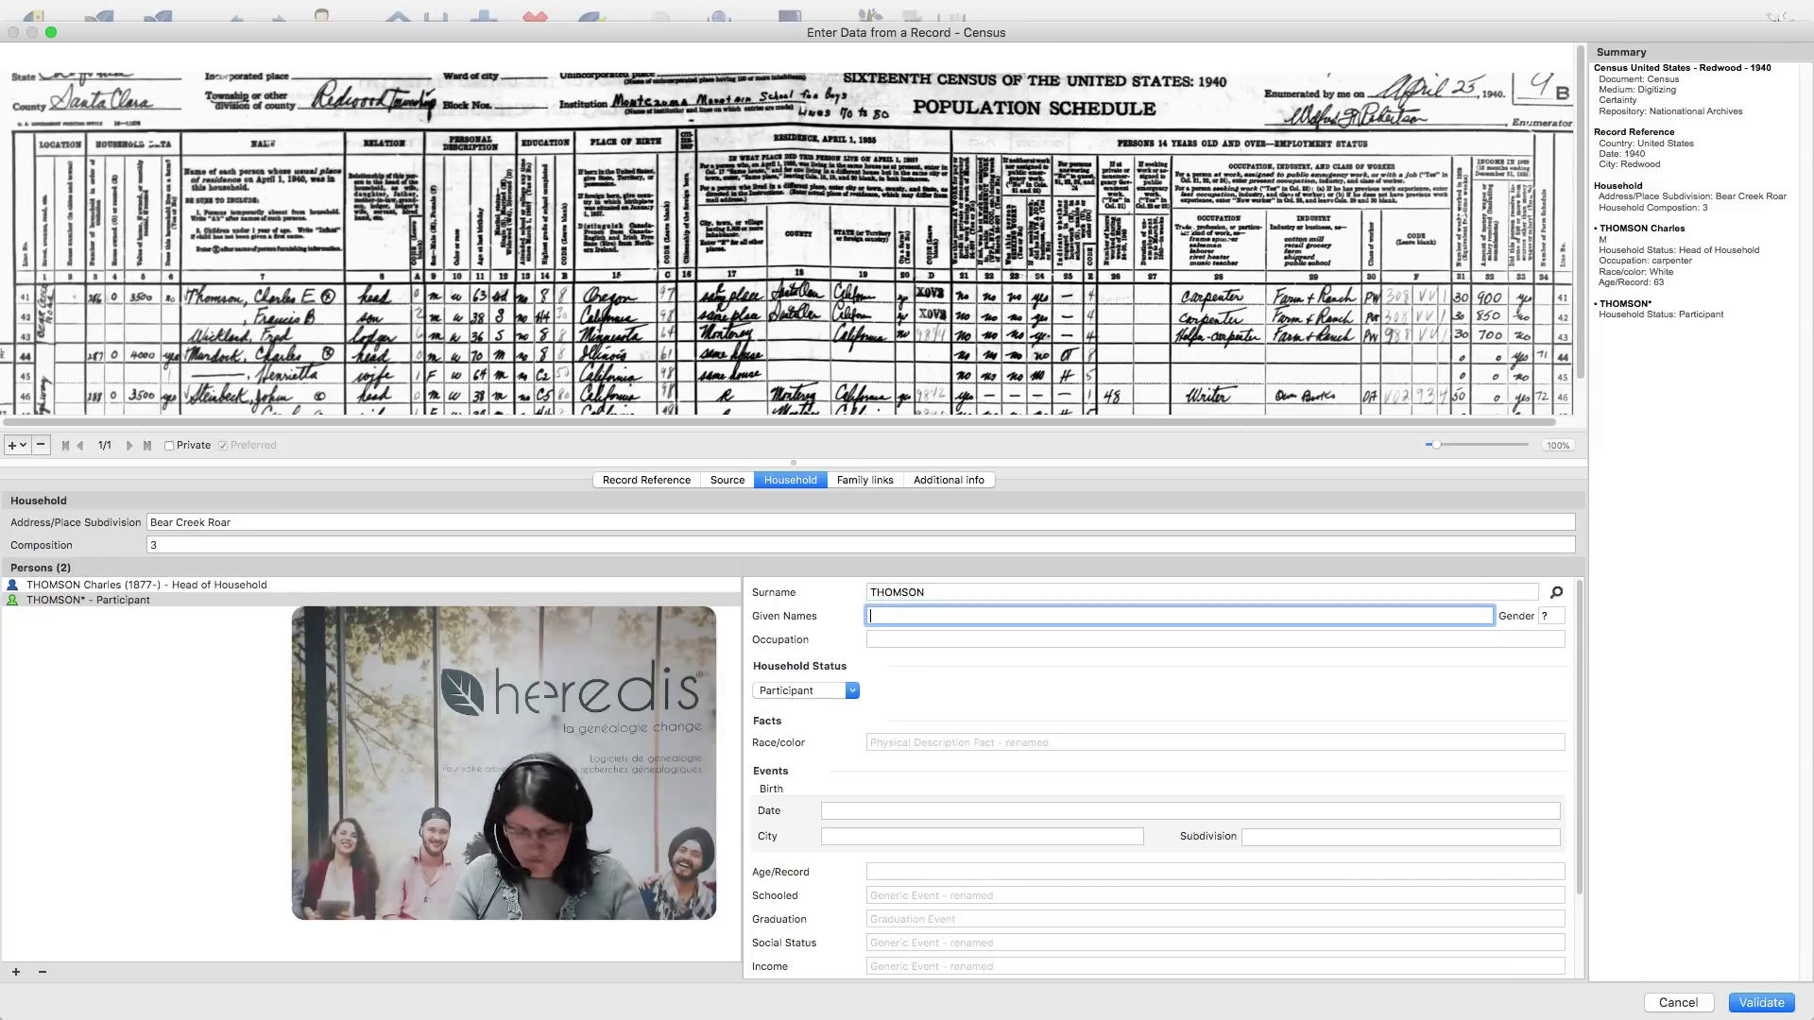
{"action": "type", "text": "Francis"}
{"action": "key", "text": "Tab"}
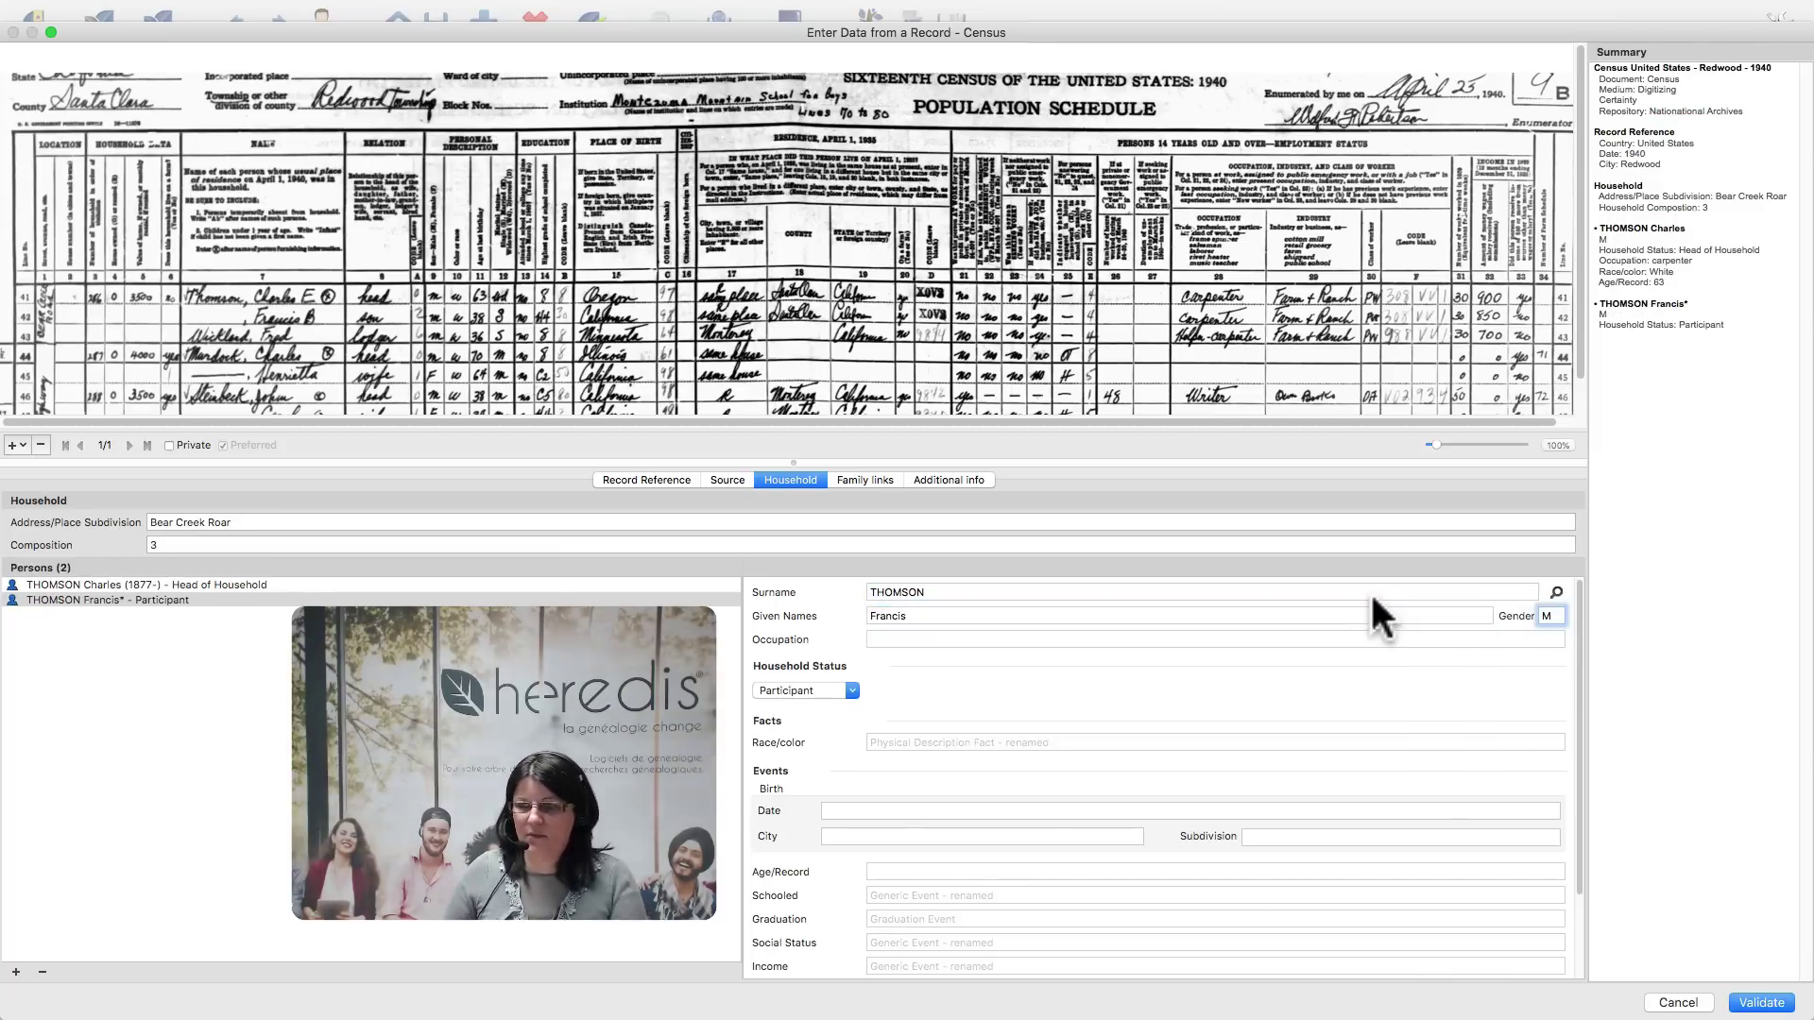
{"action": "type", "text": "M"}
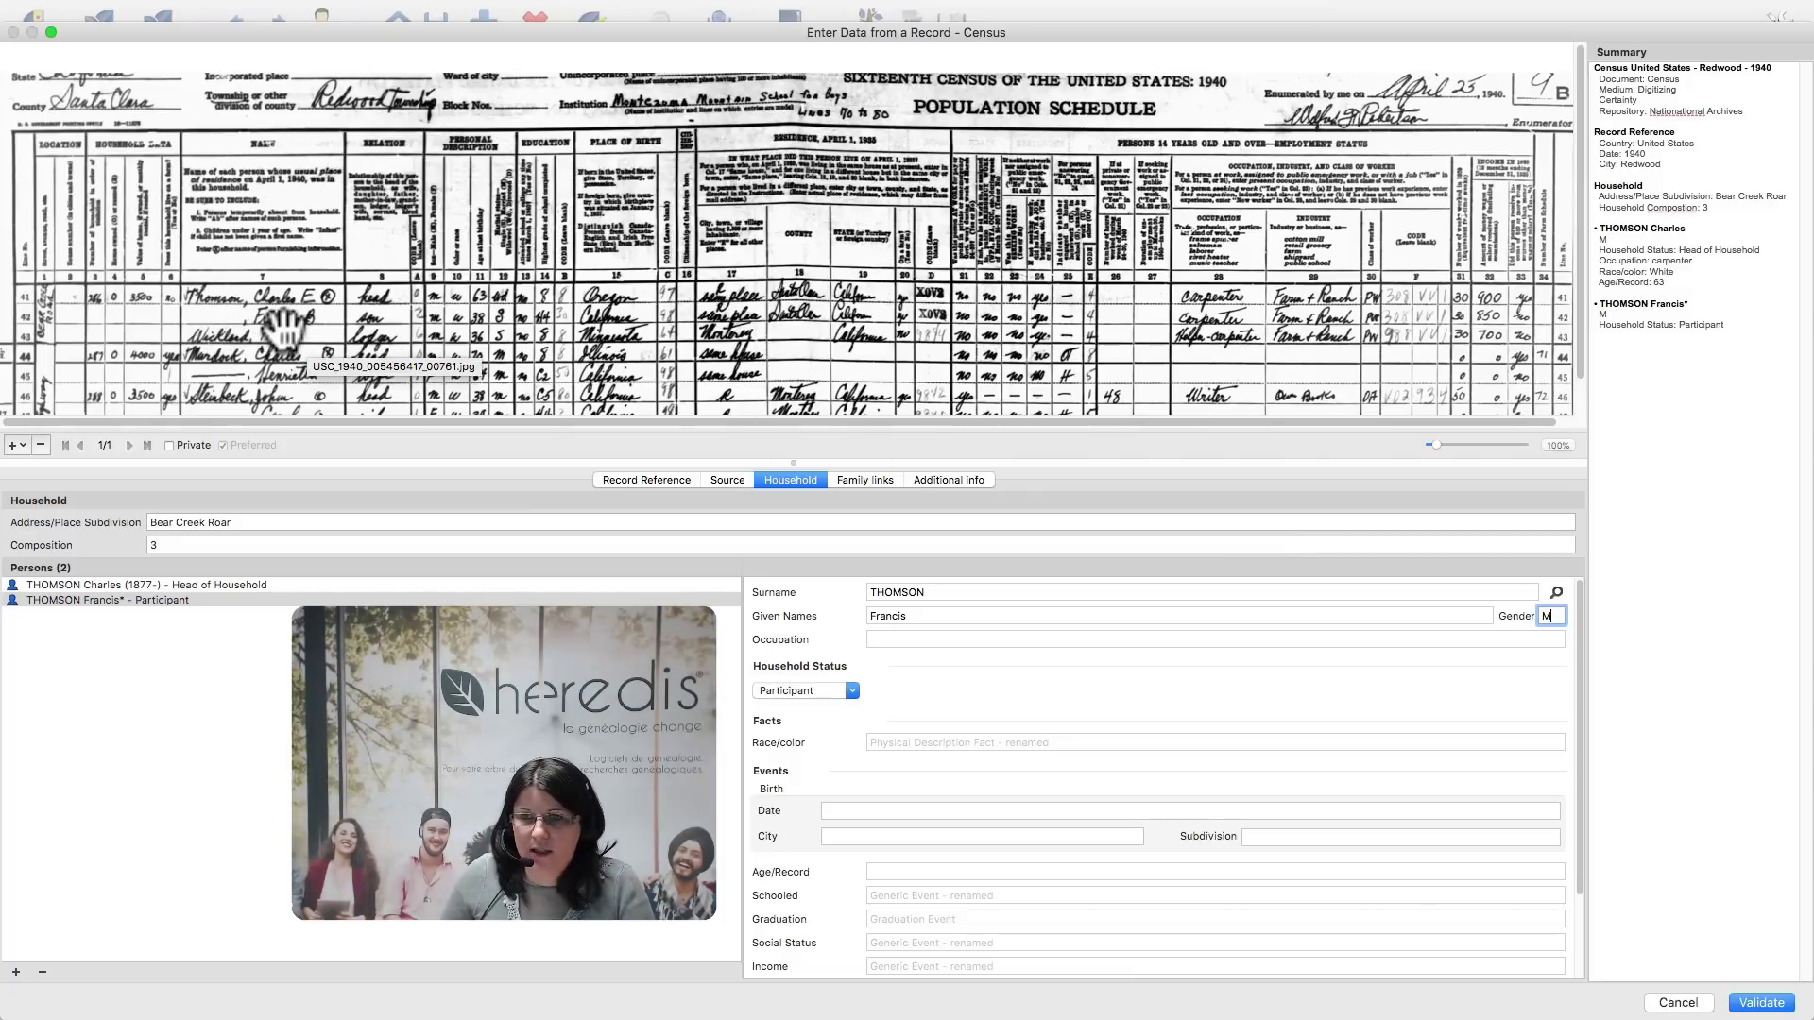
{"action": "left_click", "coordinate": [953, 616]}
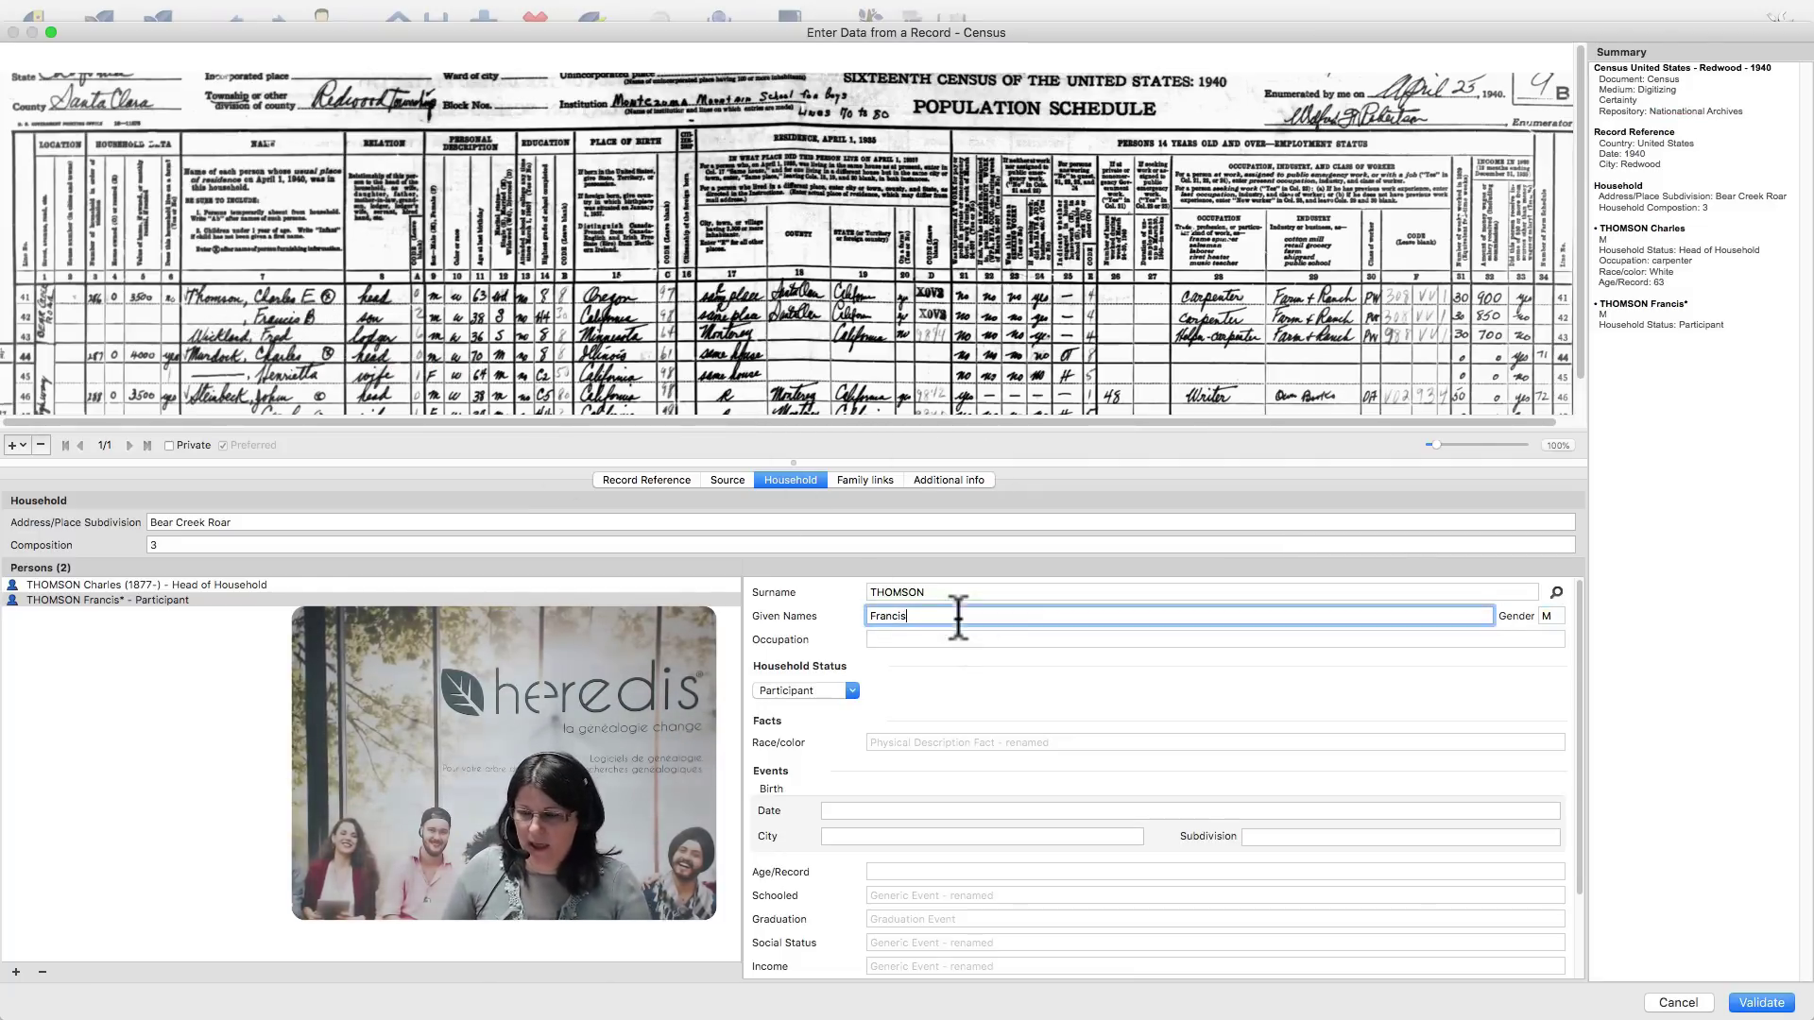
{"action": "type", "text": "B"}
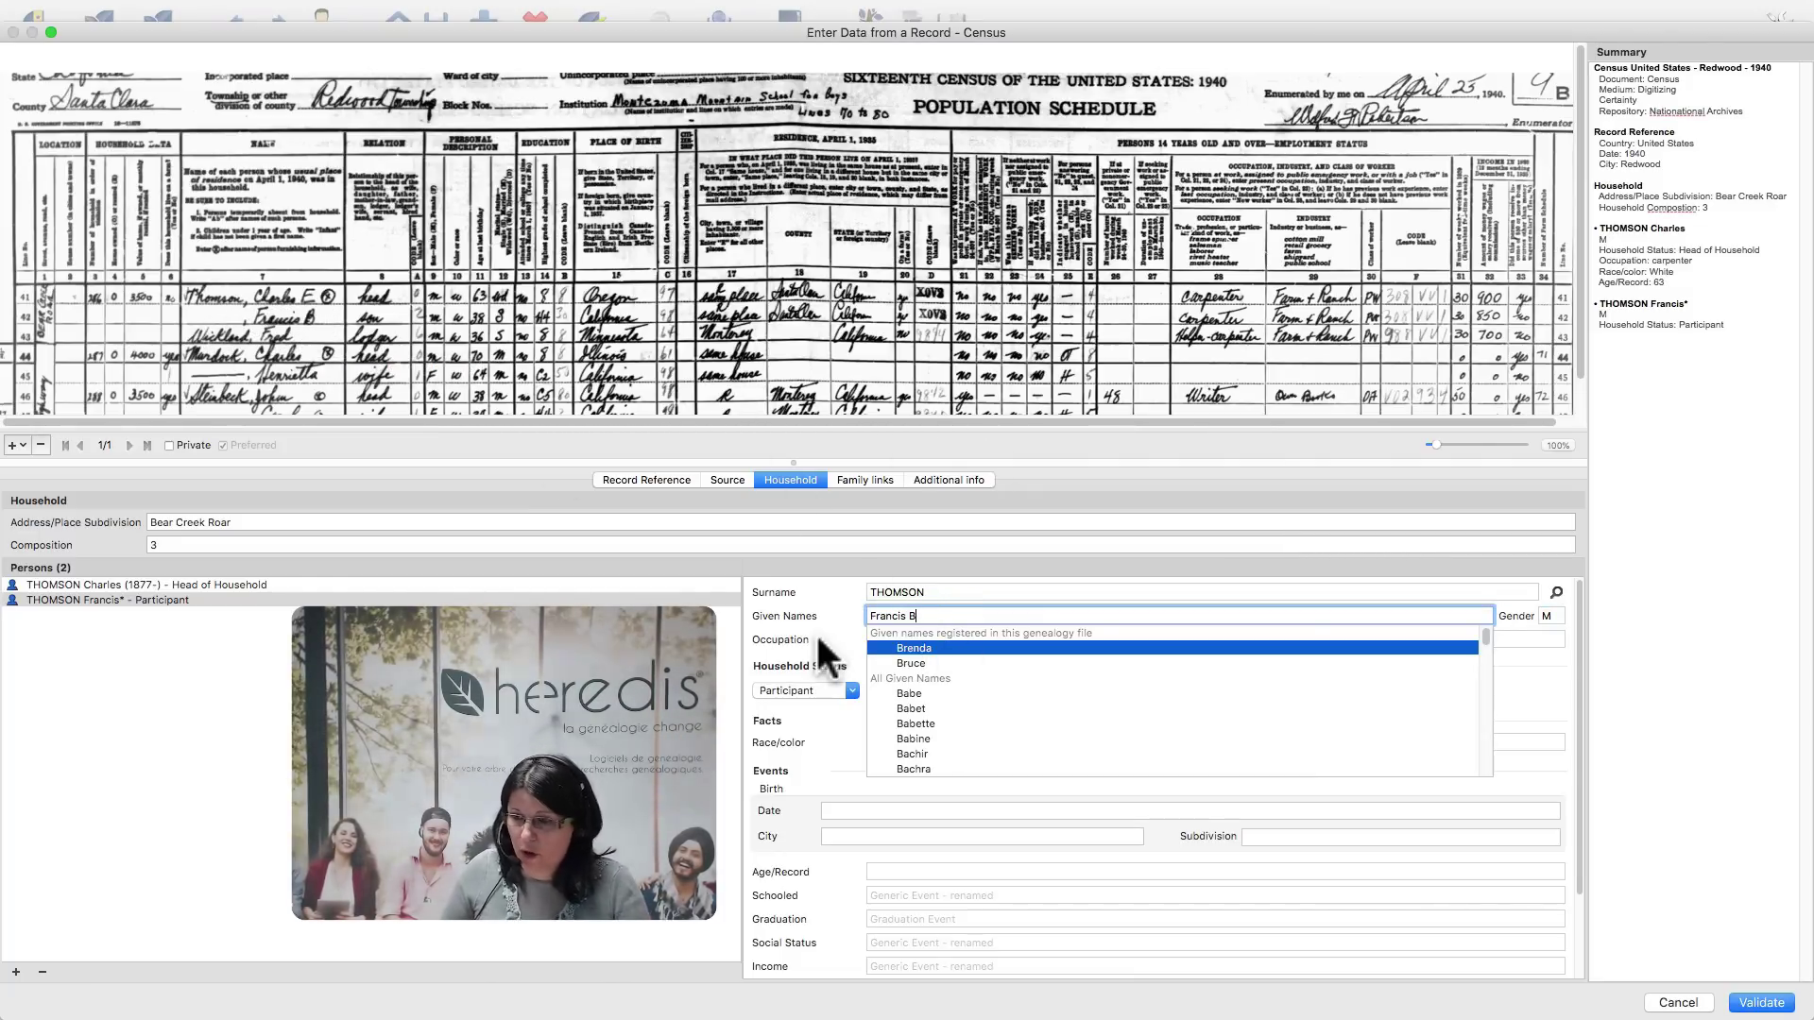
{"action": "key", "text": "Tab"}
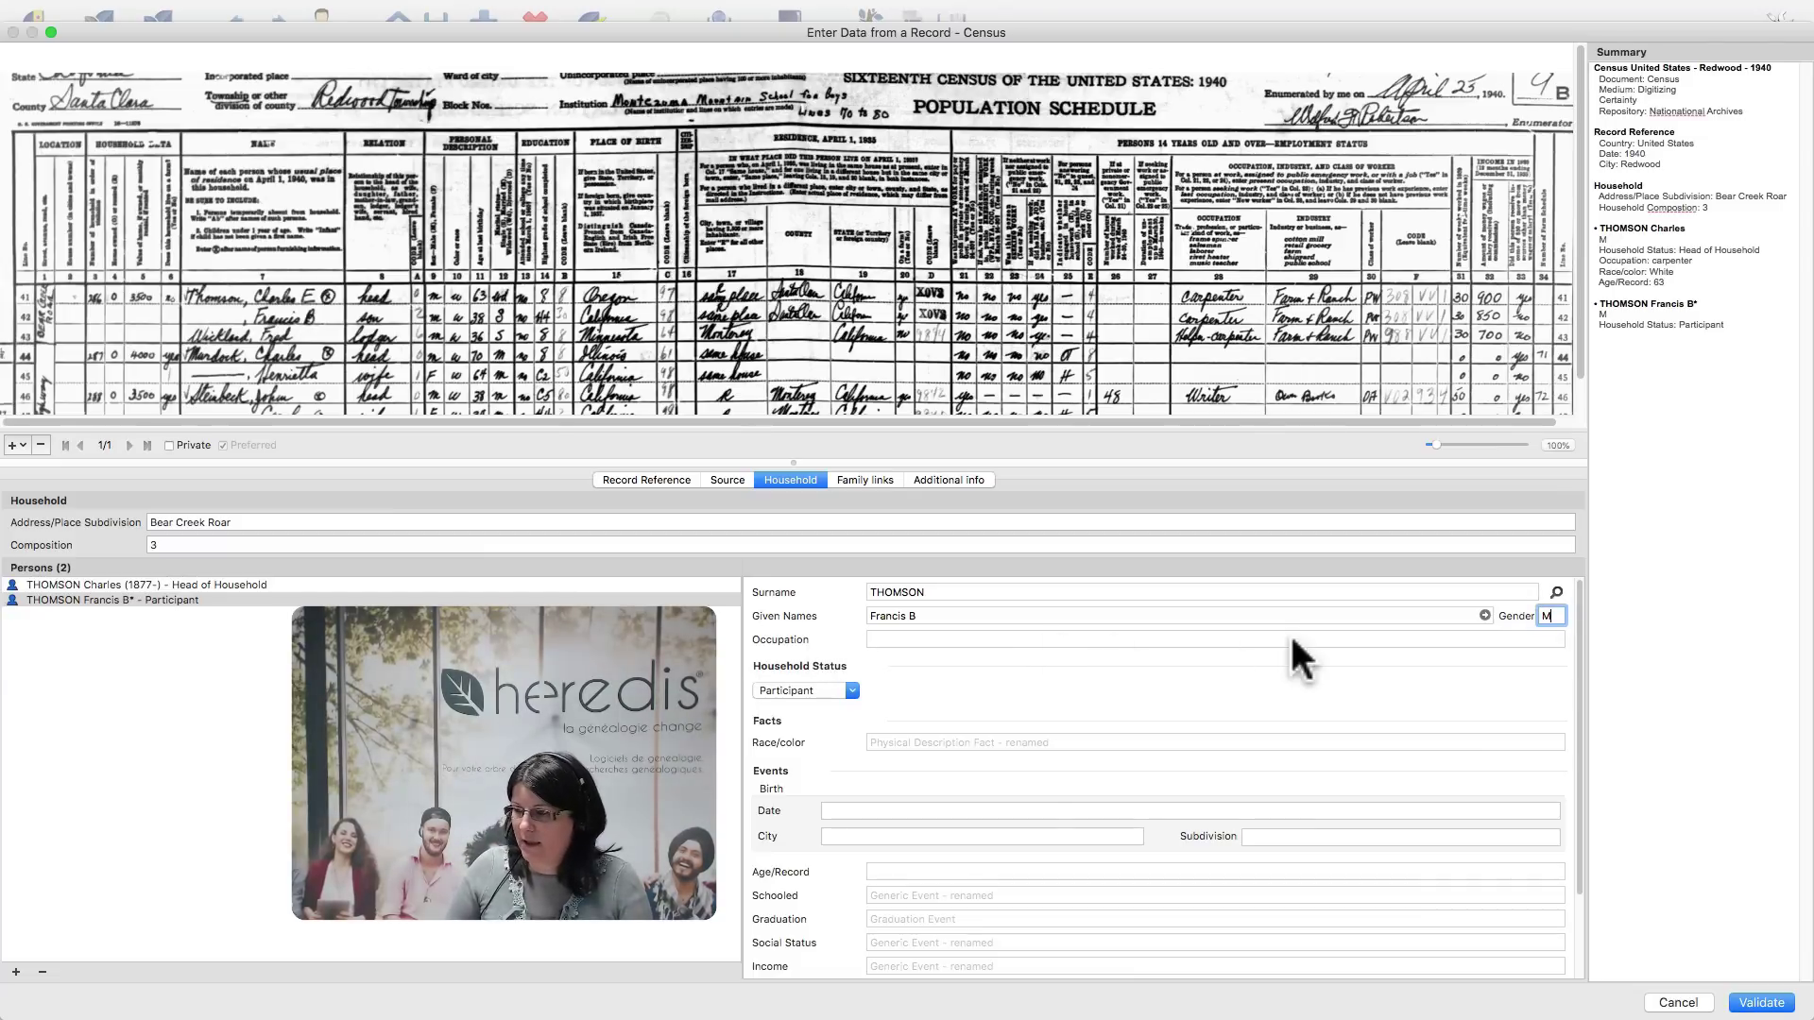
Set the second household member's occupation to carpenter and household status to Son - Daughter.
{"action": "left_click", "coordinate": [875, 643]}
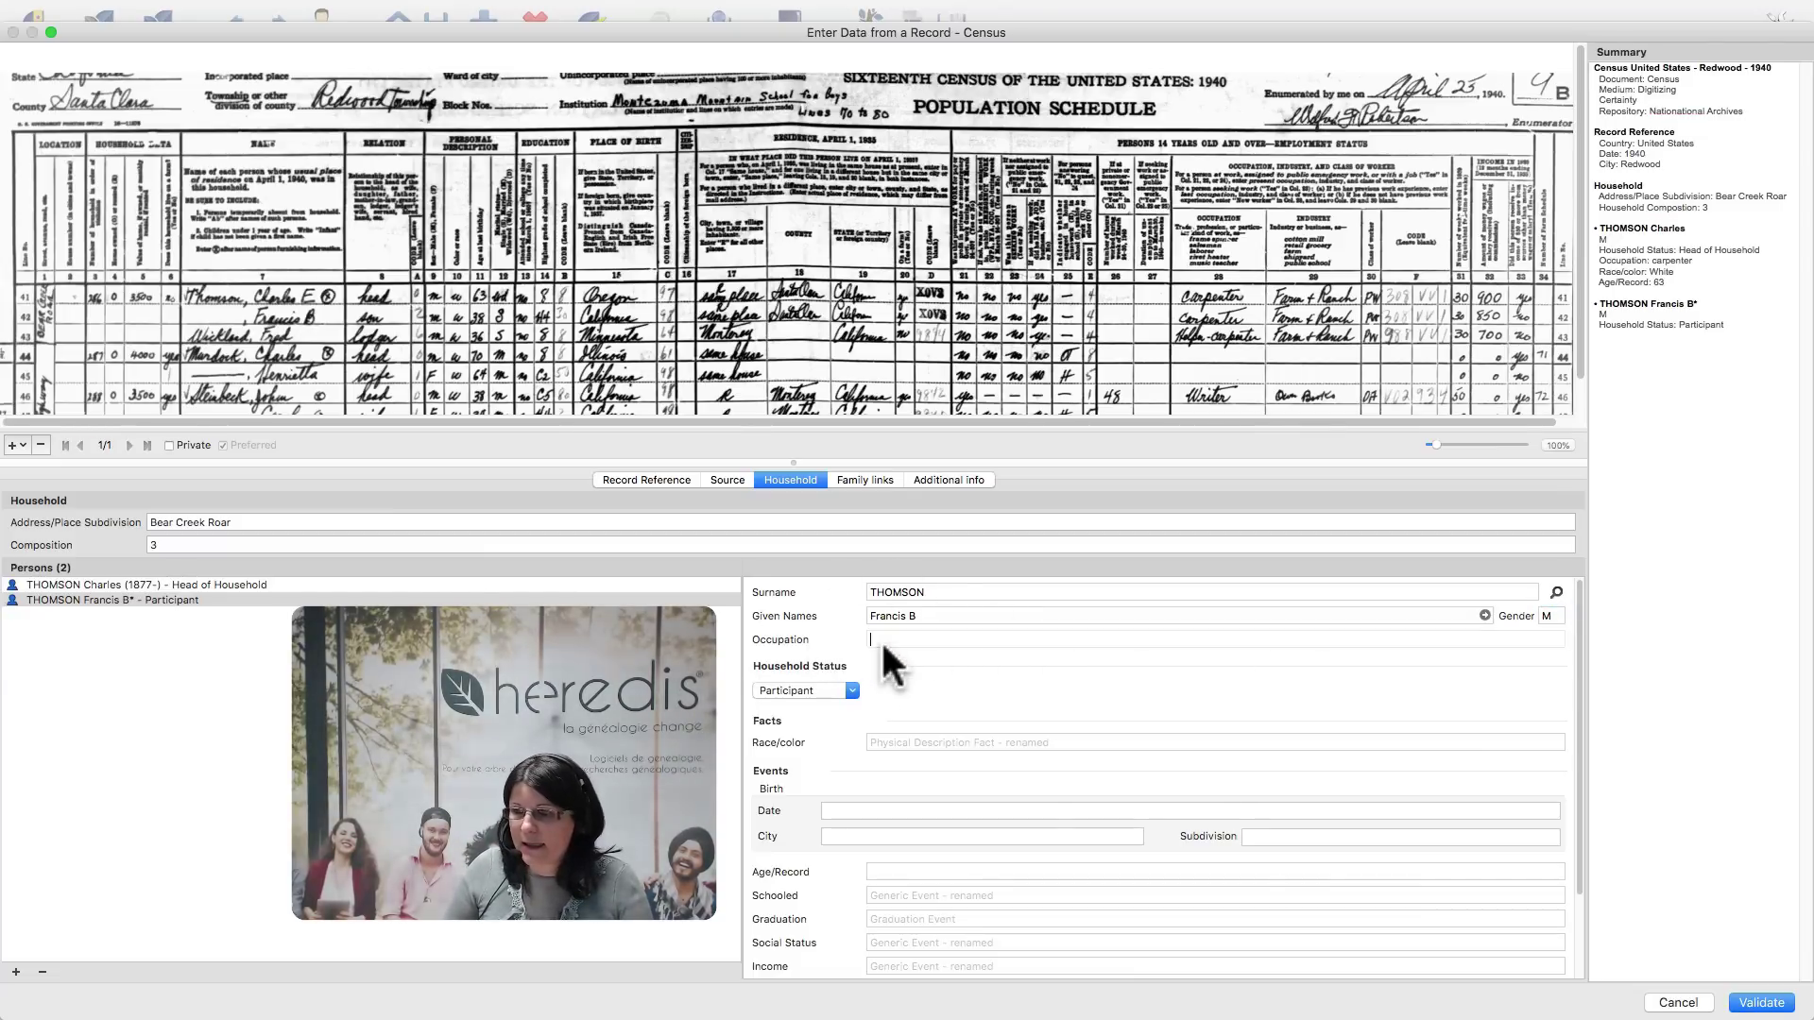
{"action": "type", "text": "c"}
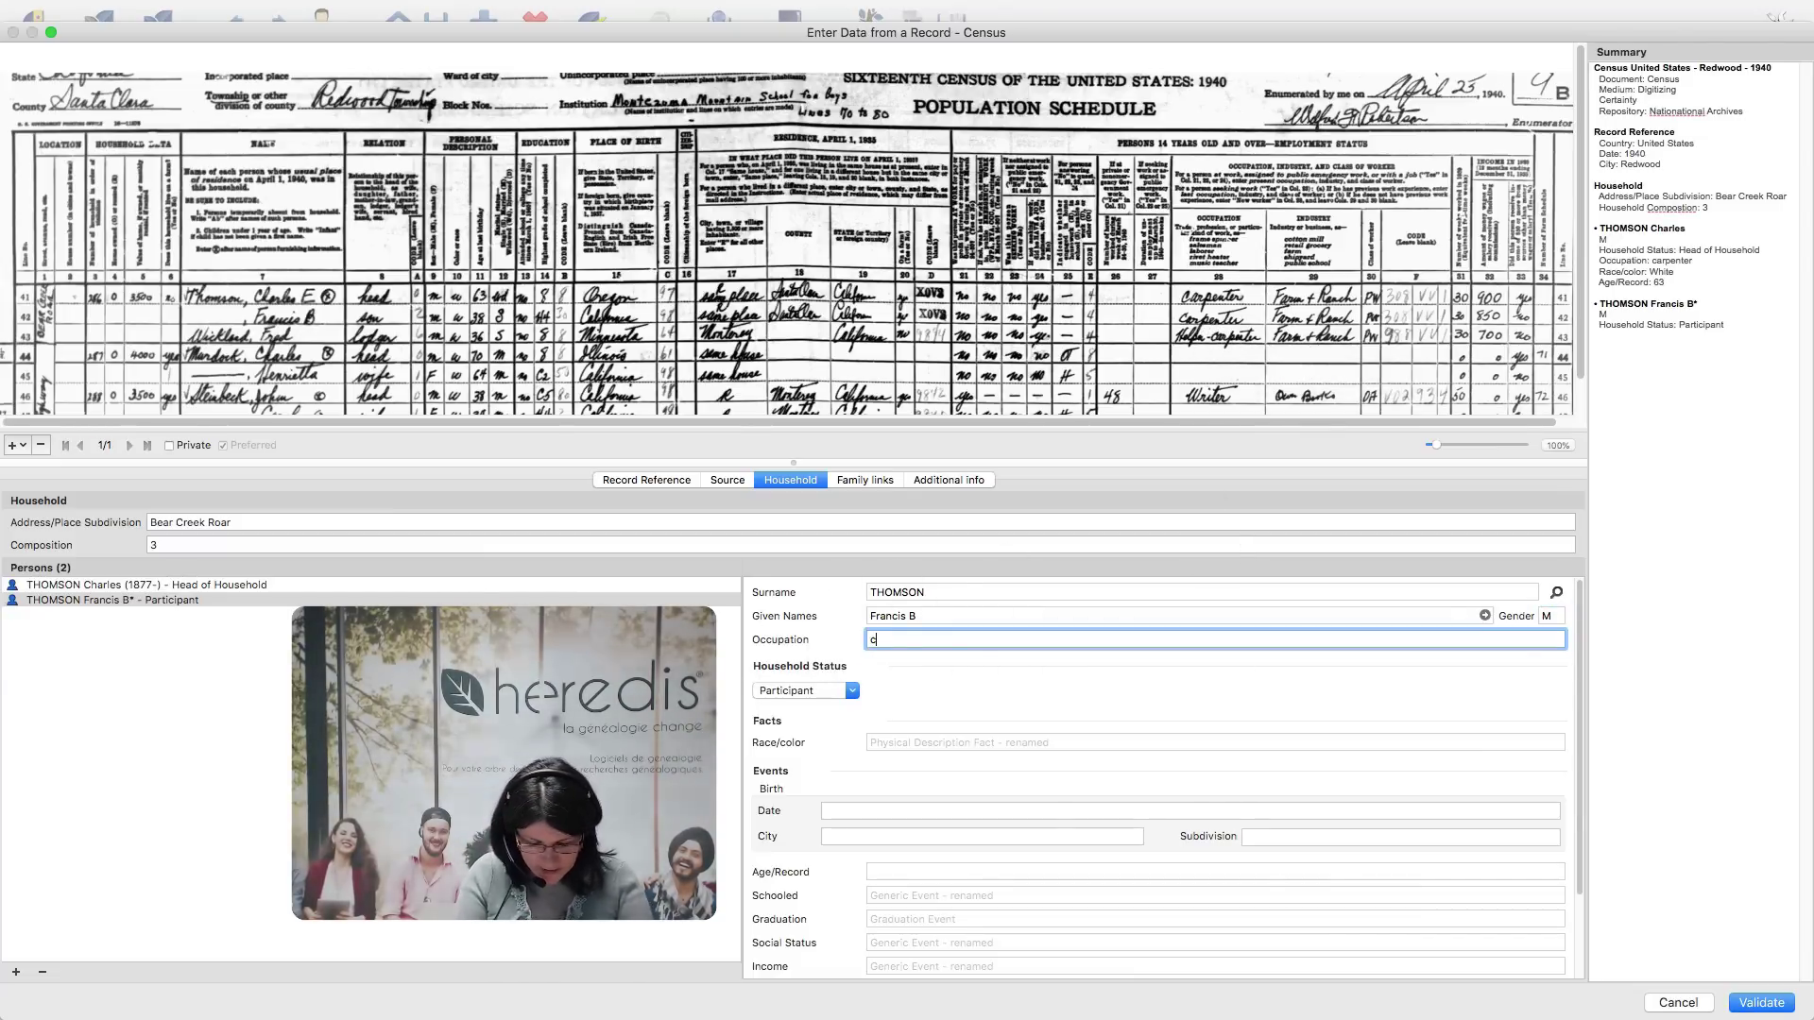
{"action": "type", "text": "arpe"}
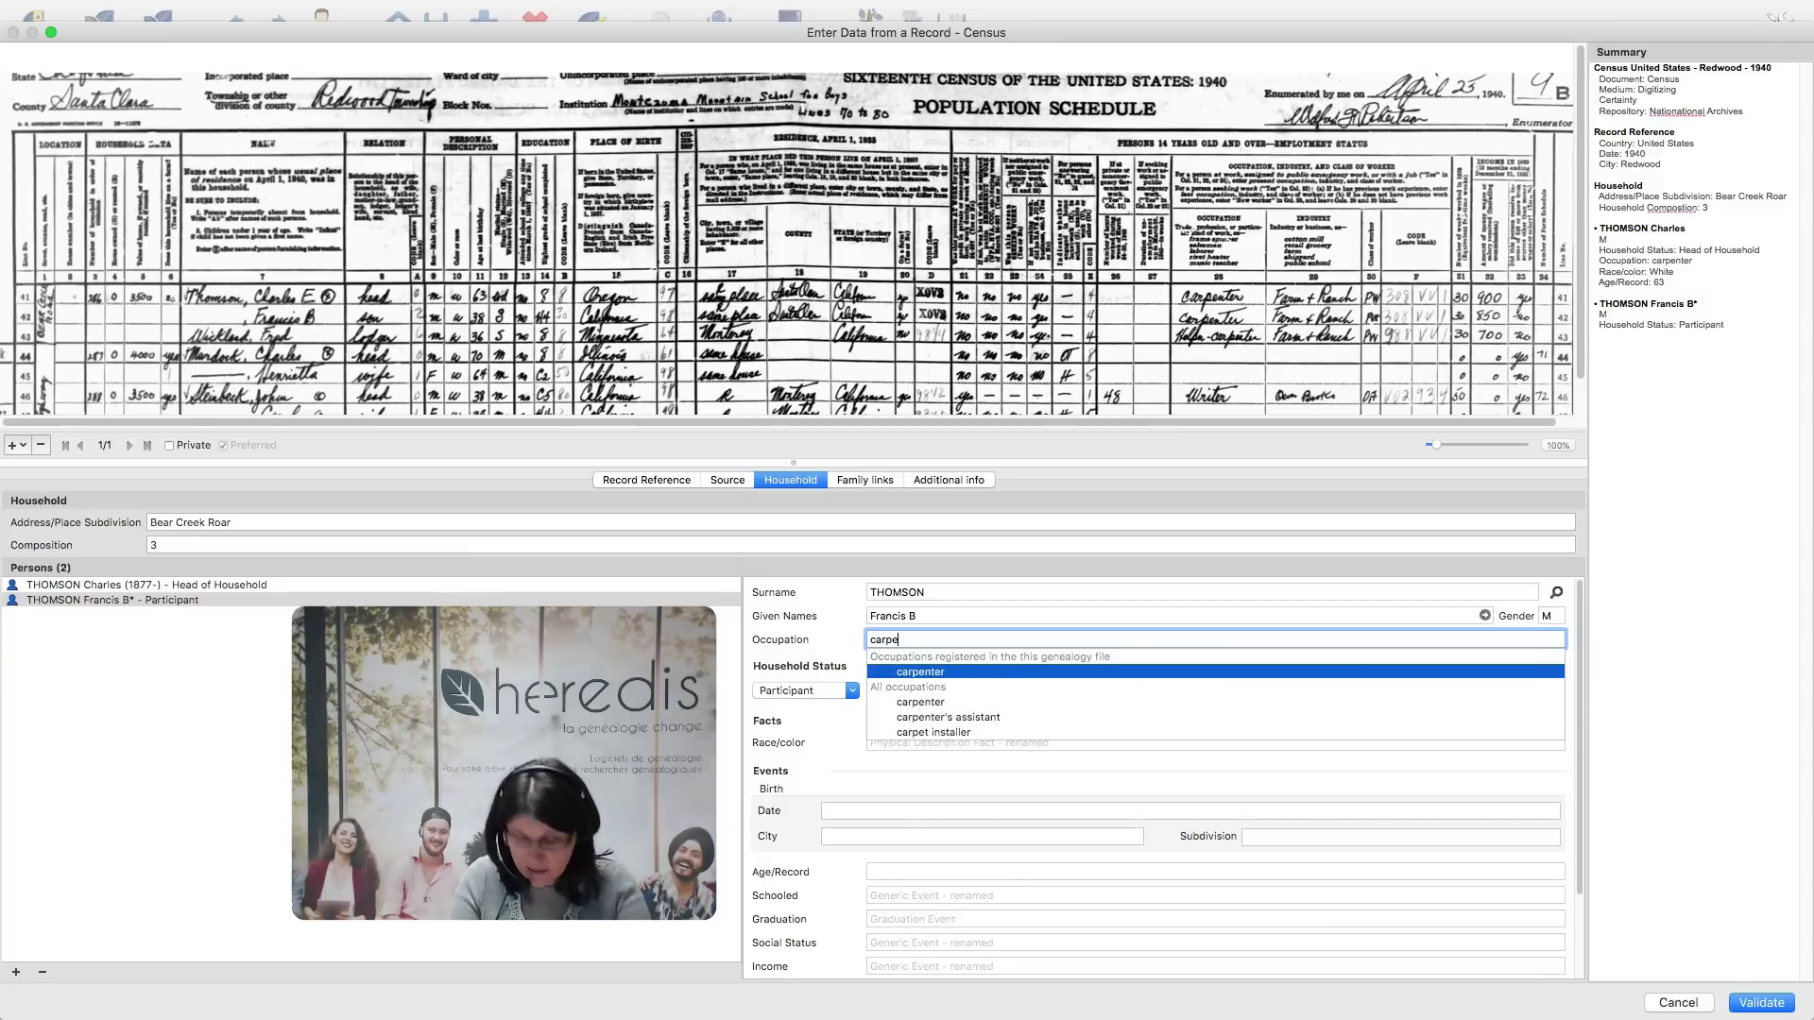
{"action": "type", "text": "nter"}
{"action": "left_click", "coordinate": [928, 672]}
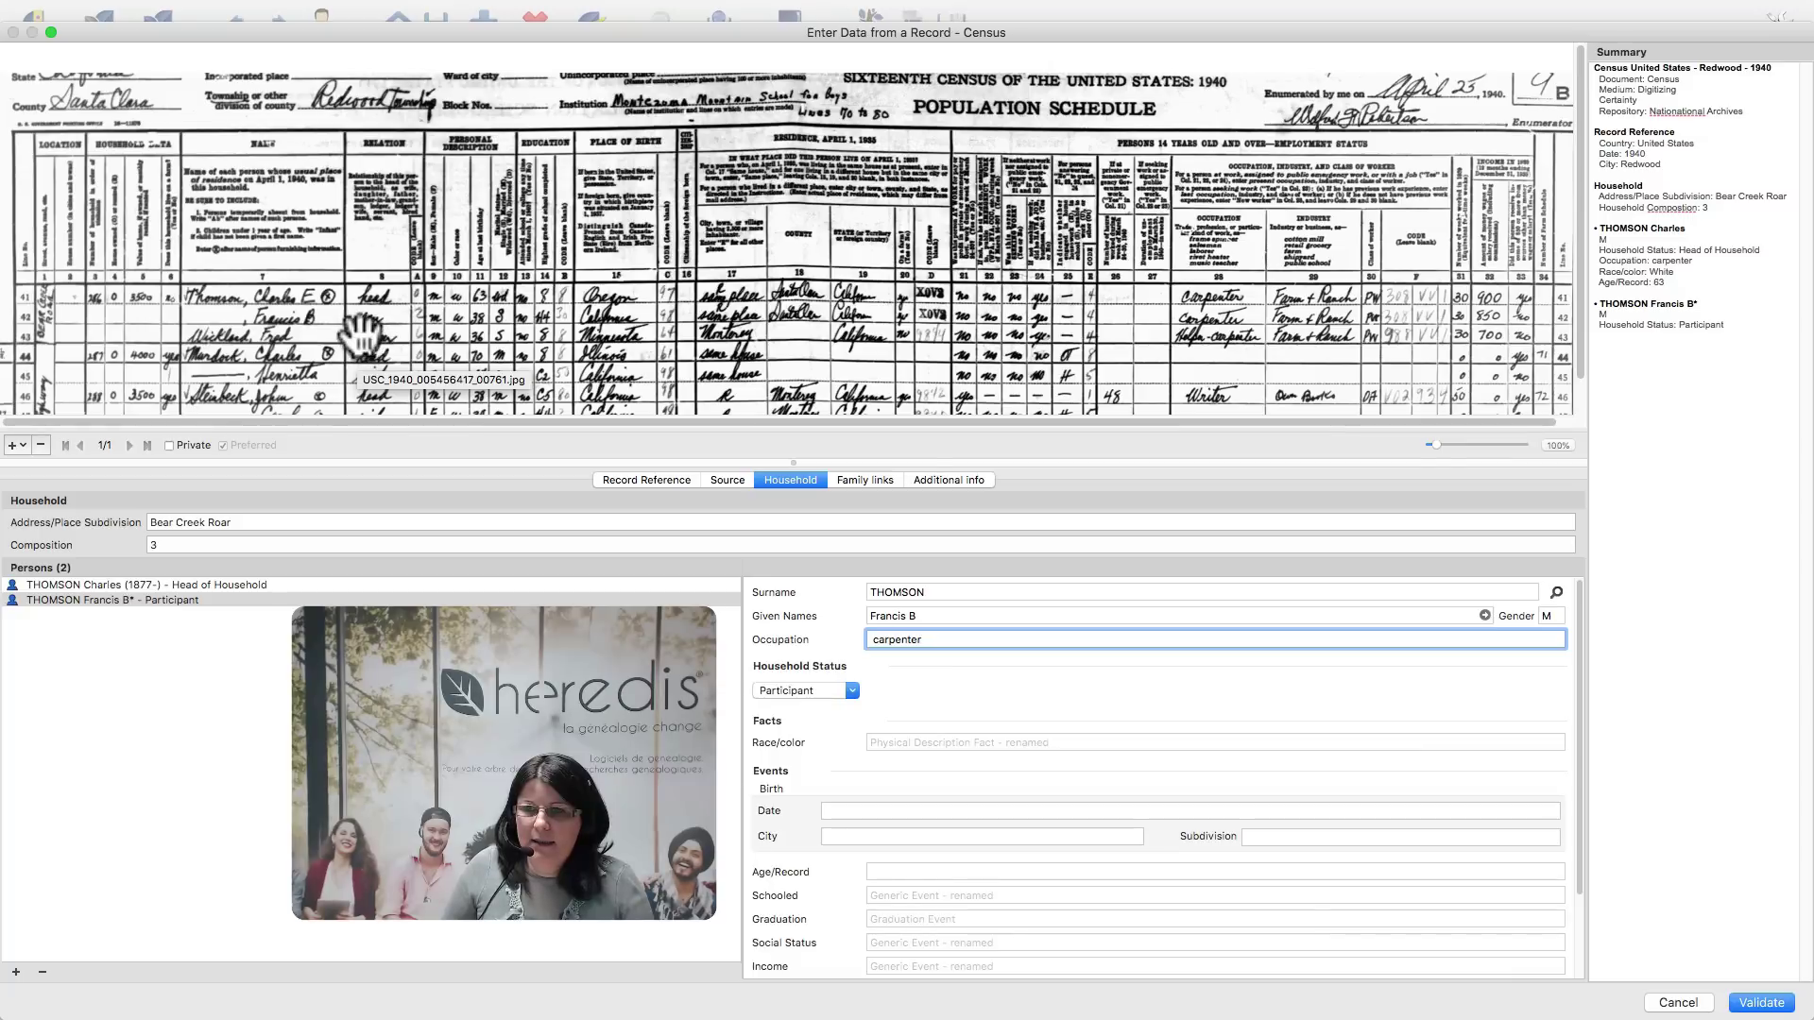
{"action": "left_click", "coordinate": [775, 690]}
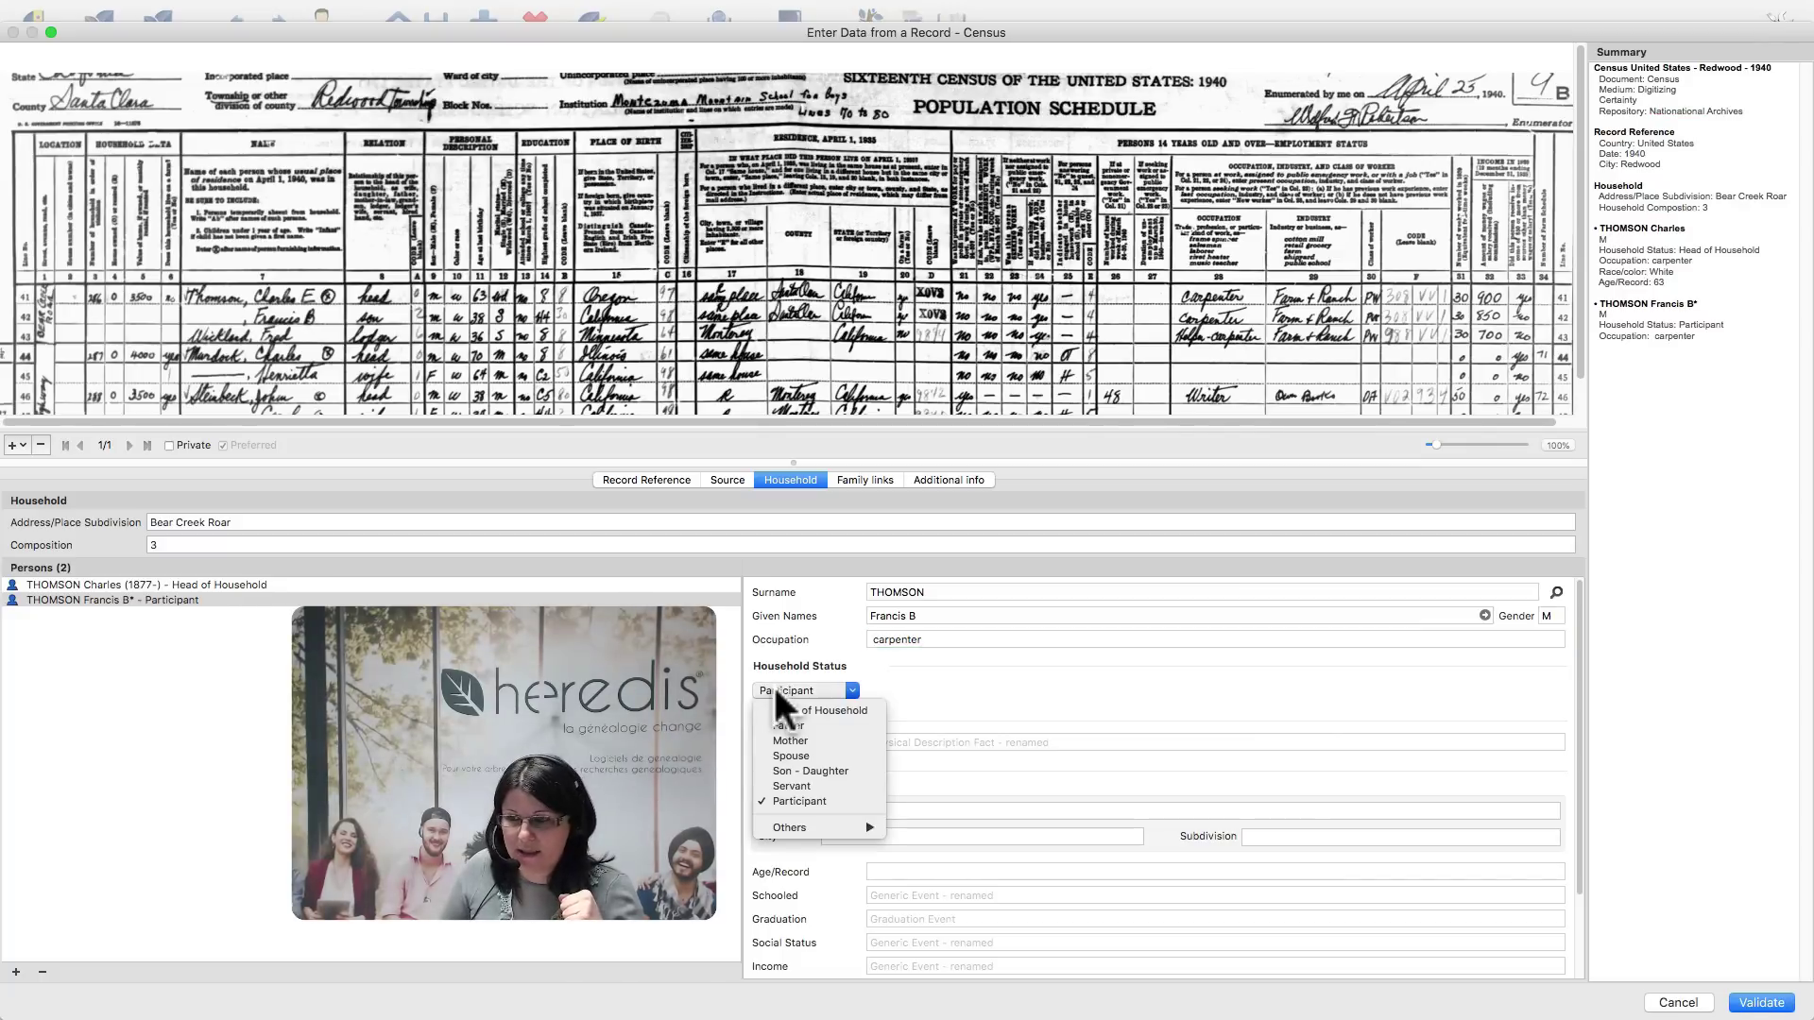
{"action": "left_click", "coordinate": [780, 771]}
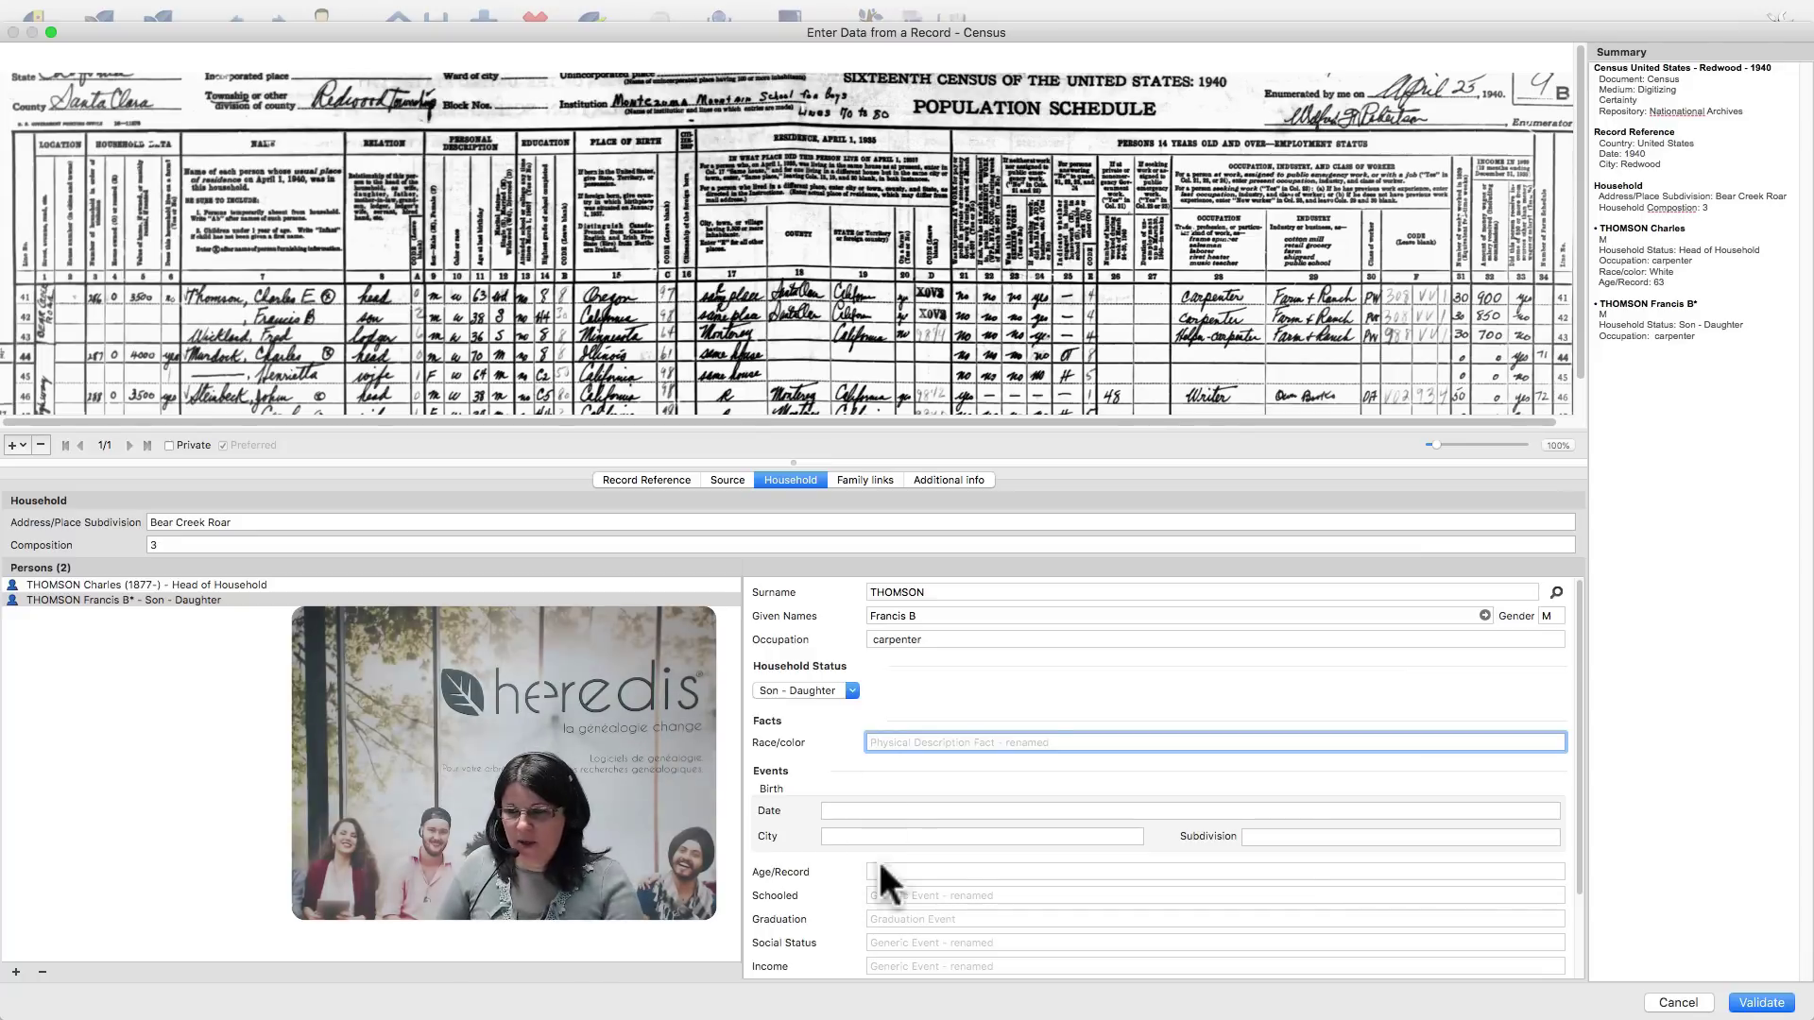
Set the son's age in the record to 38, leaving the race/color and other event fields blank.
{"action": "left_click", "coordinate": [927, 871]}
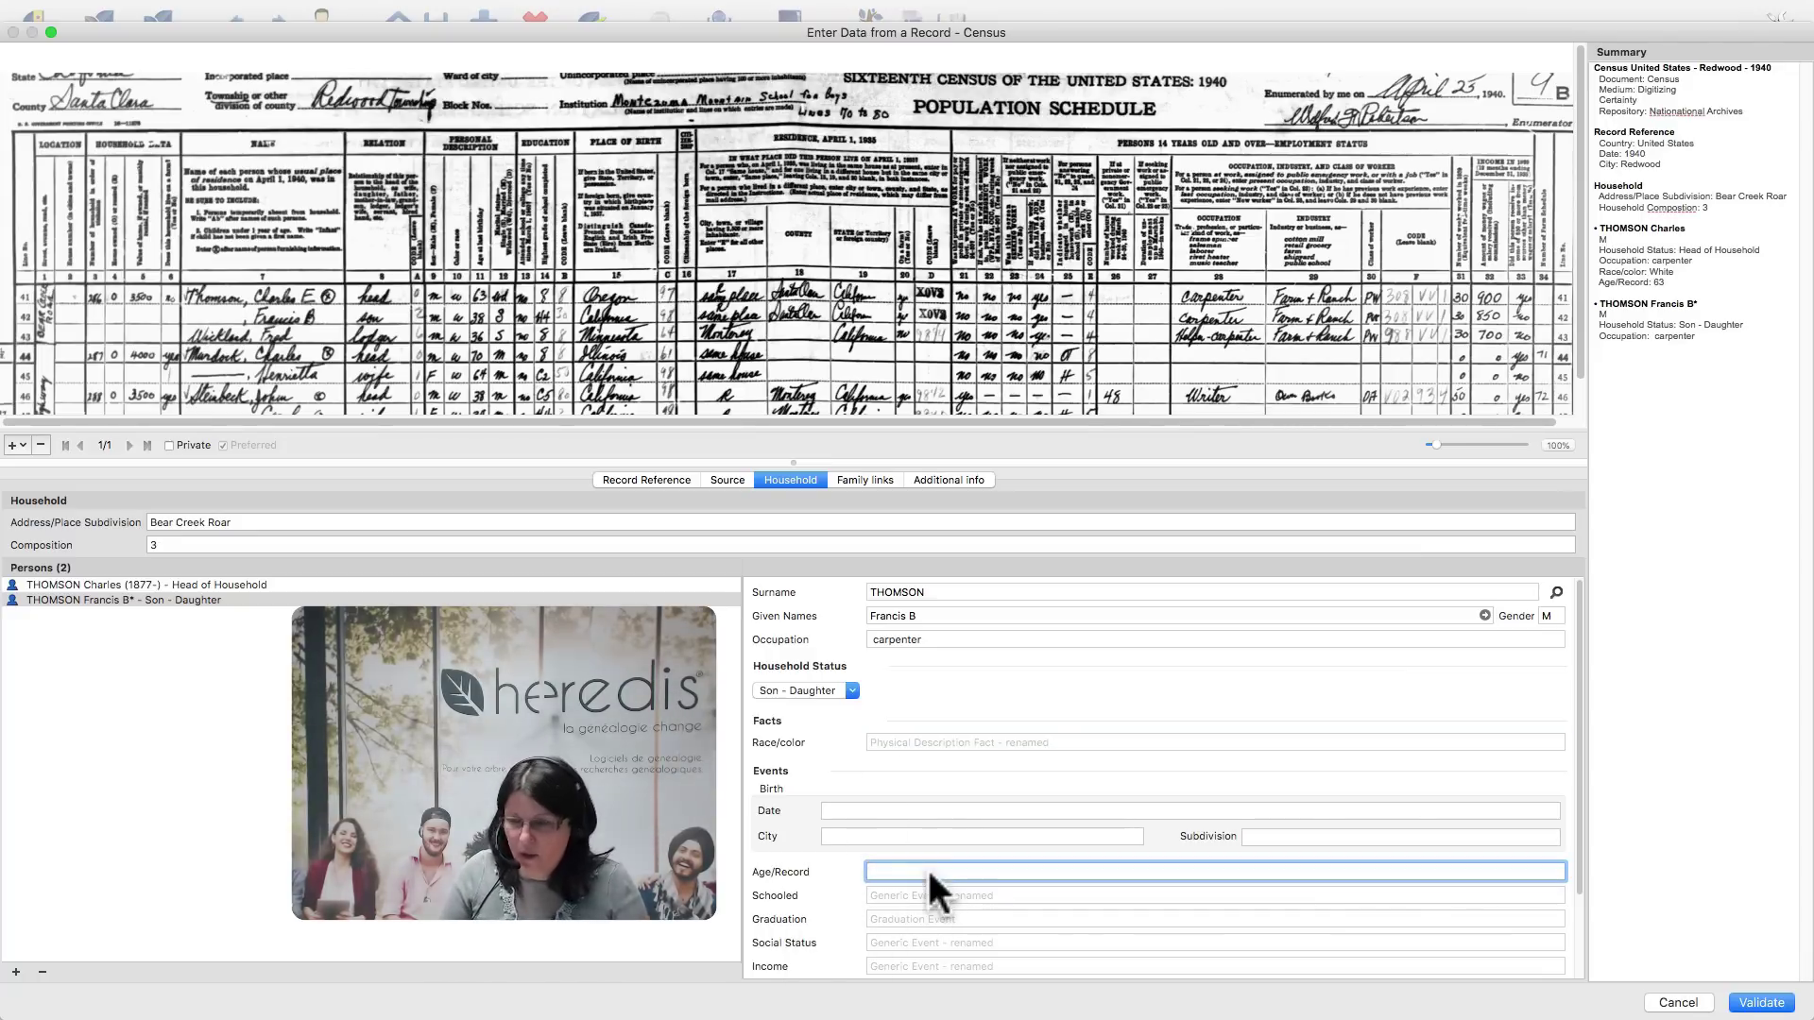
{"action": "type", "text": "38"}
{"action": "left_click", "coordinate": [911, 890]}
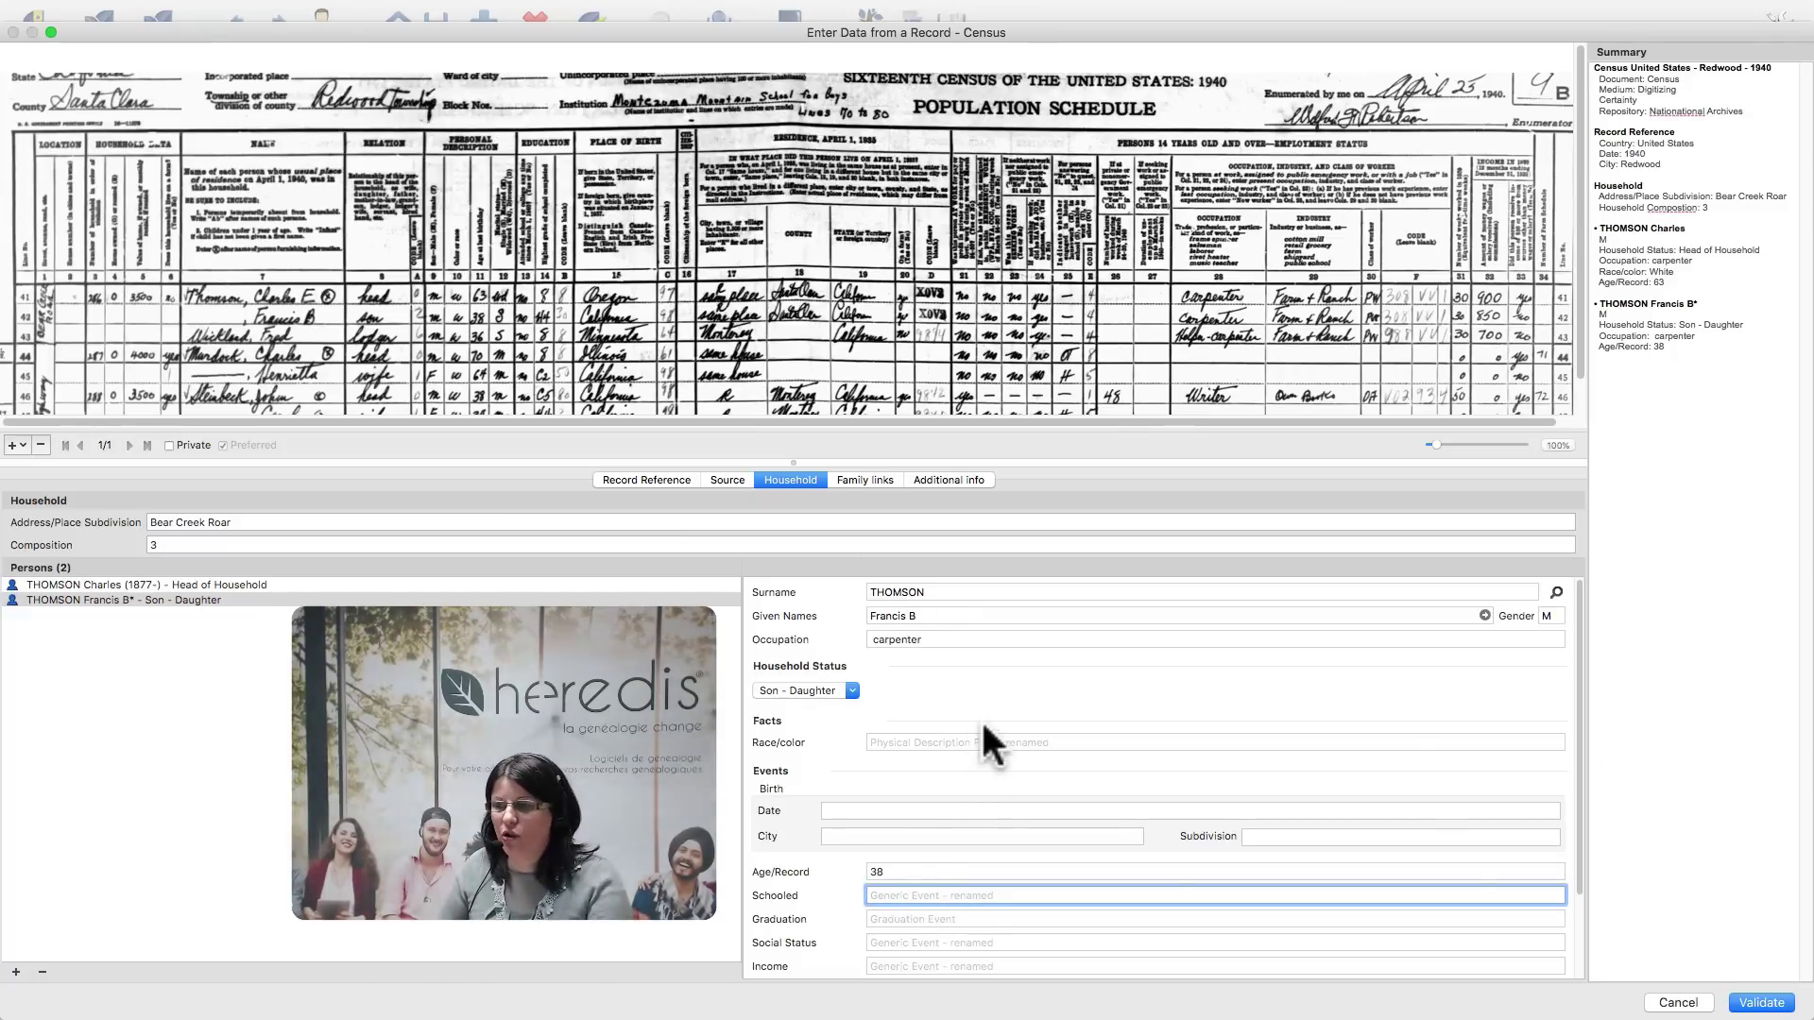
{"action": "scroll", "coordinate": [914, 854], "scroll_direction": "down", "scroll_amount": 1}
{"action": "scroll", "coordinate": [921, 831], "scroll_direction": "down", "scroll_amount": 3}
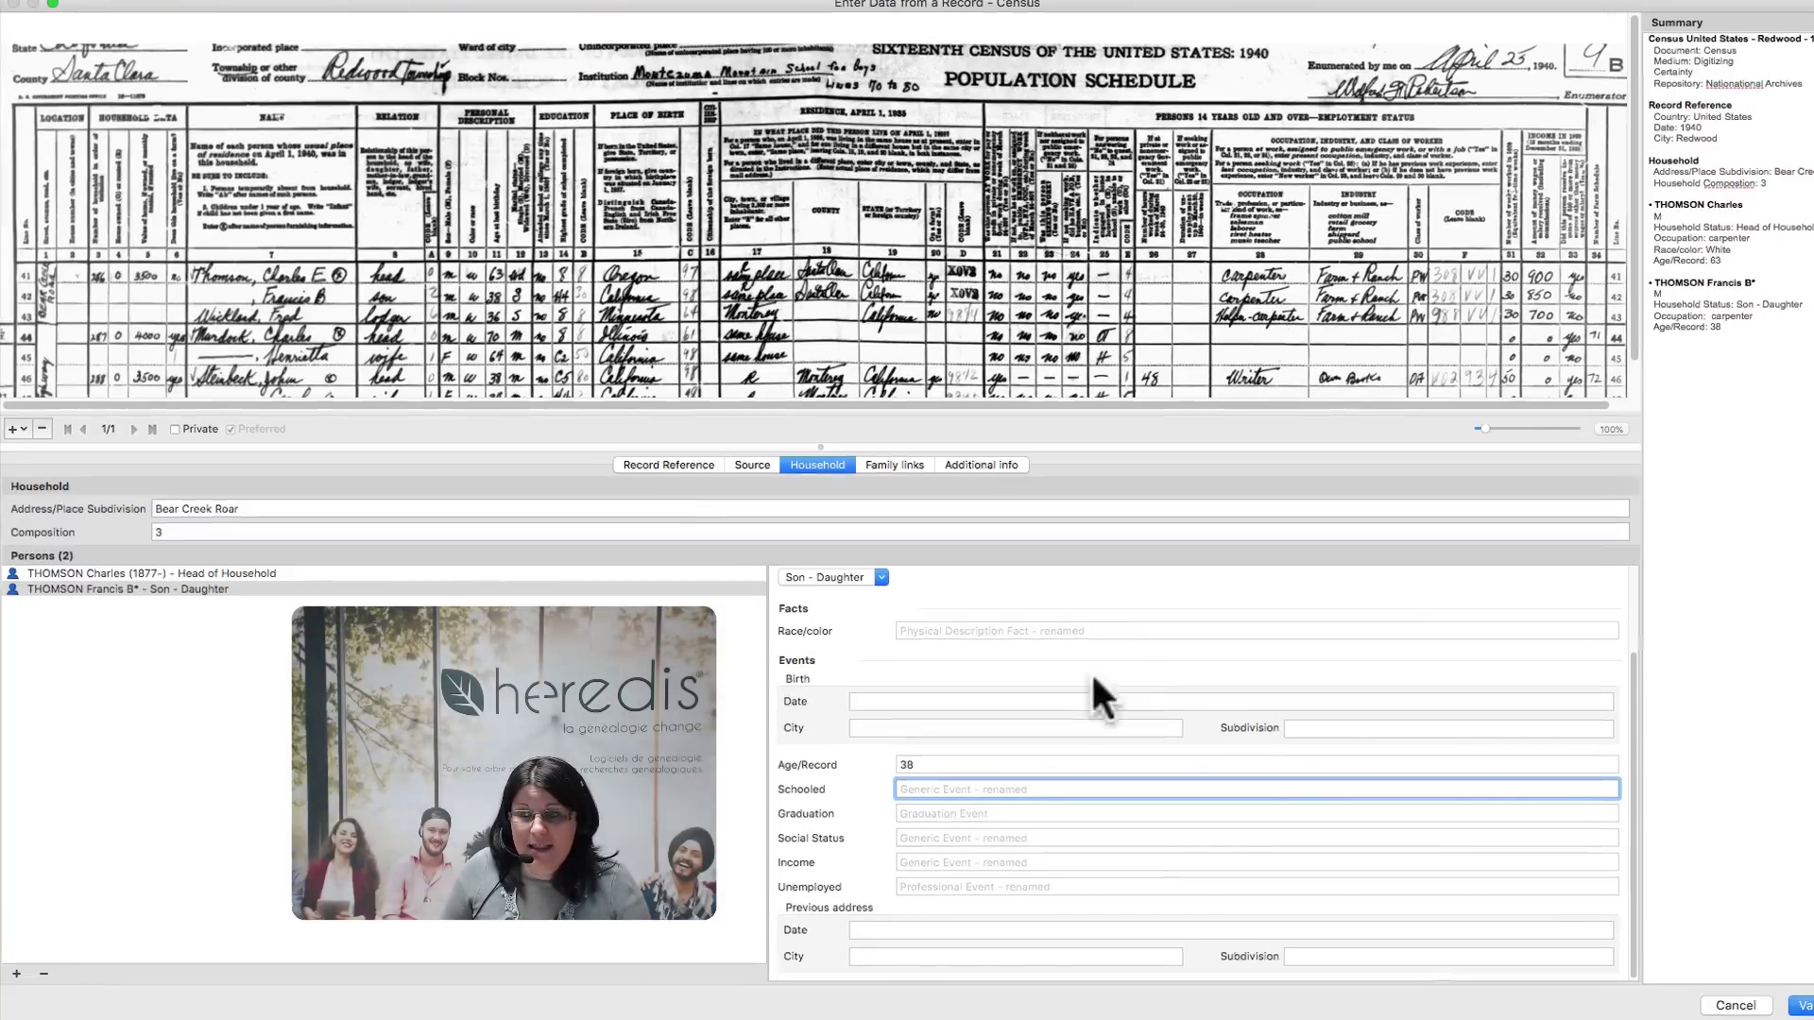
{"action": "scroll", "coordinate": [1090, 670], "scroll_direction": "up", "scroll_amount": 3}
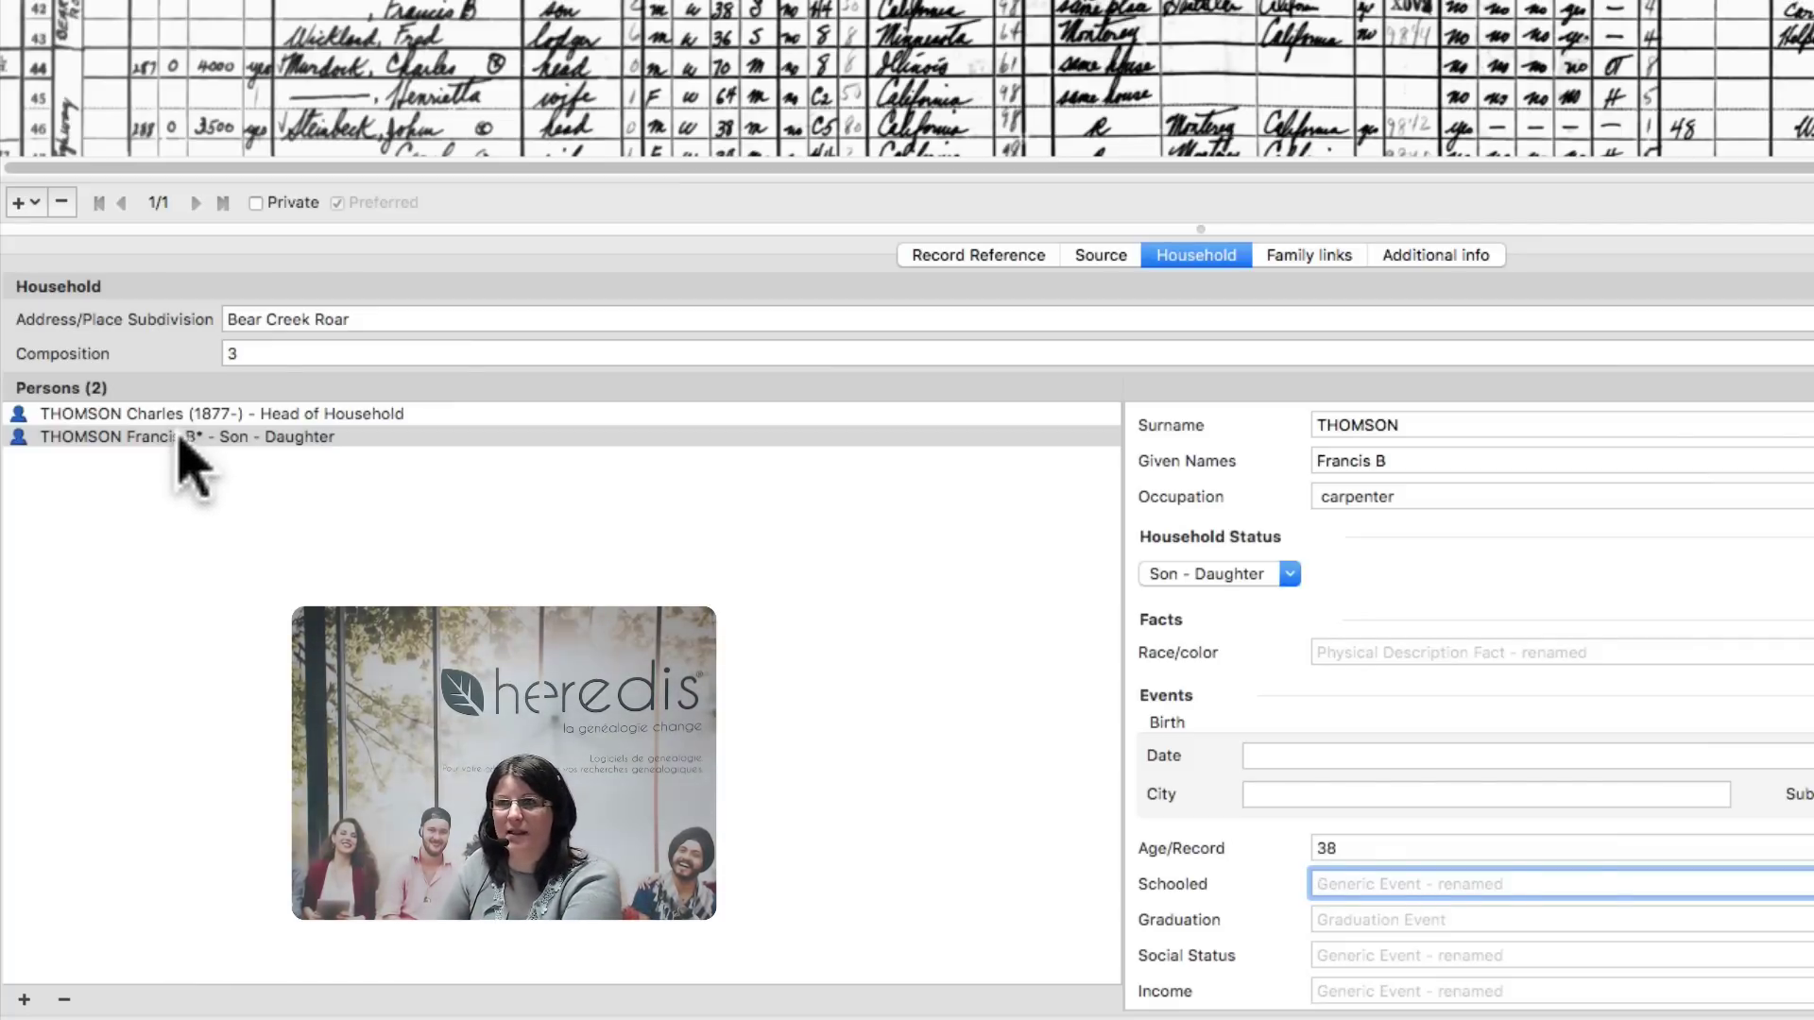
Add a third person to the household with the surname and given name from census line 43, gender M.
{"action": "left_click", "coordinate": [24, 999]}
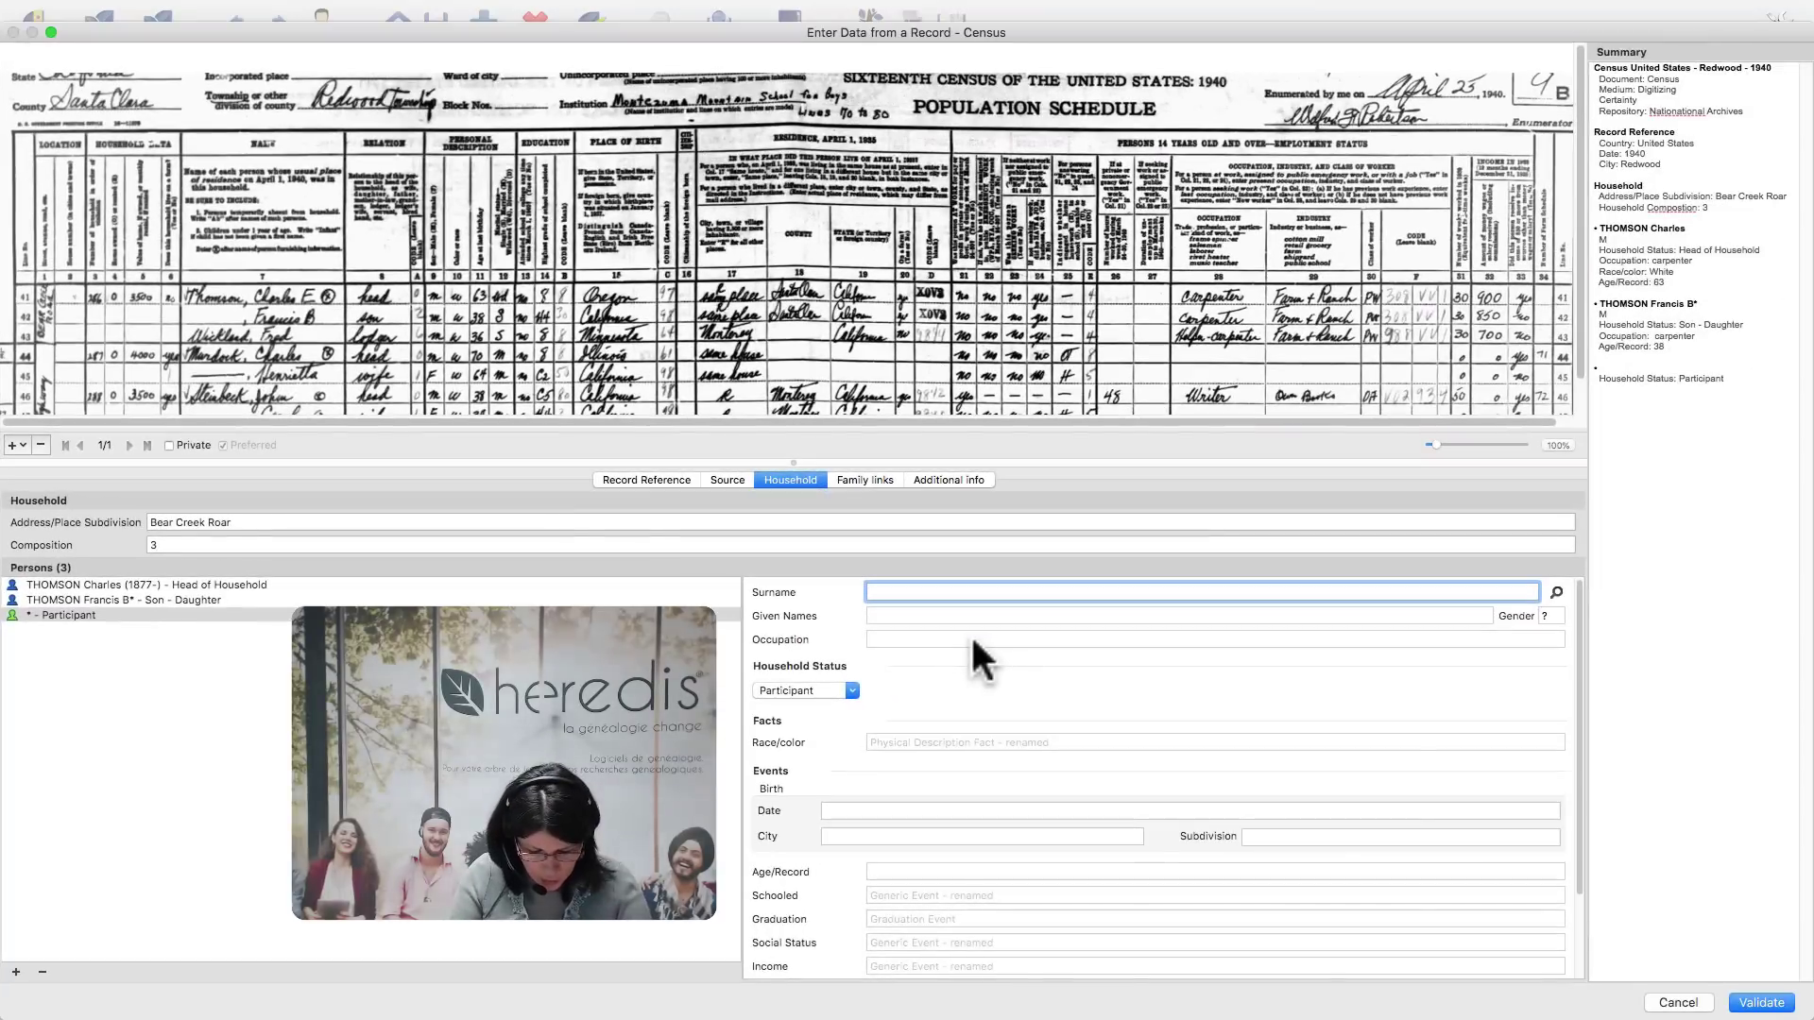
{"action": "type", "text": "W"}
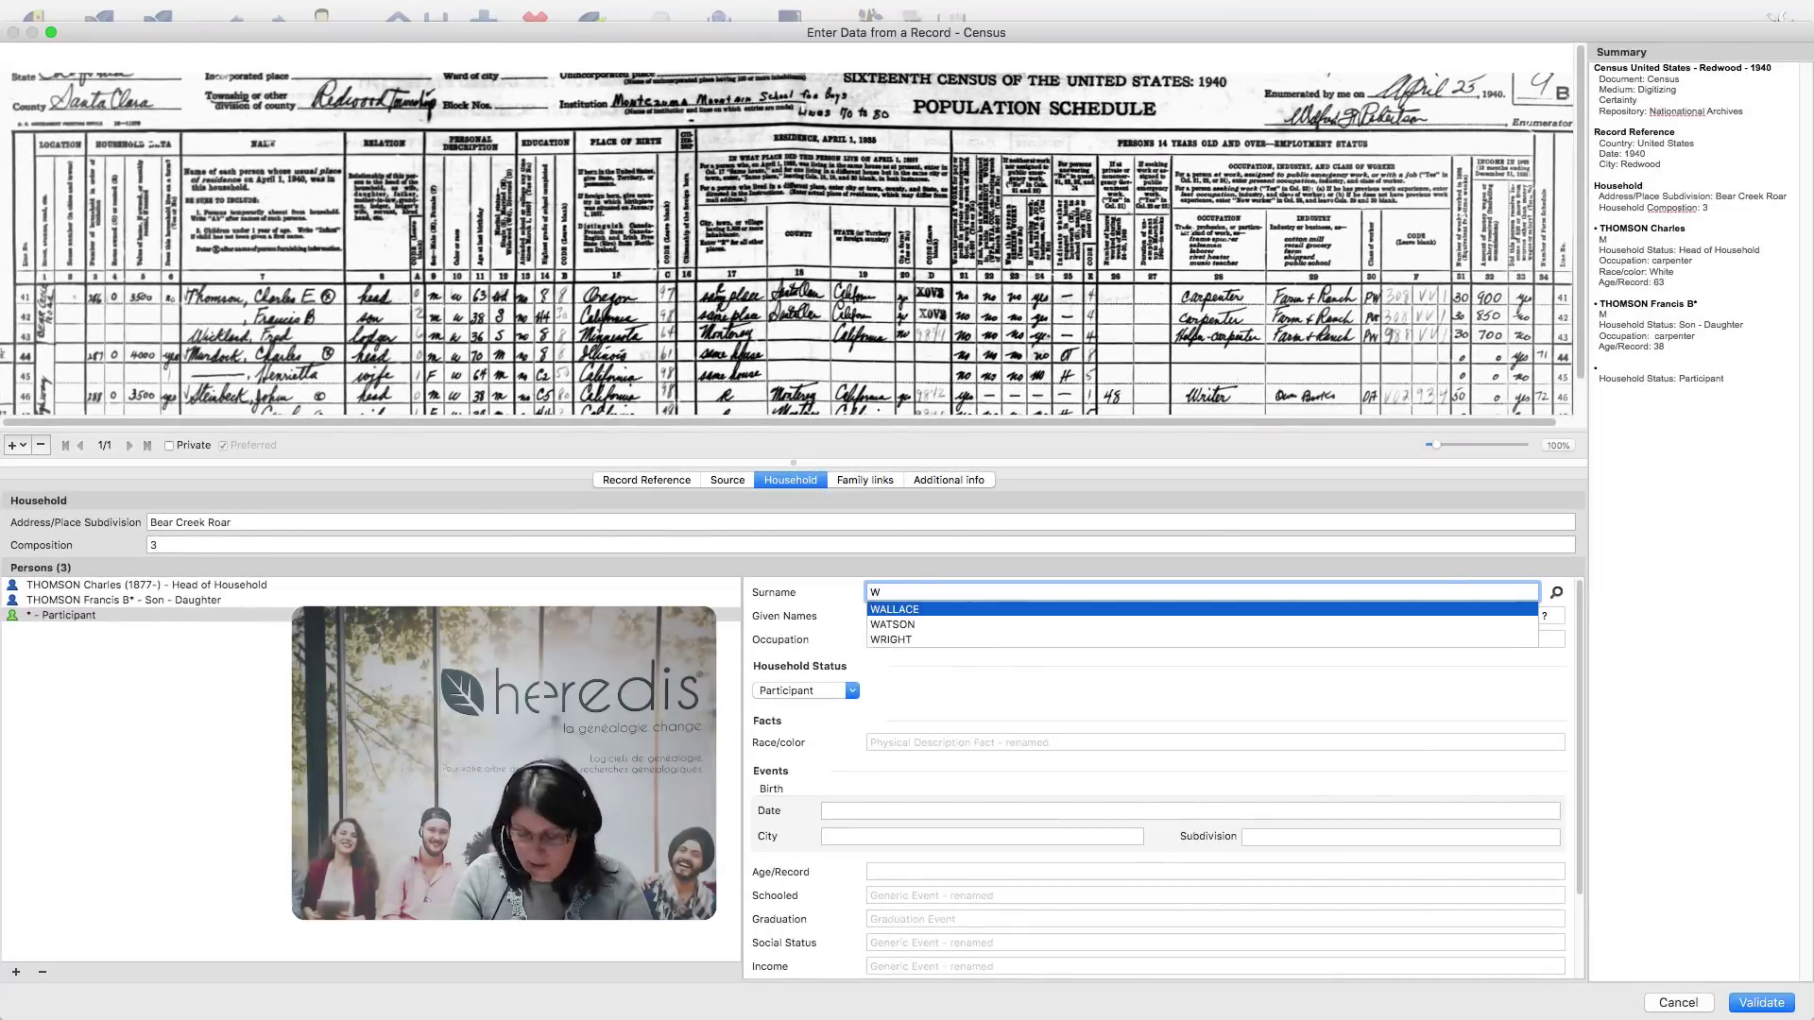
{"action": "type", "text": "ICKLORD"}
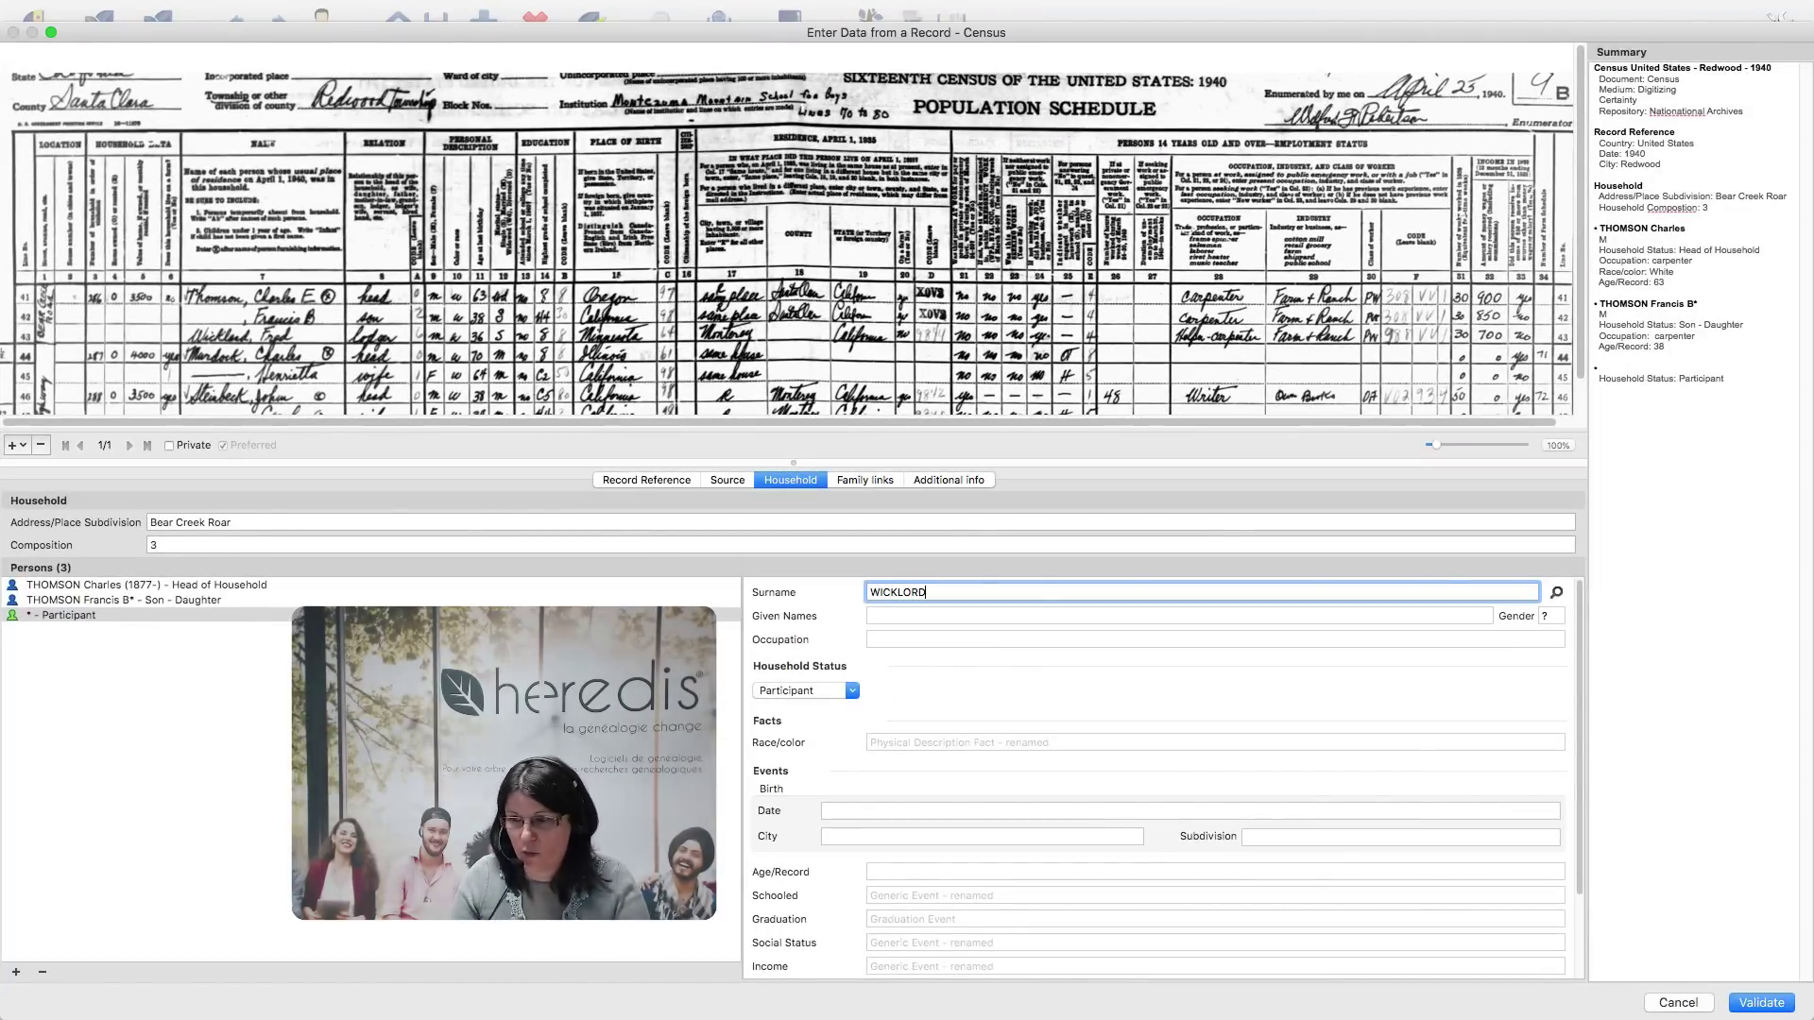
{"action": "left_click", "coordinate": [1178, 615]}
{"action": "type", "text": "F"}
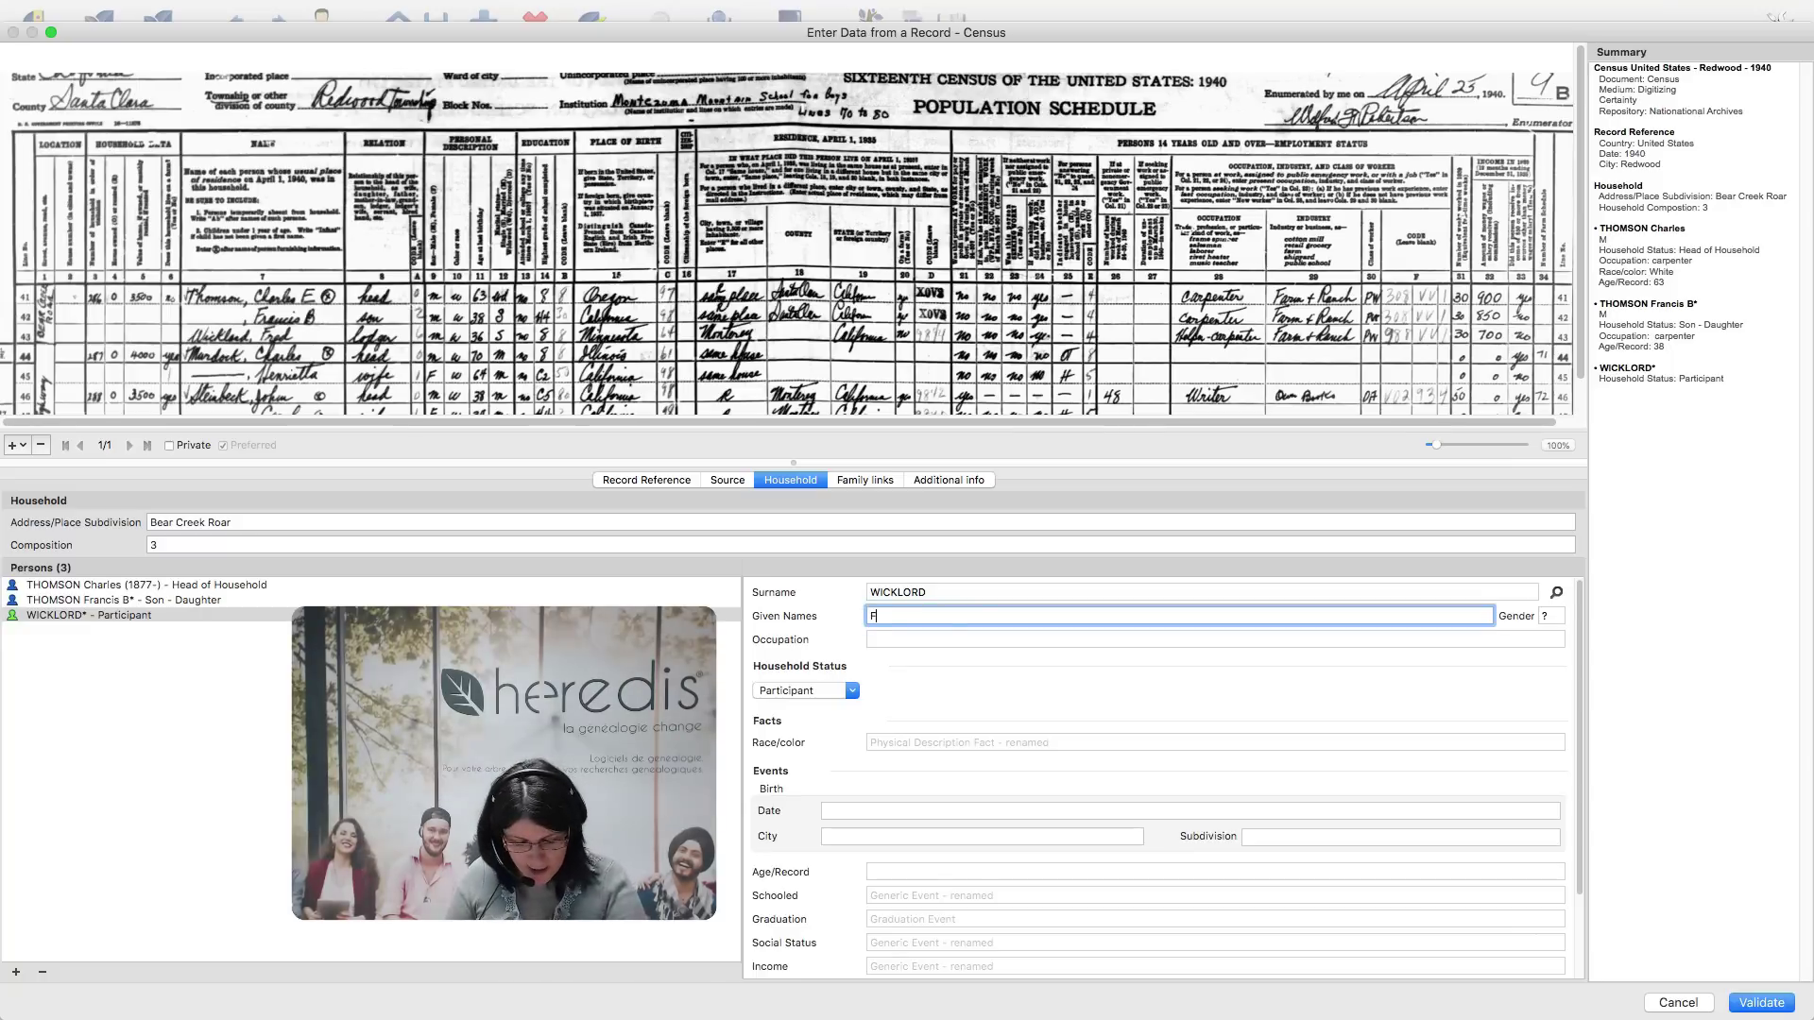
{"action": "type", "text": "red"}
{"action": "key", "text": "Tab"}
{"action": "type", "text": "M"}
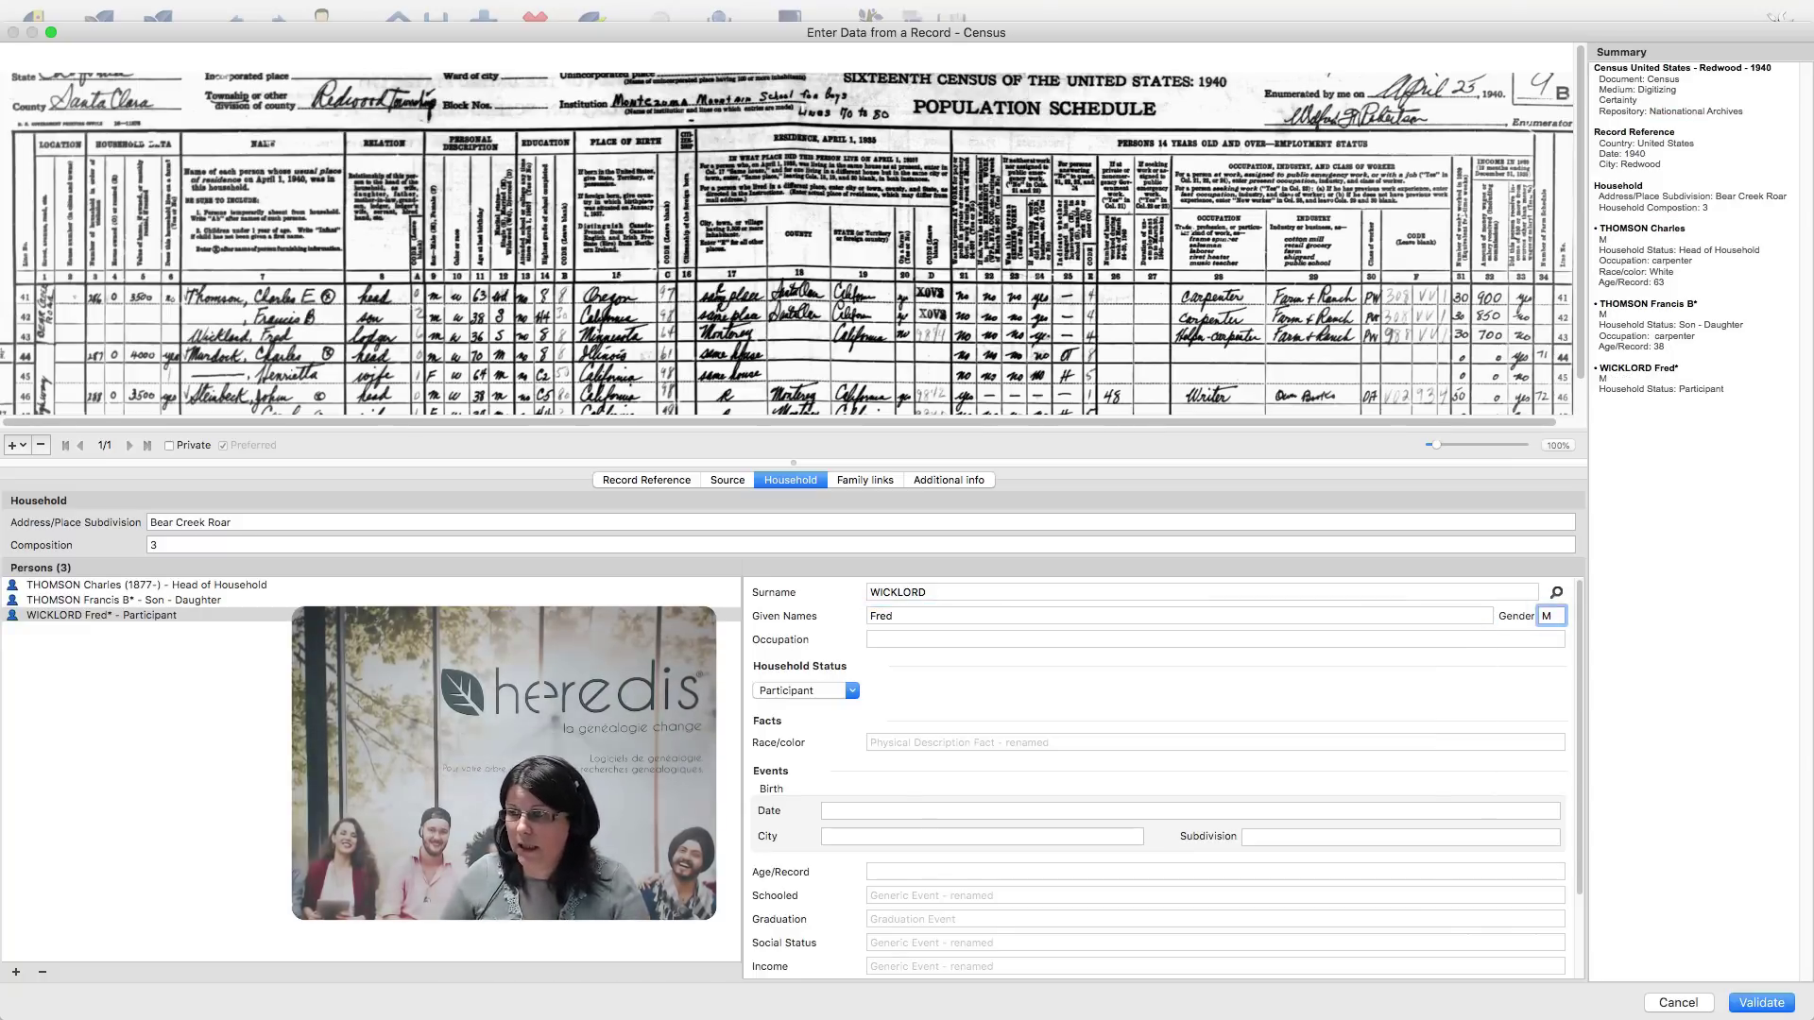
Set the third household member's occupation to helper carpenter.
{"action": "left_click", "coordinate": [954, 639]}
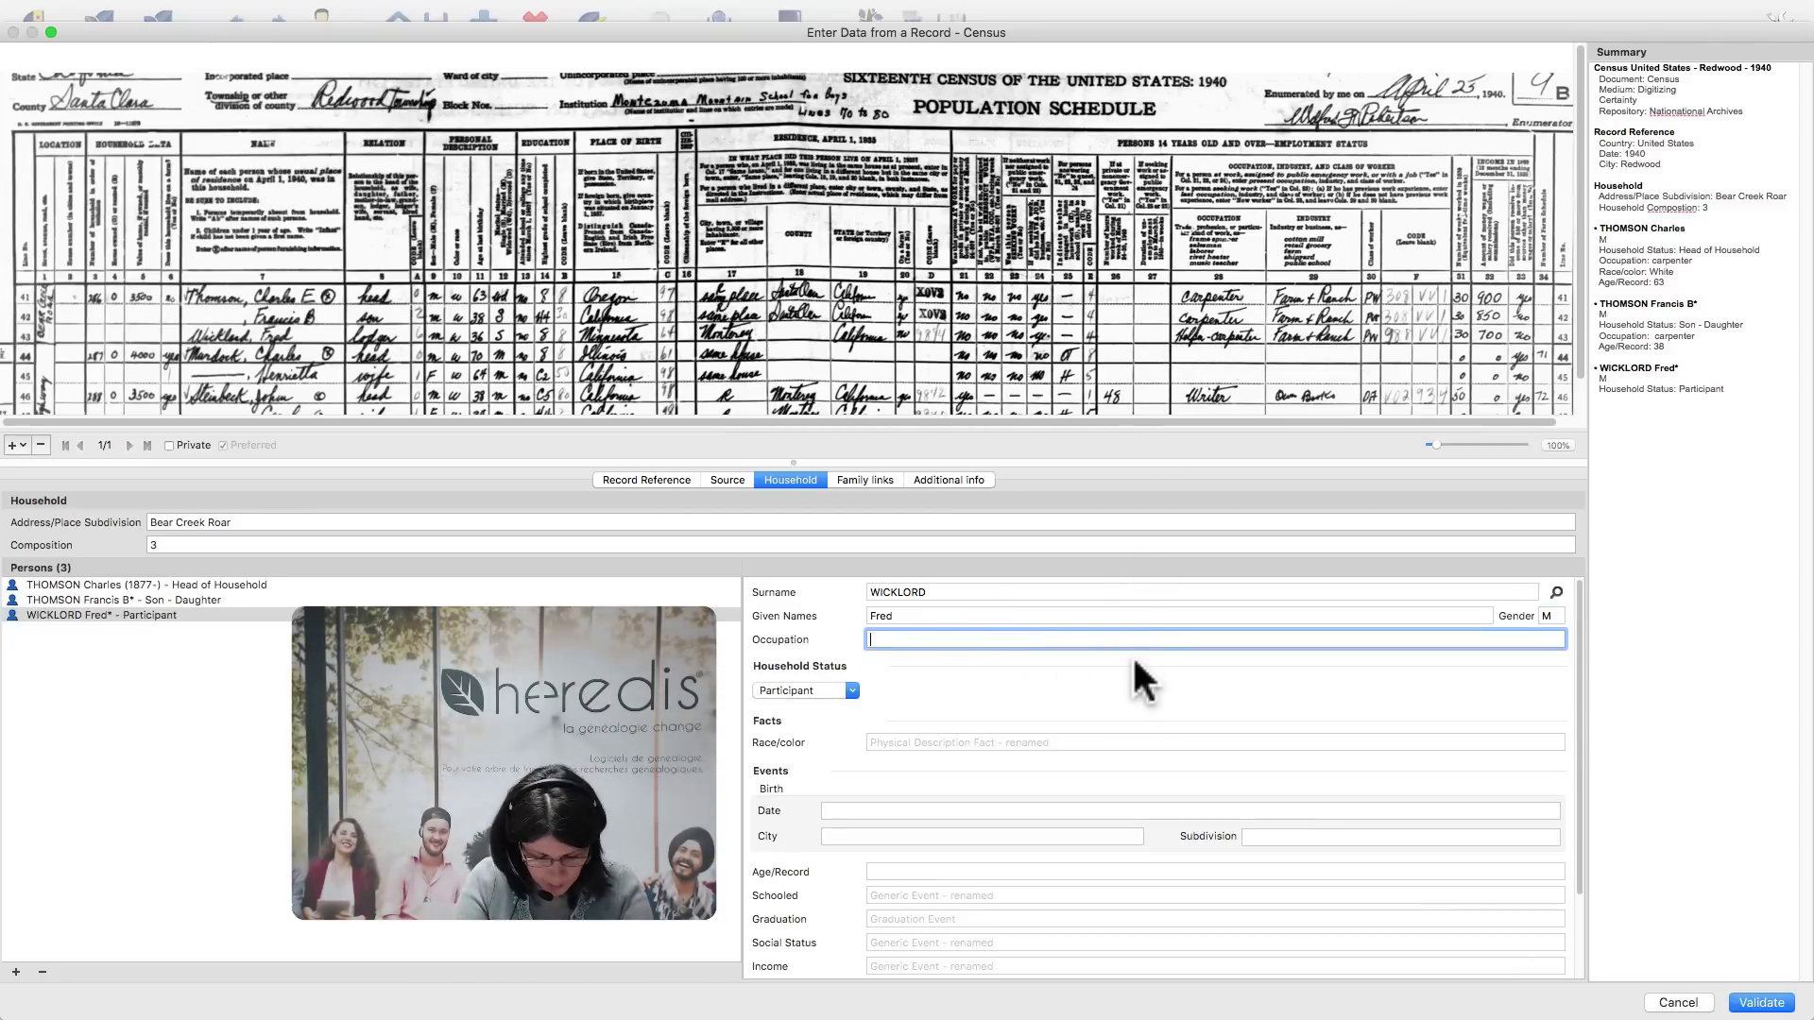
{"action": "type", "text": "helper c"}
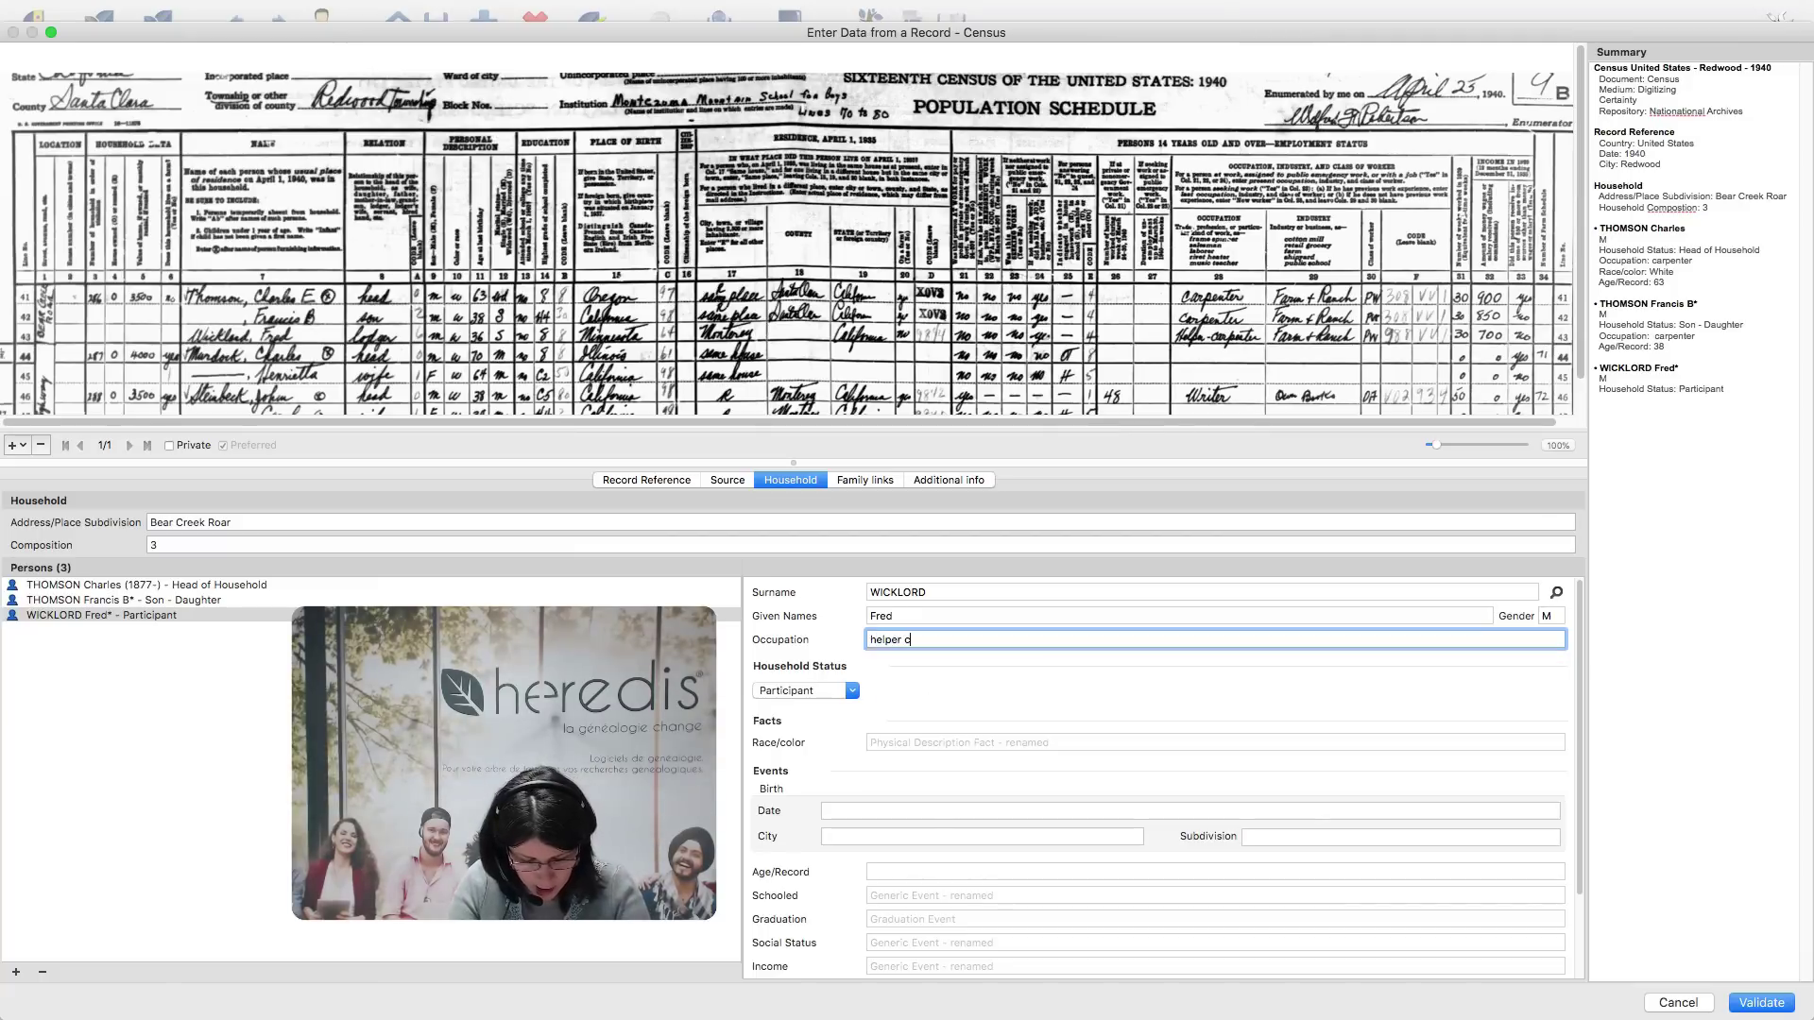
{"action": "type", "text": "arpenter"}
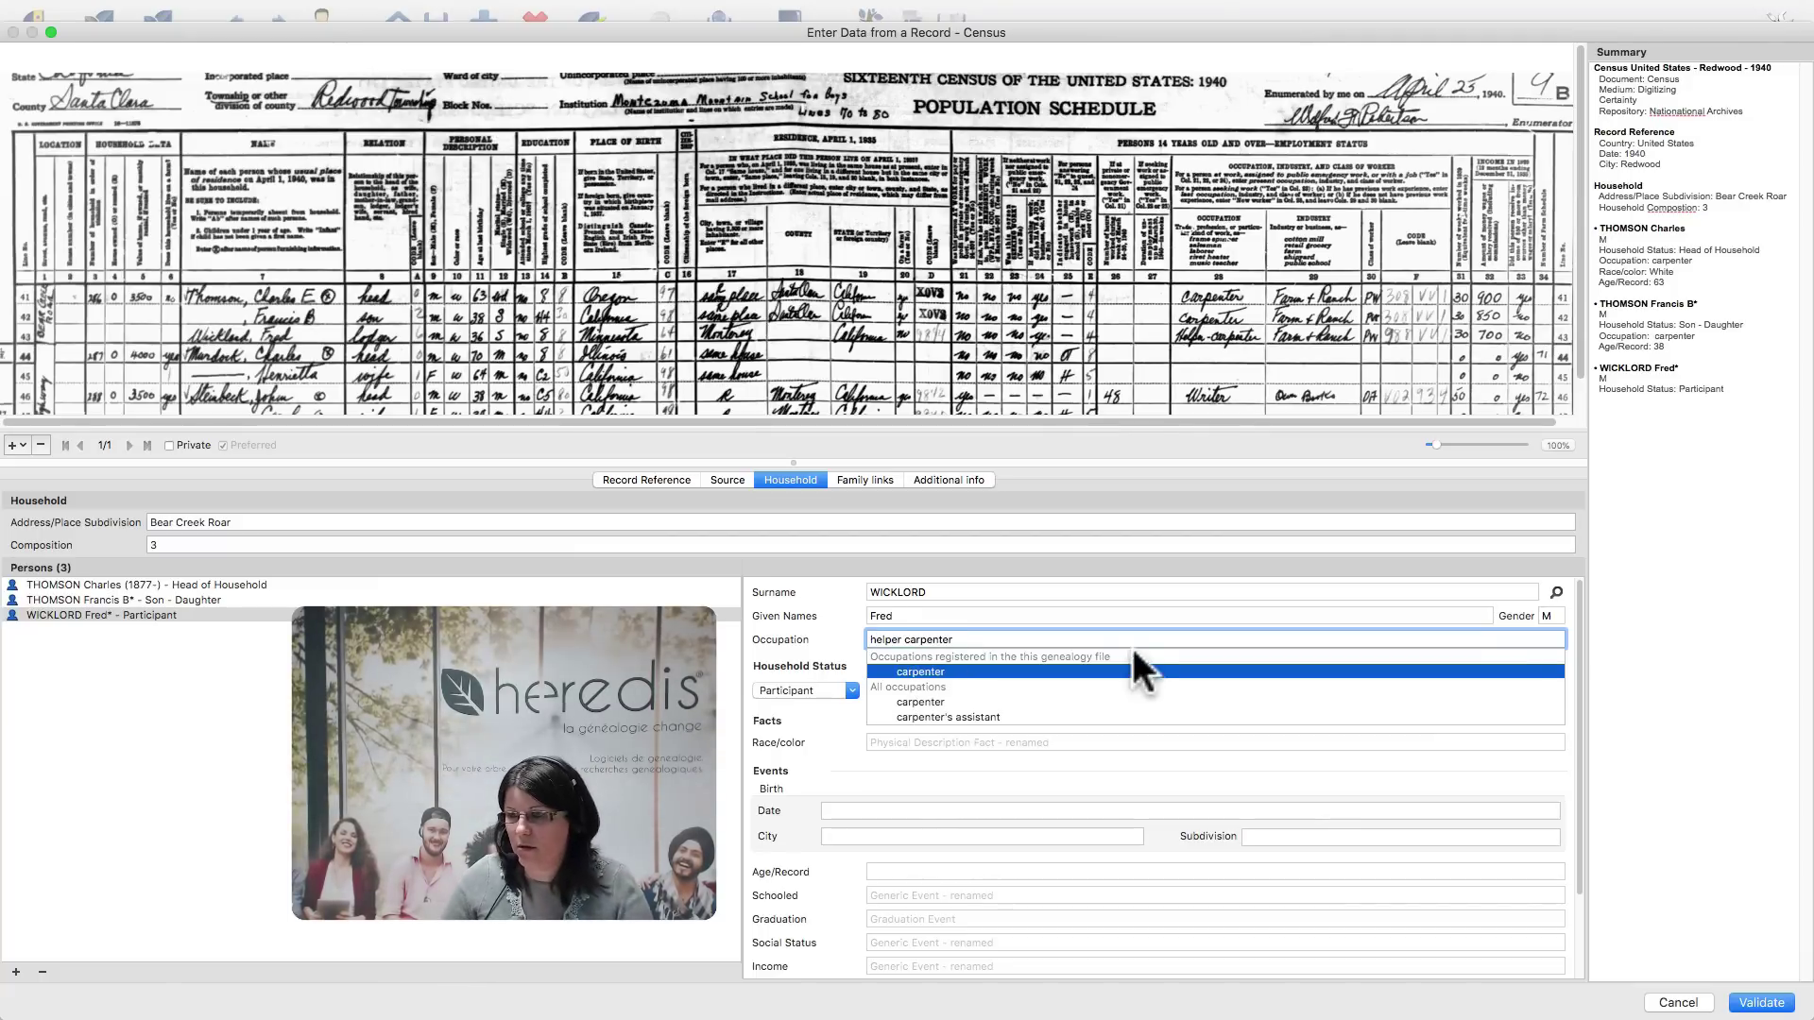
{"action": "left_click", "coordinate": [1061, 812]}
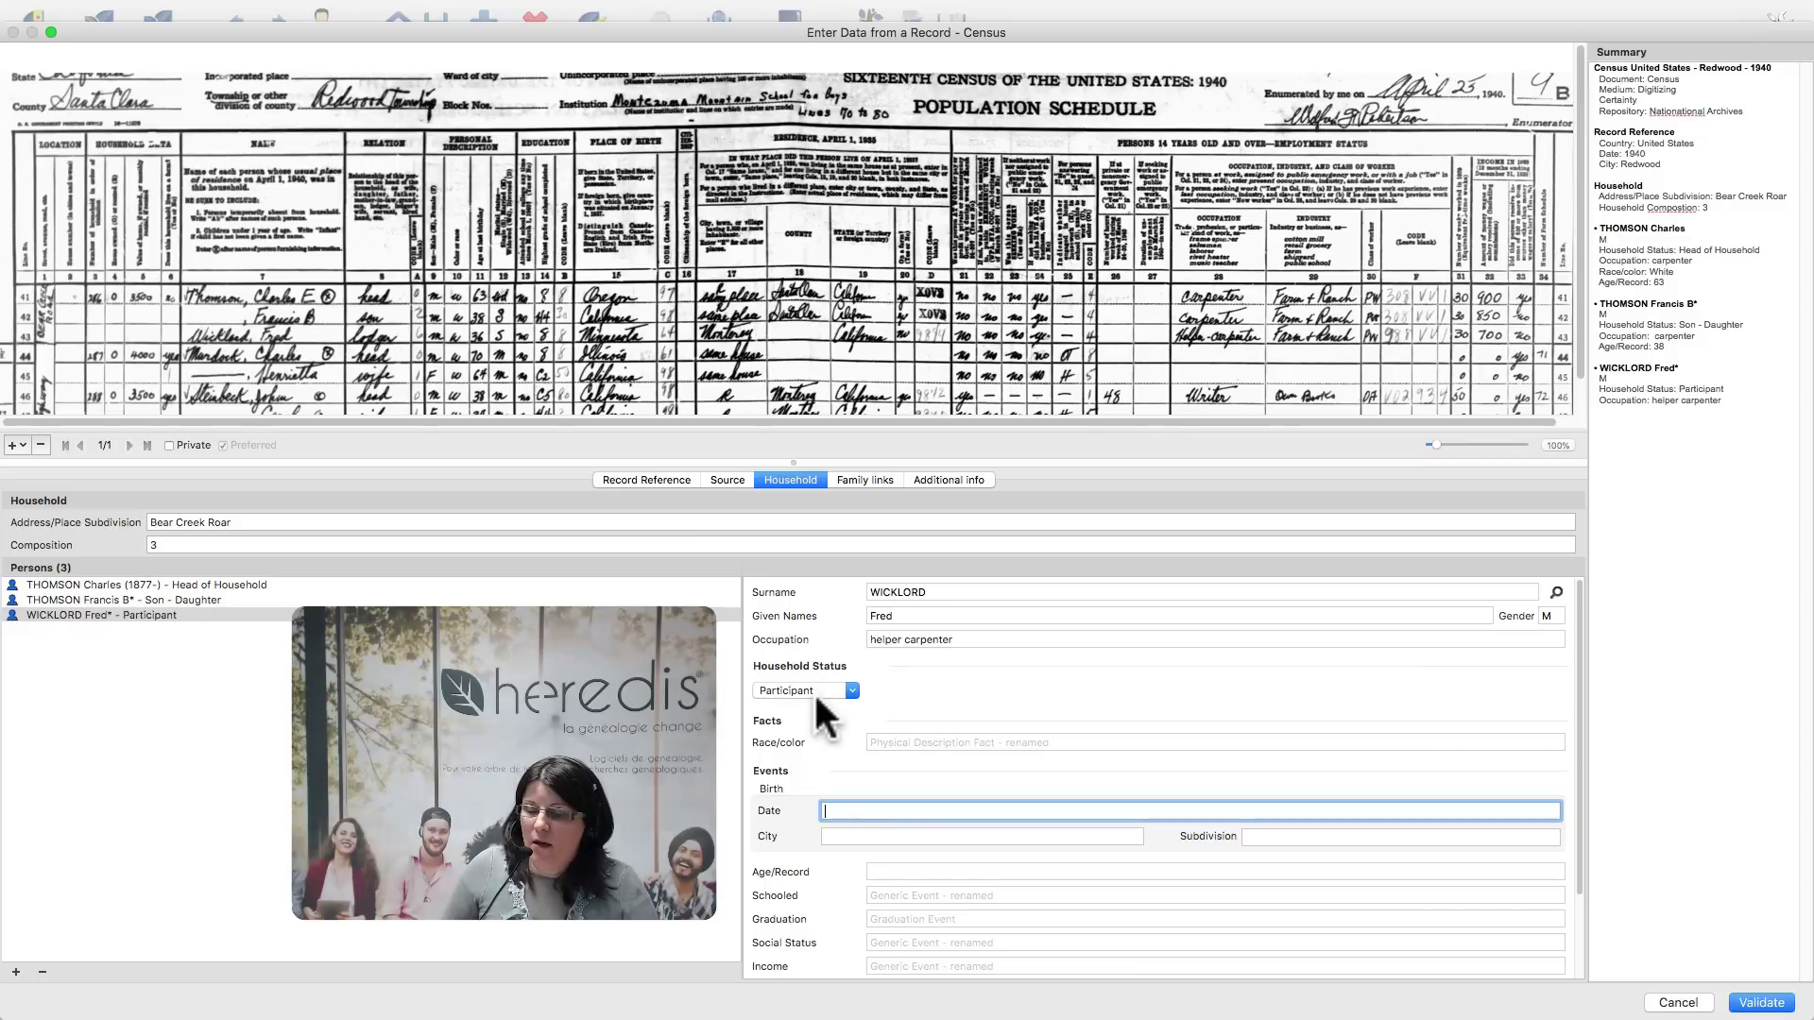
Set the third household member's household status to Other Role and describe the role as Lodger.
{"action": "left_click", "coordinate": [769, 690]}
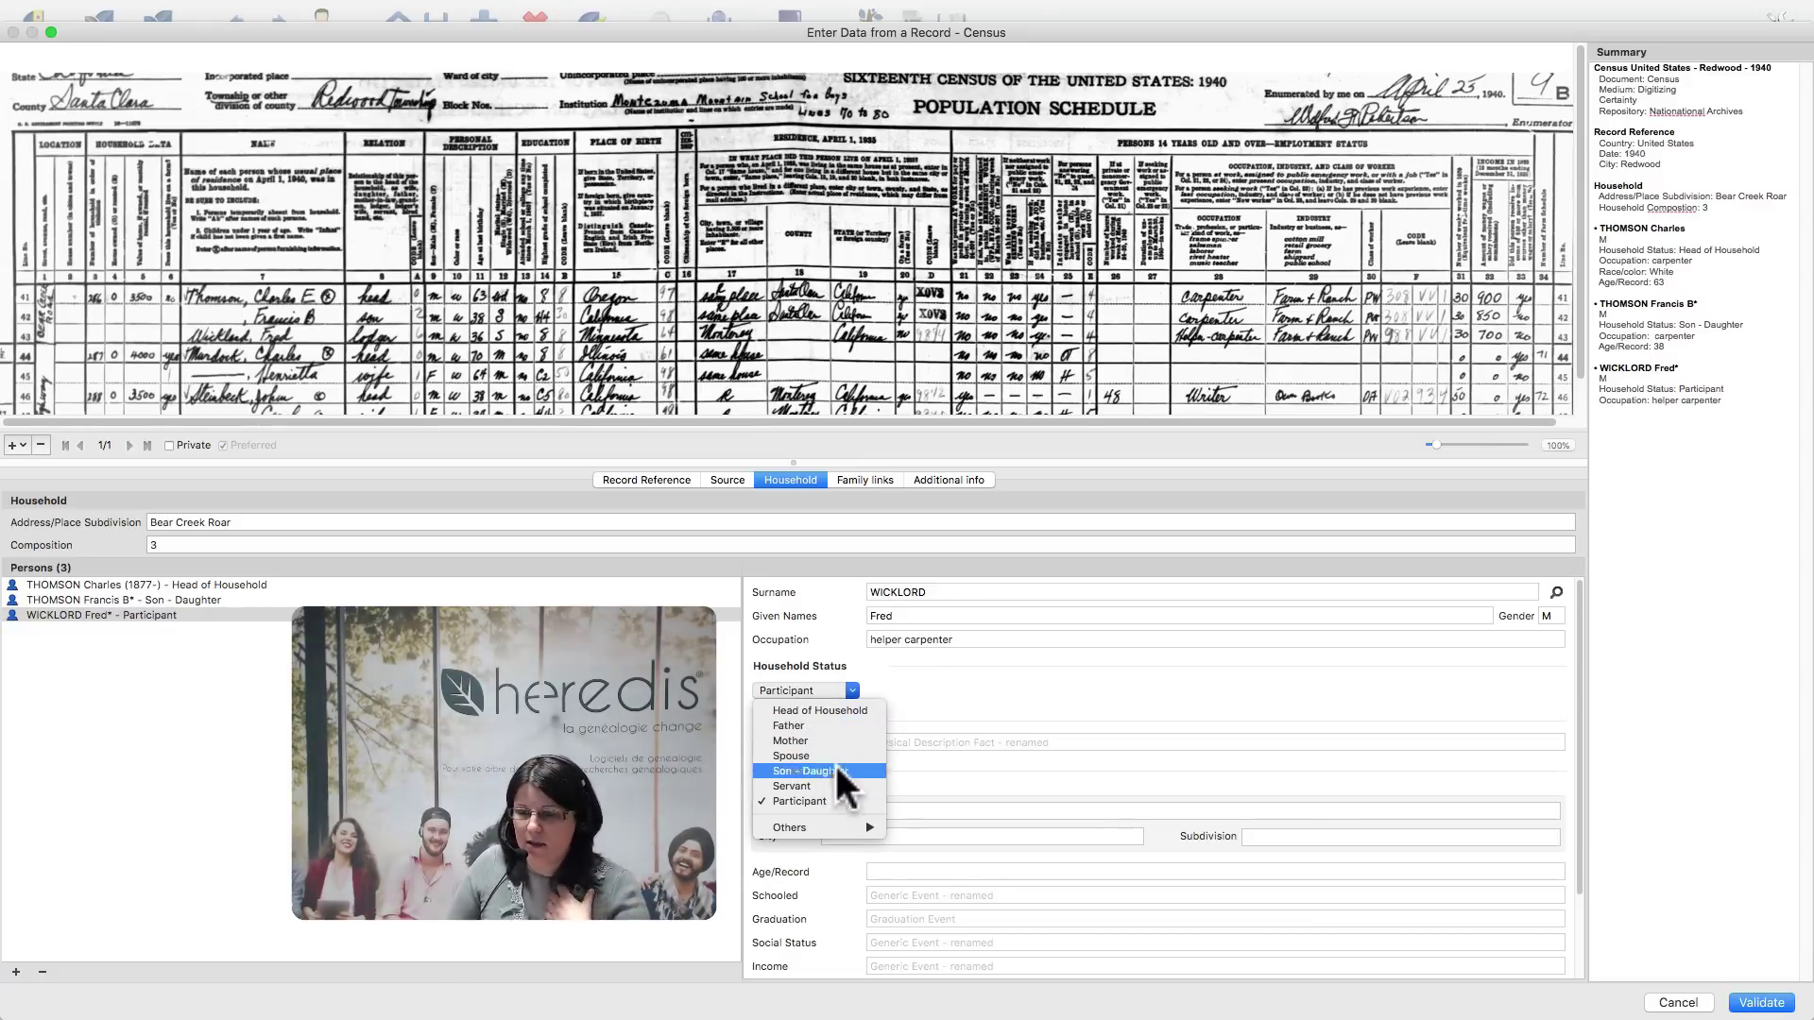
{"action": "mouse_move", "coordinate": [832, 822]}
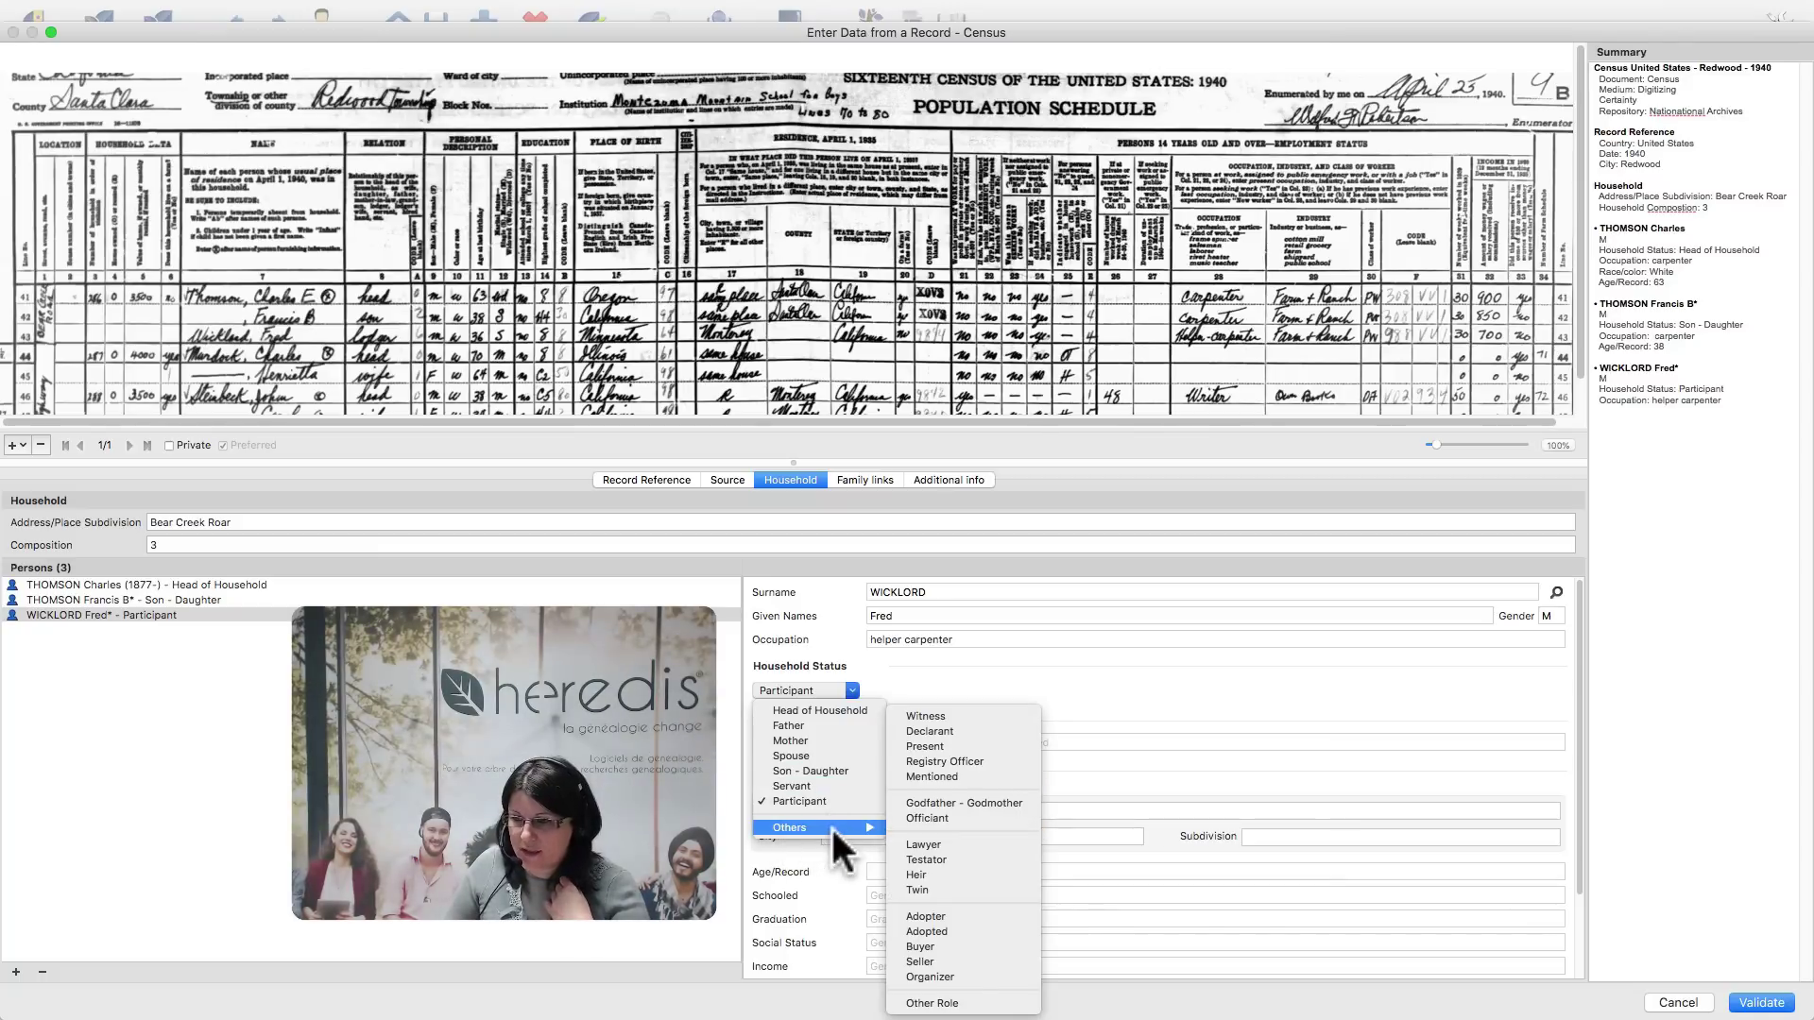
{"action": "left_click", "coordinate": [929, 1003]}
{"action": "left_click", "coordinate": [932, 687]}
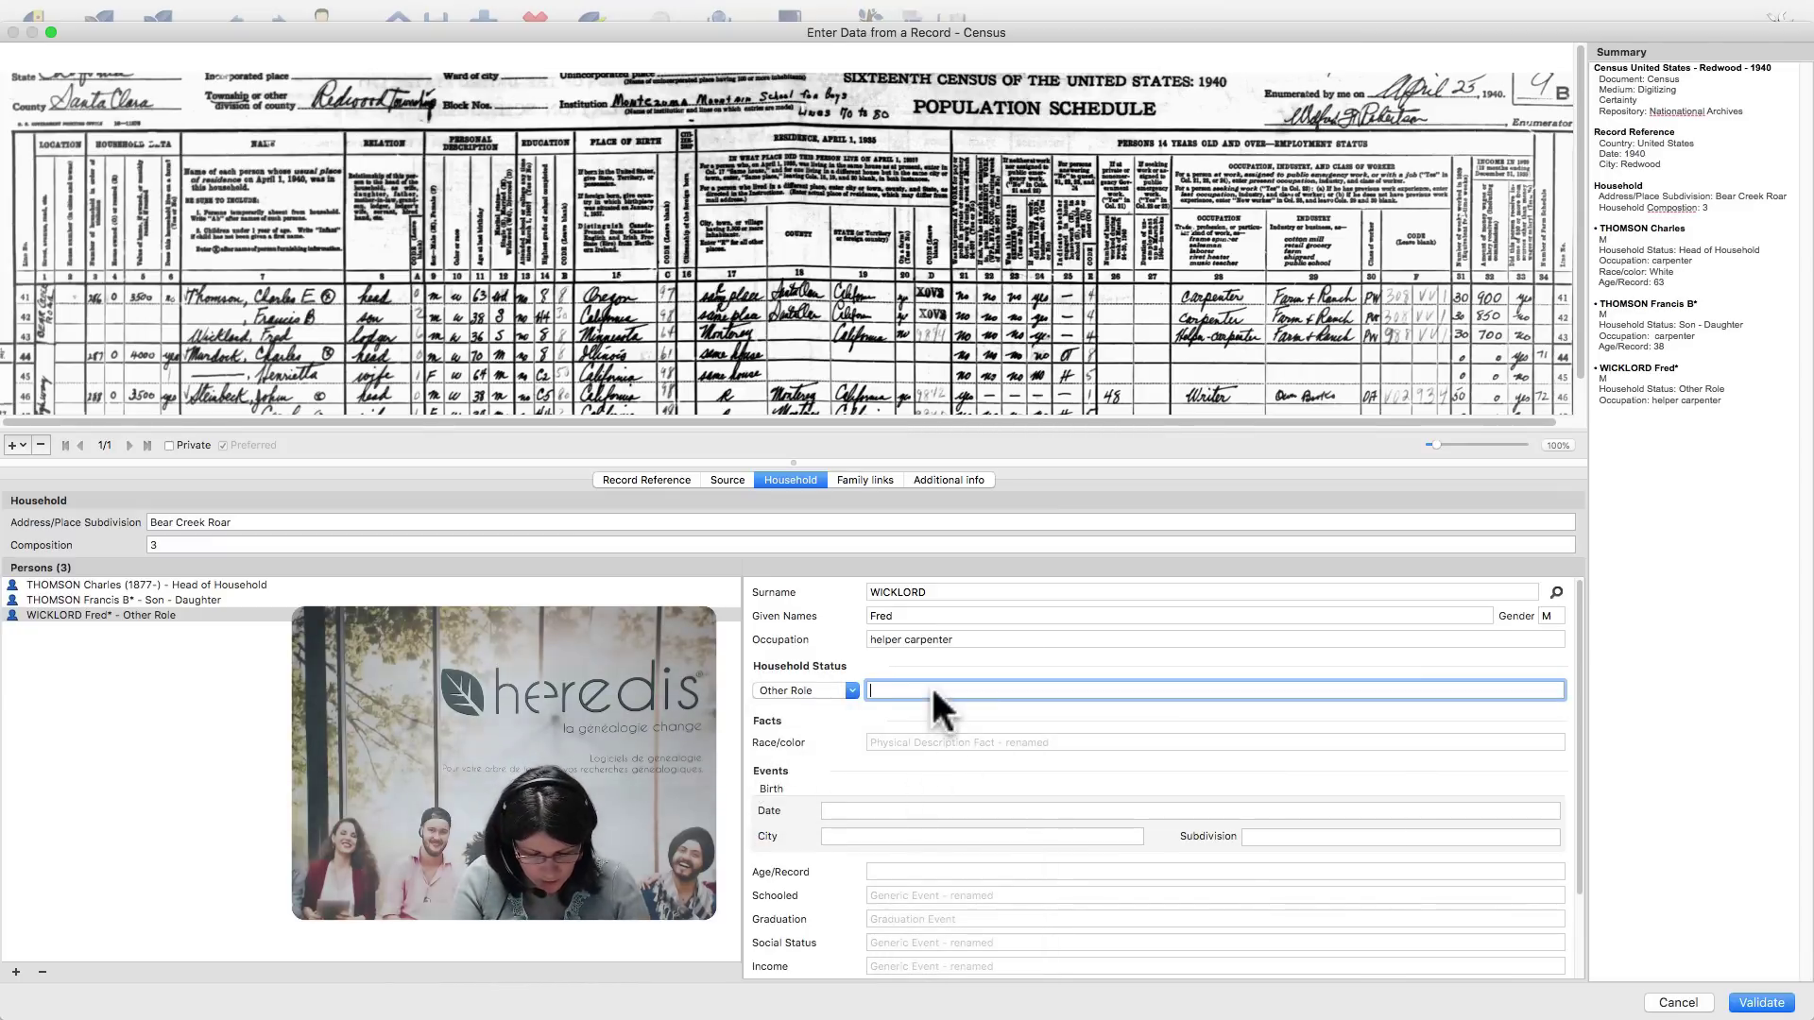
{"action": "type", "text": "Lodger"}
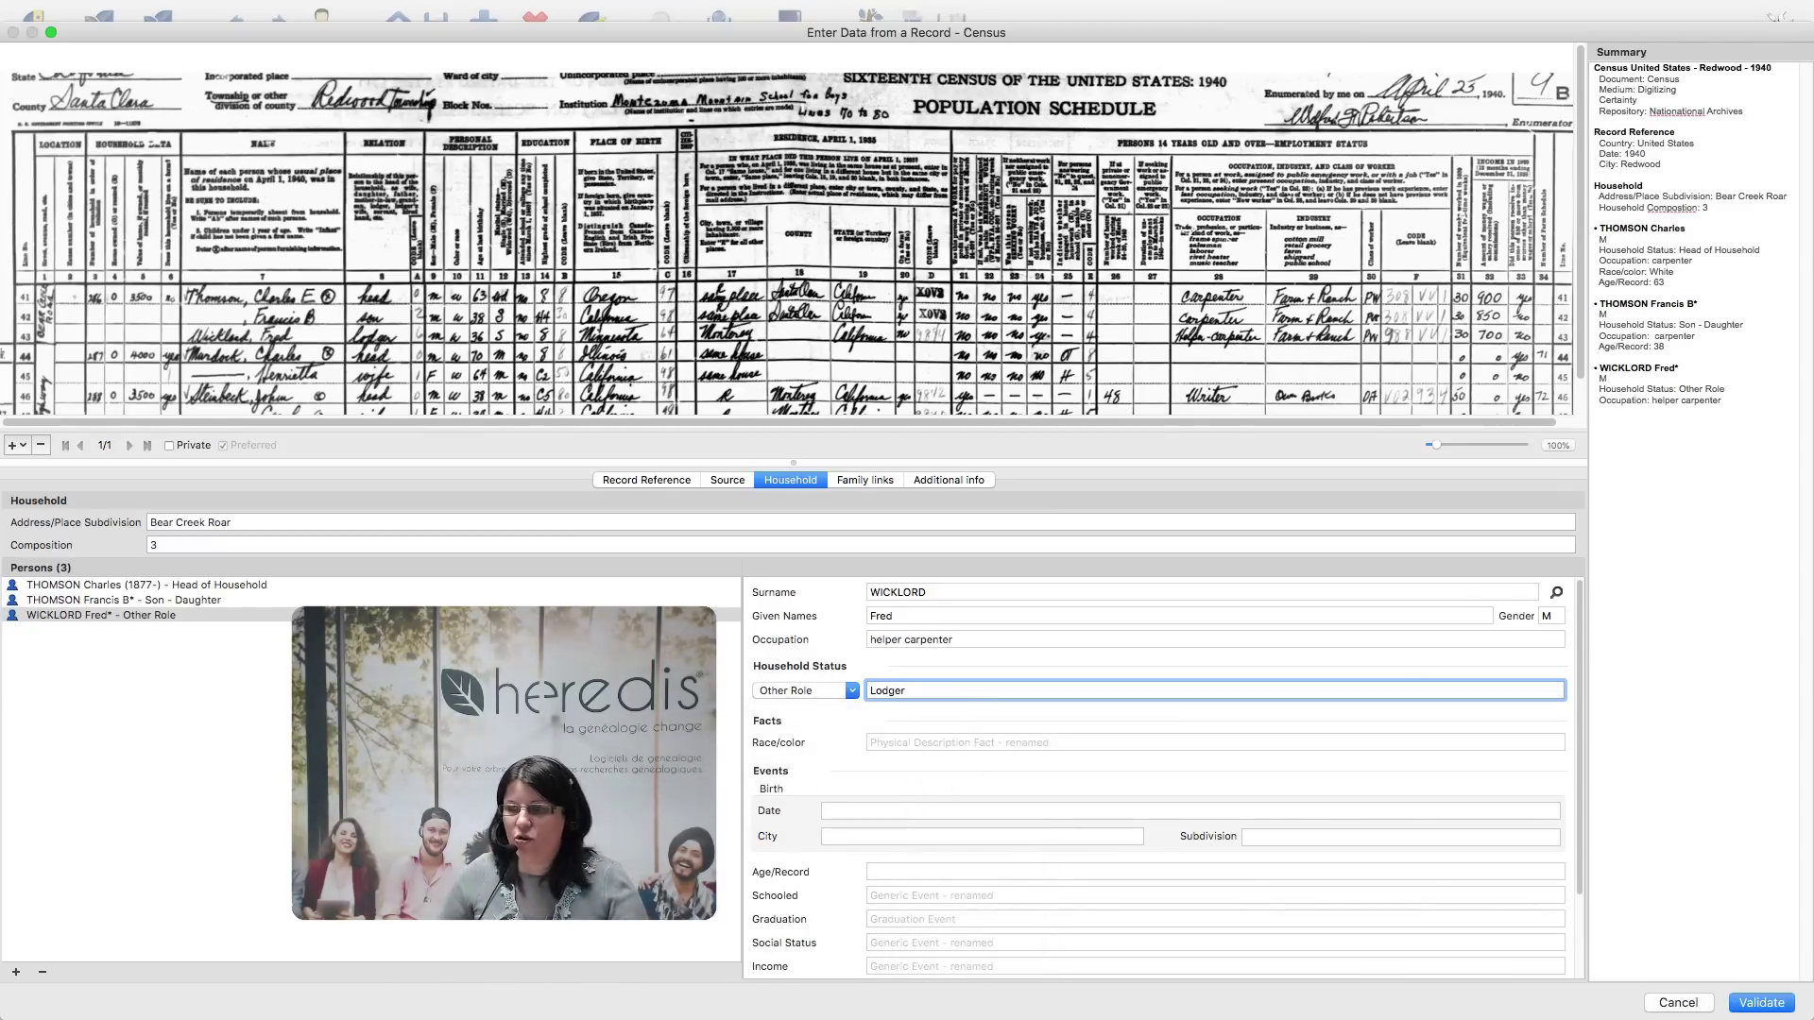
Set the lodger's race/color to White and age in the record to 36, leaving the birth and schooling details blank.
{"action": "left_click", "coordinate": [900, 740]}
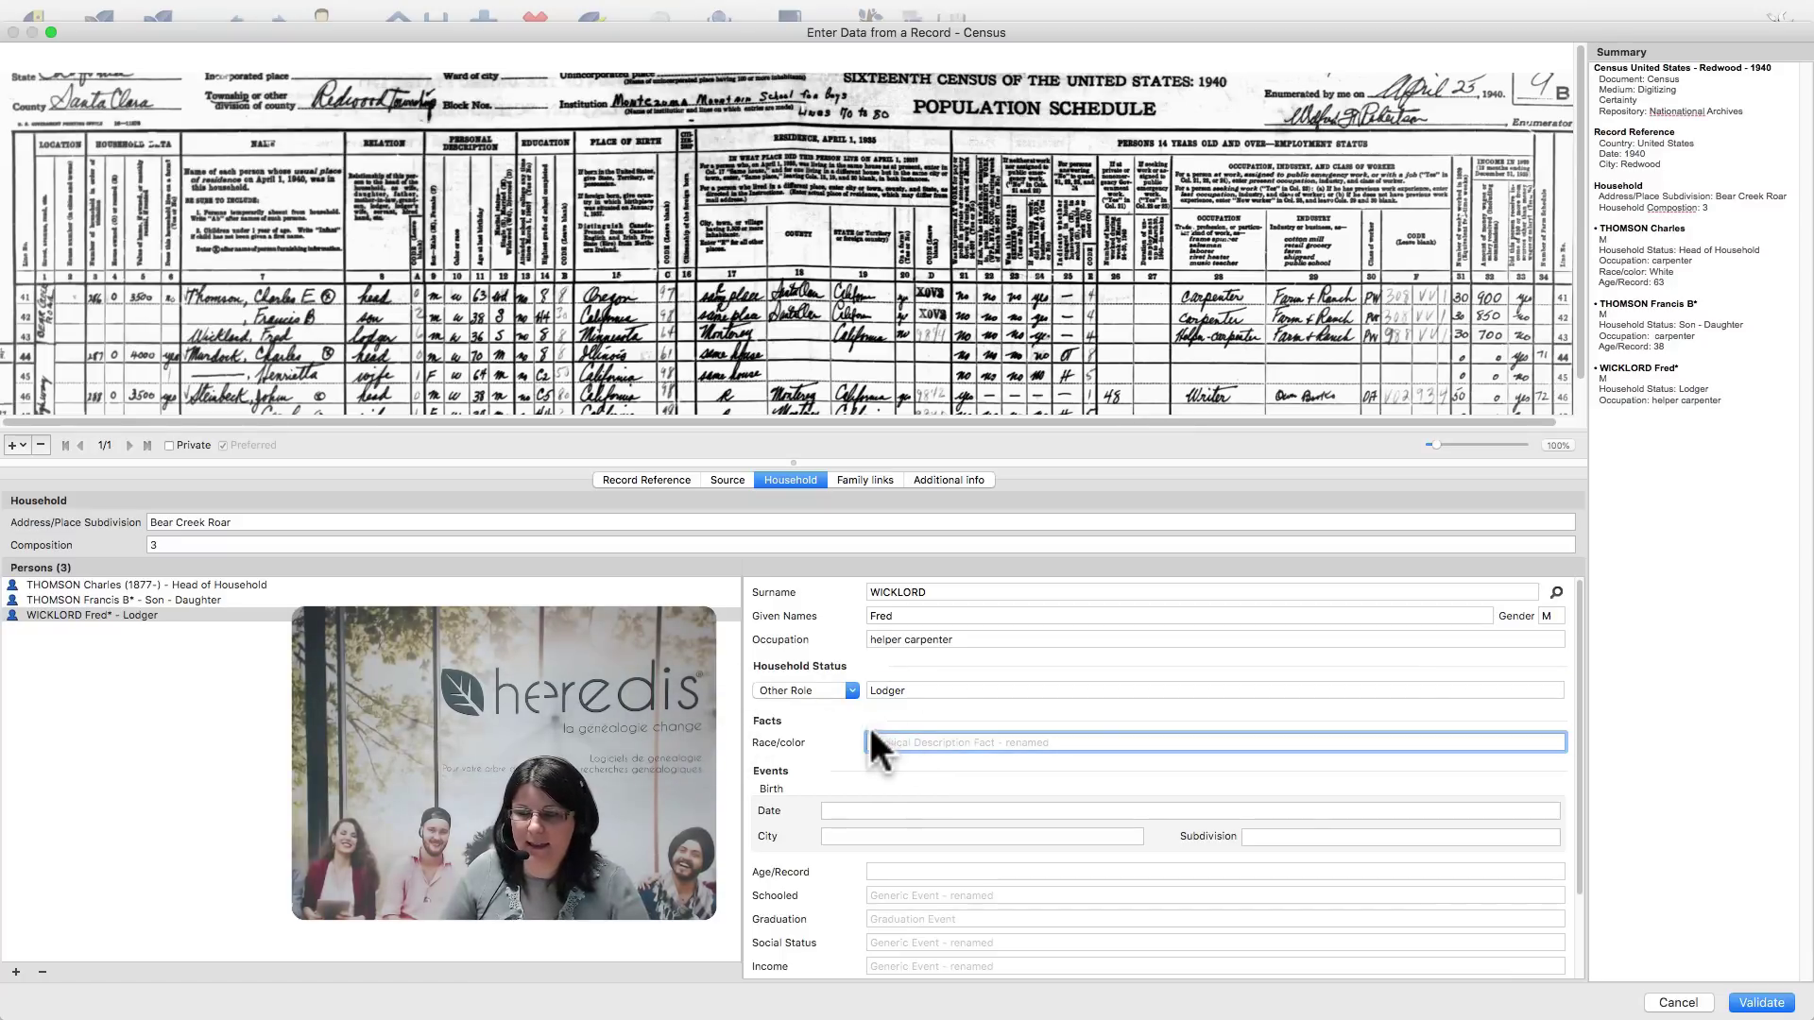
{"action": "type", "text": "white"}
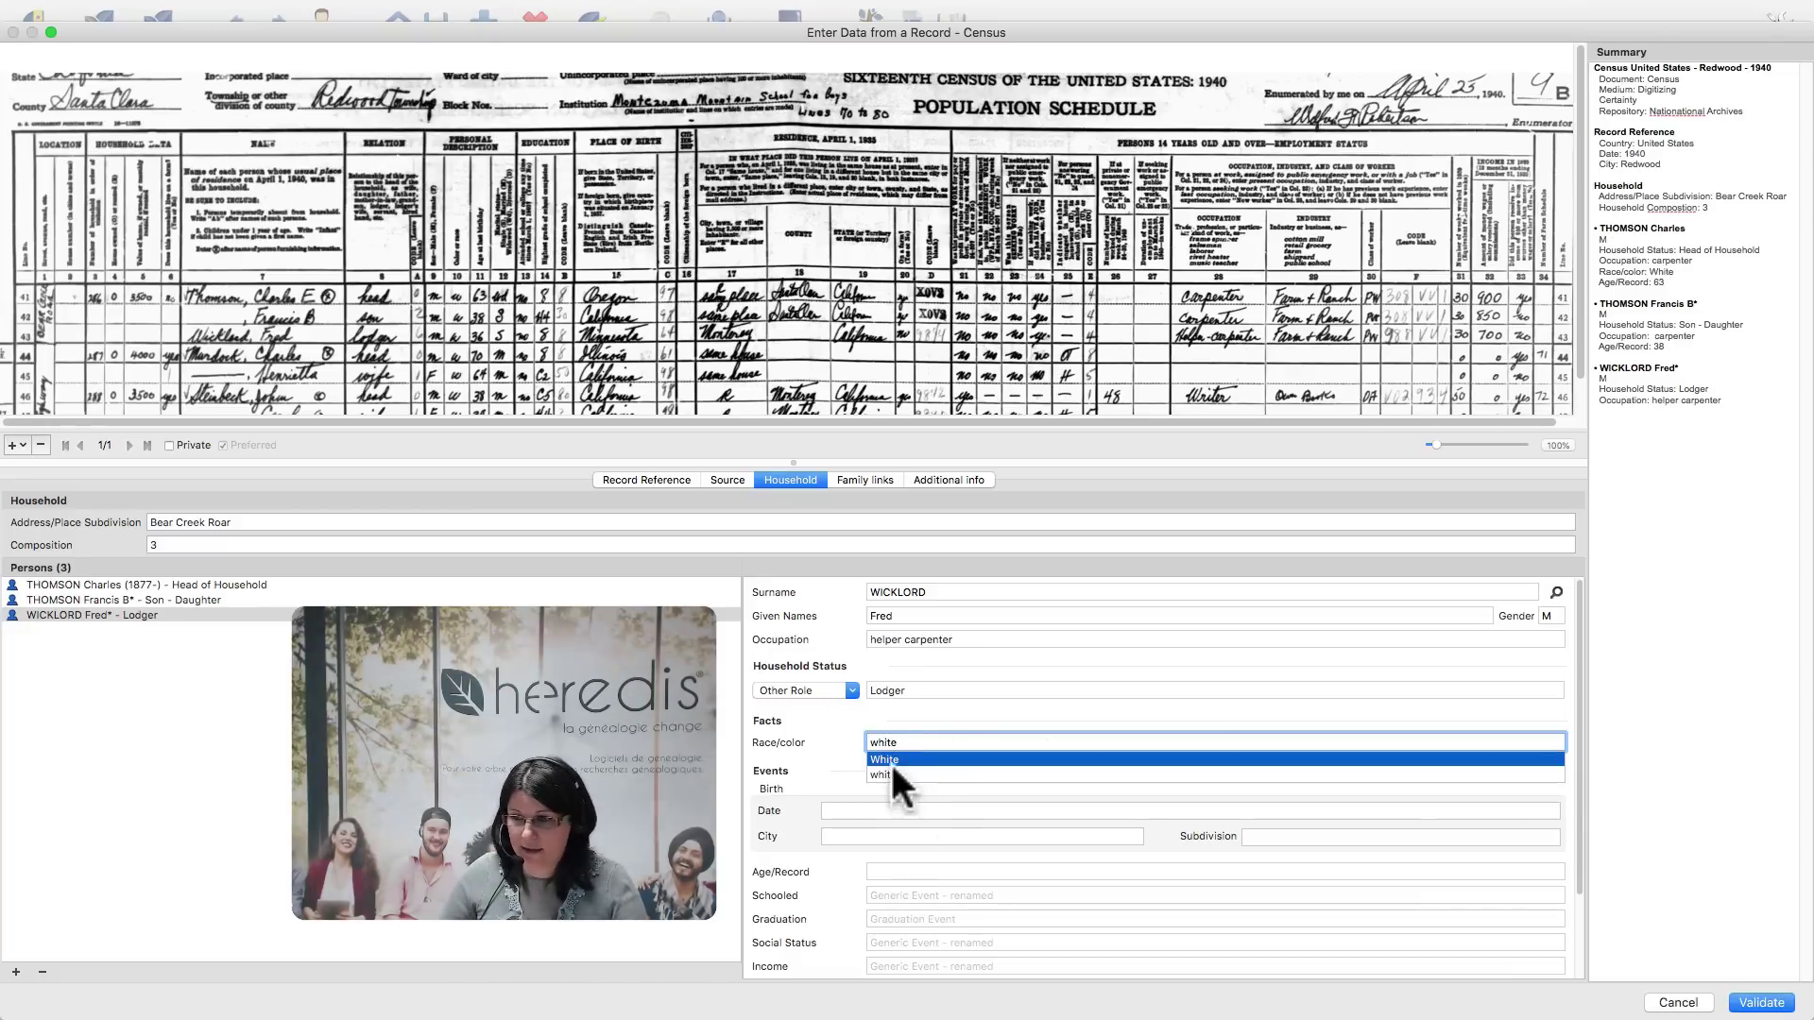
{"action": "key", "text": "Tab"}
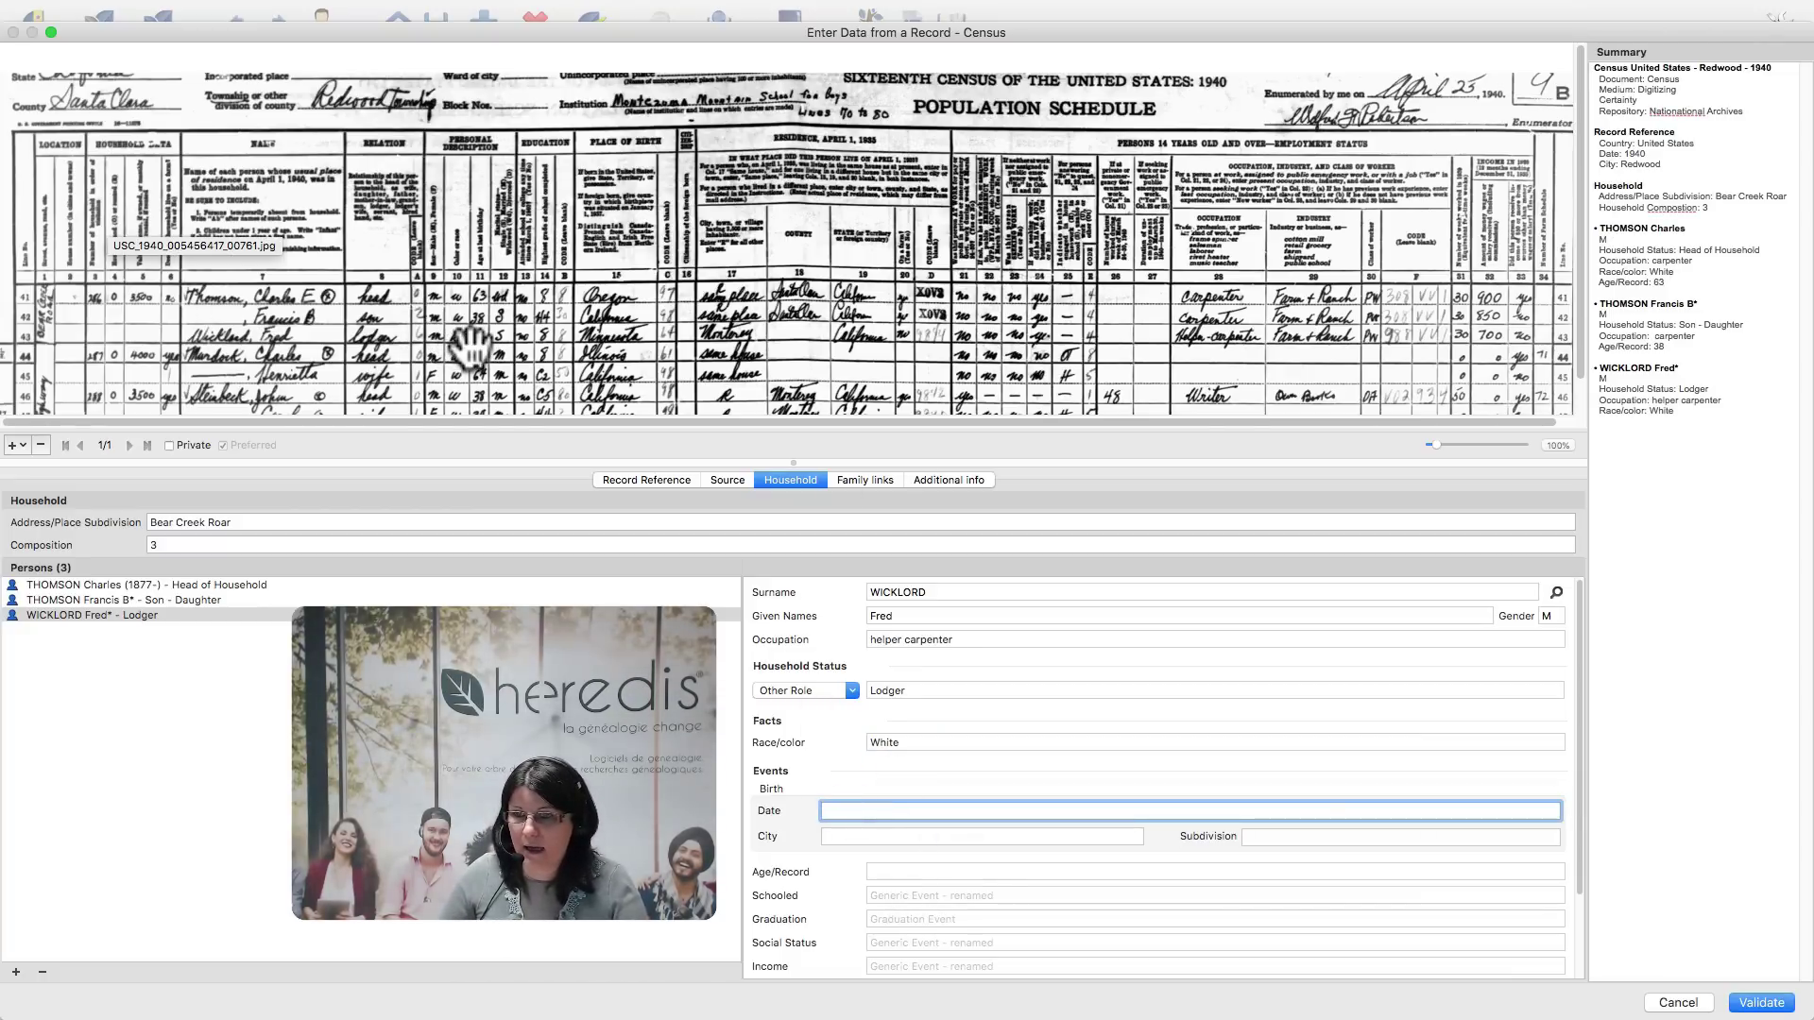
{"action": "left_click", "coordinate": [912, 869]}
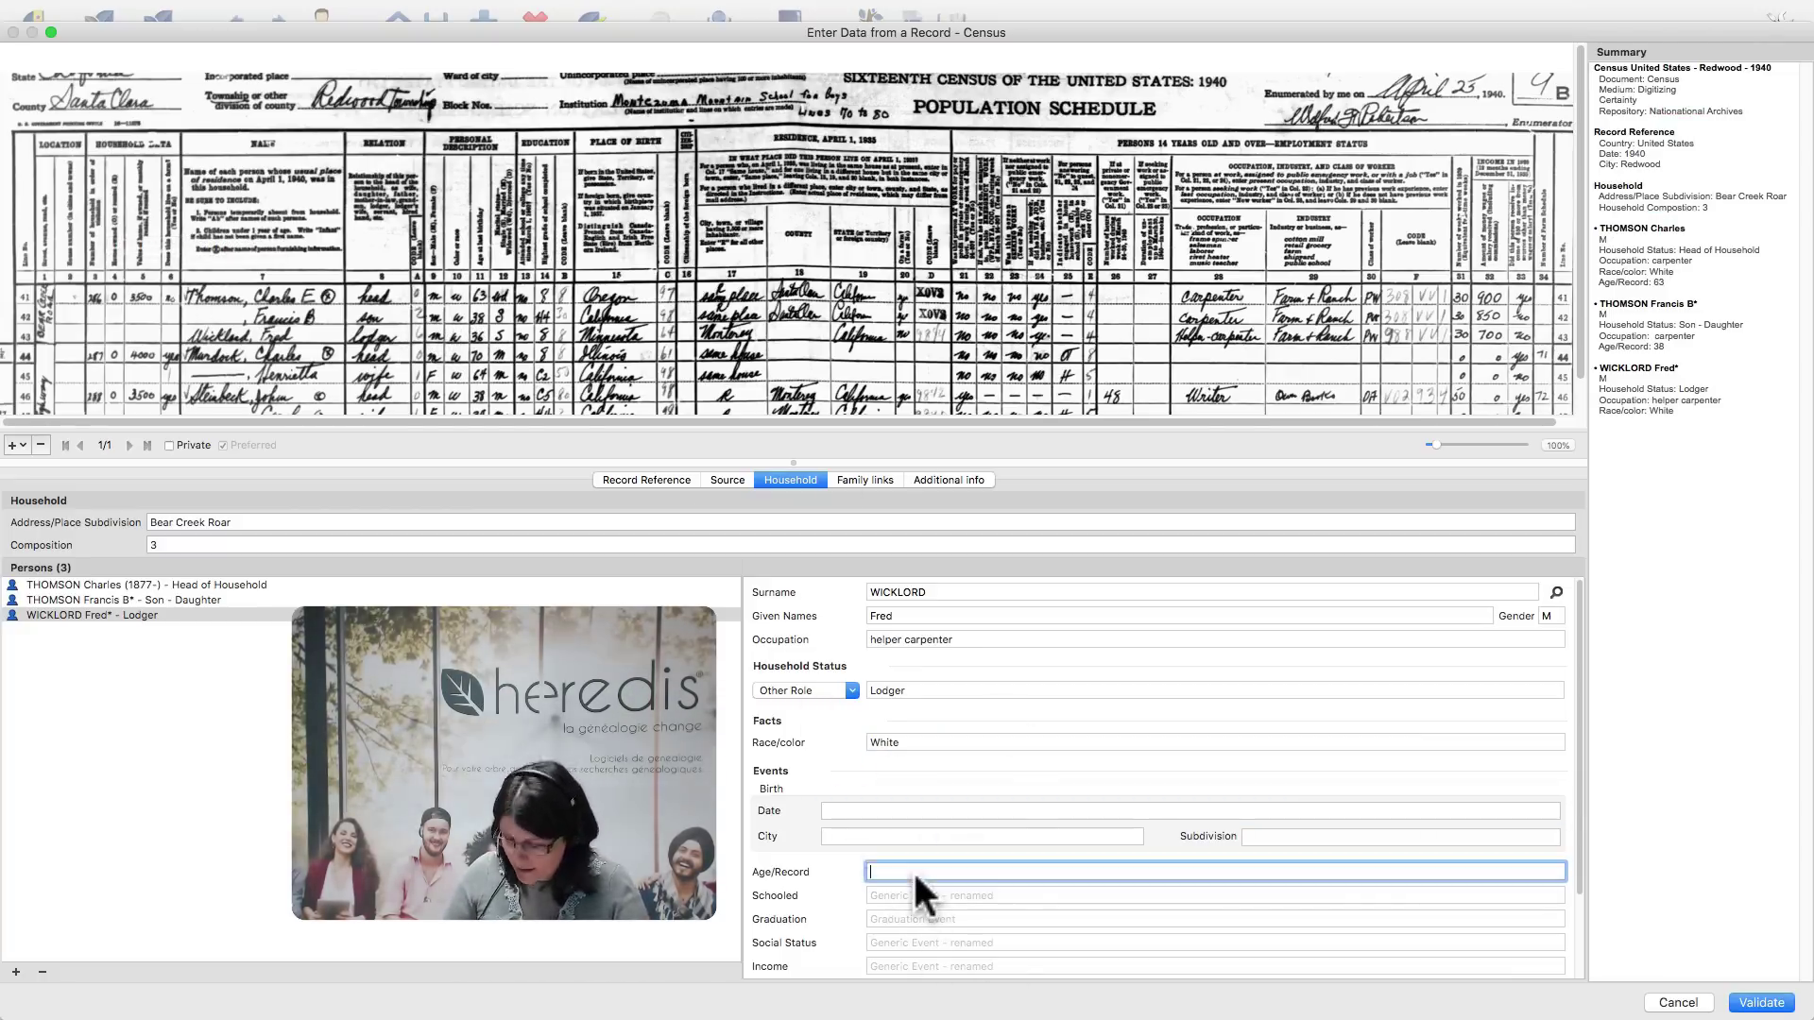
{"action": "type", "text": "36"}
{"action": "left_click", "coordinate": [939, 894]}
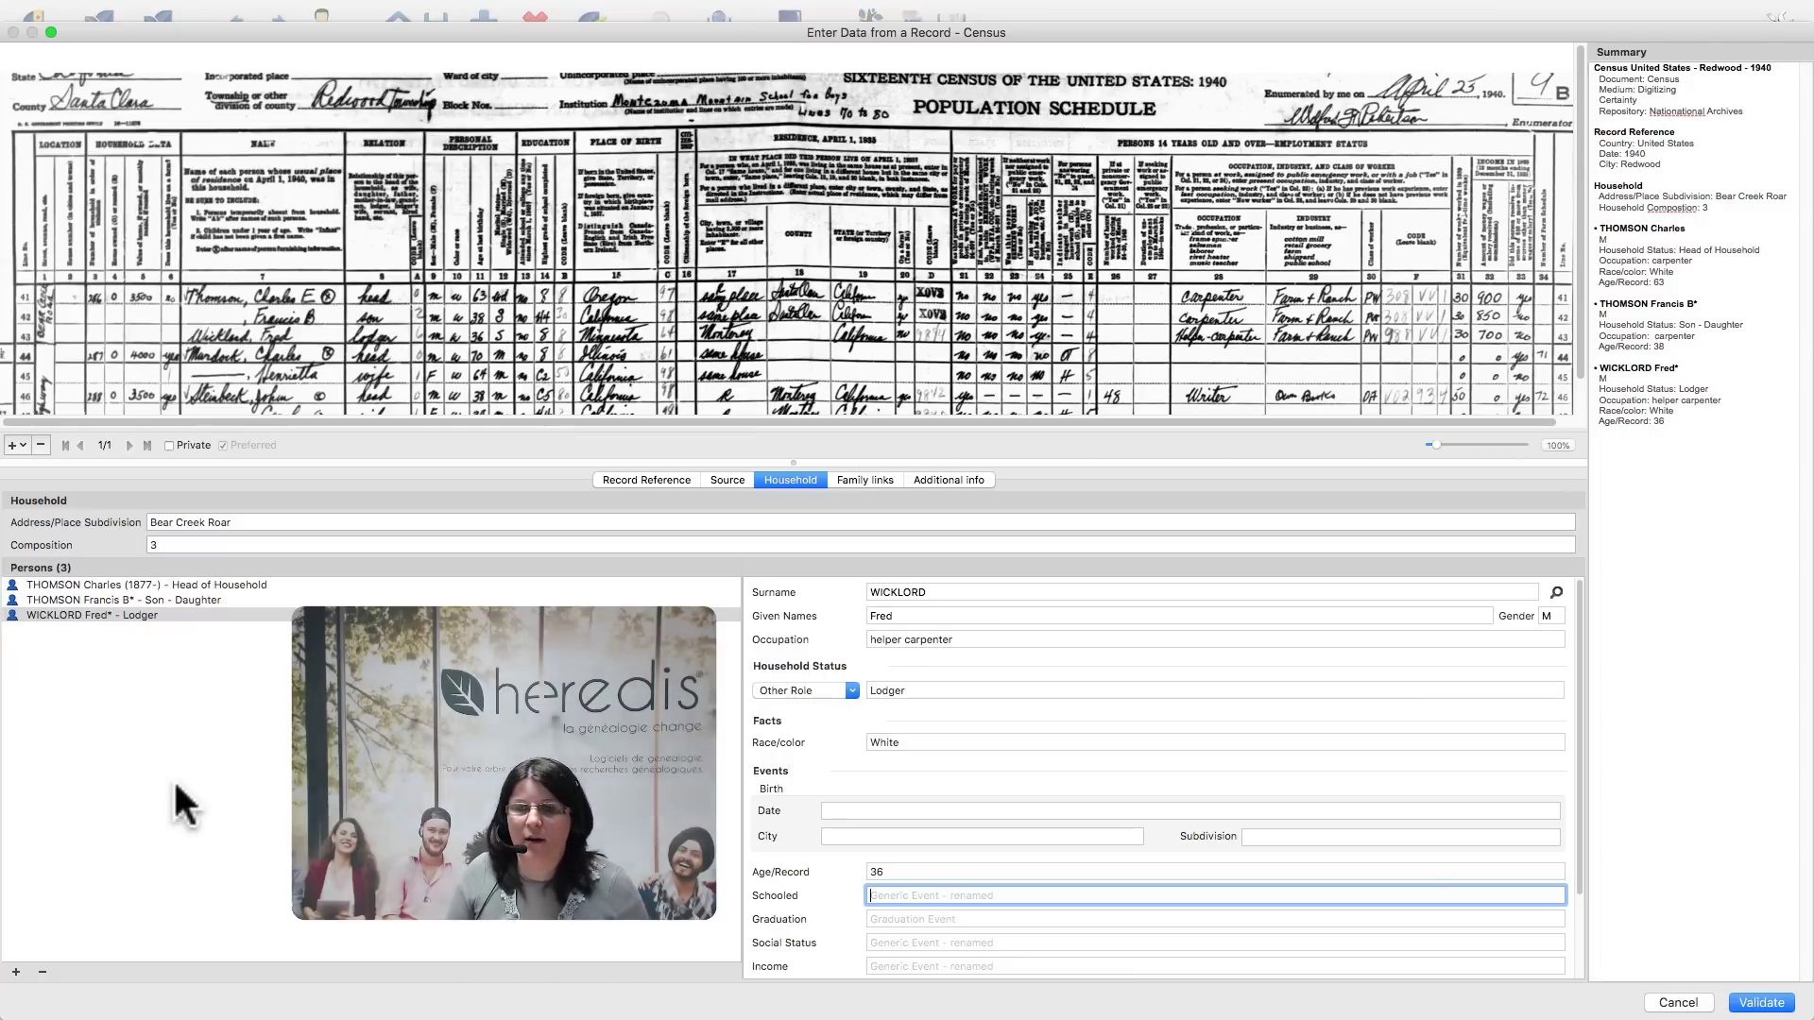
In the family links, keep the son linked as the child of the head of household.
{"action": "left_click", "coordinate": [863, 477]}
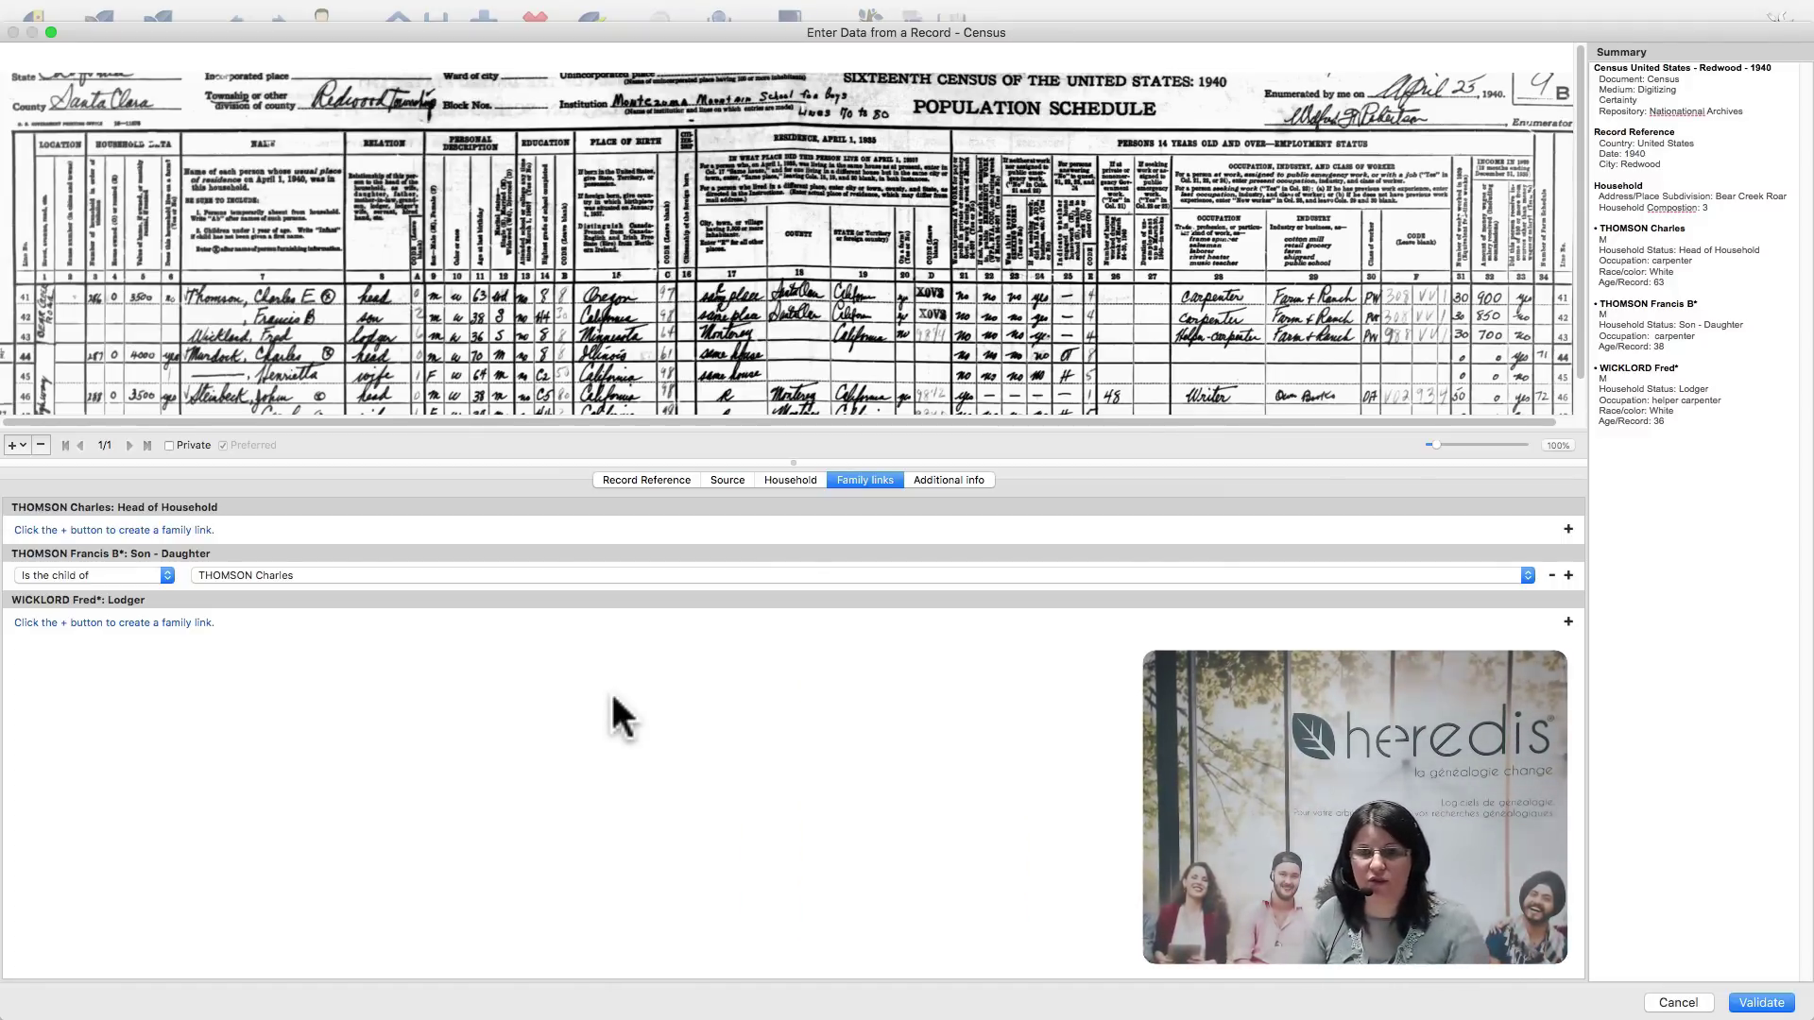
{"action": "left_click", "coordinate": [255, 578]}
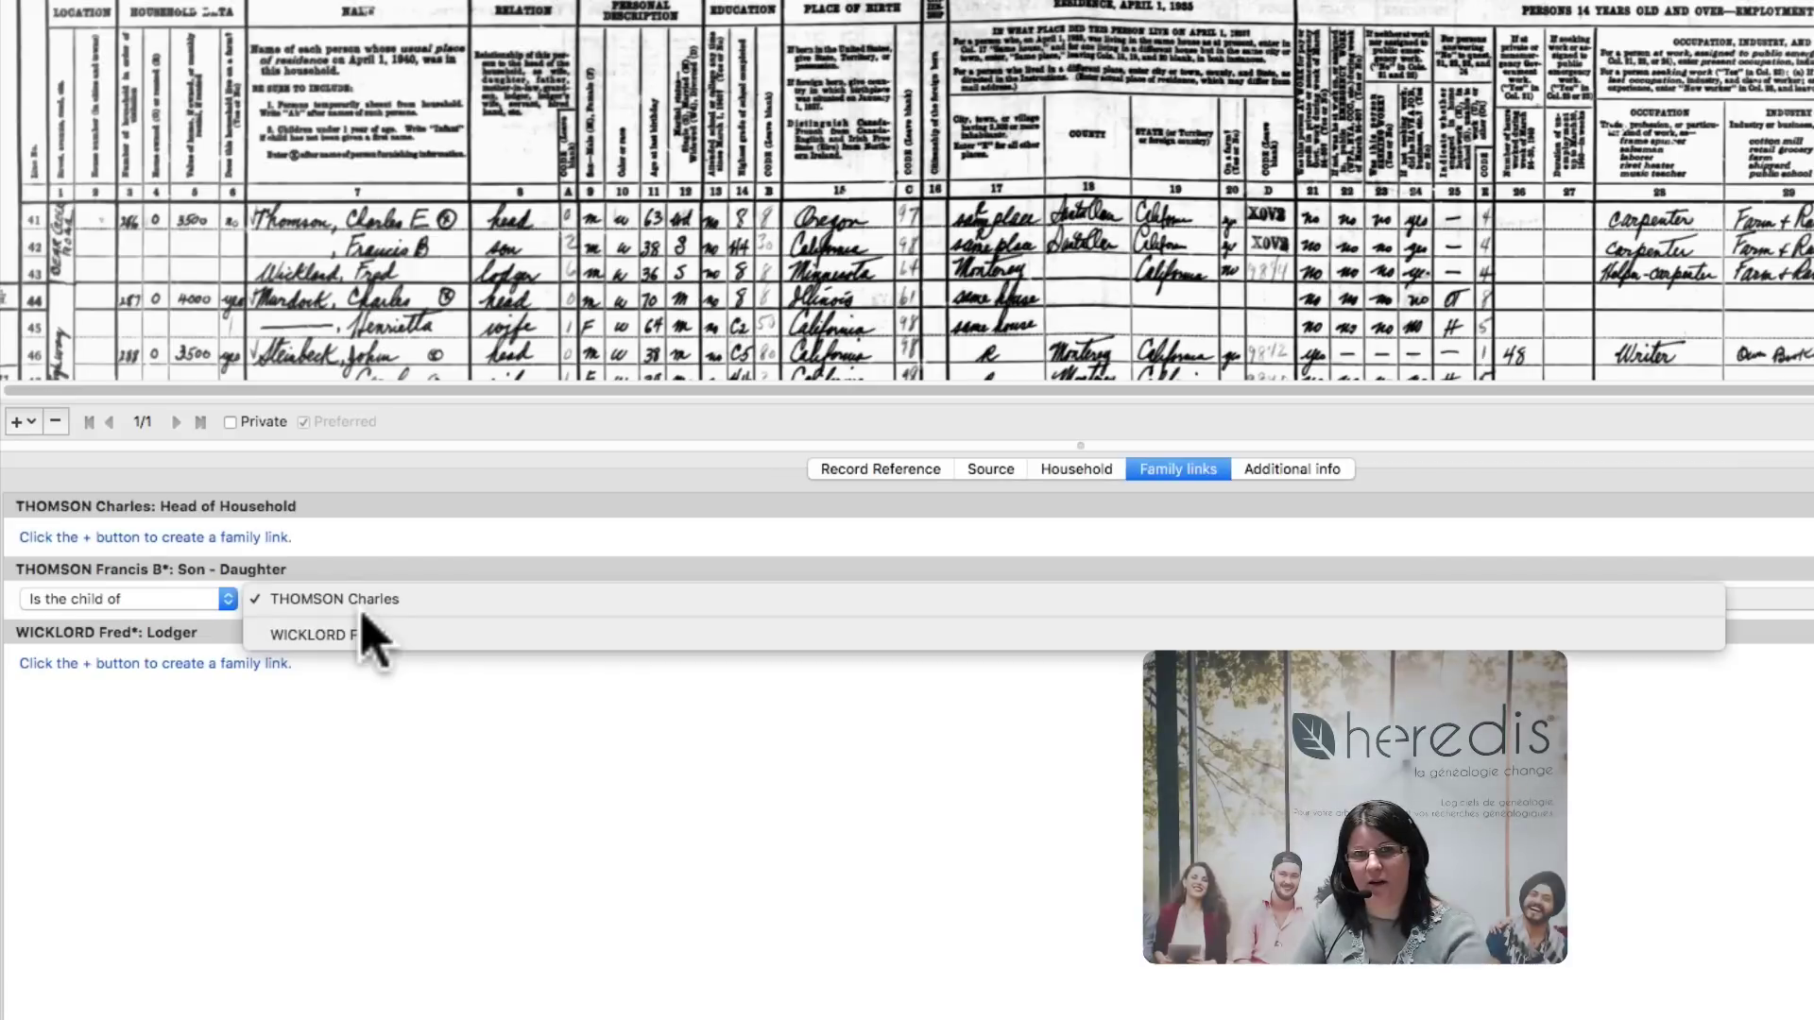
{"action": "left_click", "coordinate": [364, 608]}
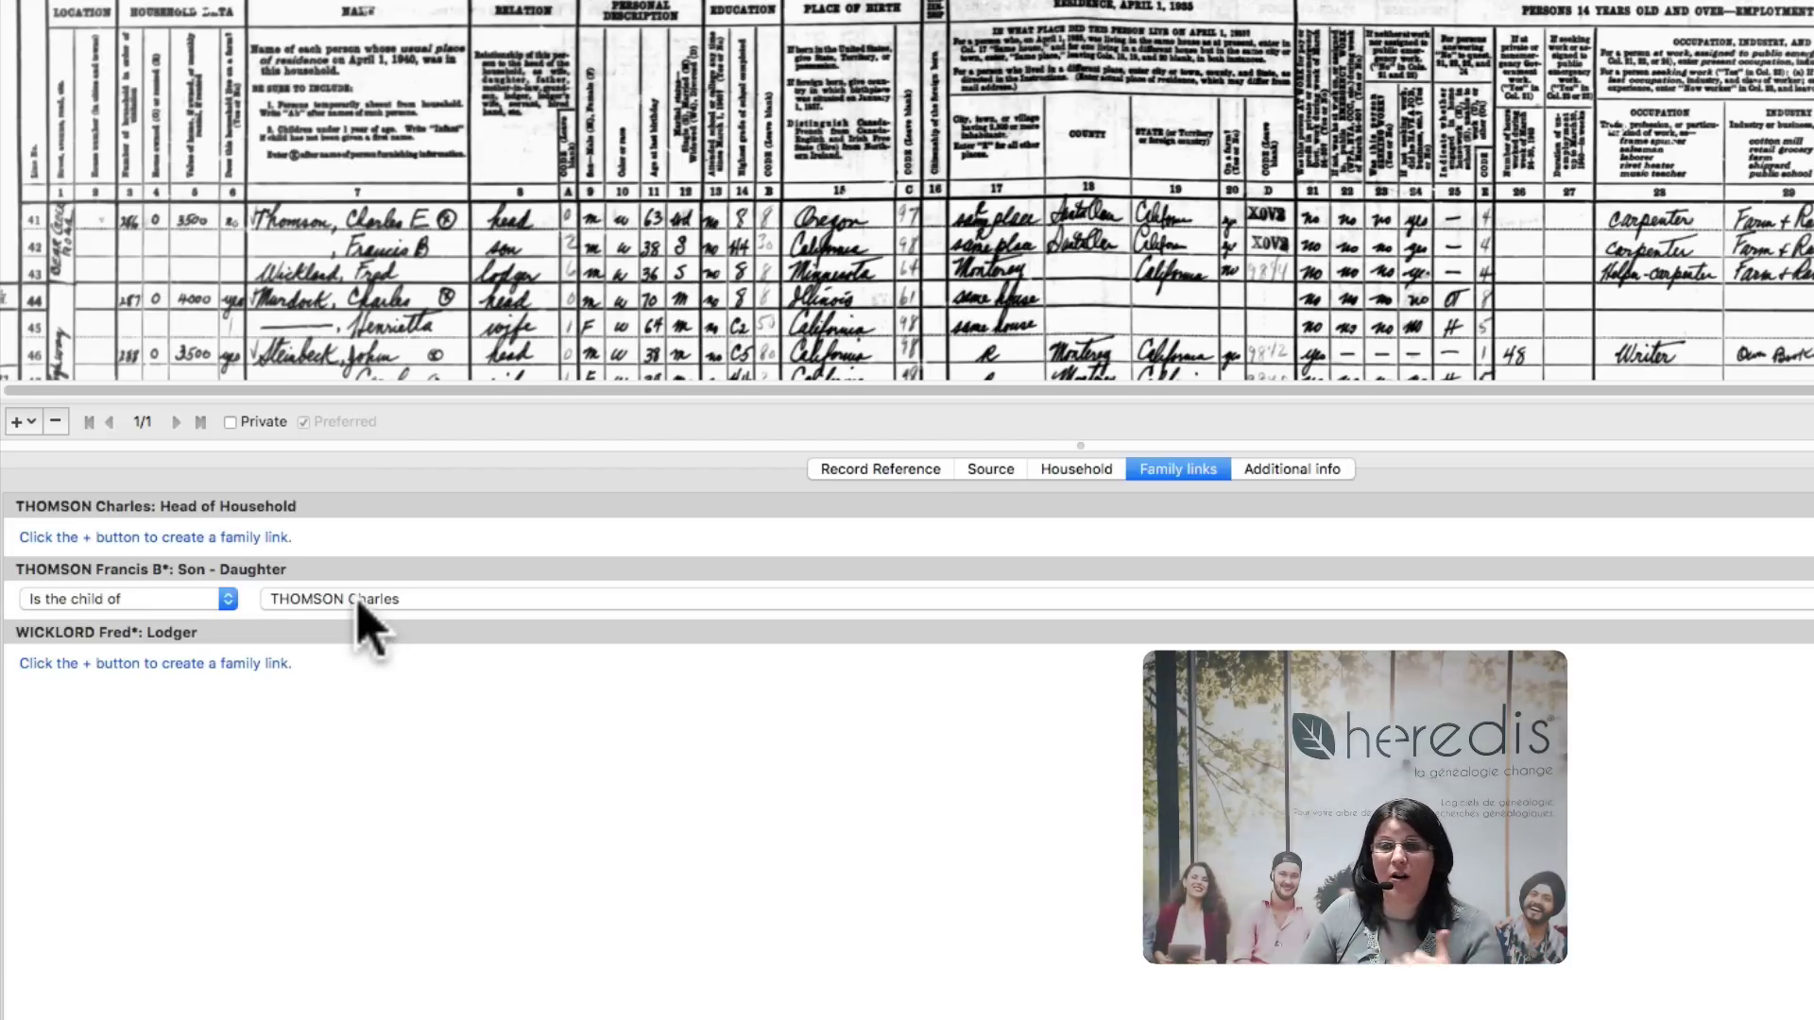
{"action": "left_click", "coordinate": [364, 609]}
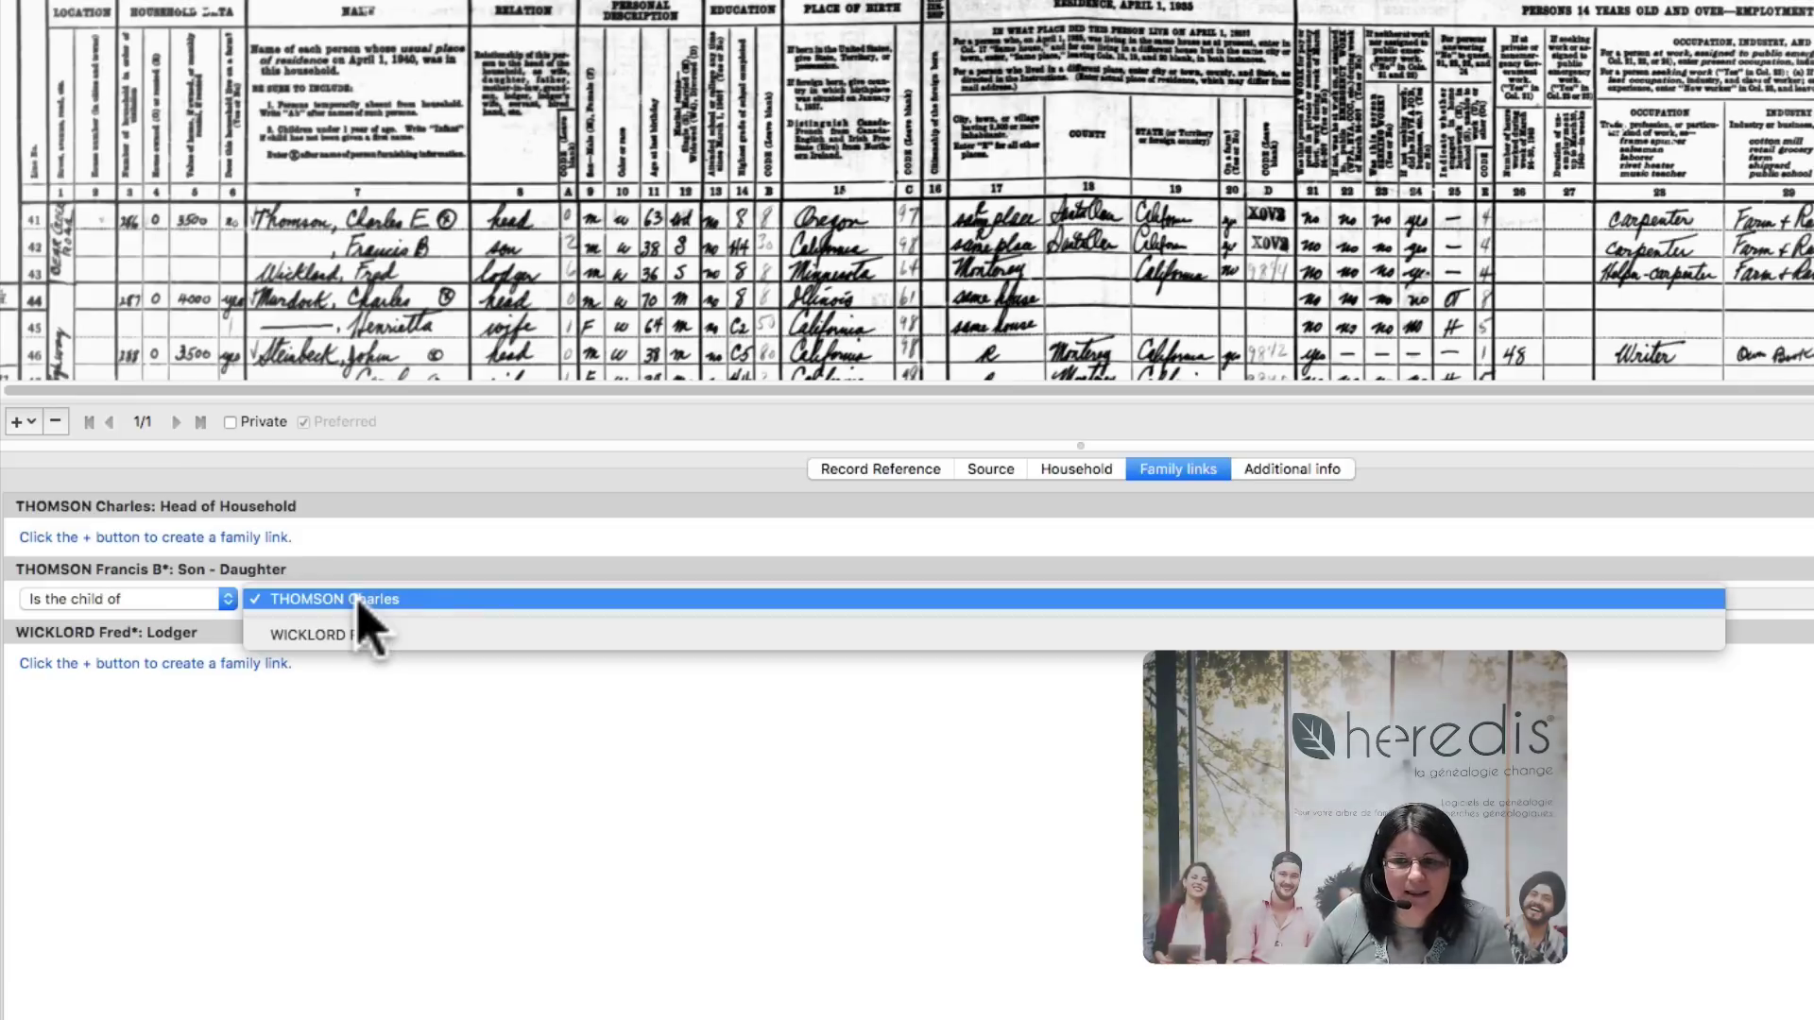
{"action": "left_click", "coordinate": [361, 600]}
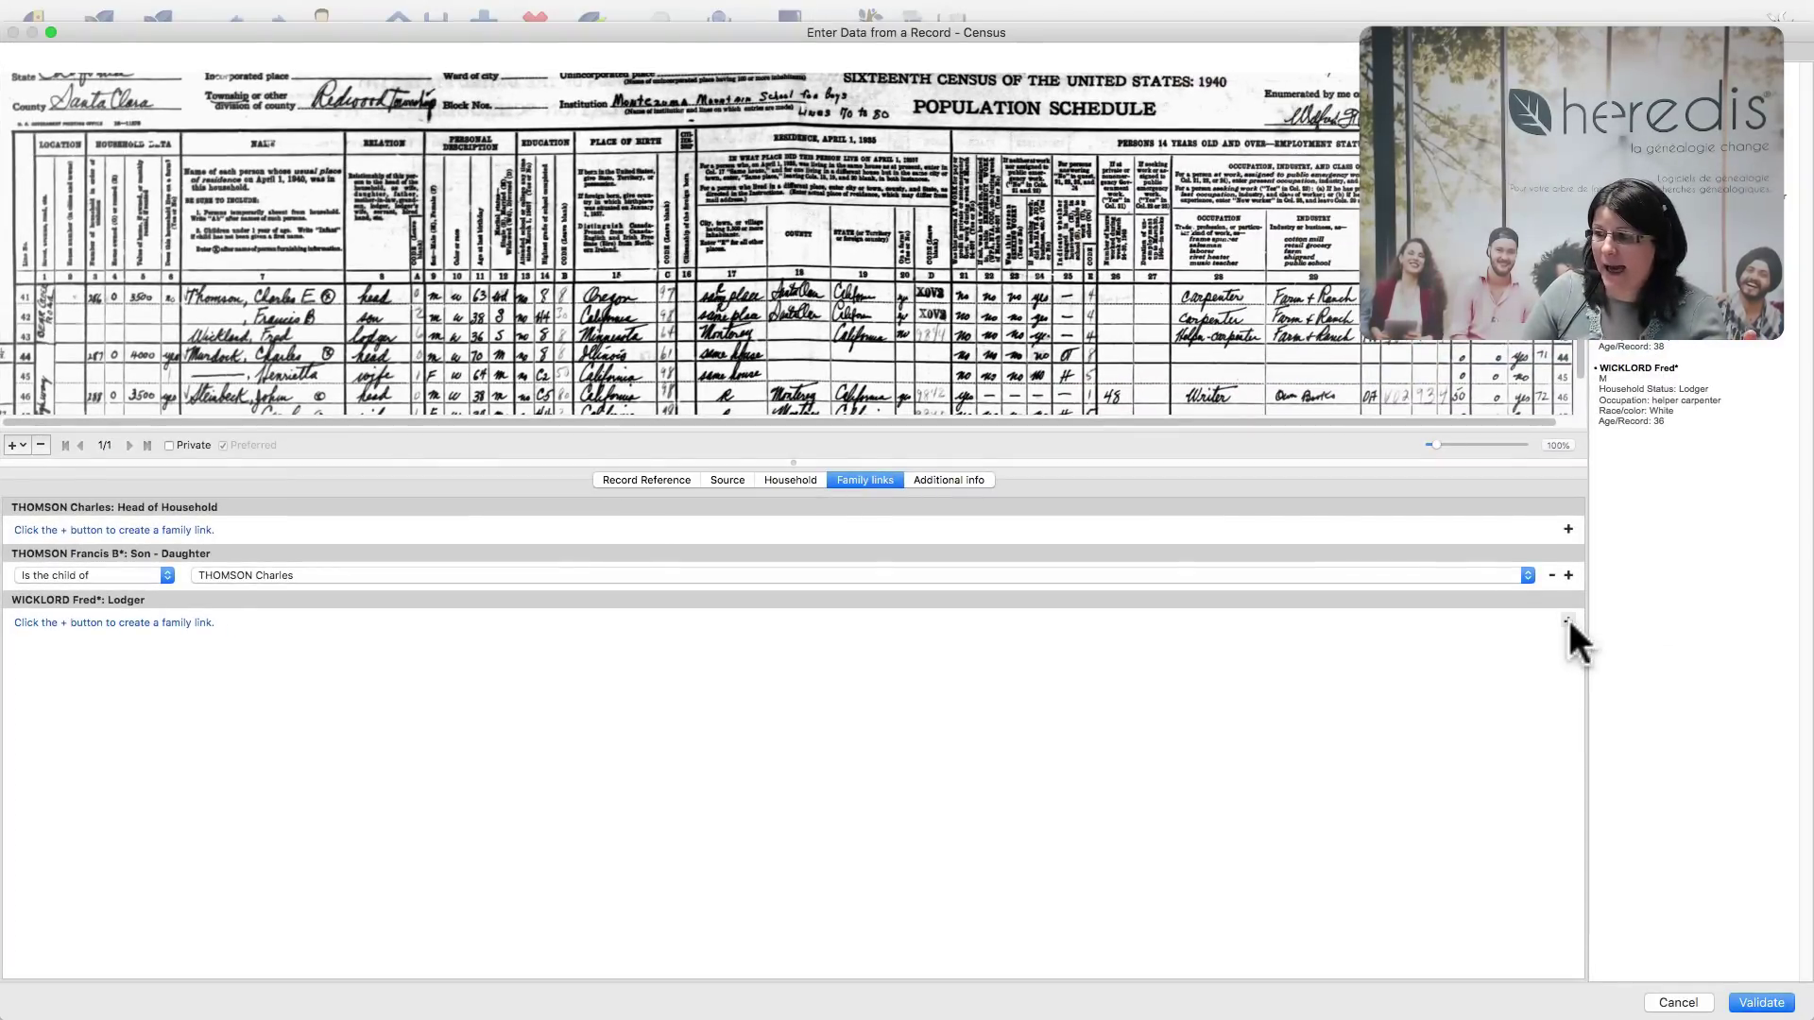
Add a personal link between the lodger and the head of household, using Other type of link described as lodger.
{"action": "left_click", "coordinate": [1567, 620]}
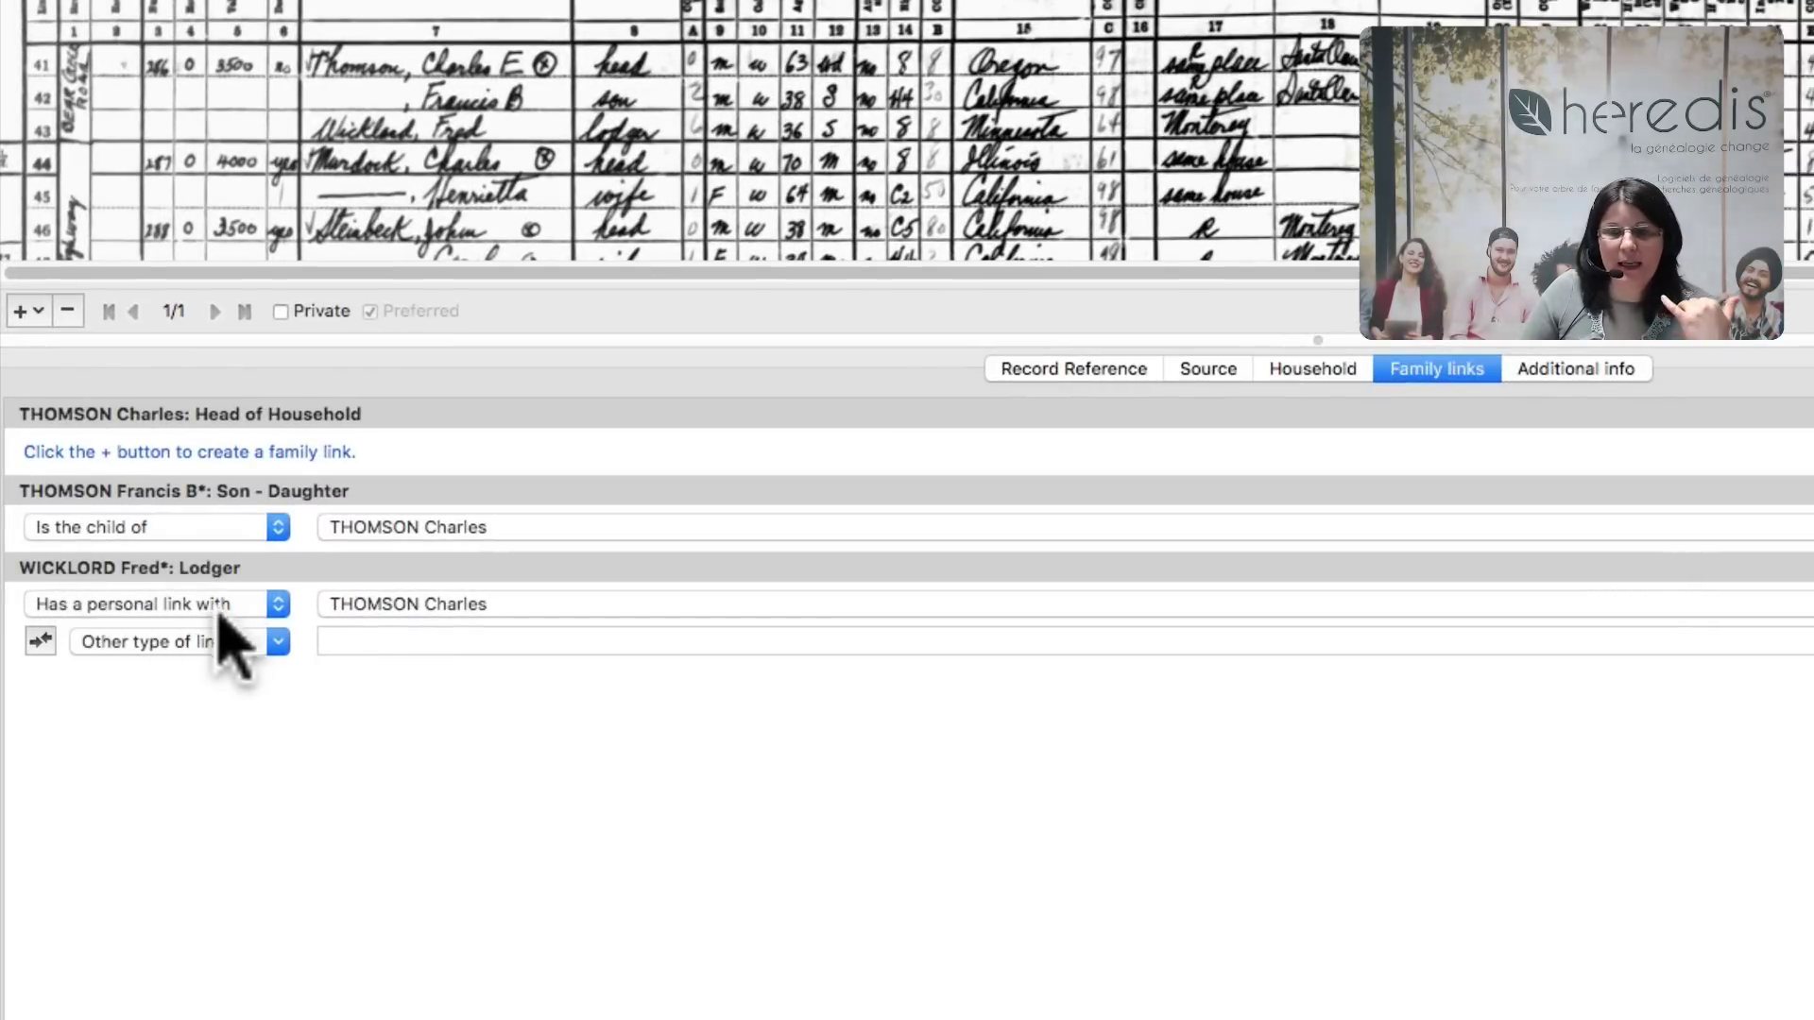
{"action": "left_click", "coordinate": [452, 604]}
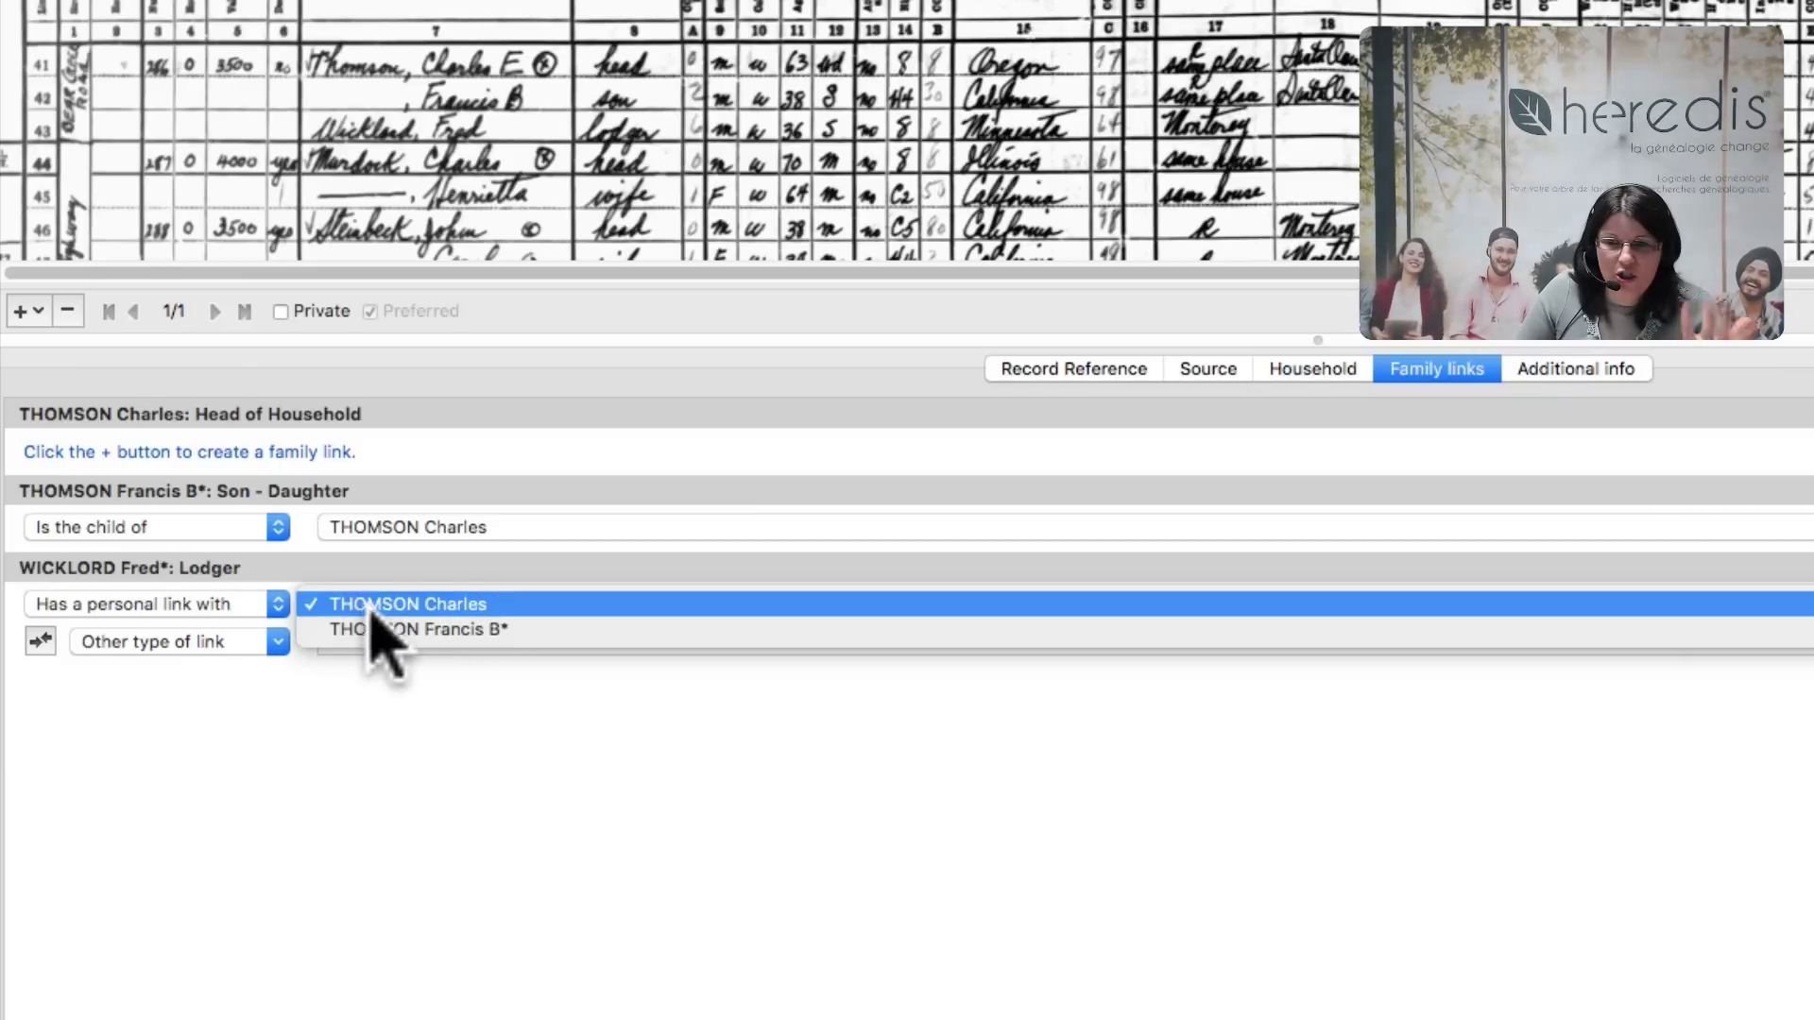
{"action": "left_click", "coordinate": [401, 604]}
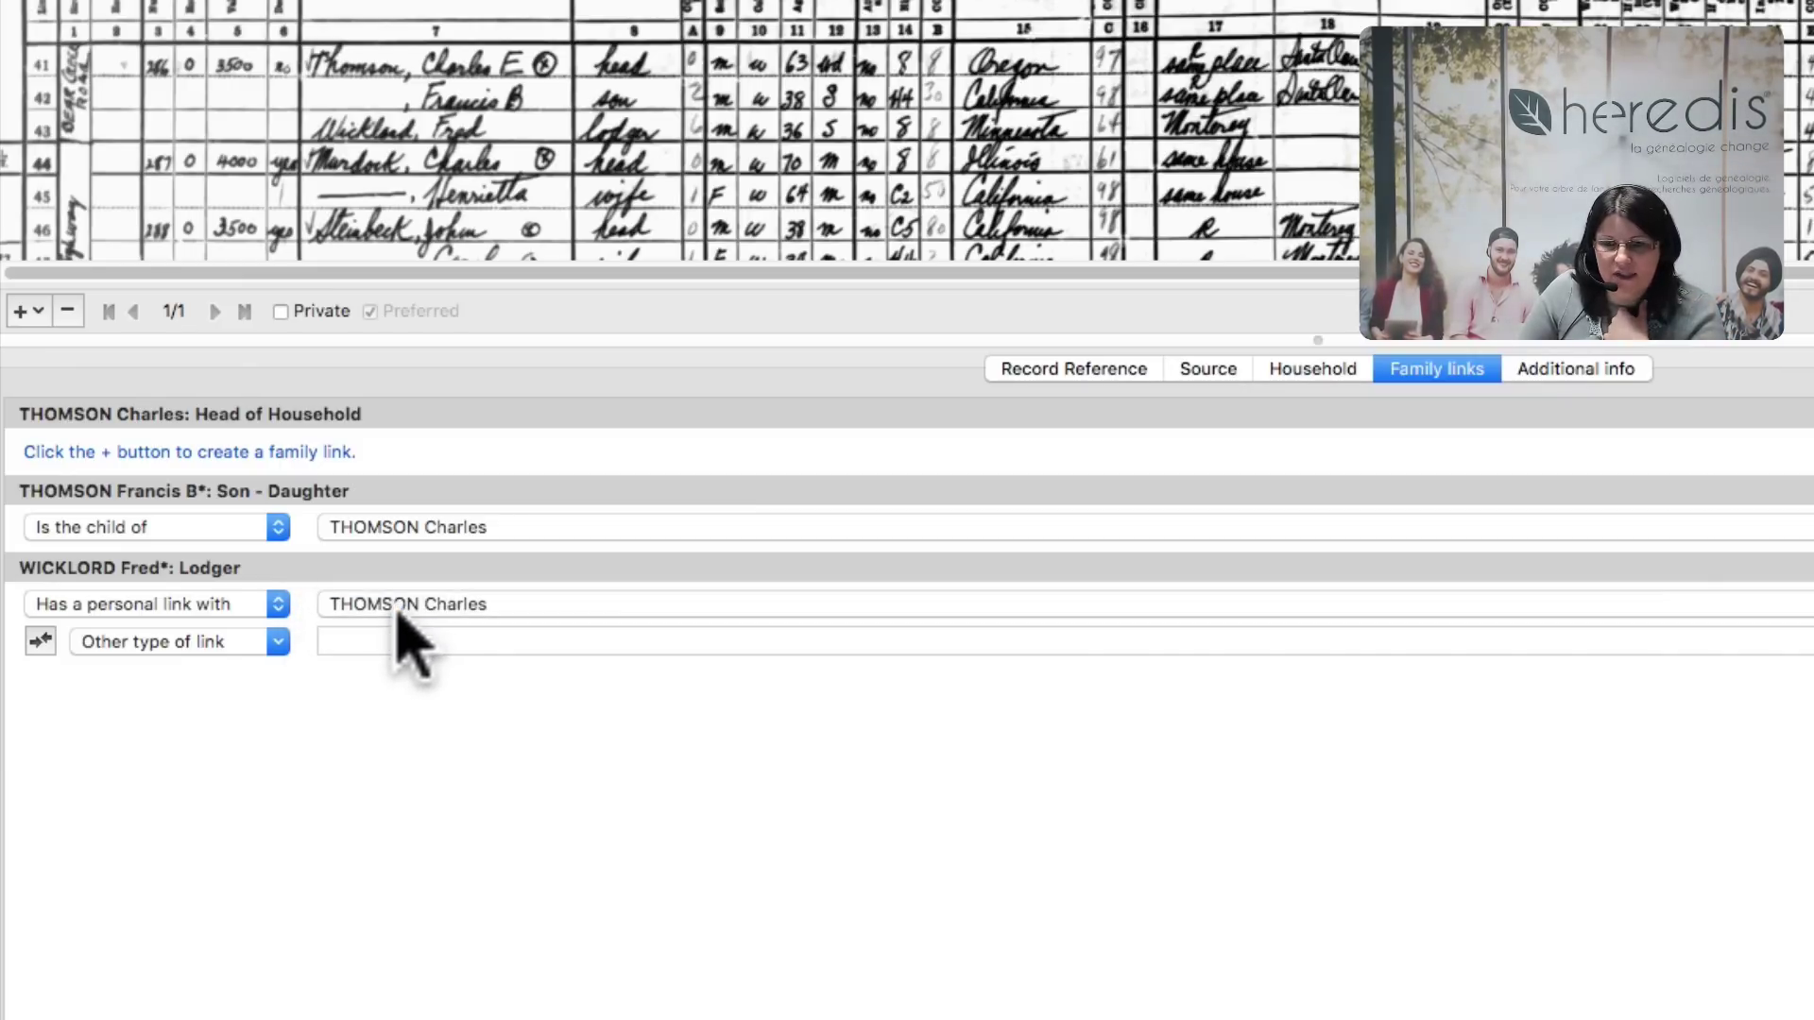
{"action": "left_click", "coordinate": [112, 644]}
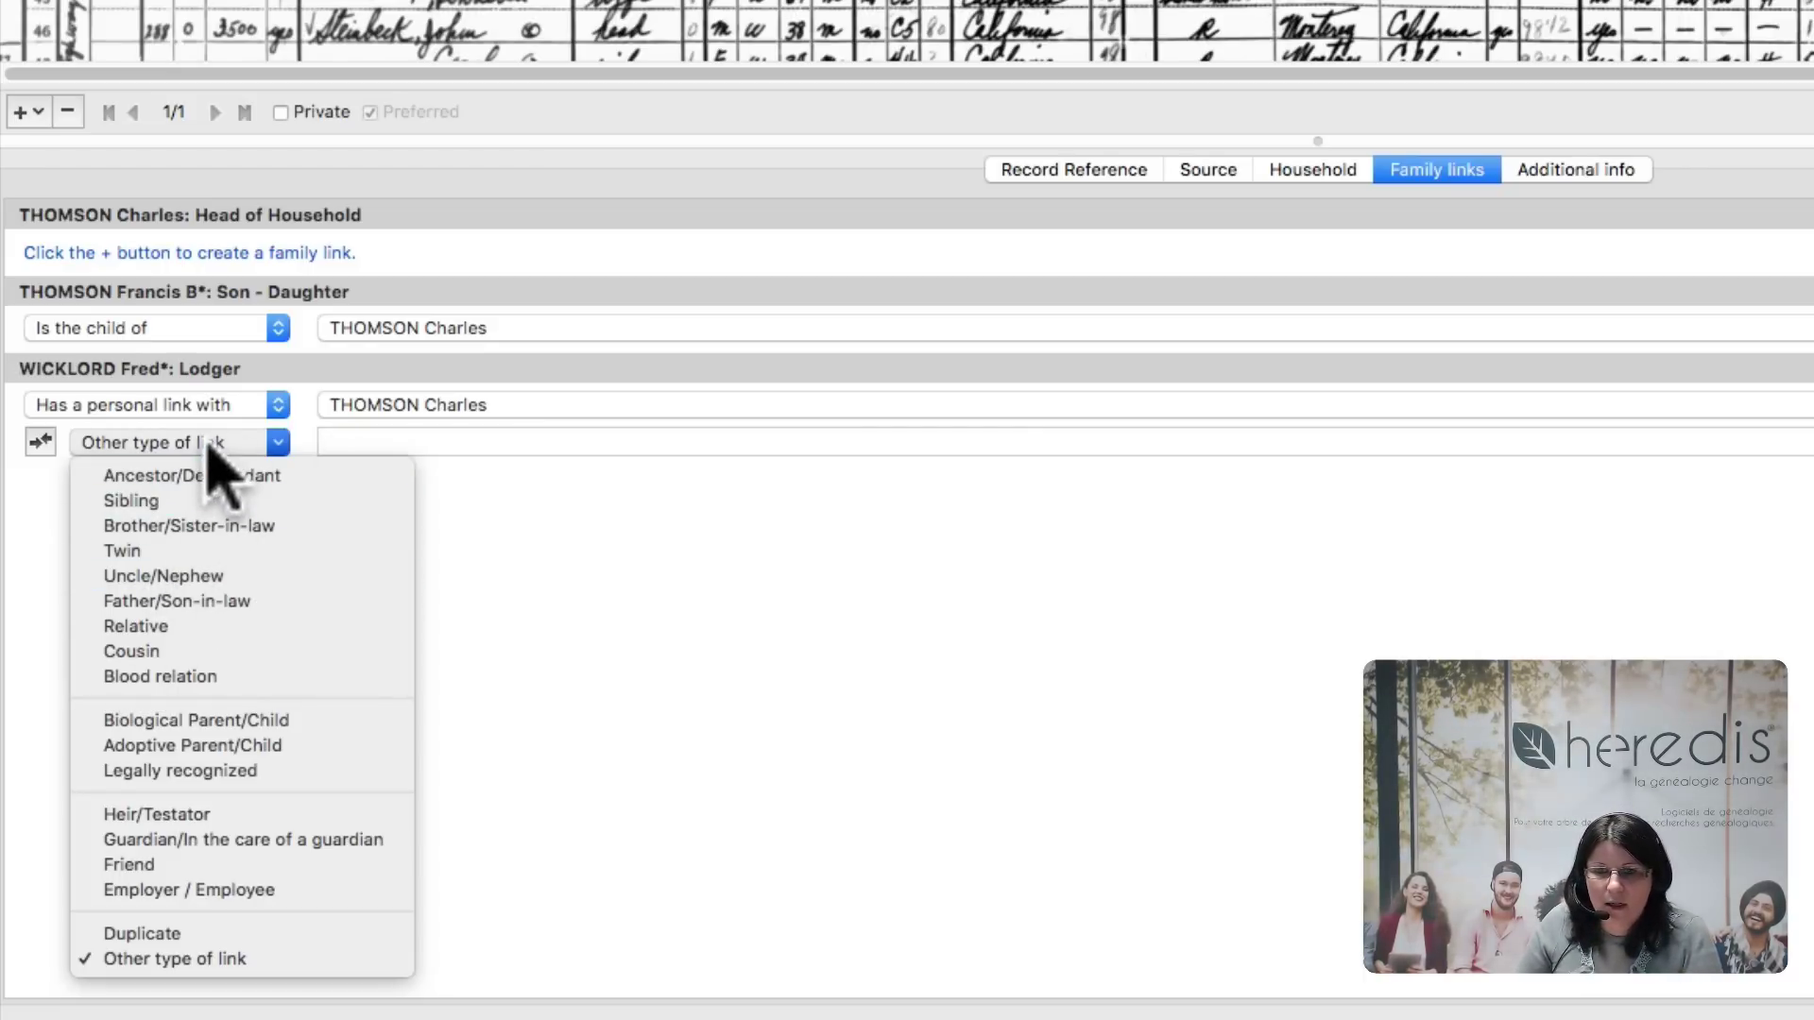
{"action": "left_click", "coordinate": [97, 452]}
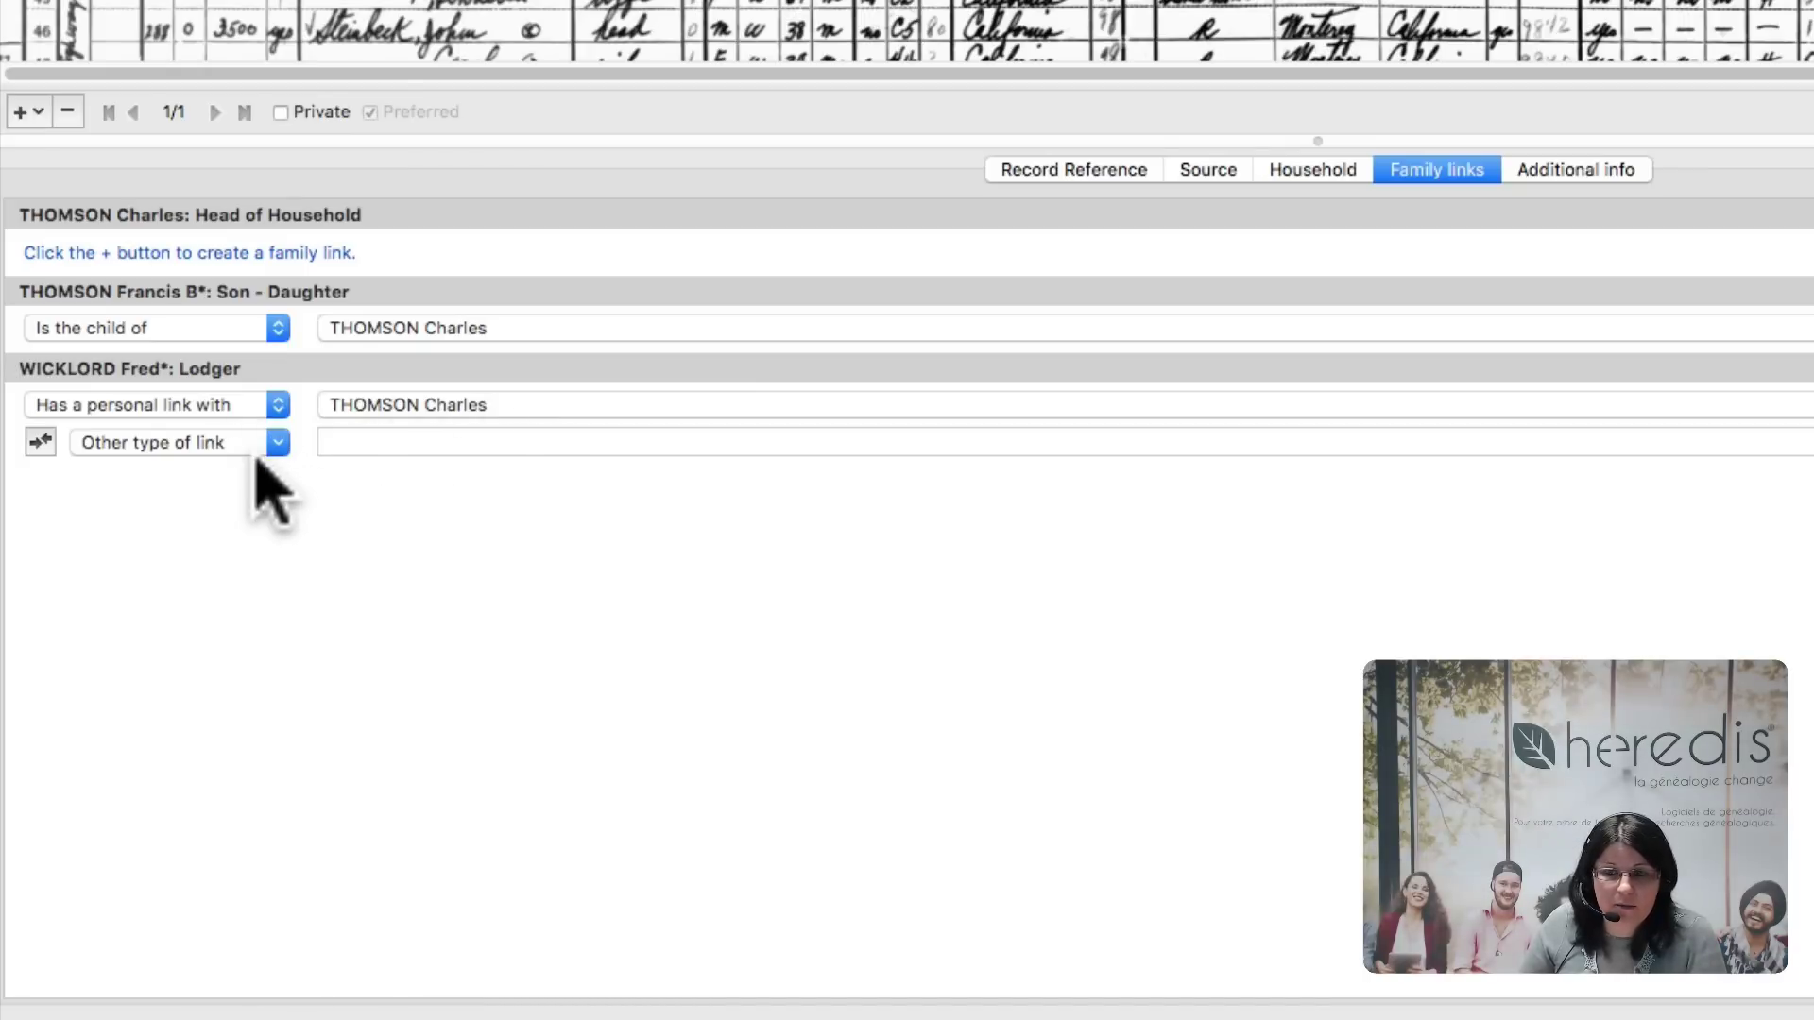
{"action": "left_click", "coordinate": [338, 441]}
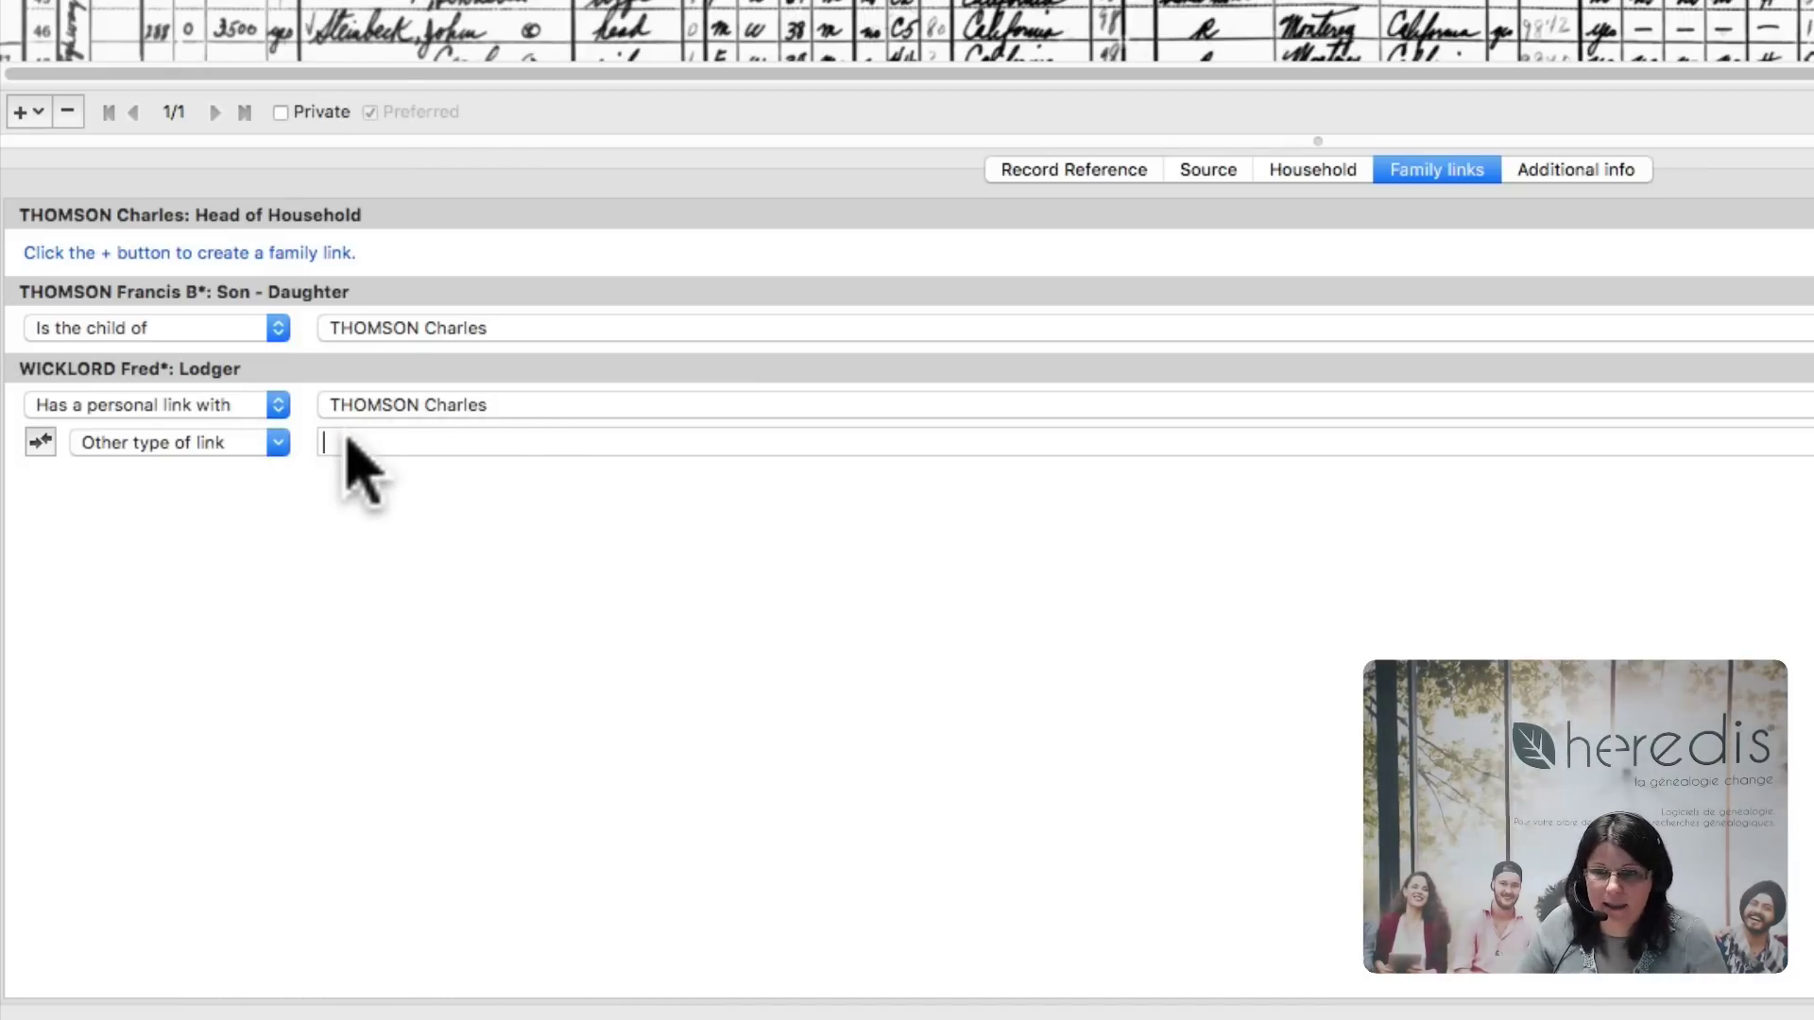
{"action": "type", "text": "lodger"}
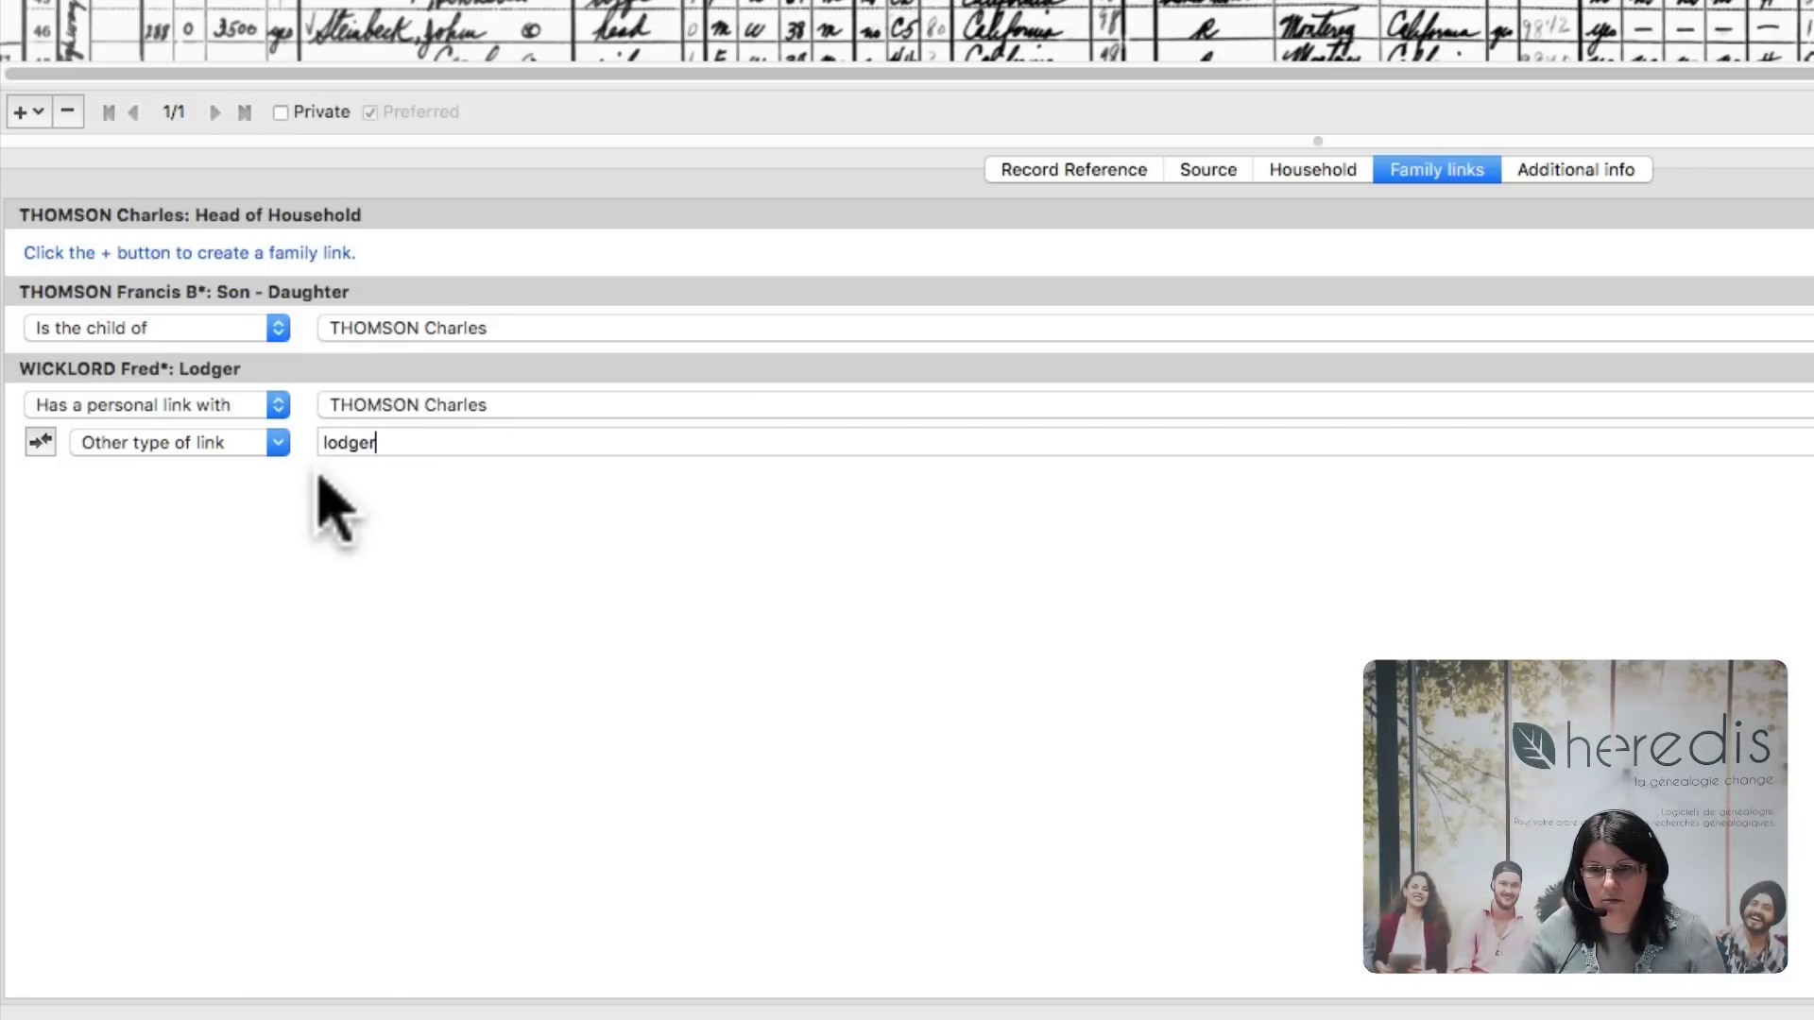
Try the Uncle/Nephew type for the lodger's personal link and reverse its direction.
{"action": "left_click", "coordinate": [276, 444]}
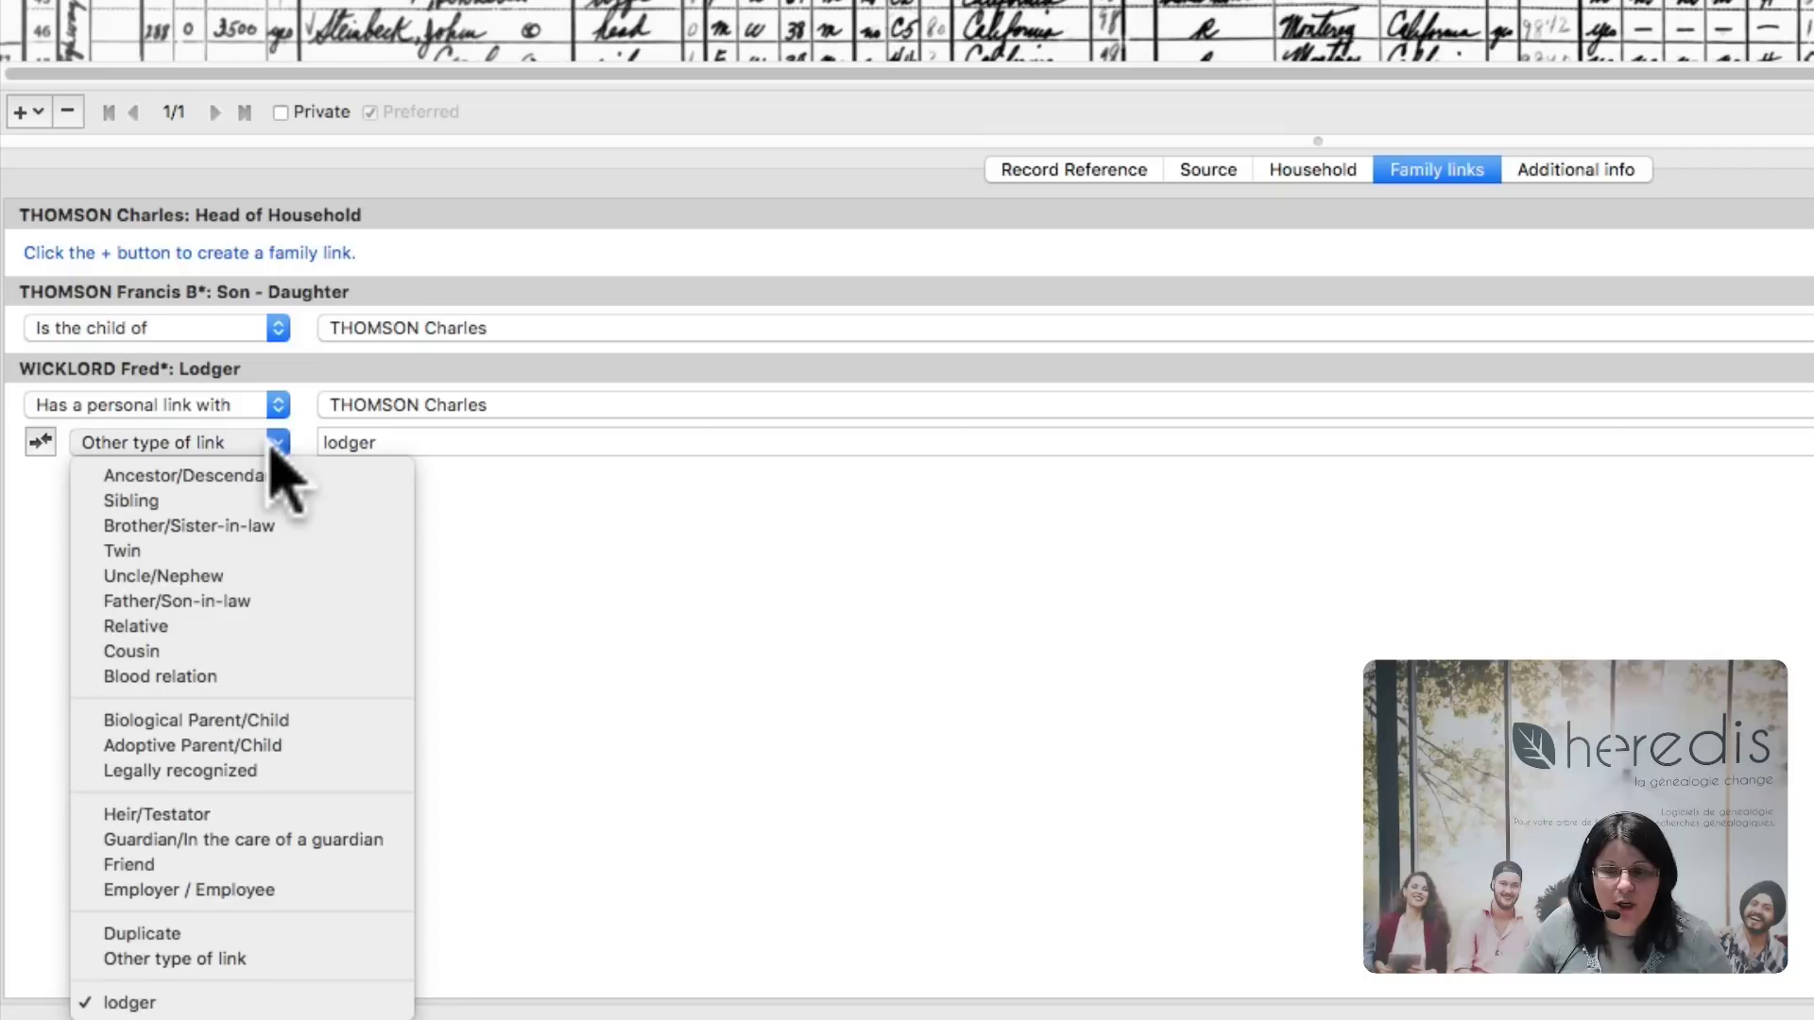
{"action": "left_click", "coordinate": [217, 577]}
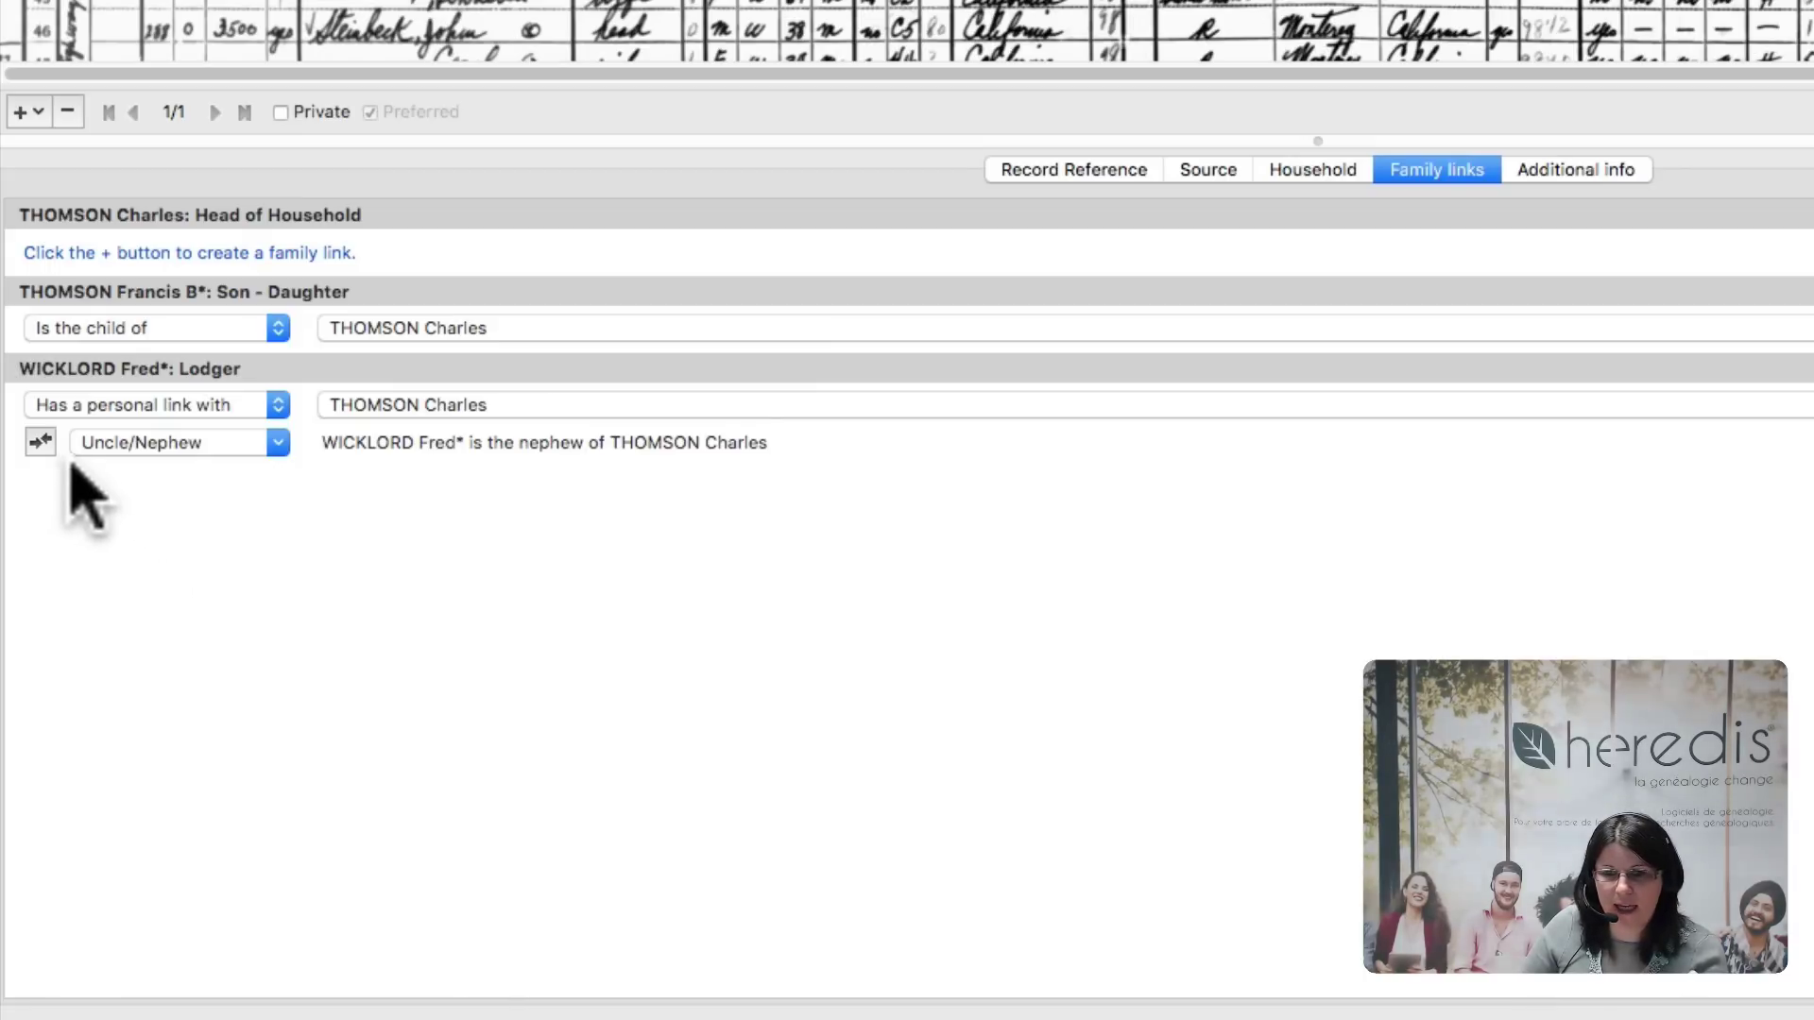
{"action": "left_click", "coordinate": [40, 444]}
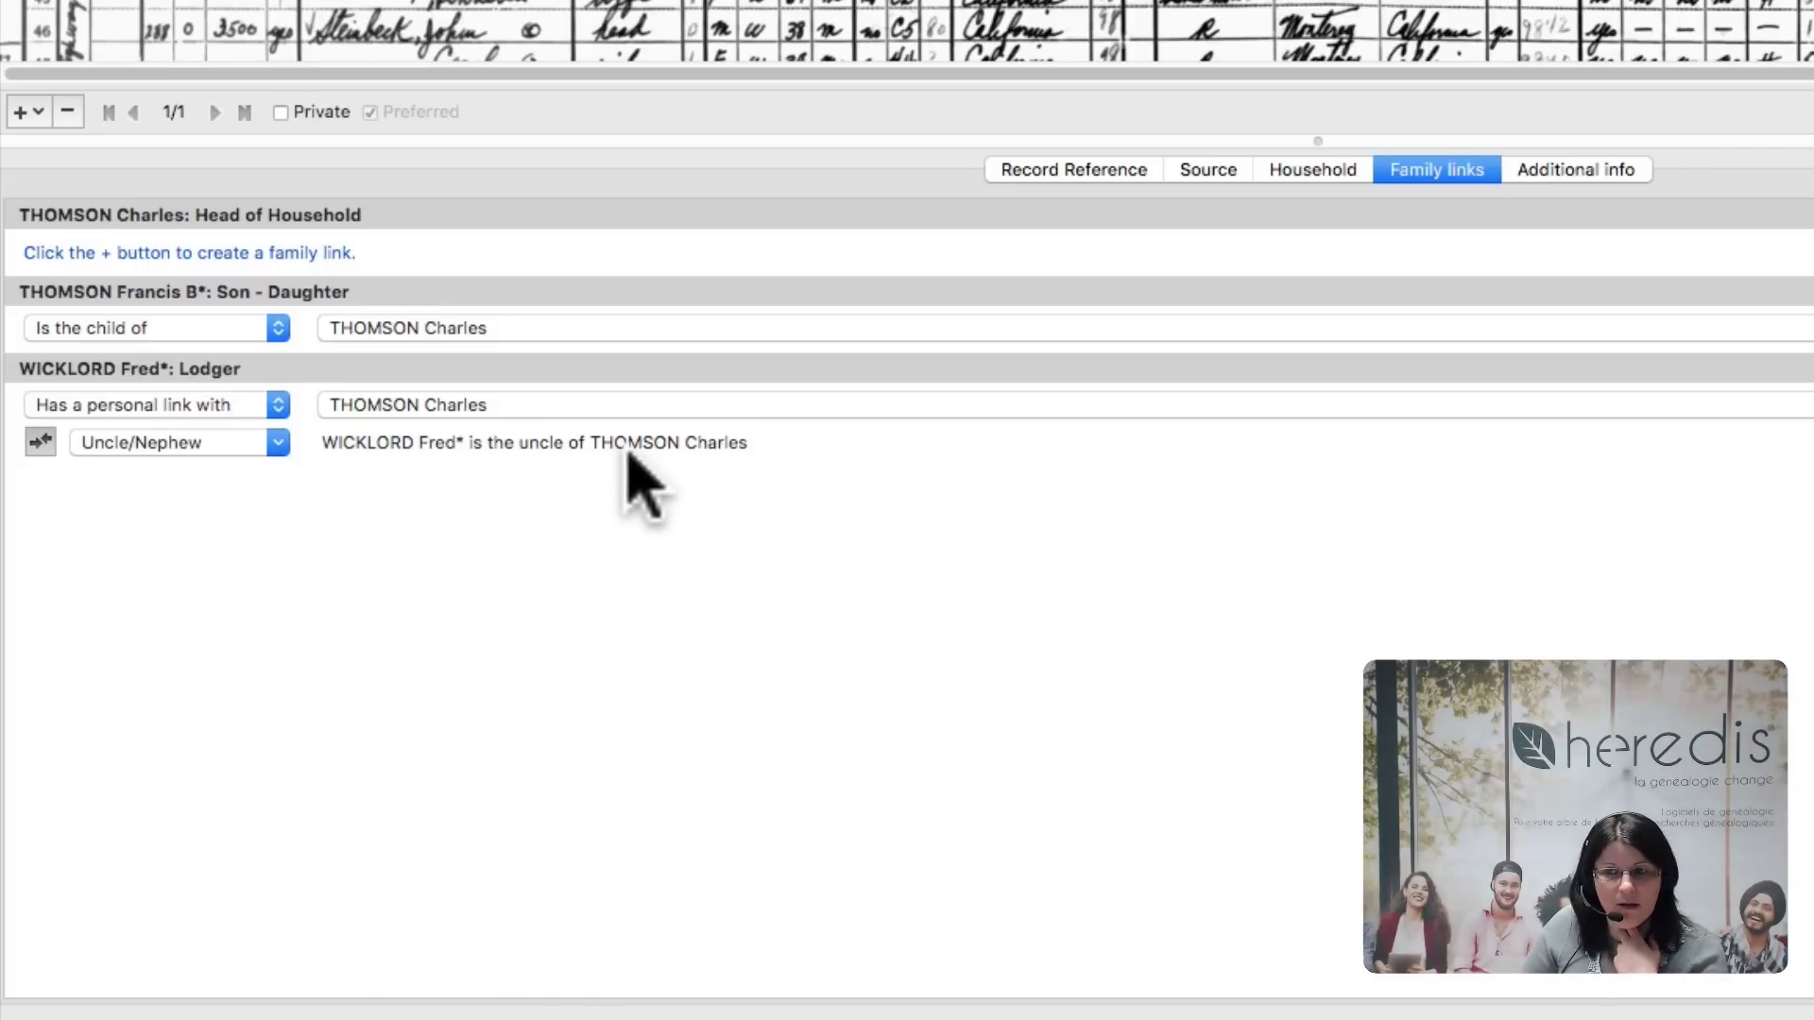
Return the lodger's personal link to Other type of link and describe it as lodger.
{"action": "left_click", "coordinate": [276, 445]}
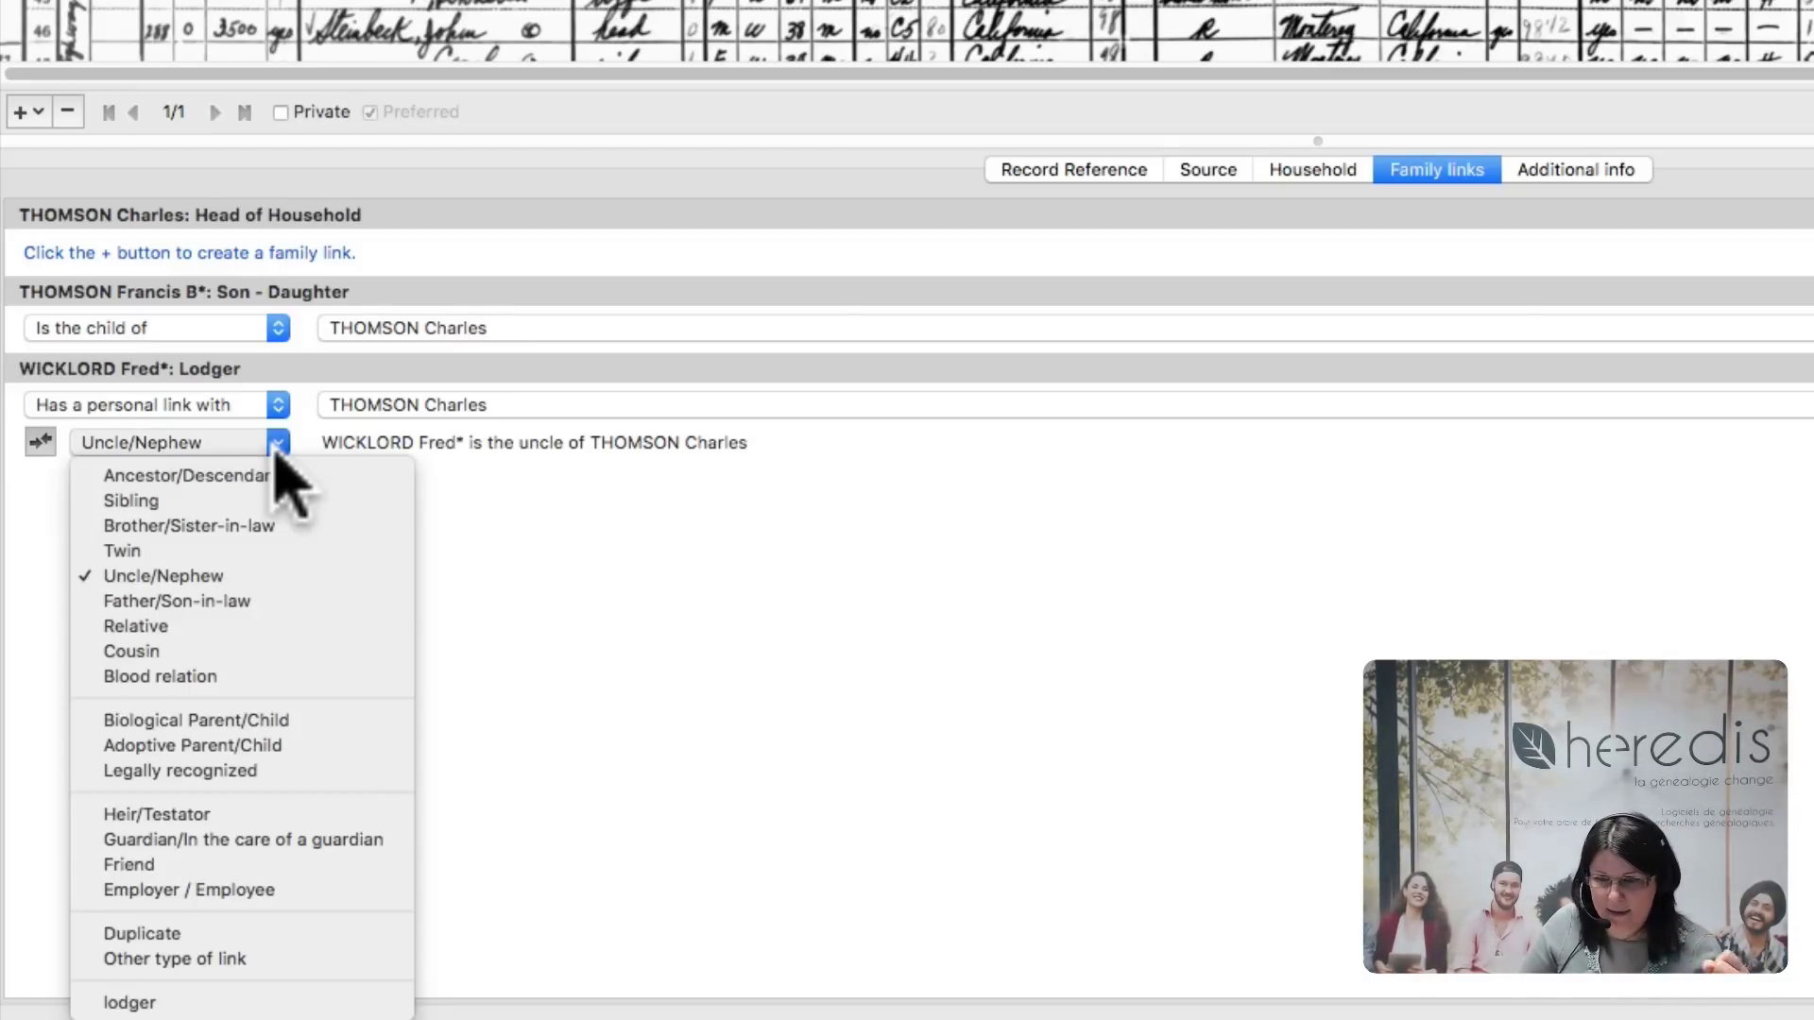
{"action": "left_click", "coordinate": [232, 956]}
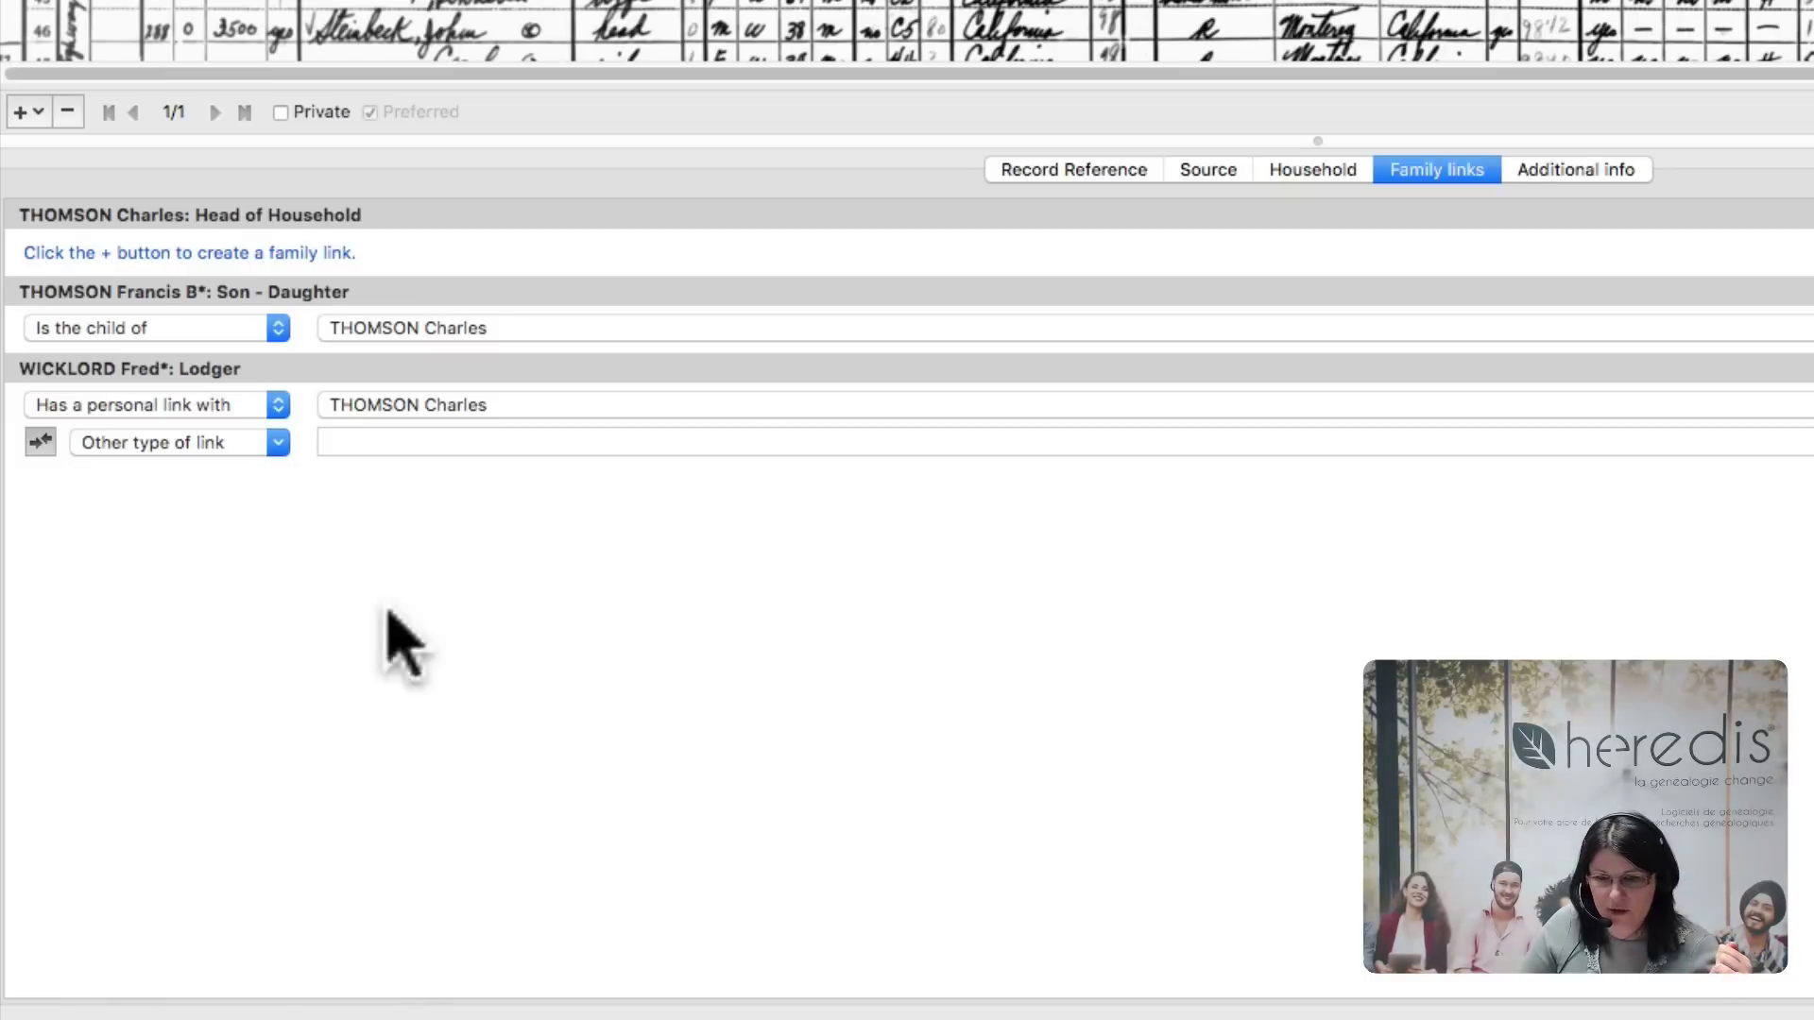
{"action": "left_click", "coordinate": [397, 442]}
{"action": "type", "text": "lodger"}
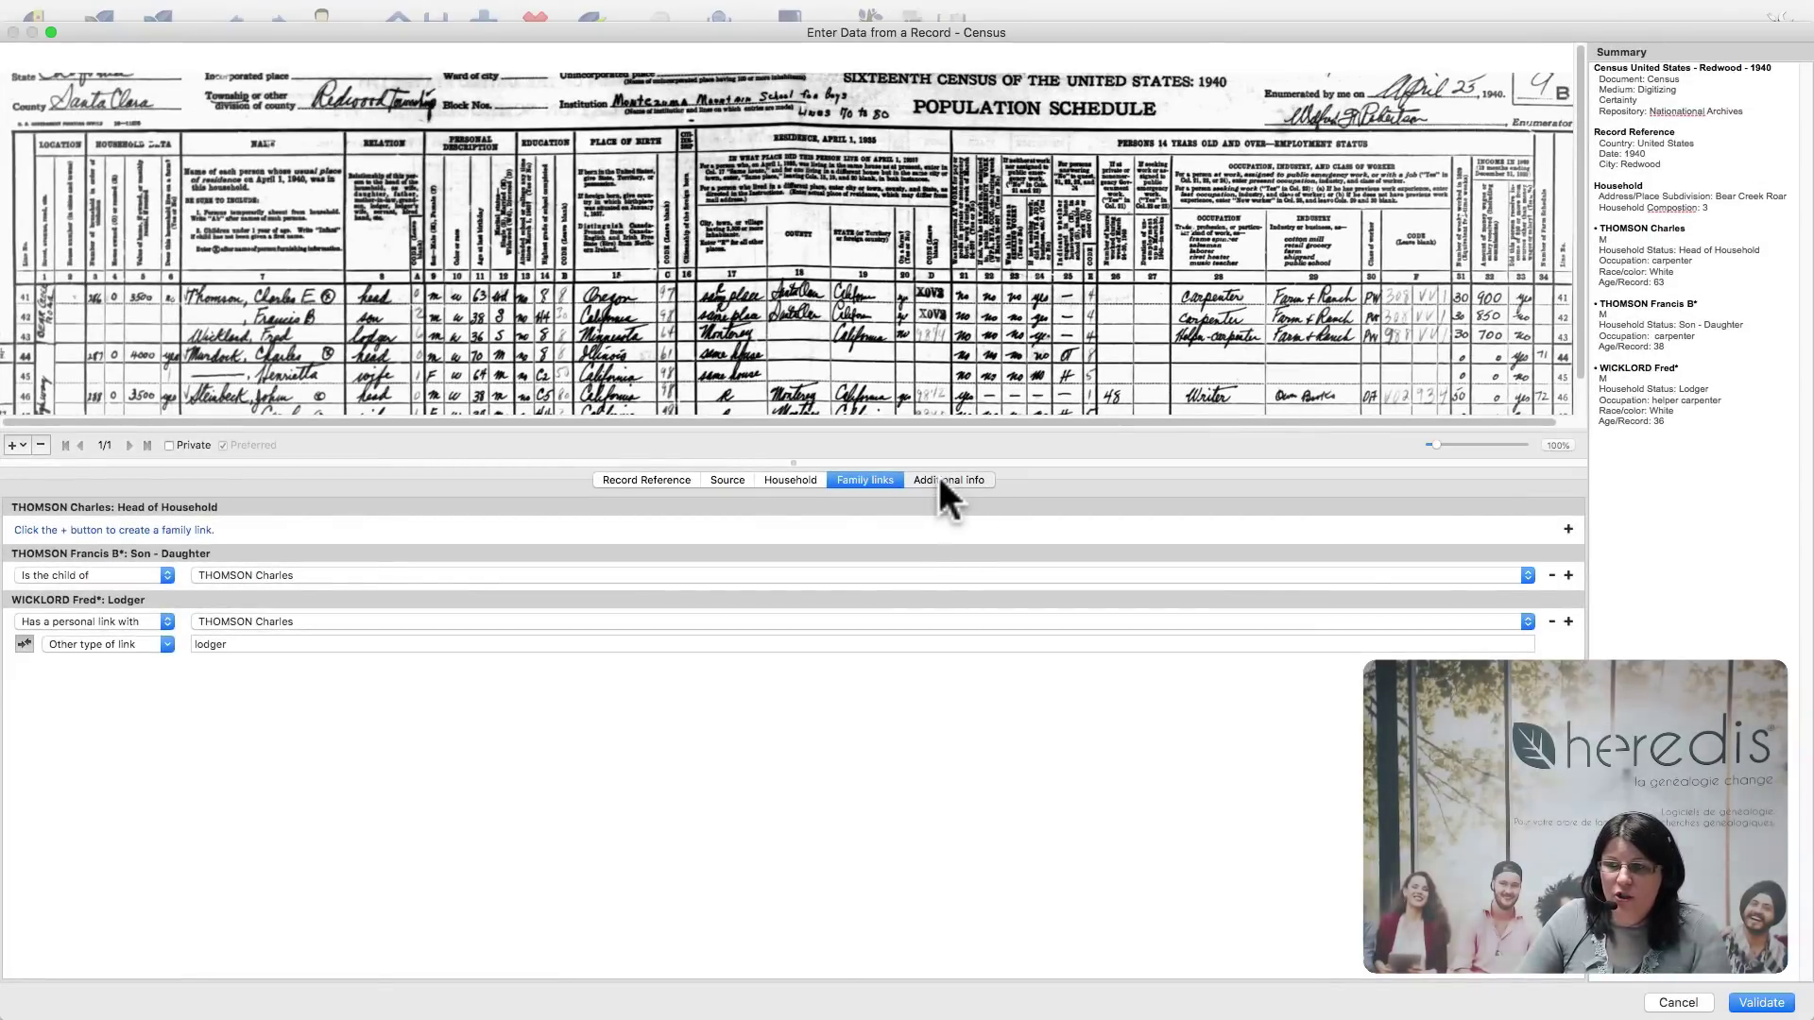
Validate the census entry with the additional information left blank, and collapse the two created persons in the data check.
{"action": "left_click", "coordinate": [952, 482]}
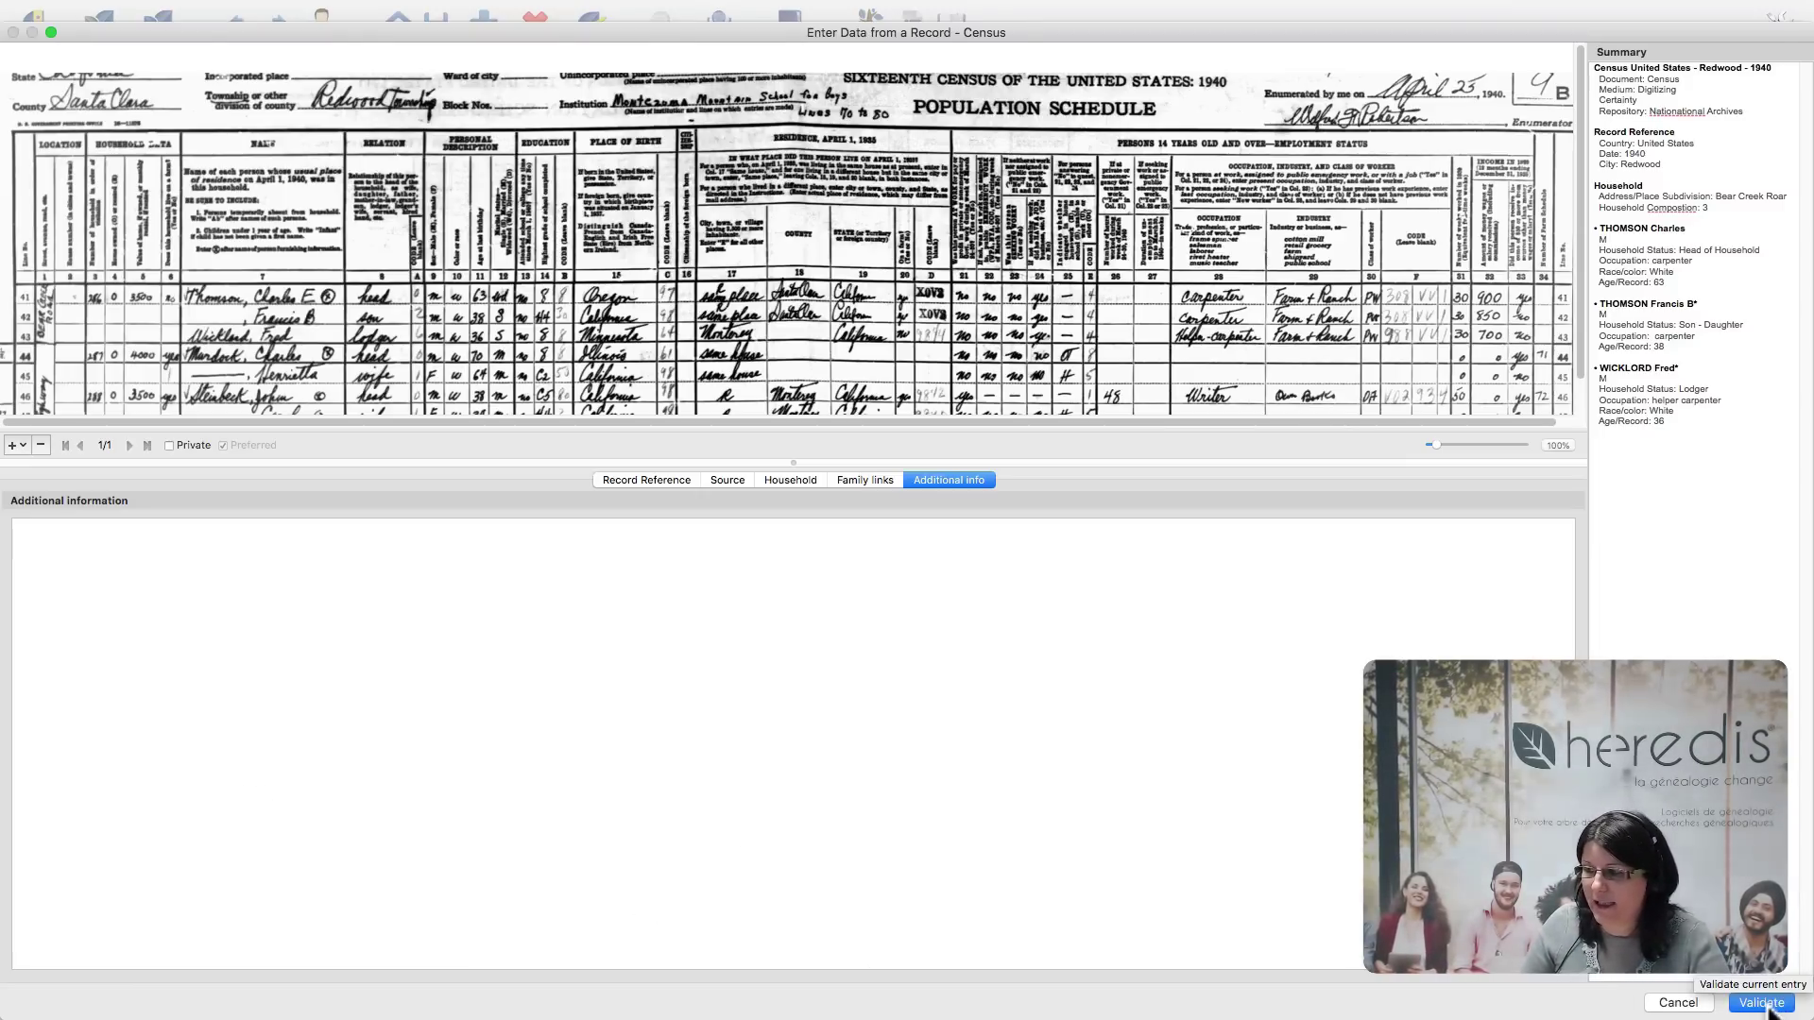
{"action": "left_click", "coordinate": [1766, 1004]}
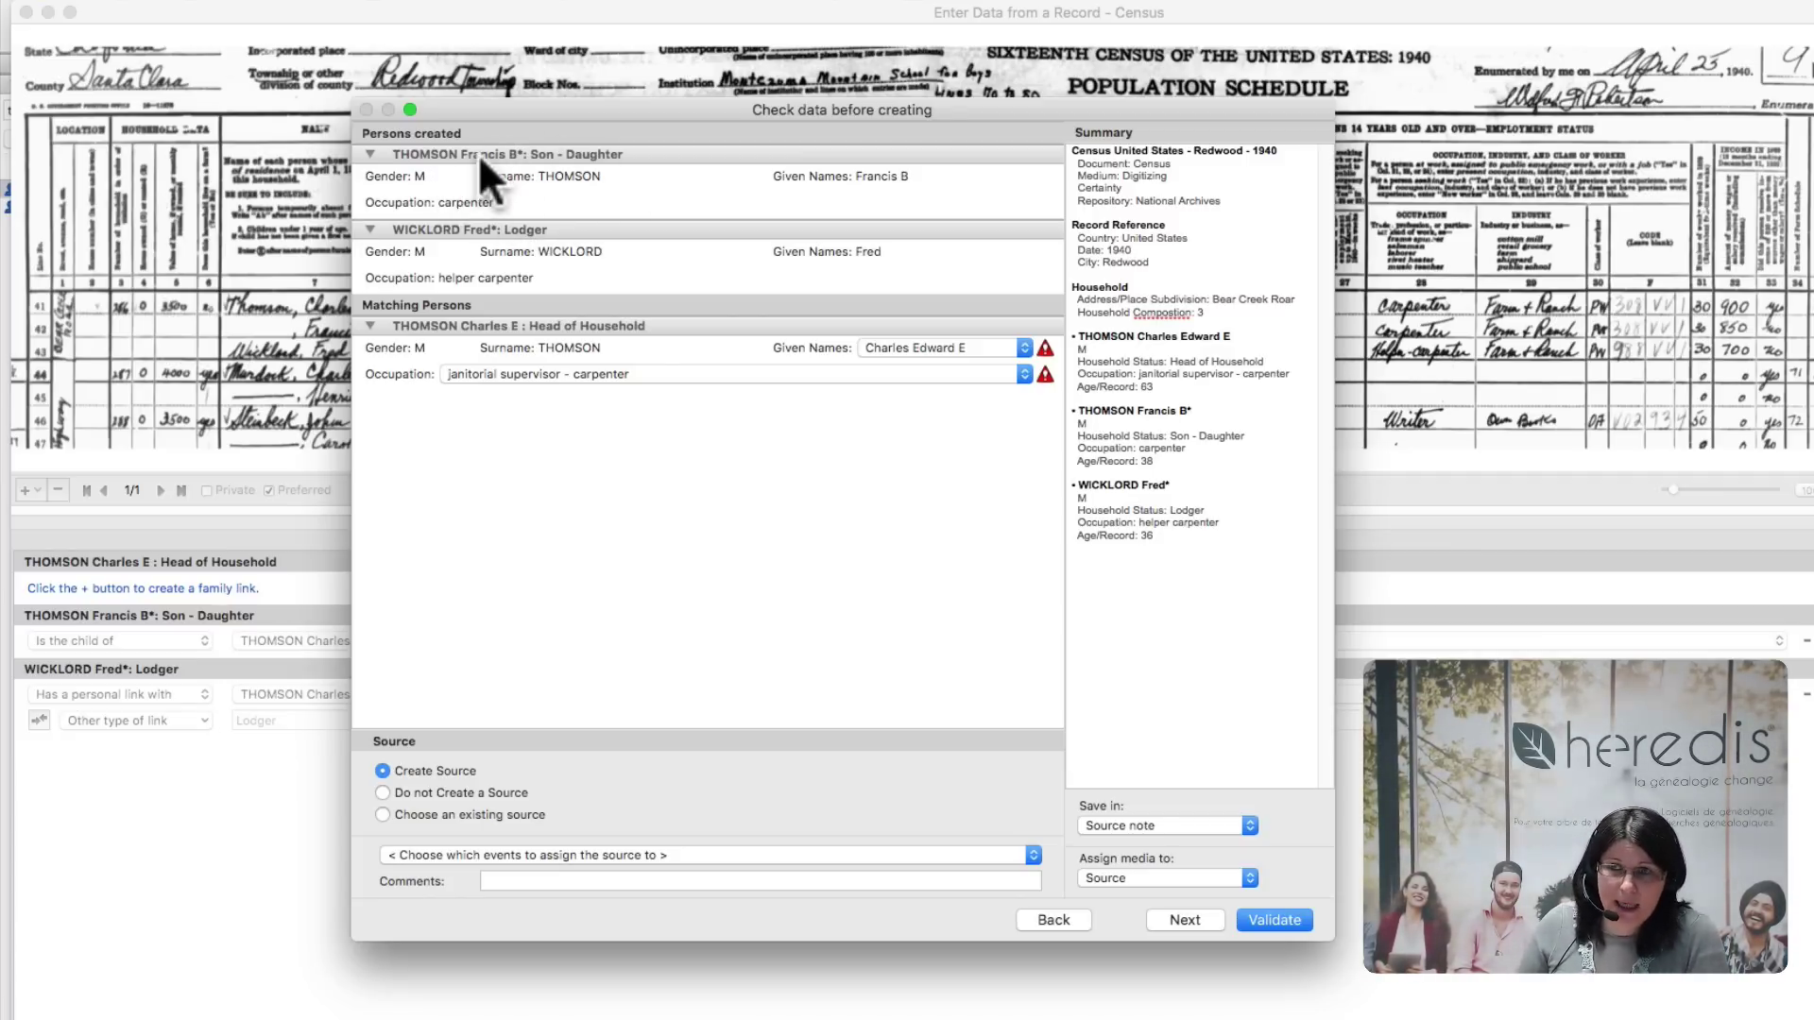
{"action": "left_click", "coordinate": [371, 154]}
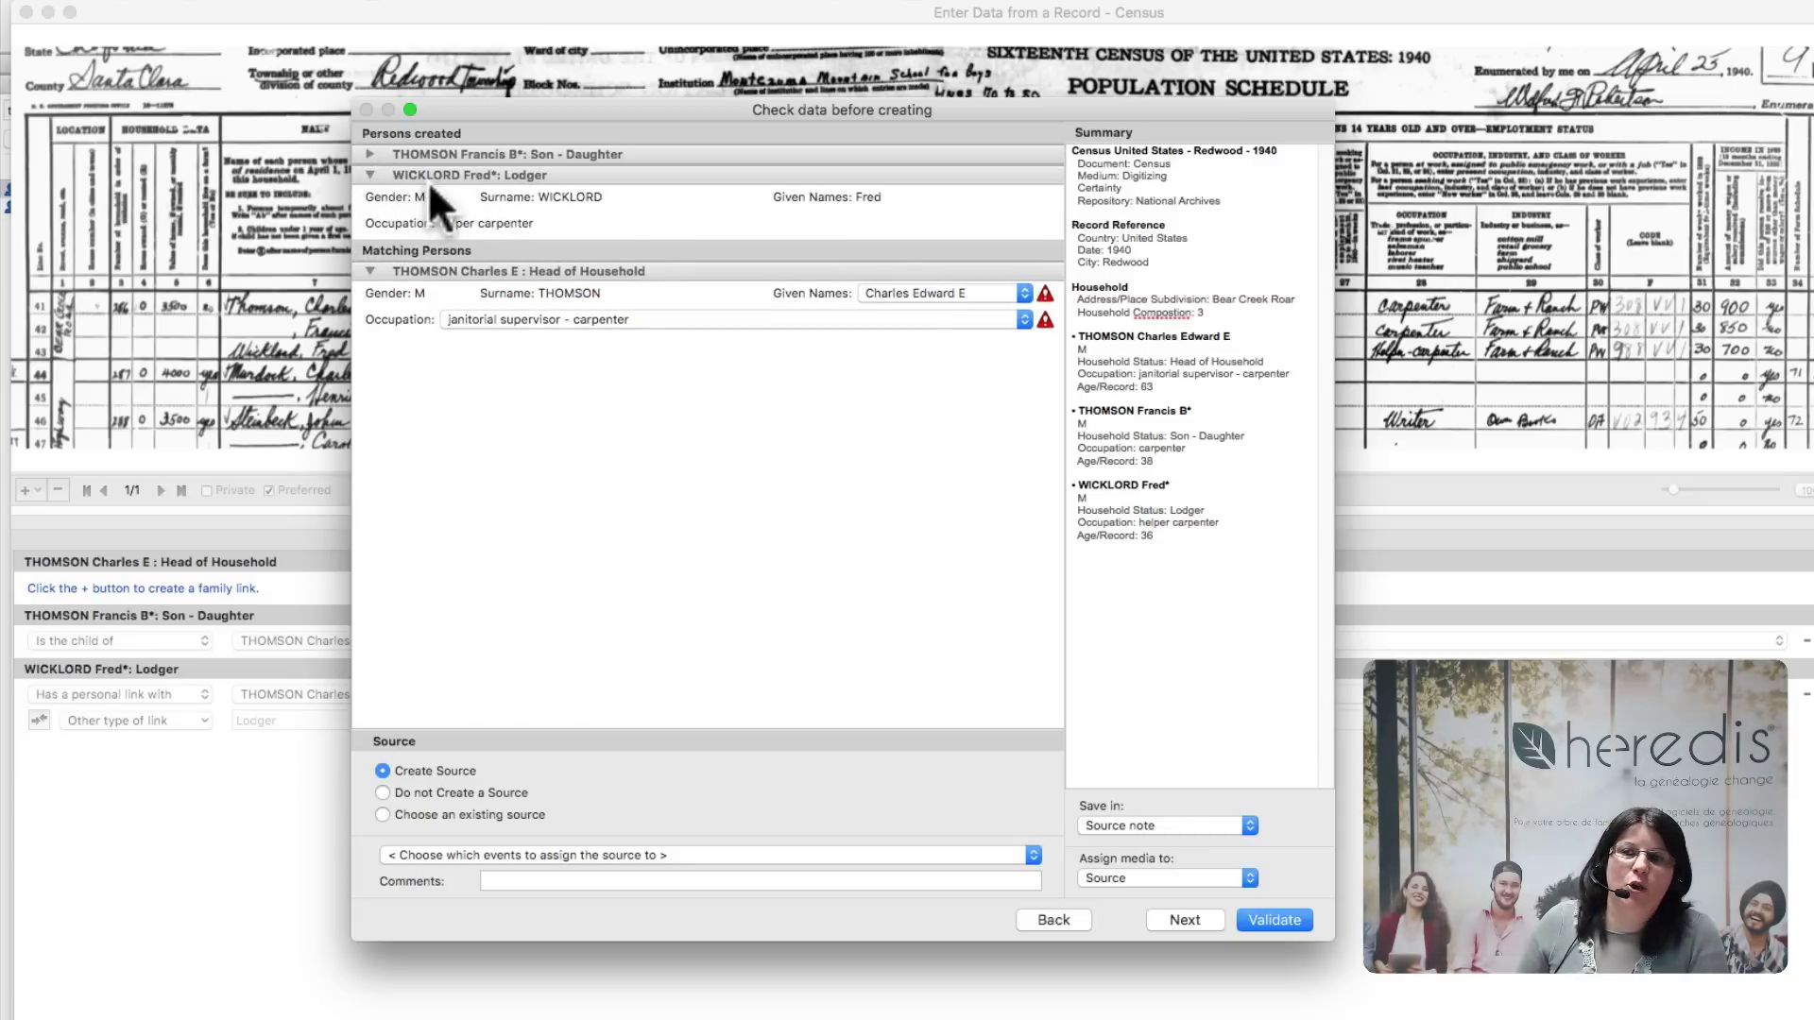
{"action": "left_click", "coordinate": [368, 176]}
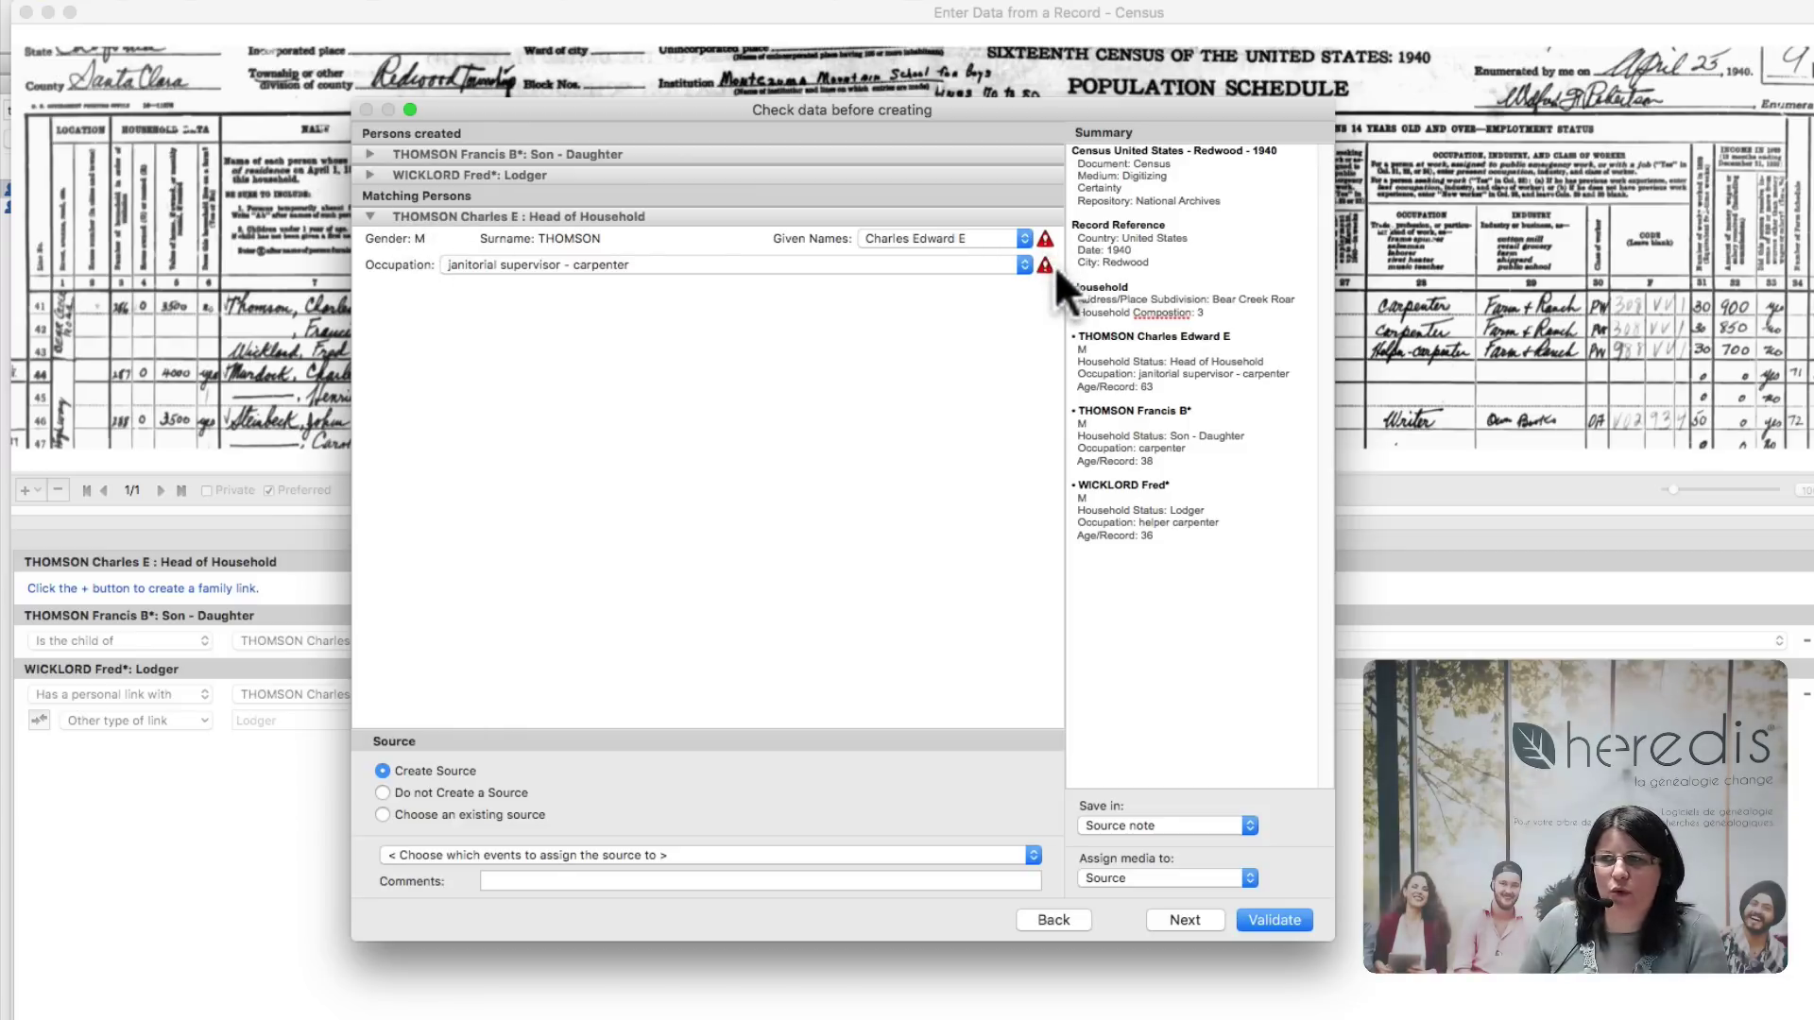
For the matching head of household, choose the given names without the extra initial and keep the occupation janitorial supervisor - carpenter.
{"action": "mouse_move", "coordinate": [1043, 264]}
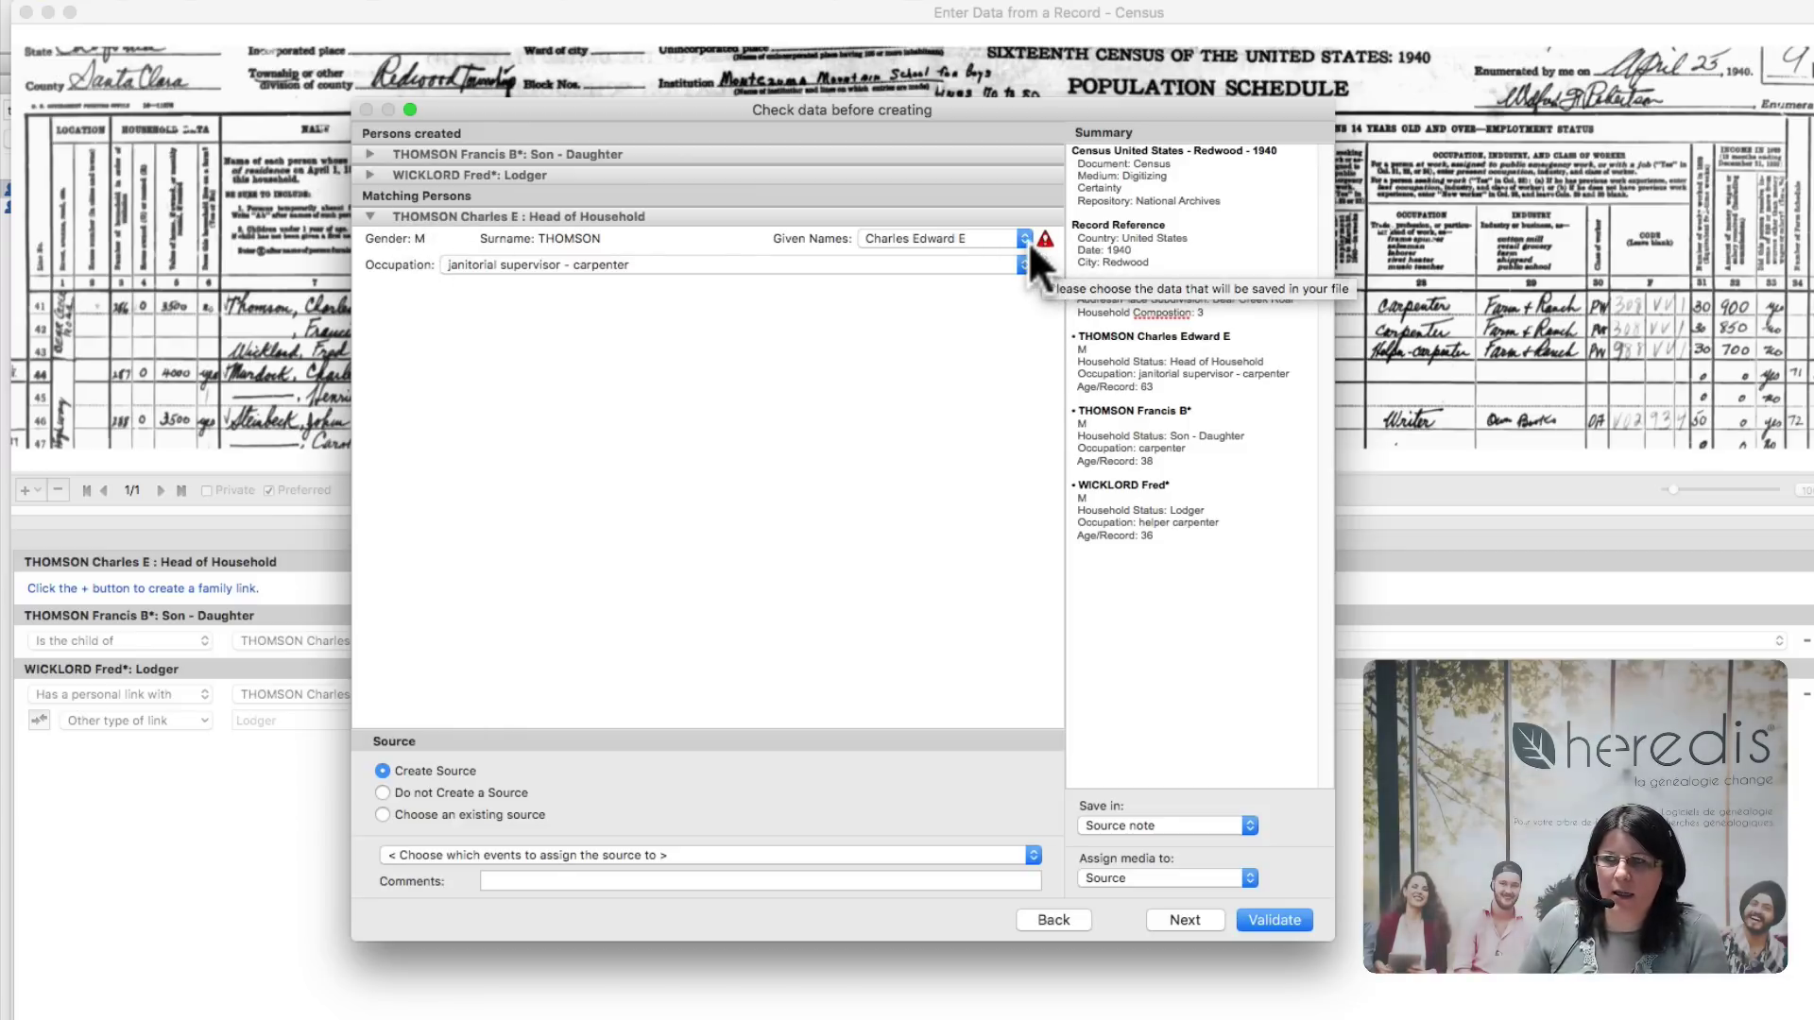
{"action": "left_click", "coordinate": [1026, 240]}
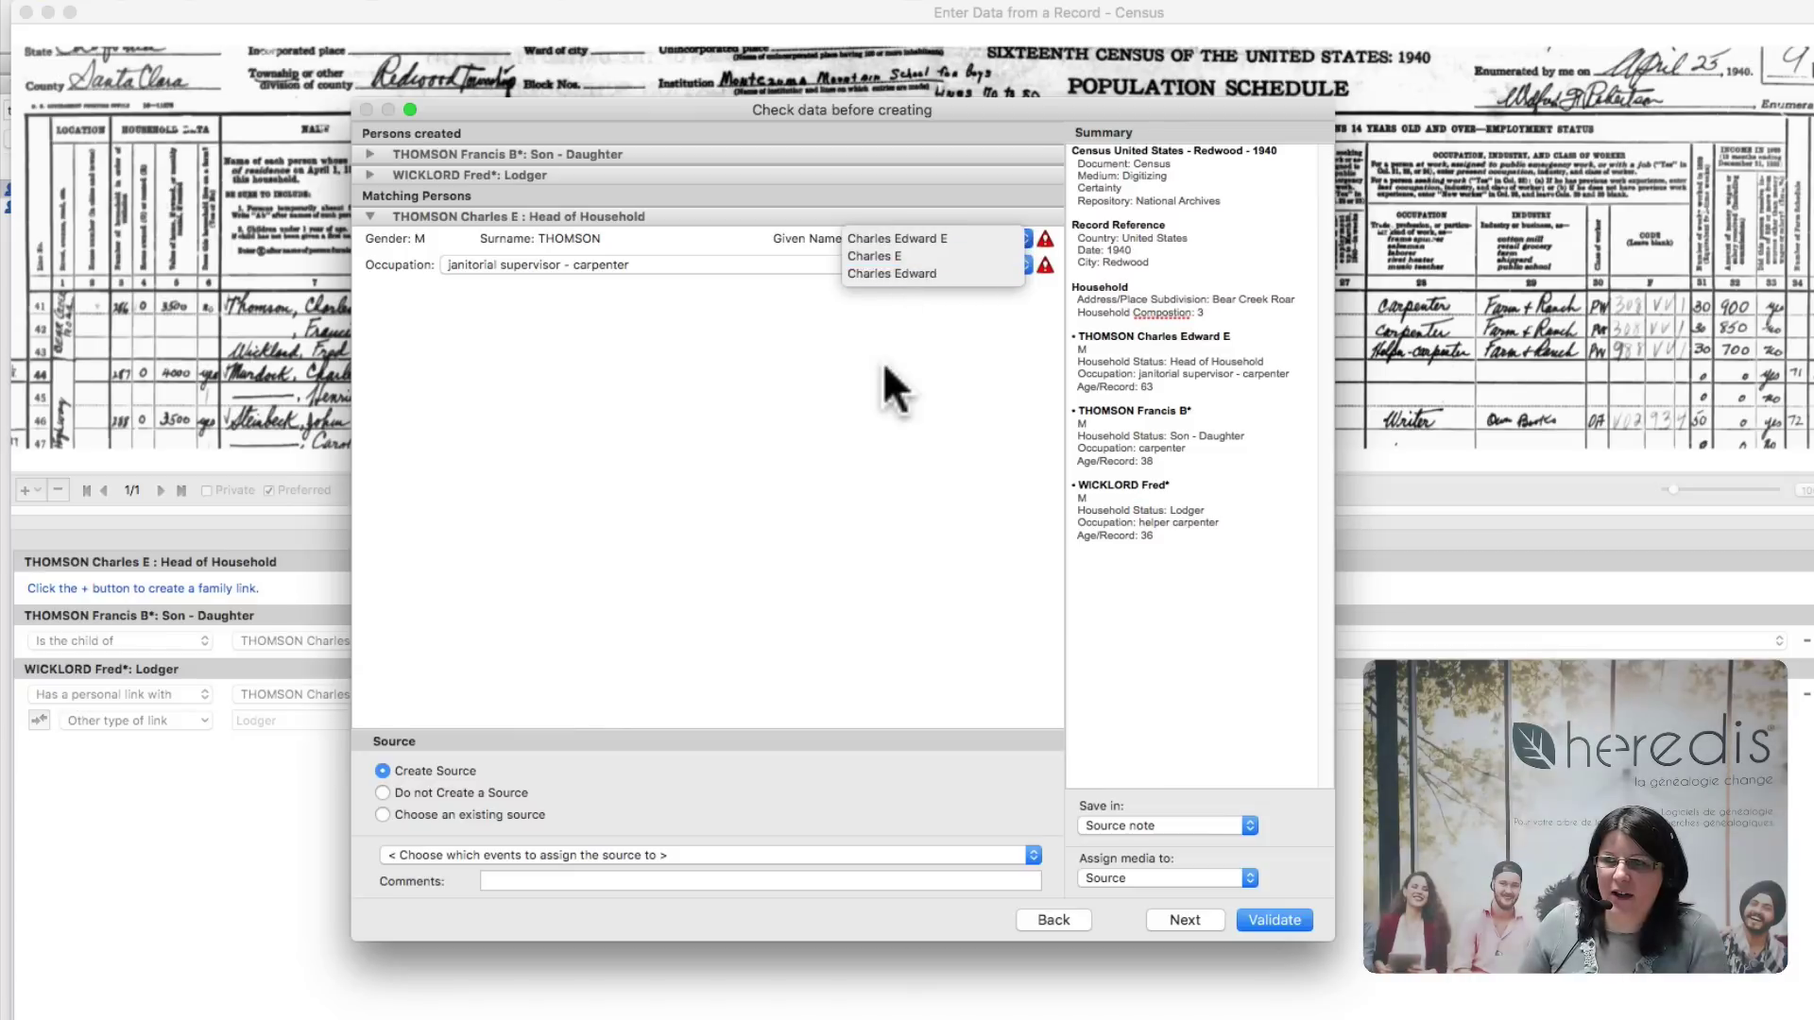
{"action": "left_click", "coordinate": [890, 275]}
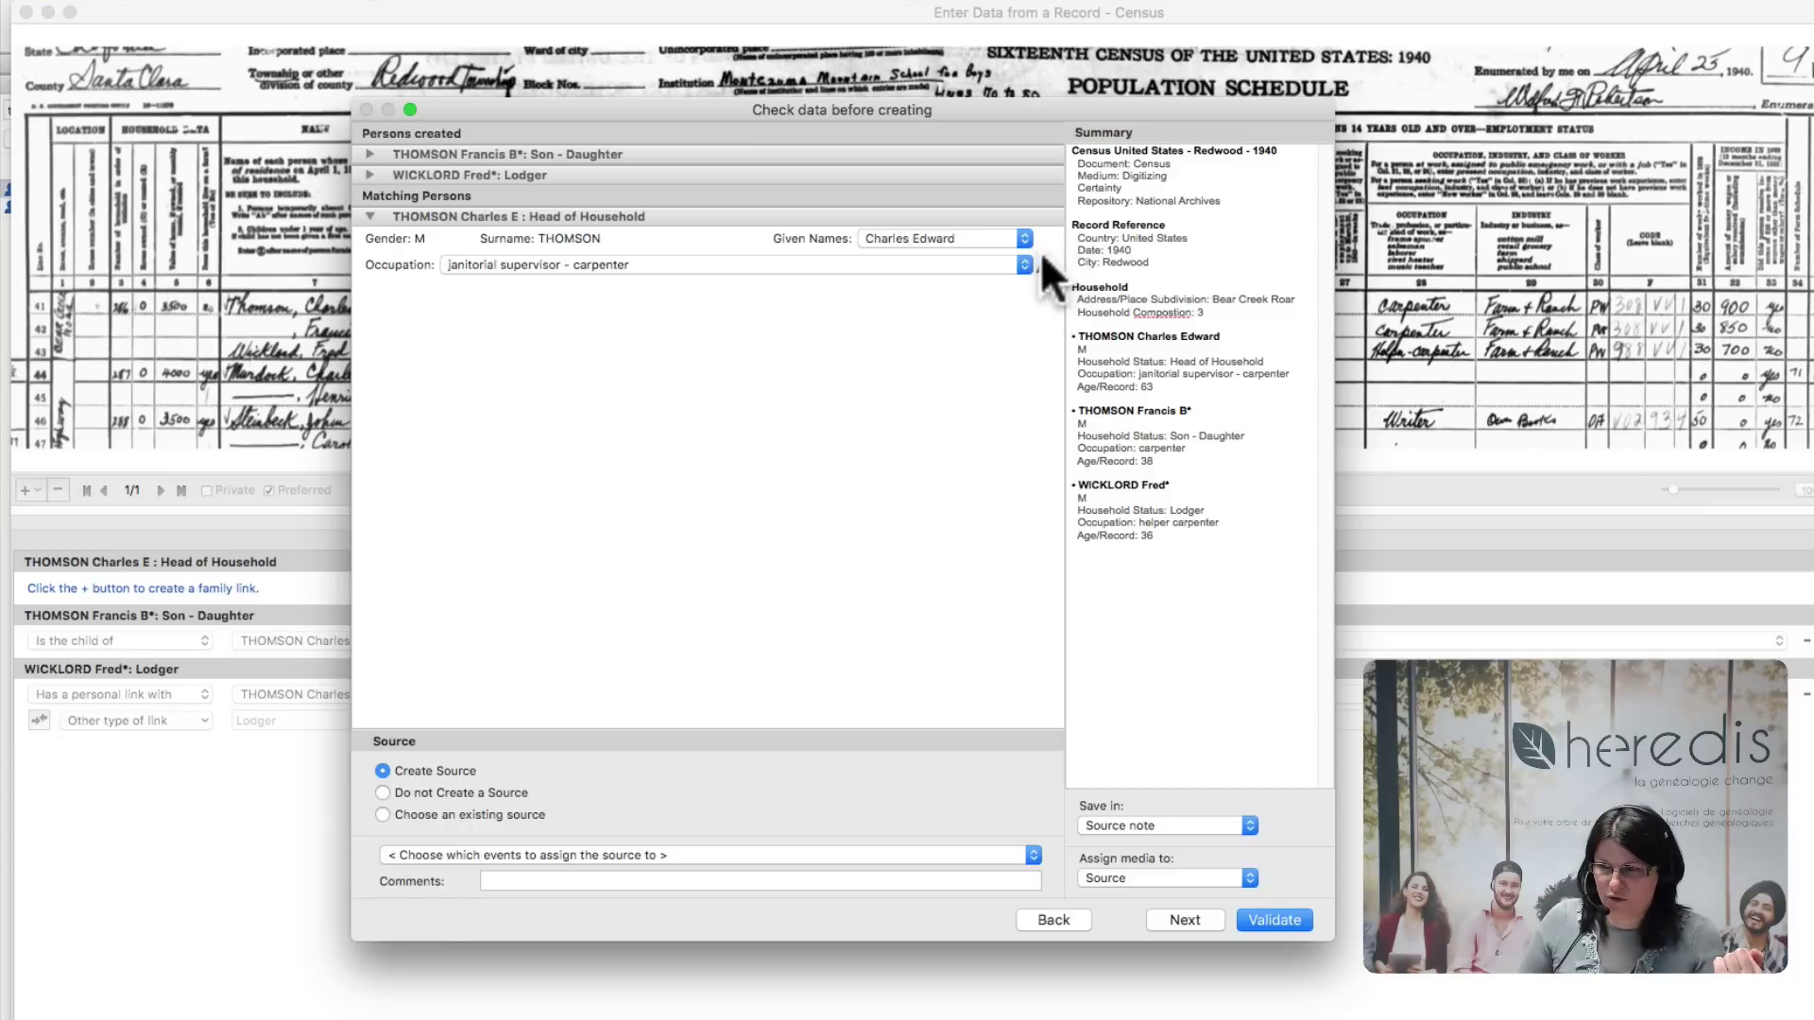
{"action": "mouse_move", "coordinate": [1044, 248]}
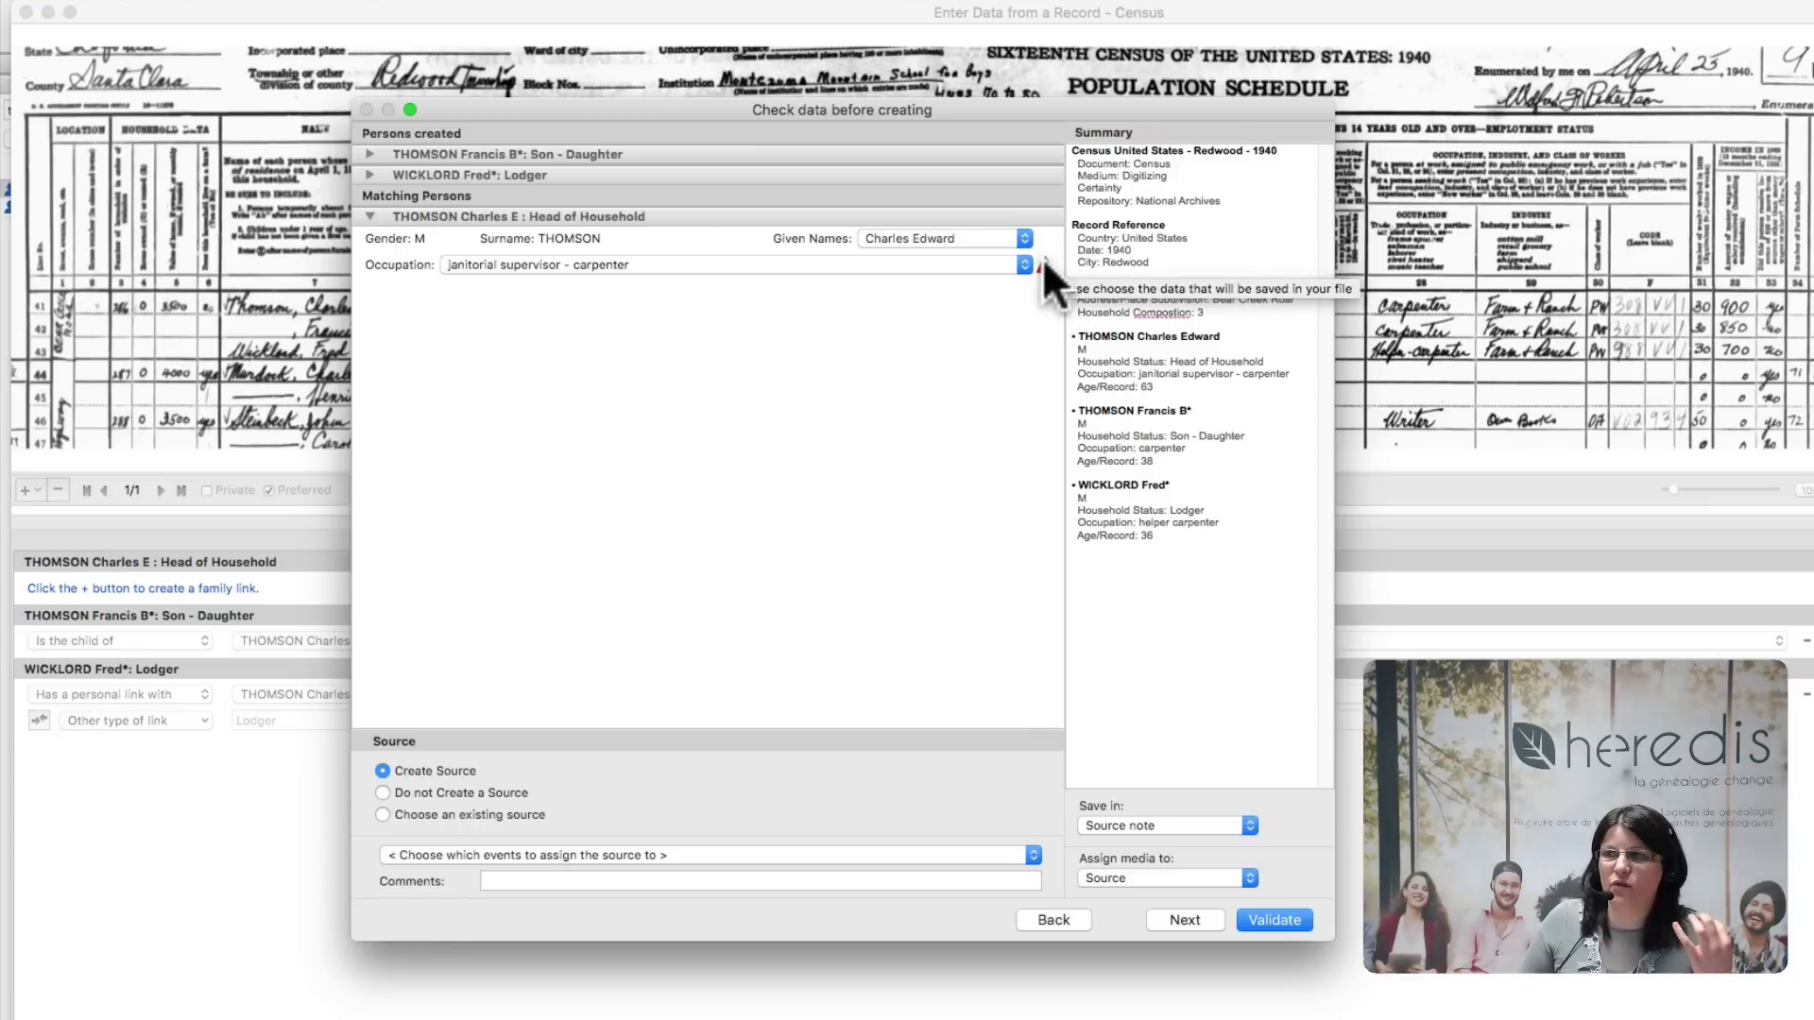
{"action": "left_click", "coordinate": [748, 264]}
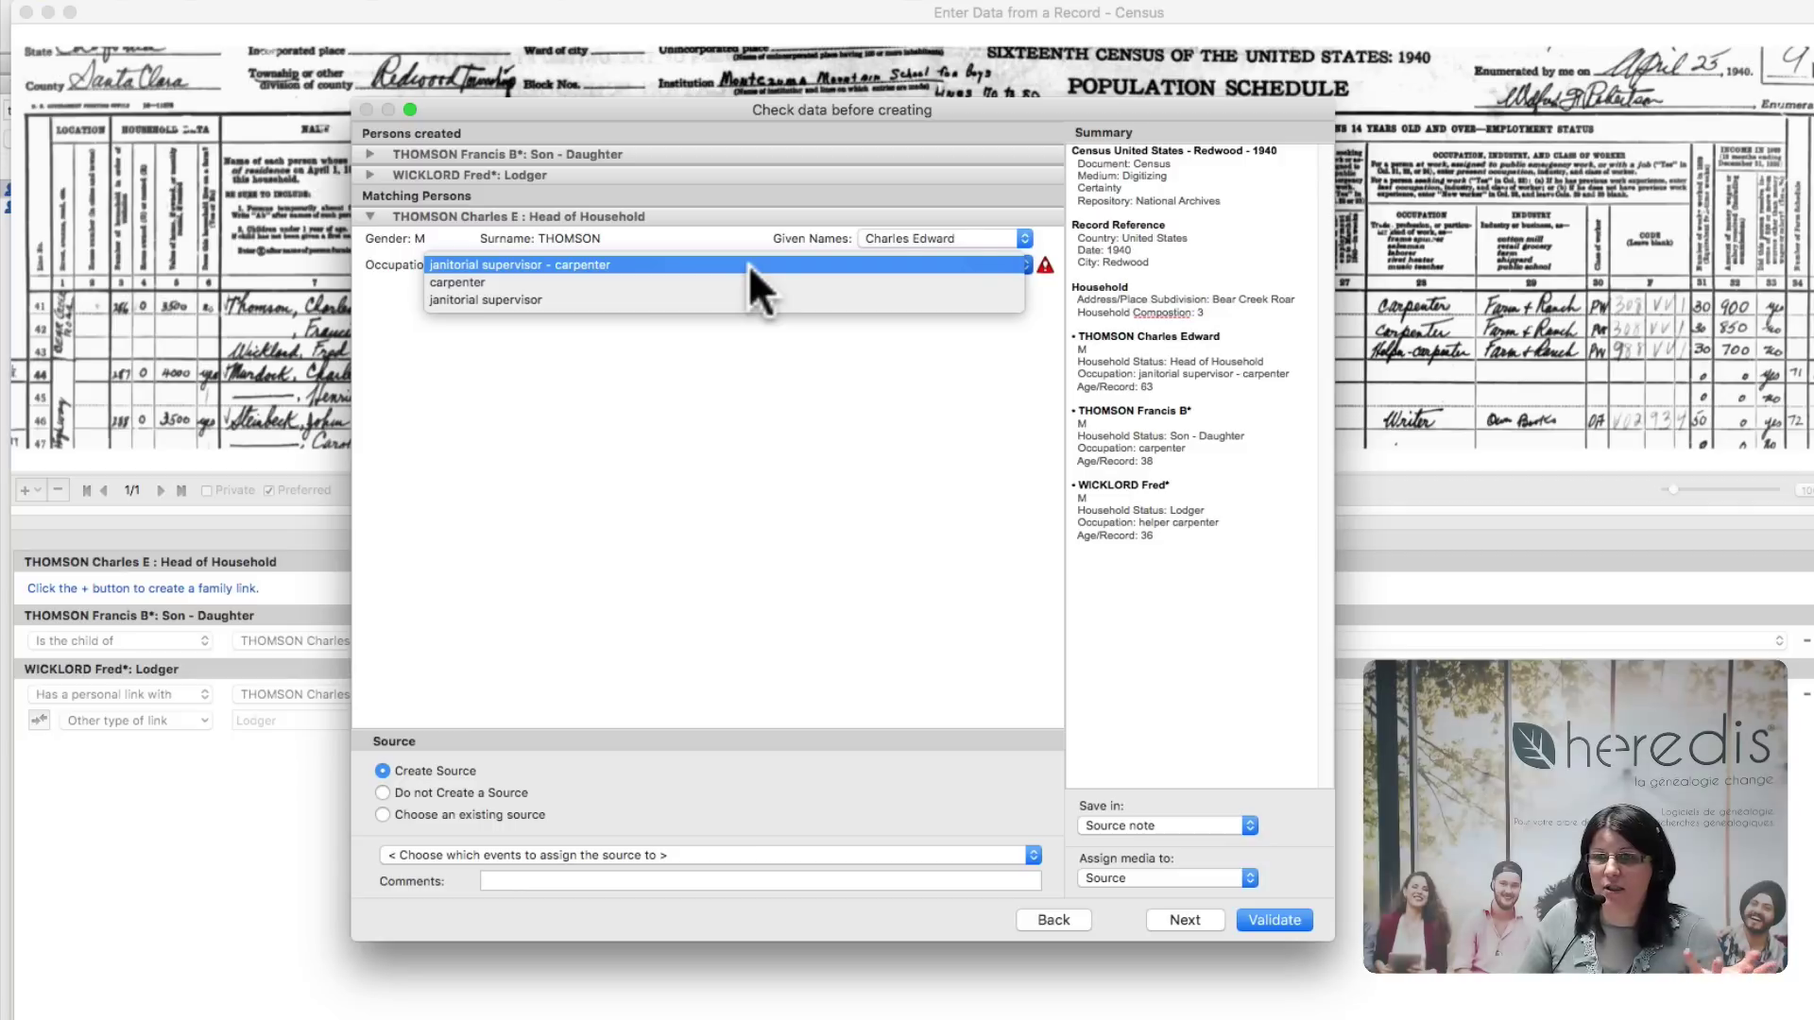
{"action": "left_click", "coordinate": [484, 266]}
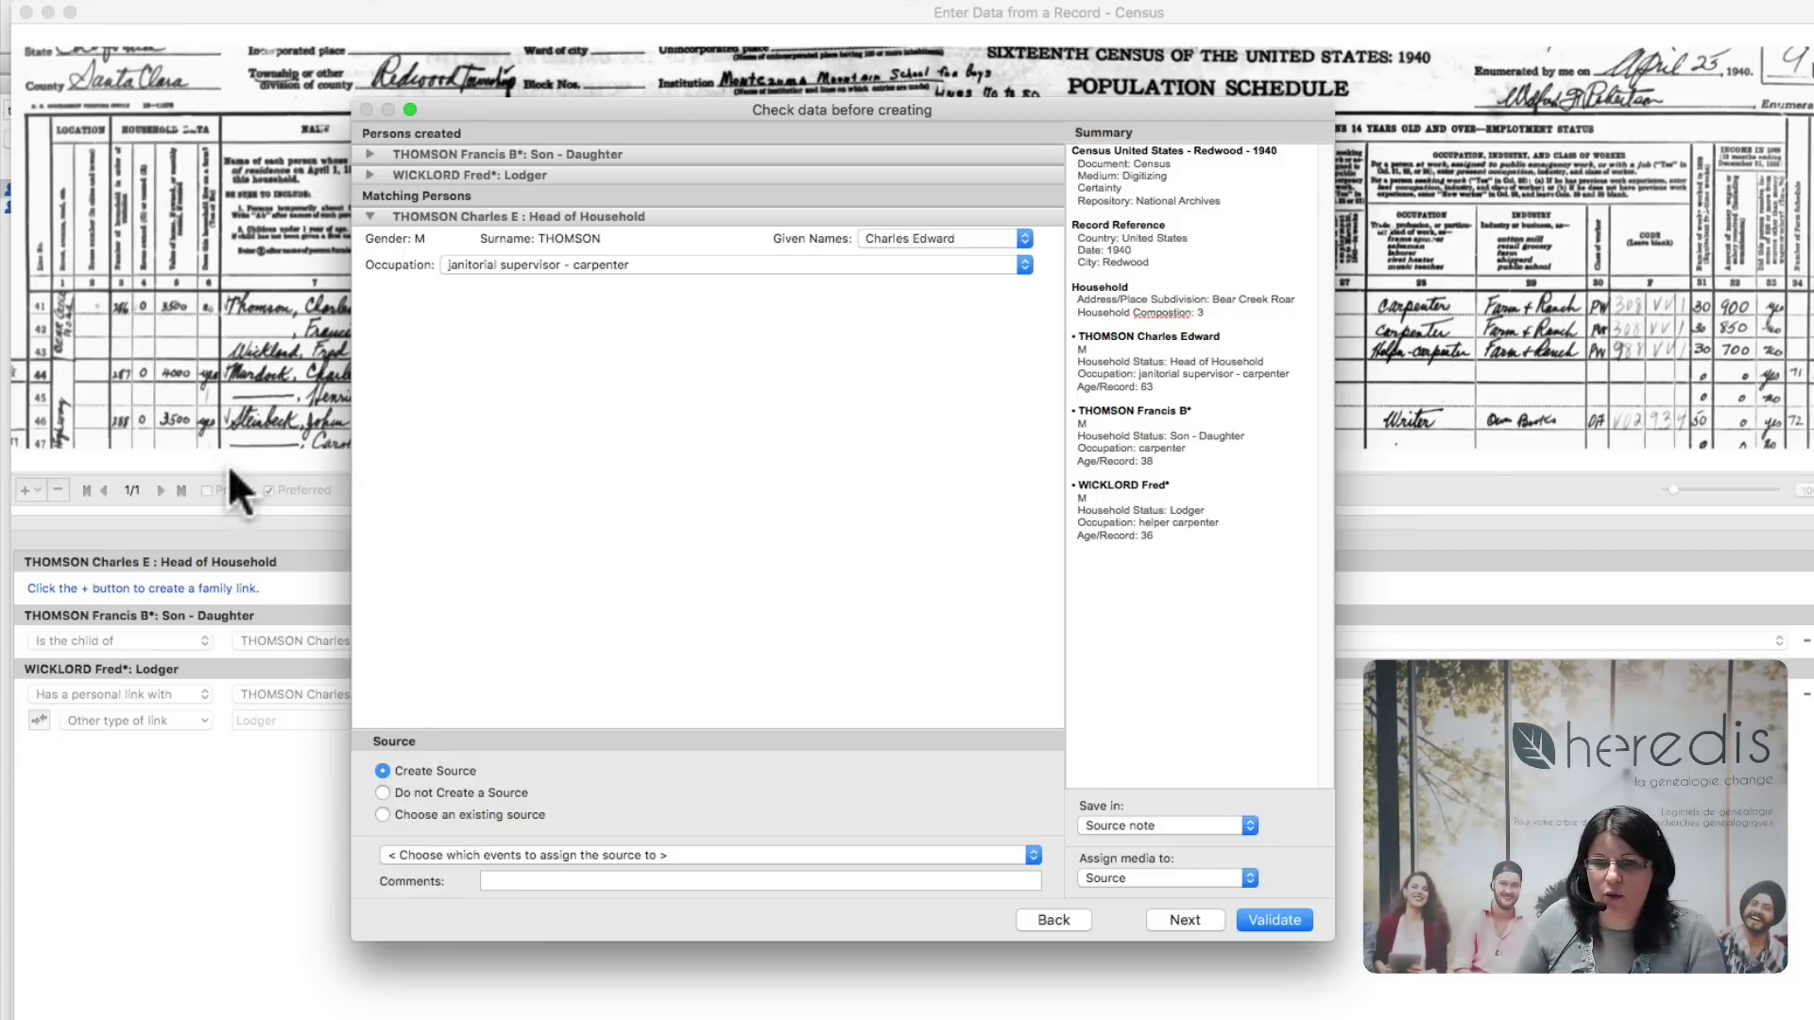
{"action": "left_click_drag", "start_coordinate": [614, 110], "coordinate": [1237, 98]}
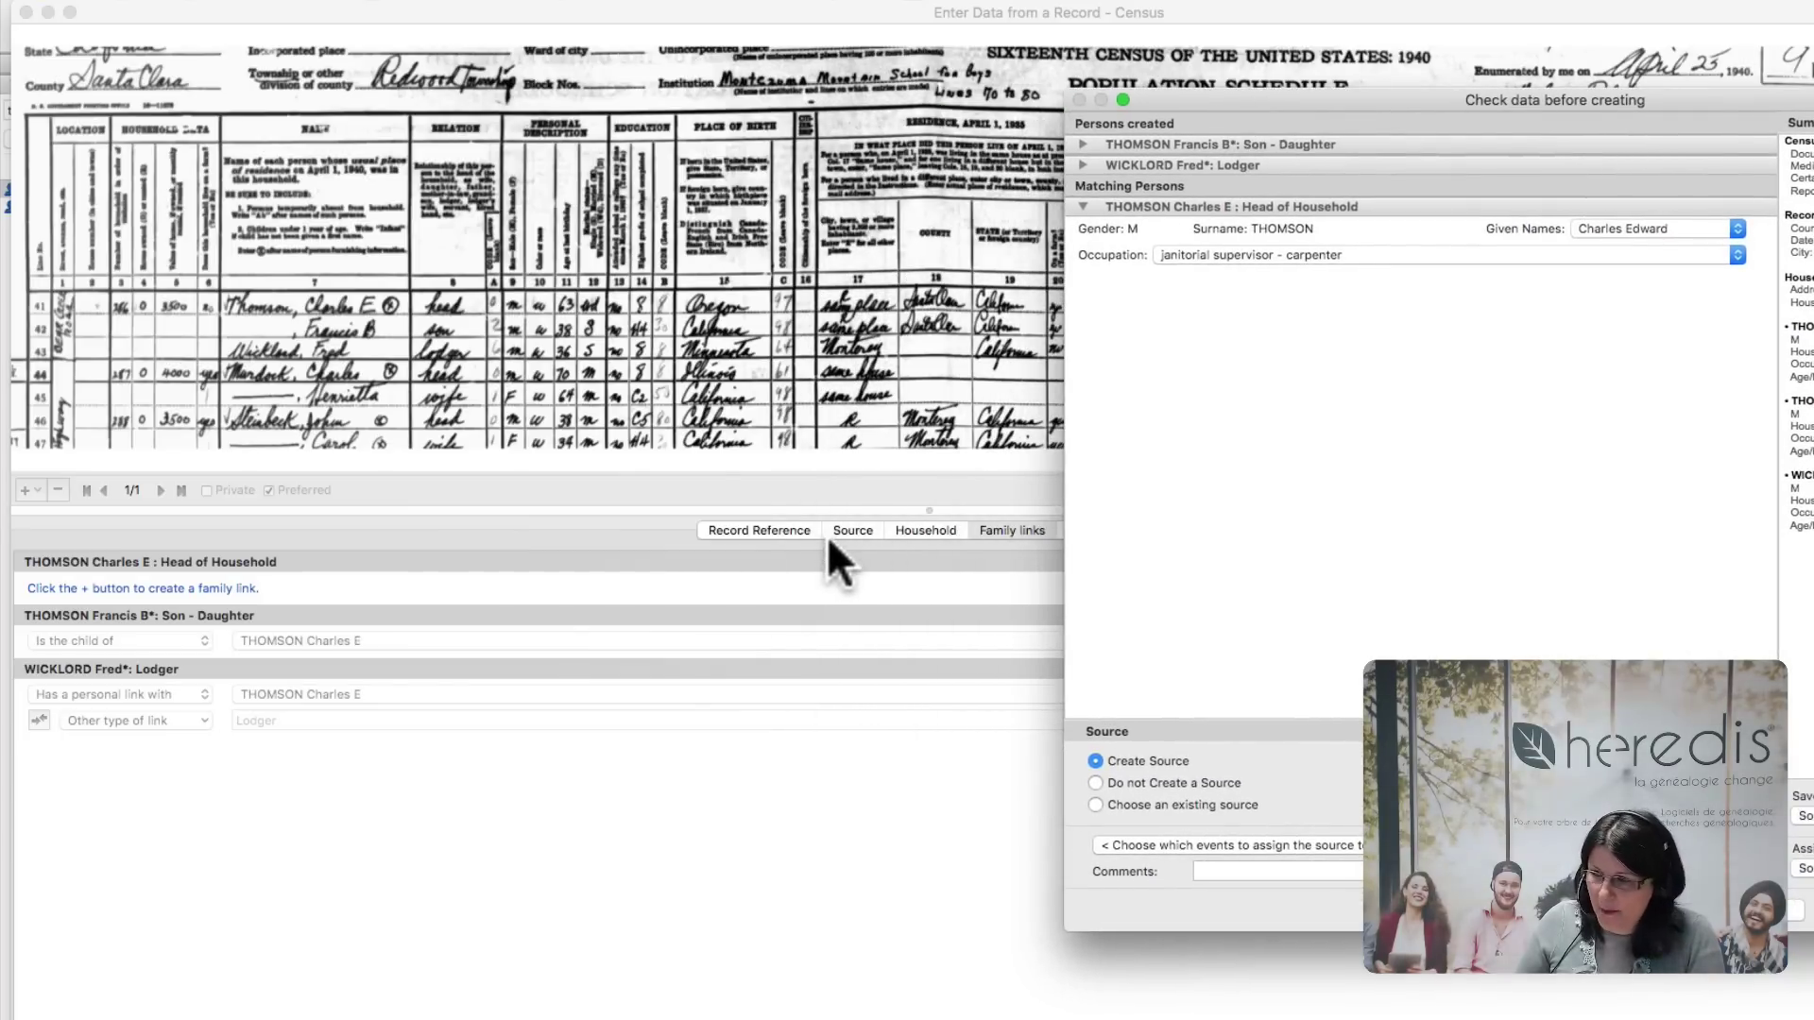
{"action": "left_click_drag", "start_coordinate": [1325, 104], "coordinate": [635, 38]}
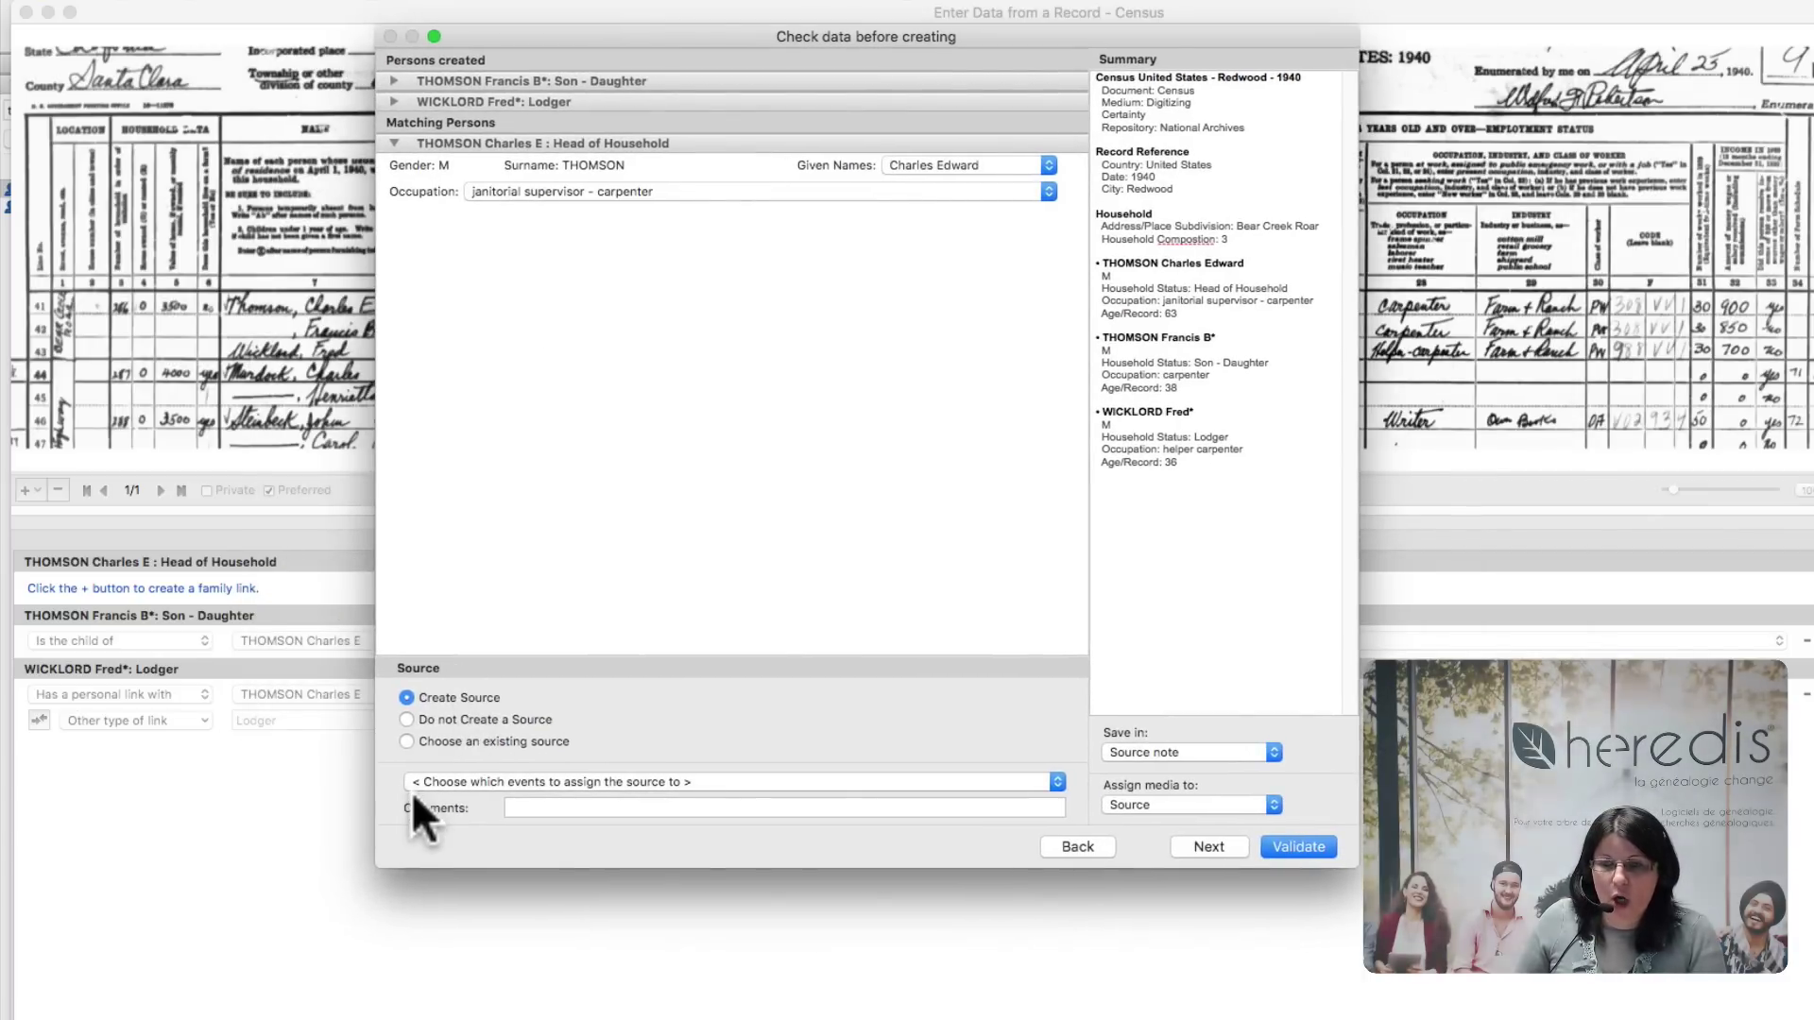
Try choosing an existing source from the source list, and return to creating a new source.
{"action": "left_click", "coordinate": [406, 742]}
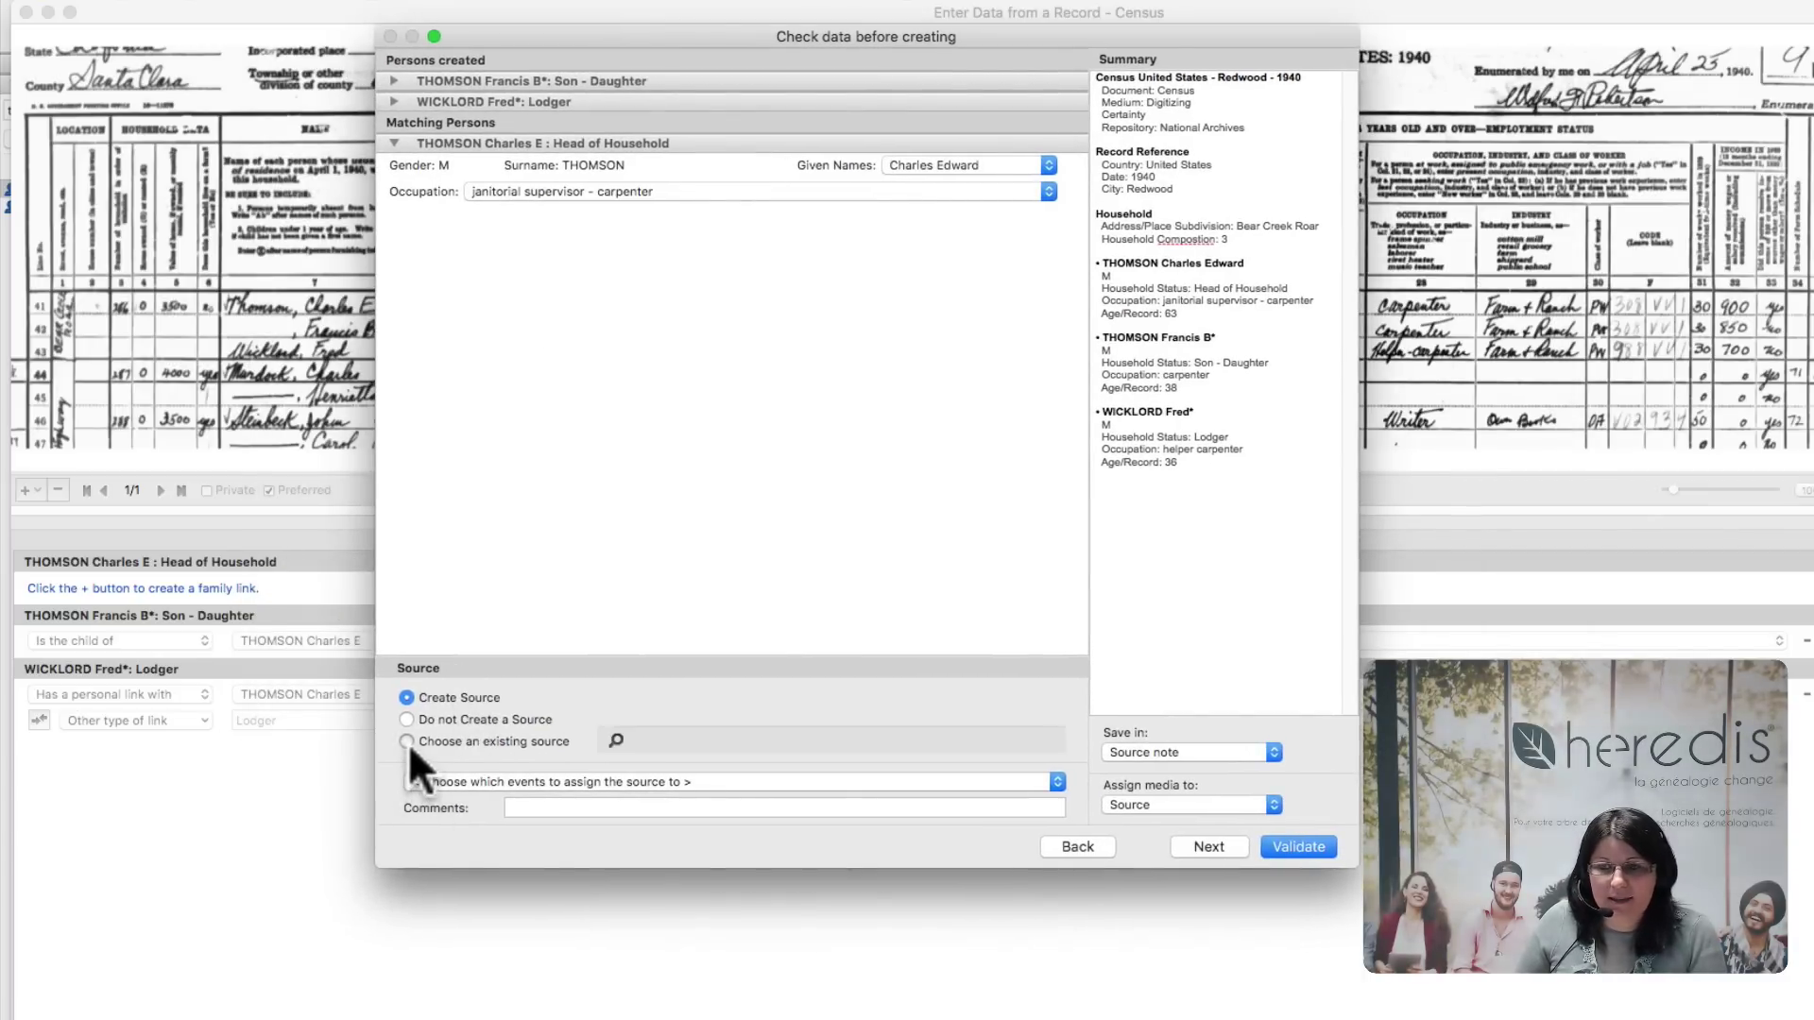
{"action": "mouse_move", "coordinate": [616, 747]}
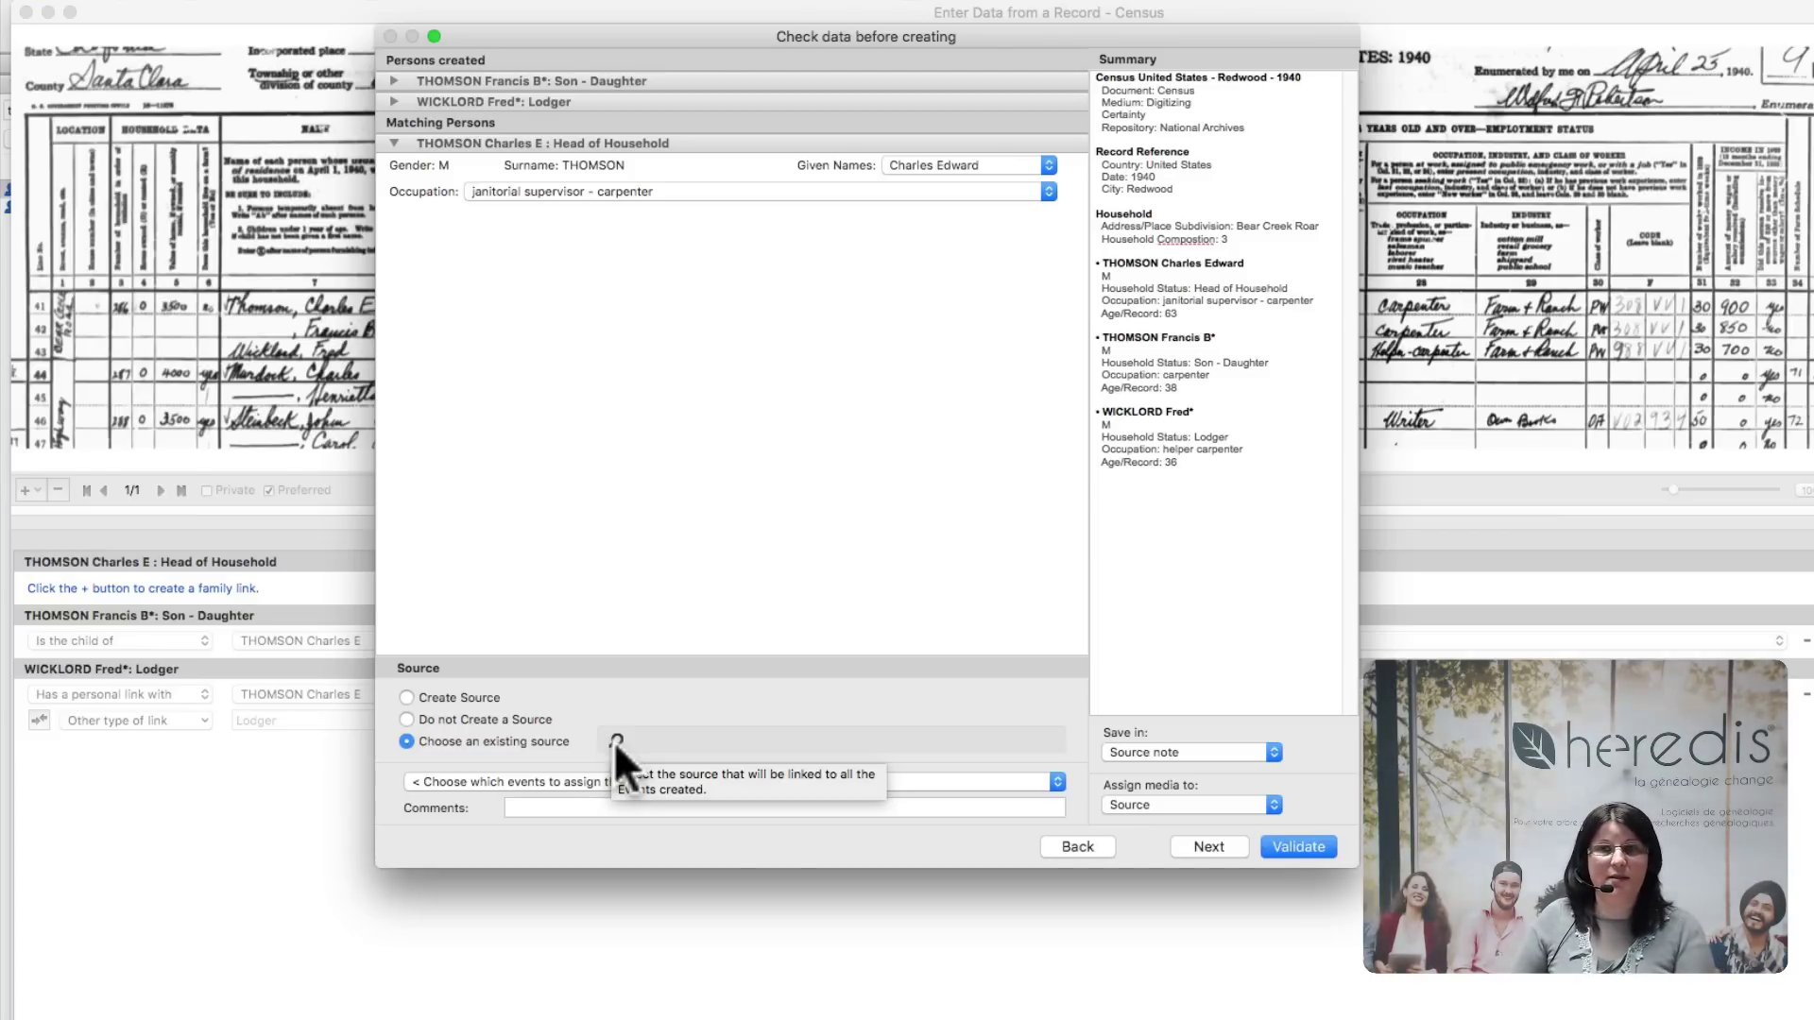
{"action": "left_click", "coordinate": [615, 741]}
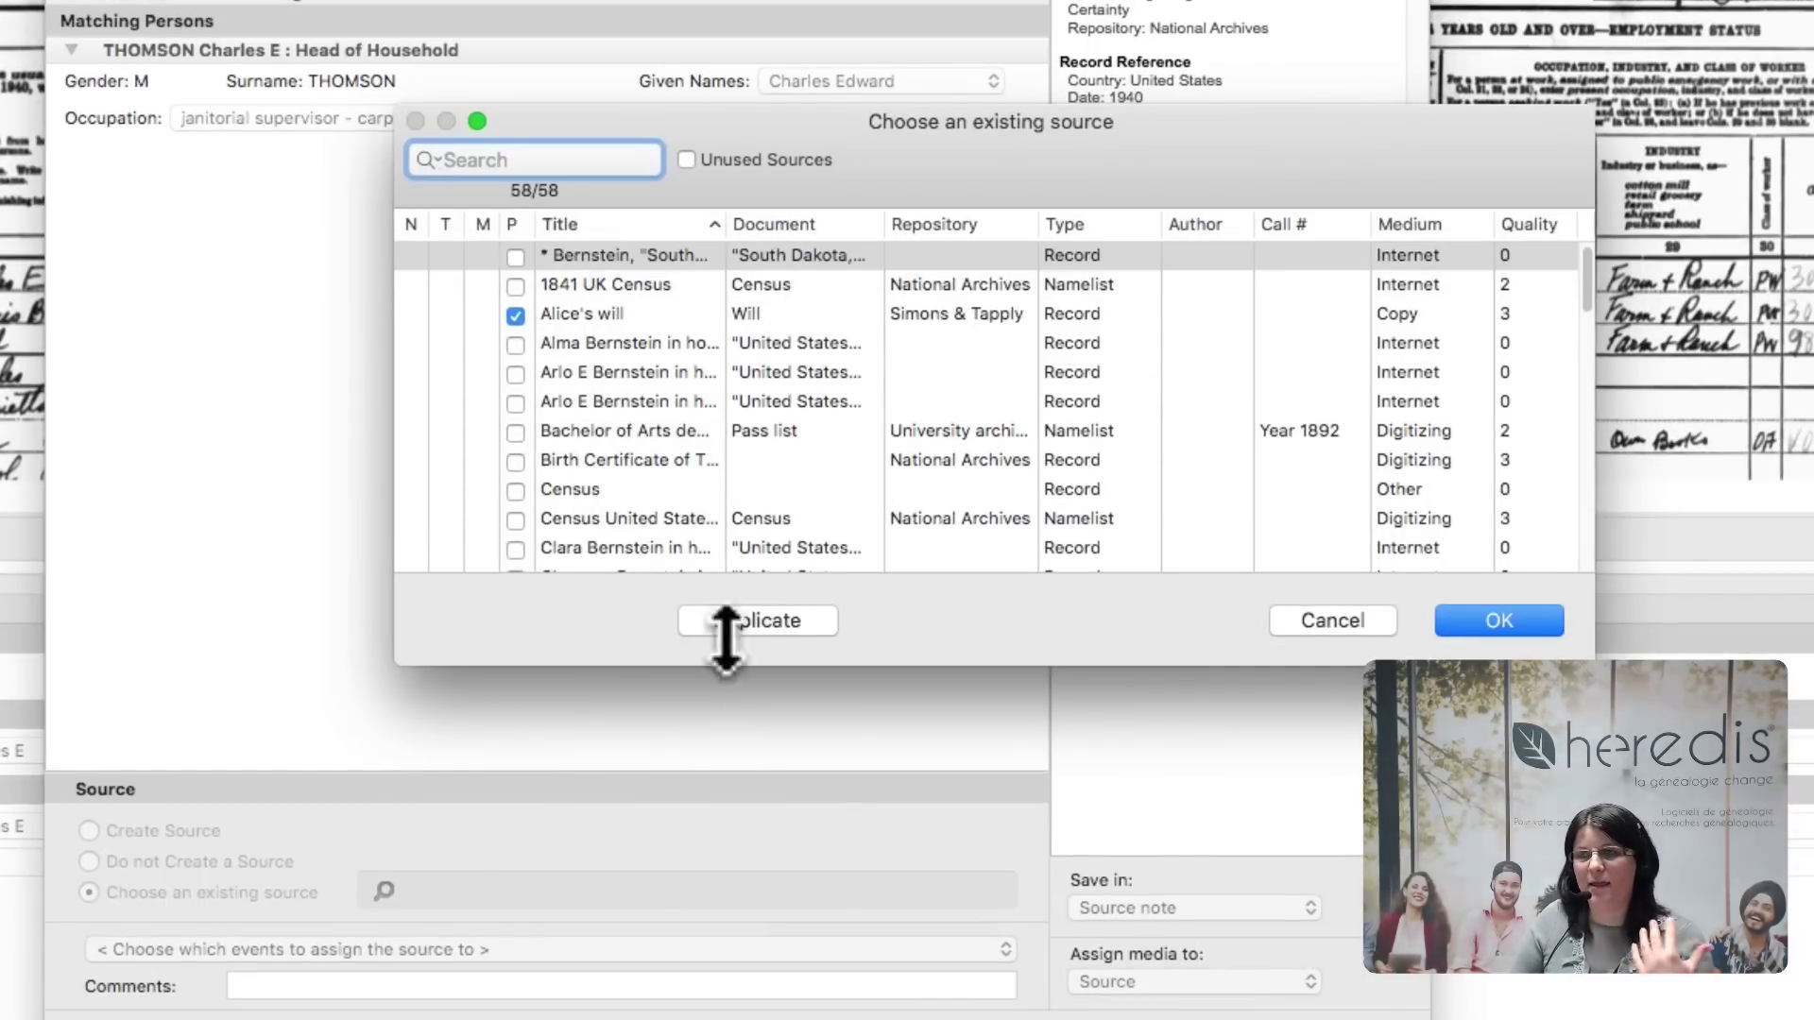
{"action": "left_click", "coordinate": [1347, 625]}
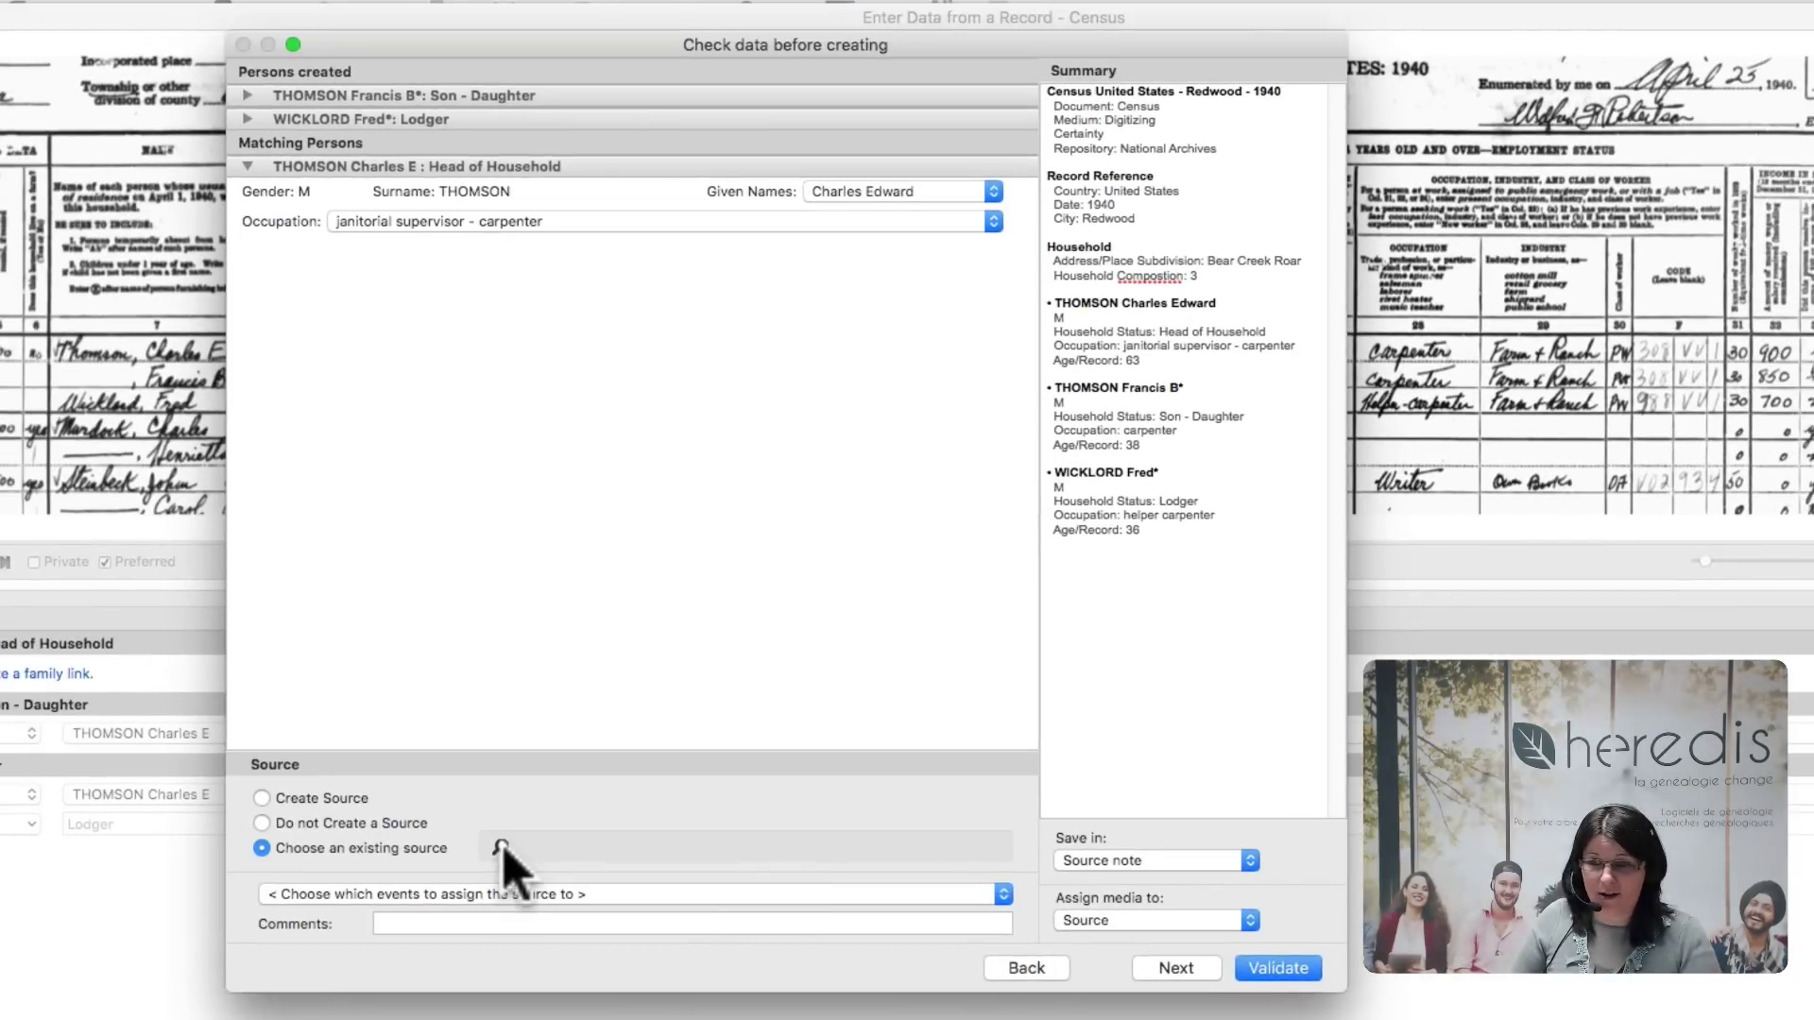
{"action": "left_click", "coordinate": [502, 846]}
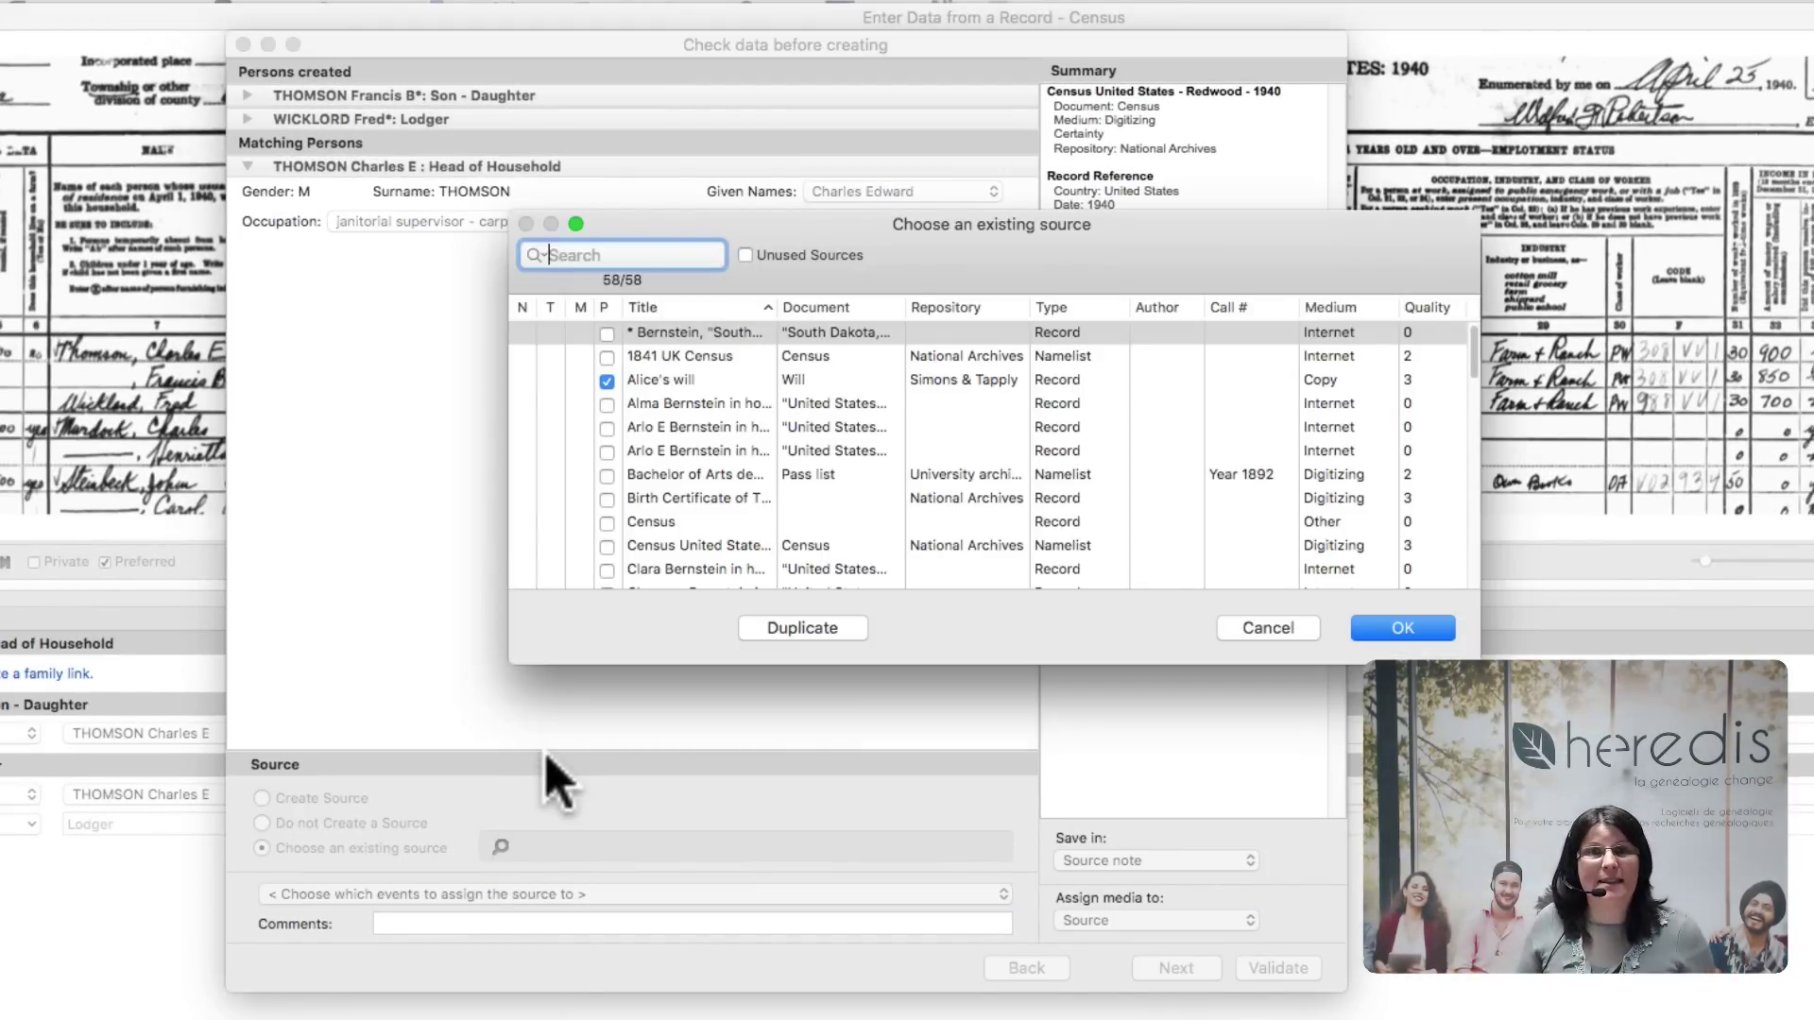
{"action": "left_click", "coordinate": [1297, 633]}
{"action": "left_click", "coordinate": [283, 798]}
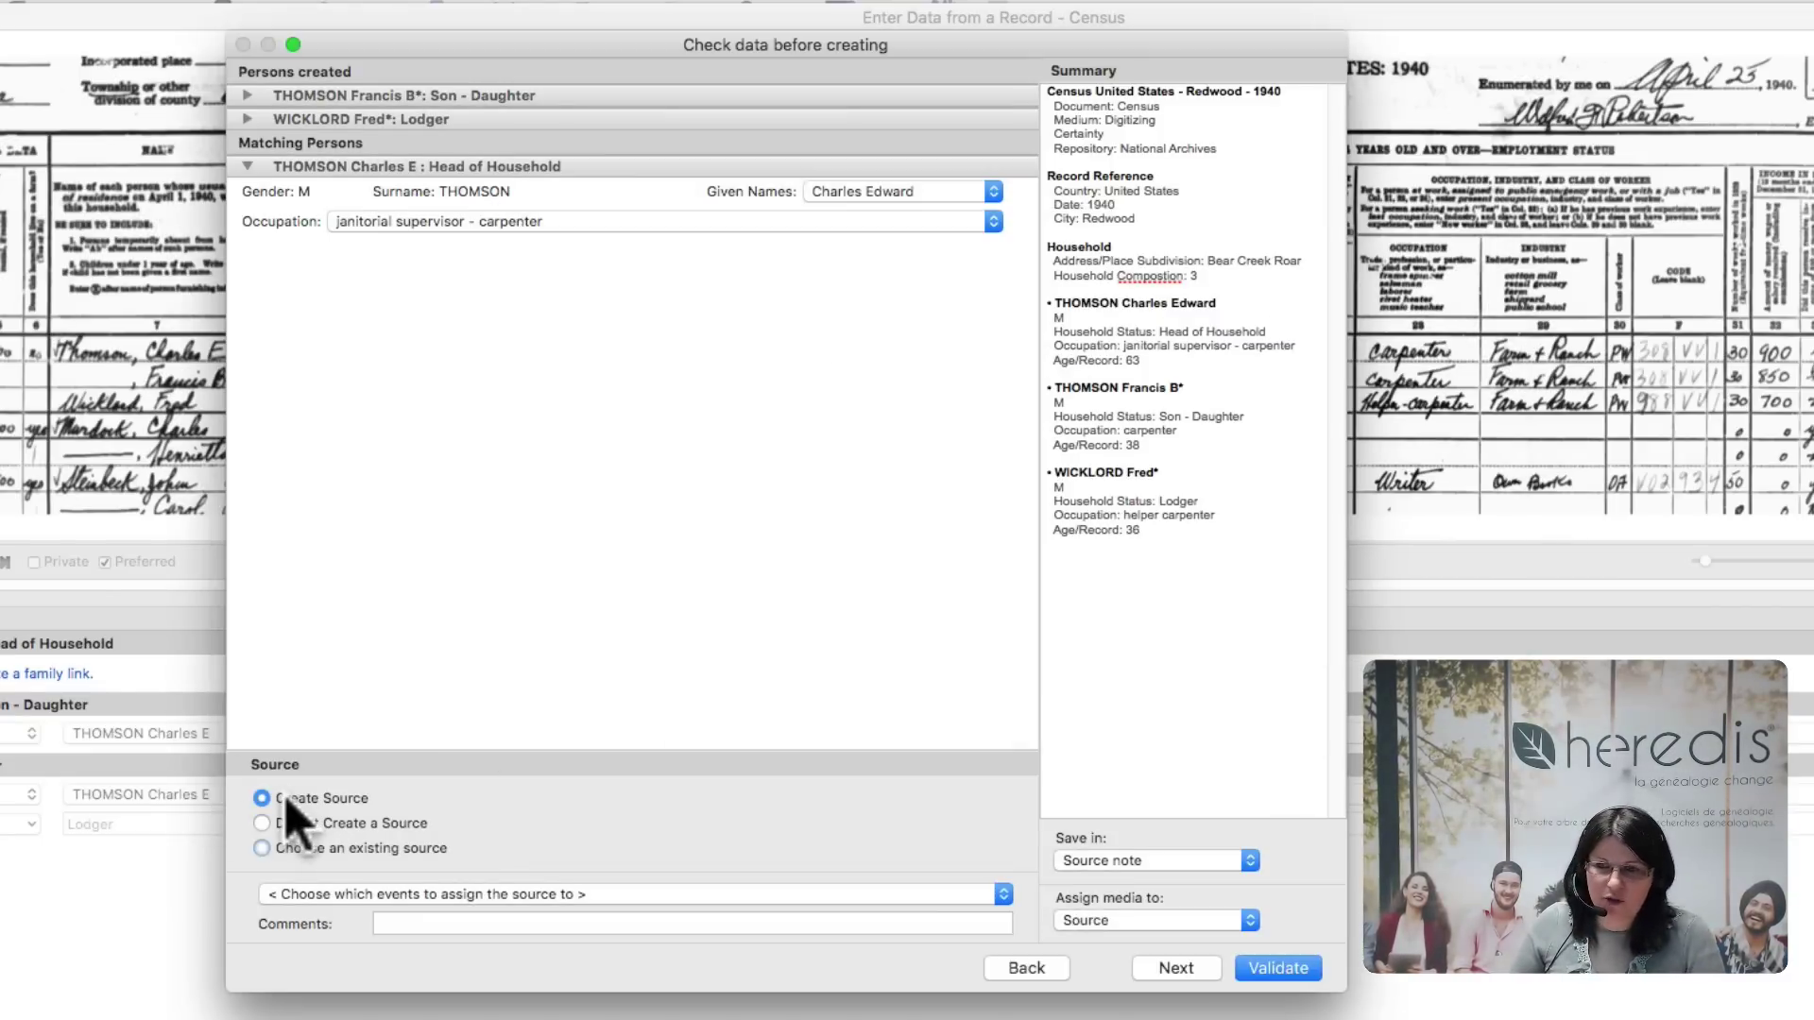
Assign the new source to the events/facts of the persons concerned and add the comment "page 5 of the Census".
{"action": "left_click", "coordinate": [430, 895]}
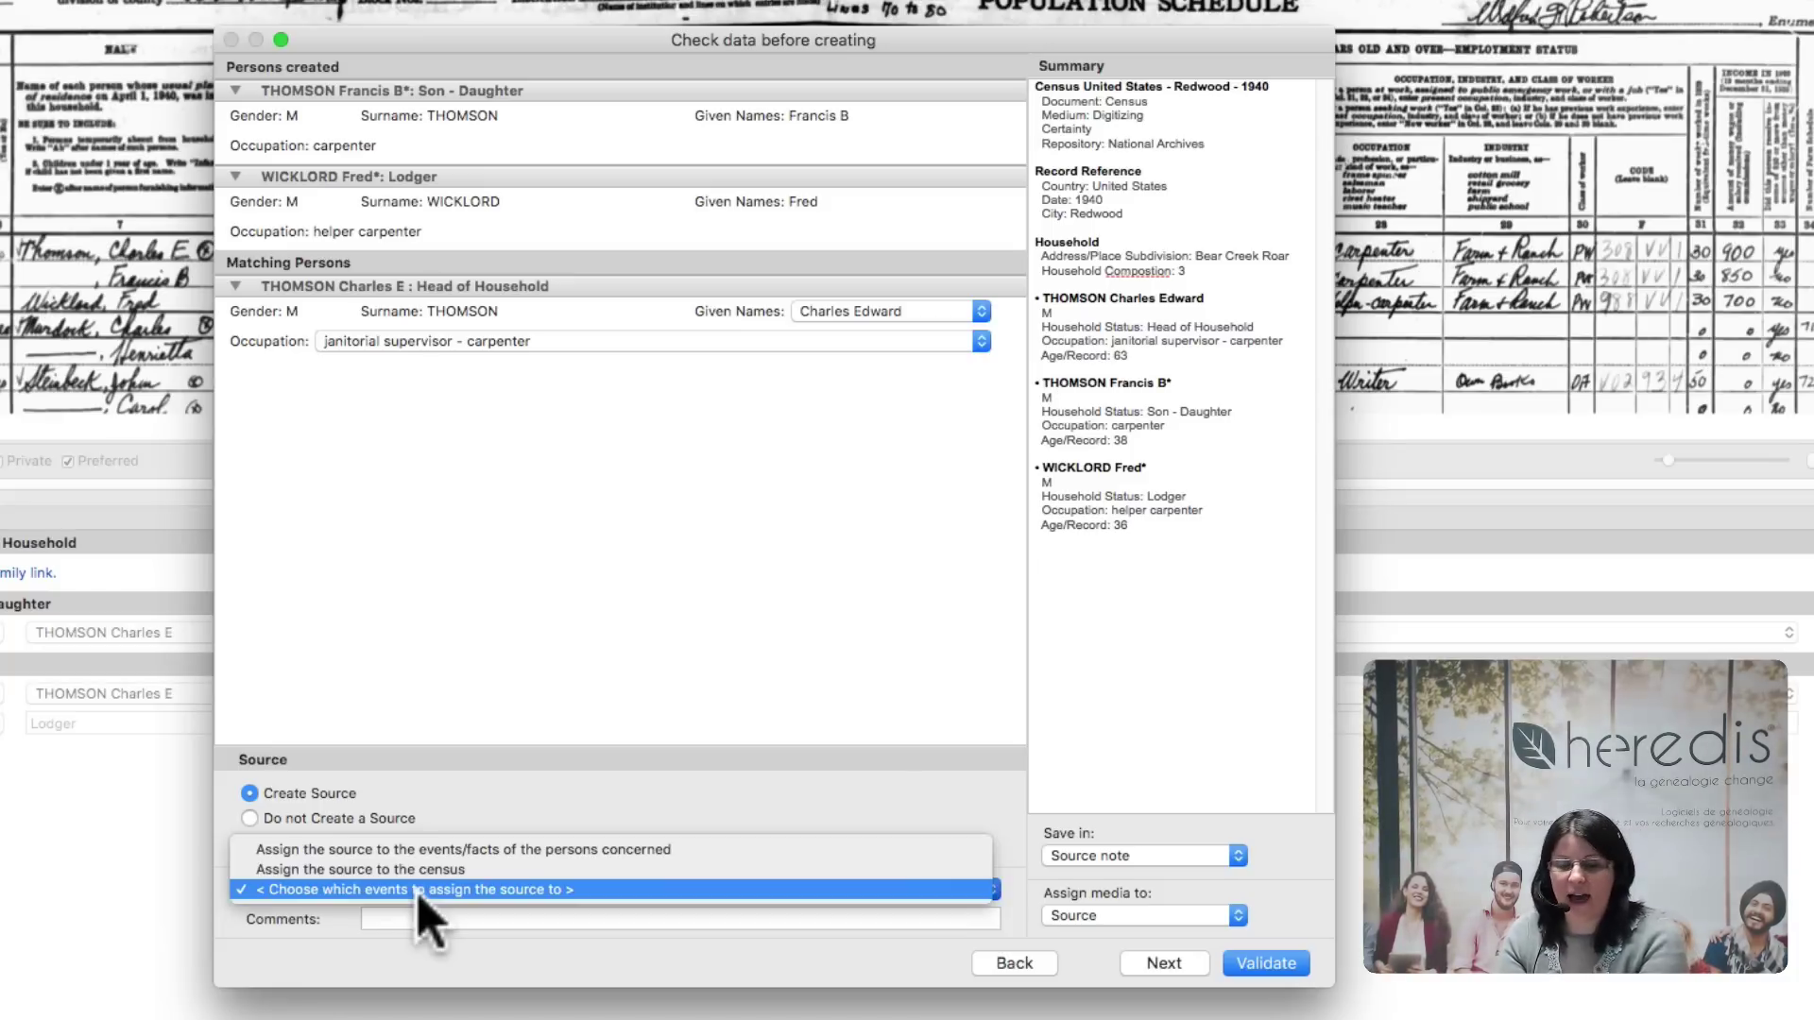
{"action": "left_click", "coordinate": [525, 853]}
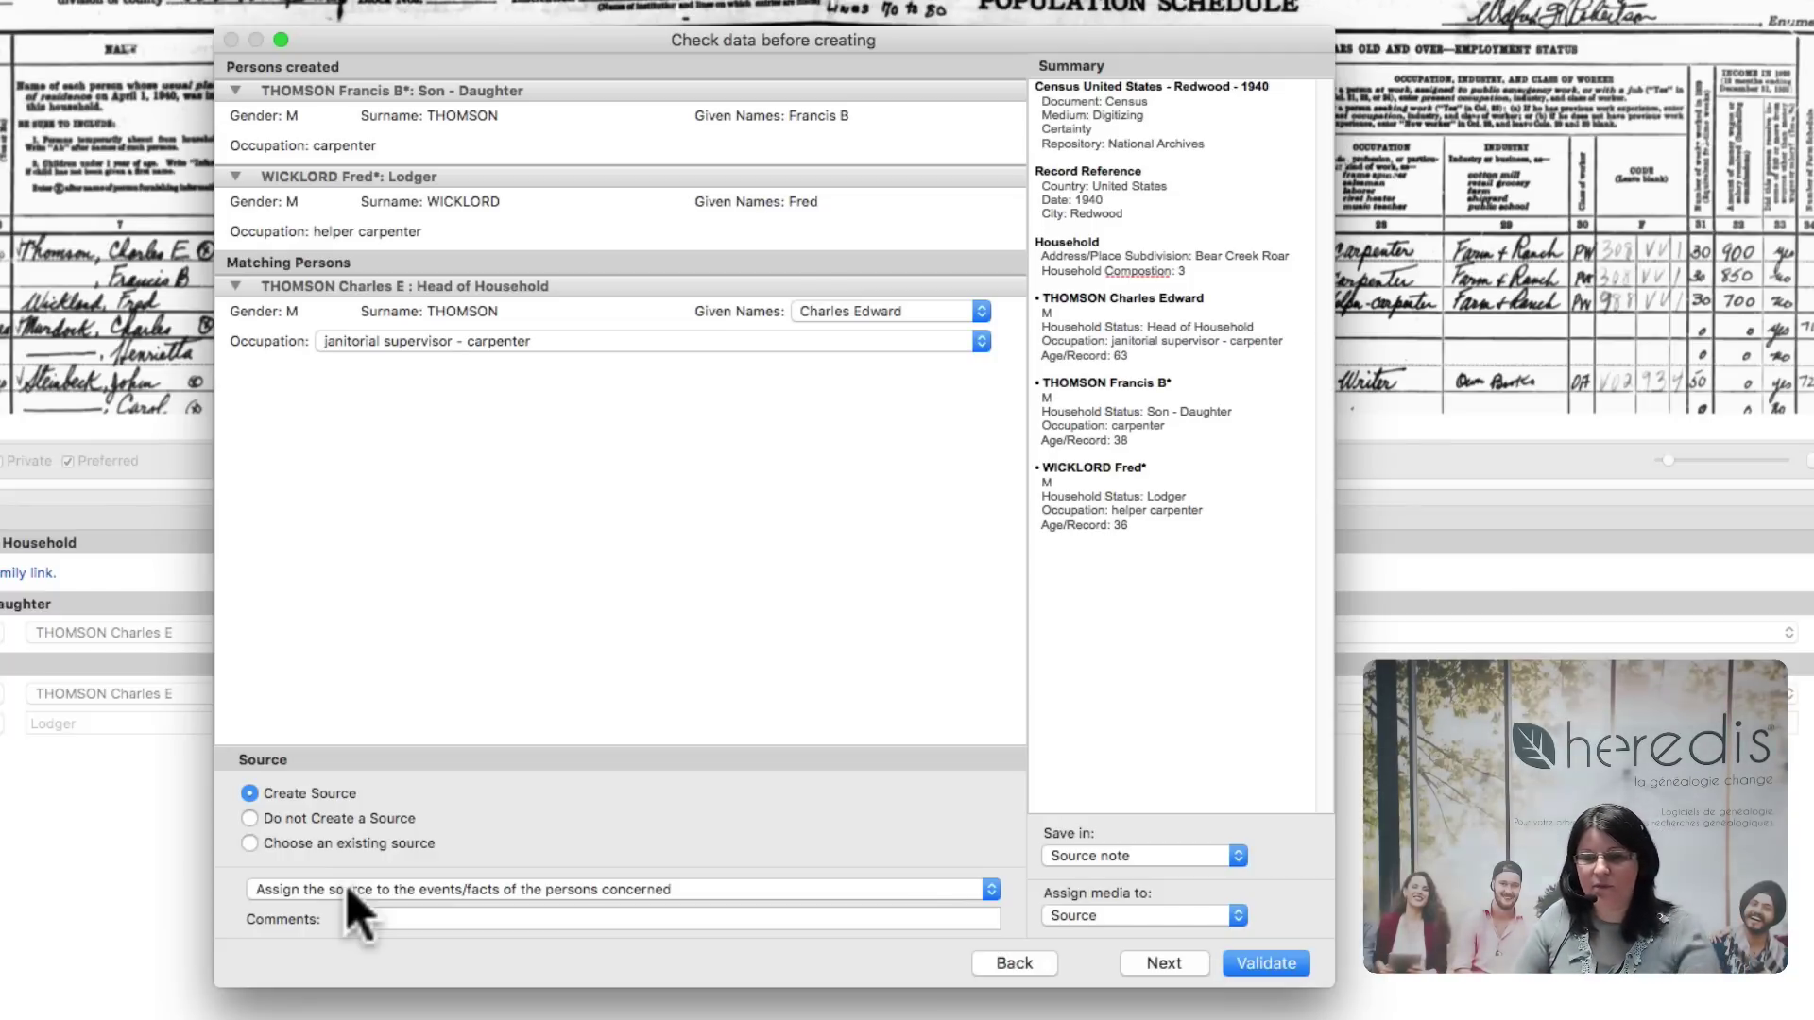
{"action": "left_click", "coordinate": [368, 919]}
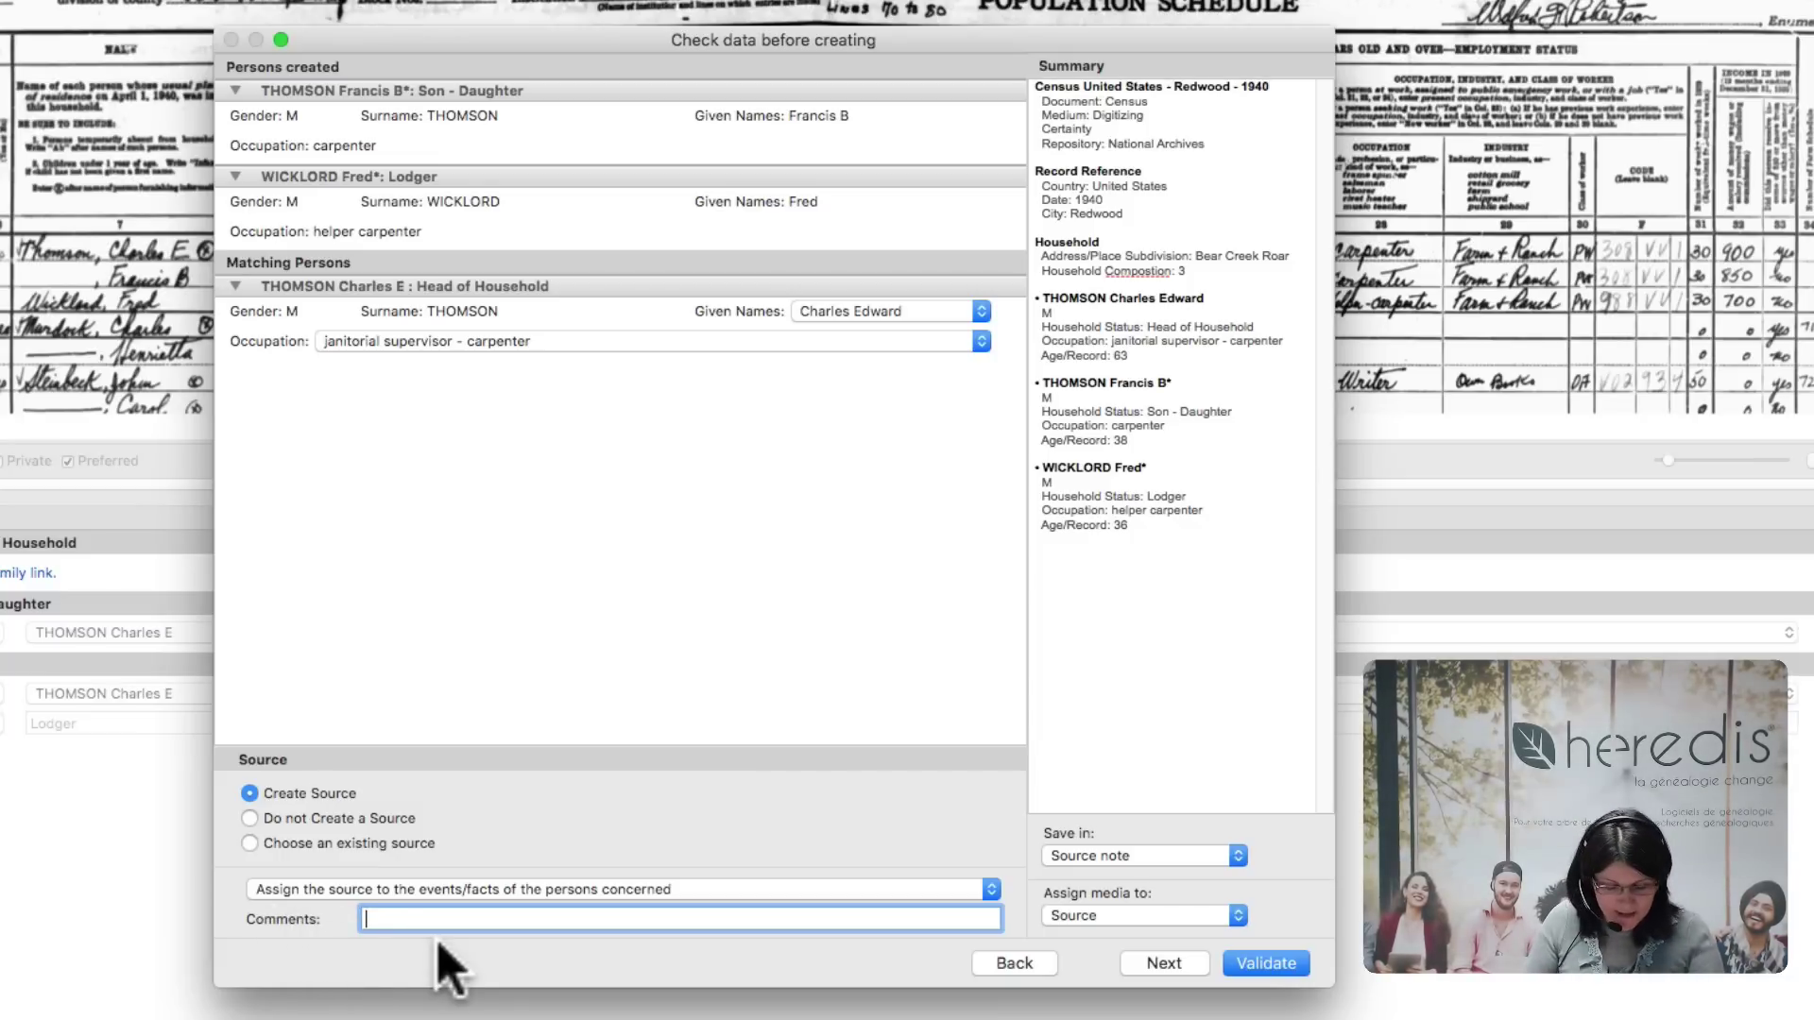
{"action": "type", "text": "page 5"}
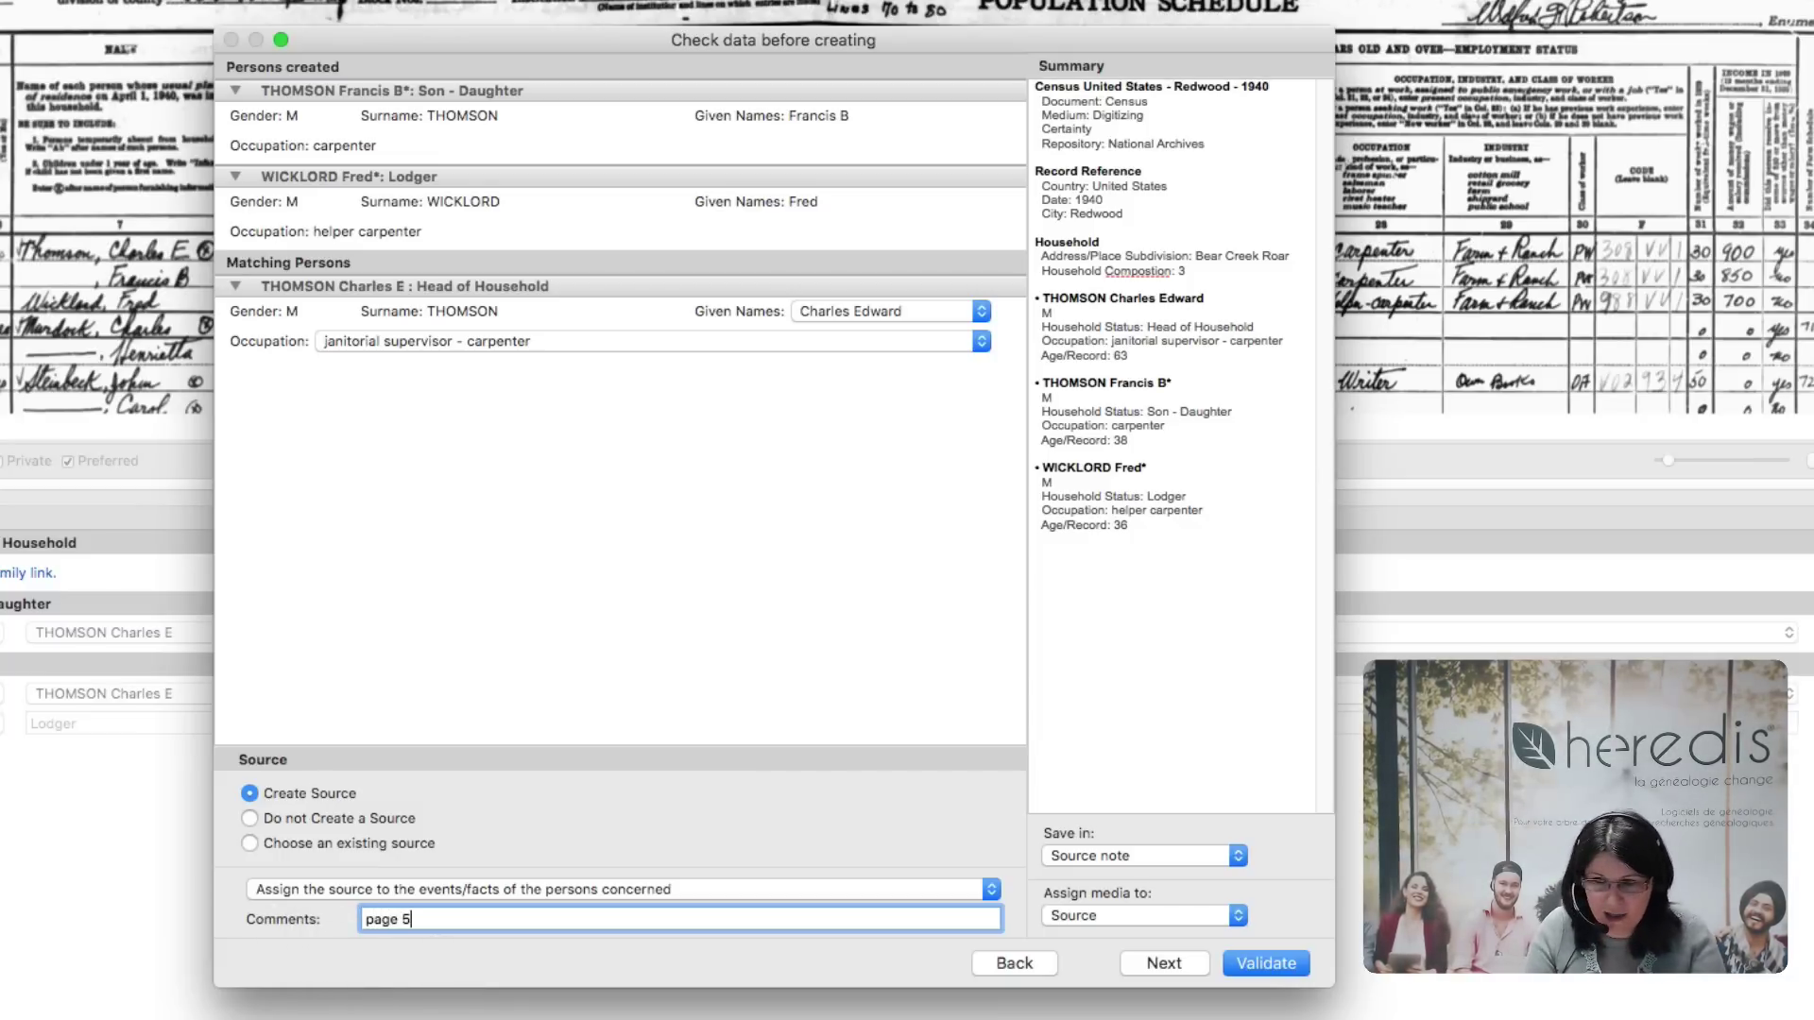
{"action": "type", "text": " o"}
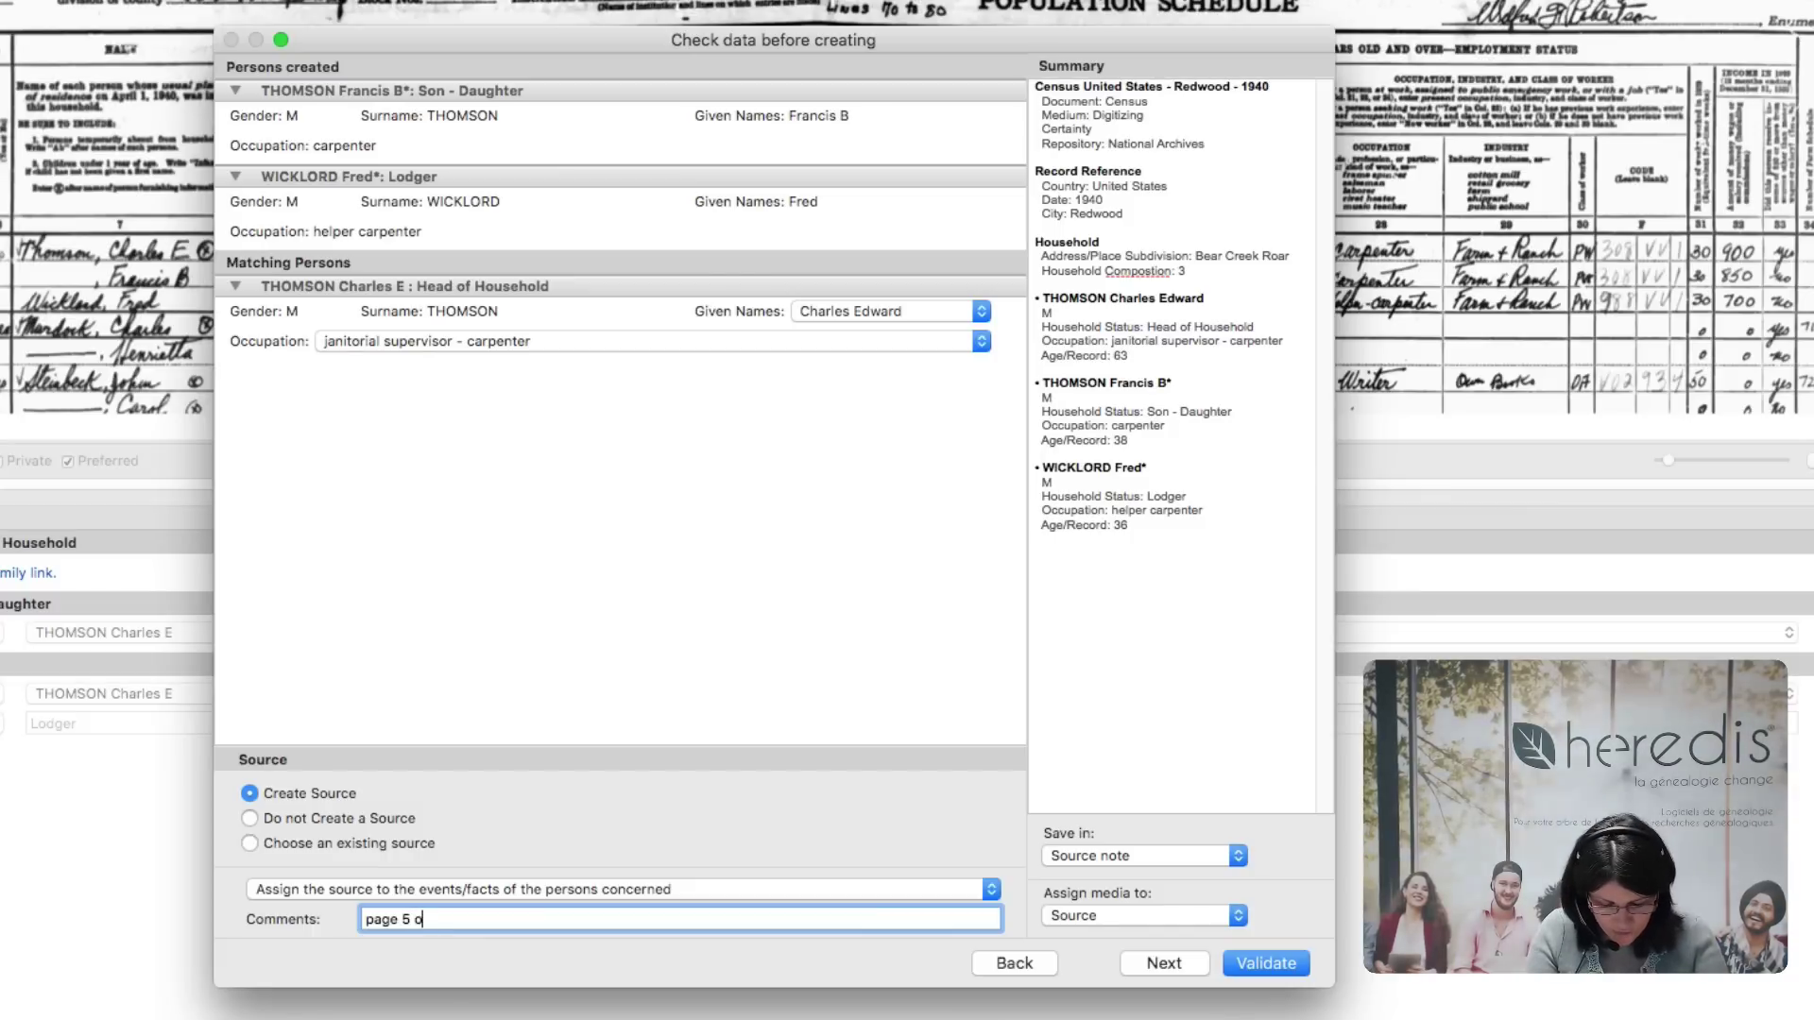
{"action": "type", "text": "f the Census"}
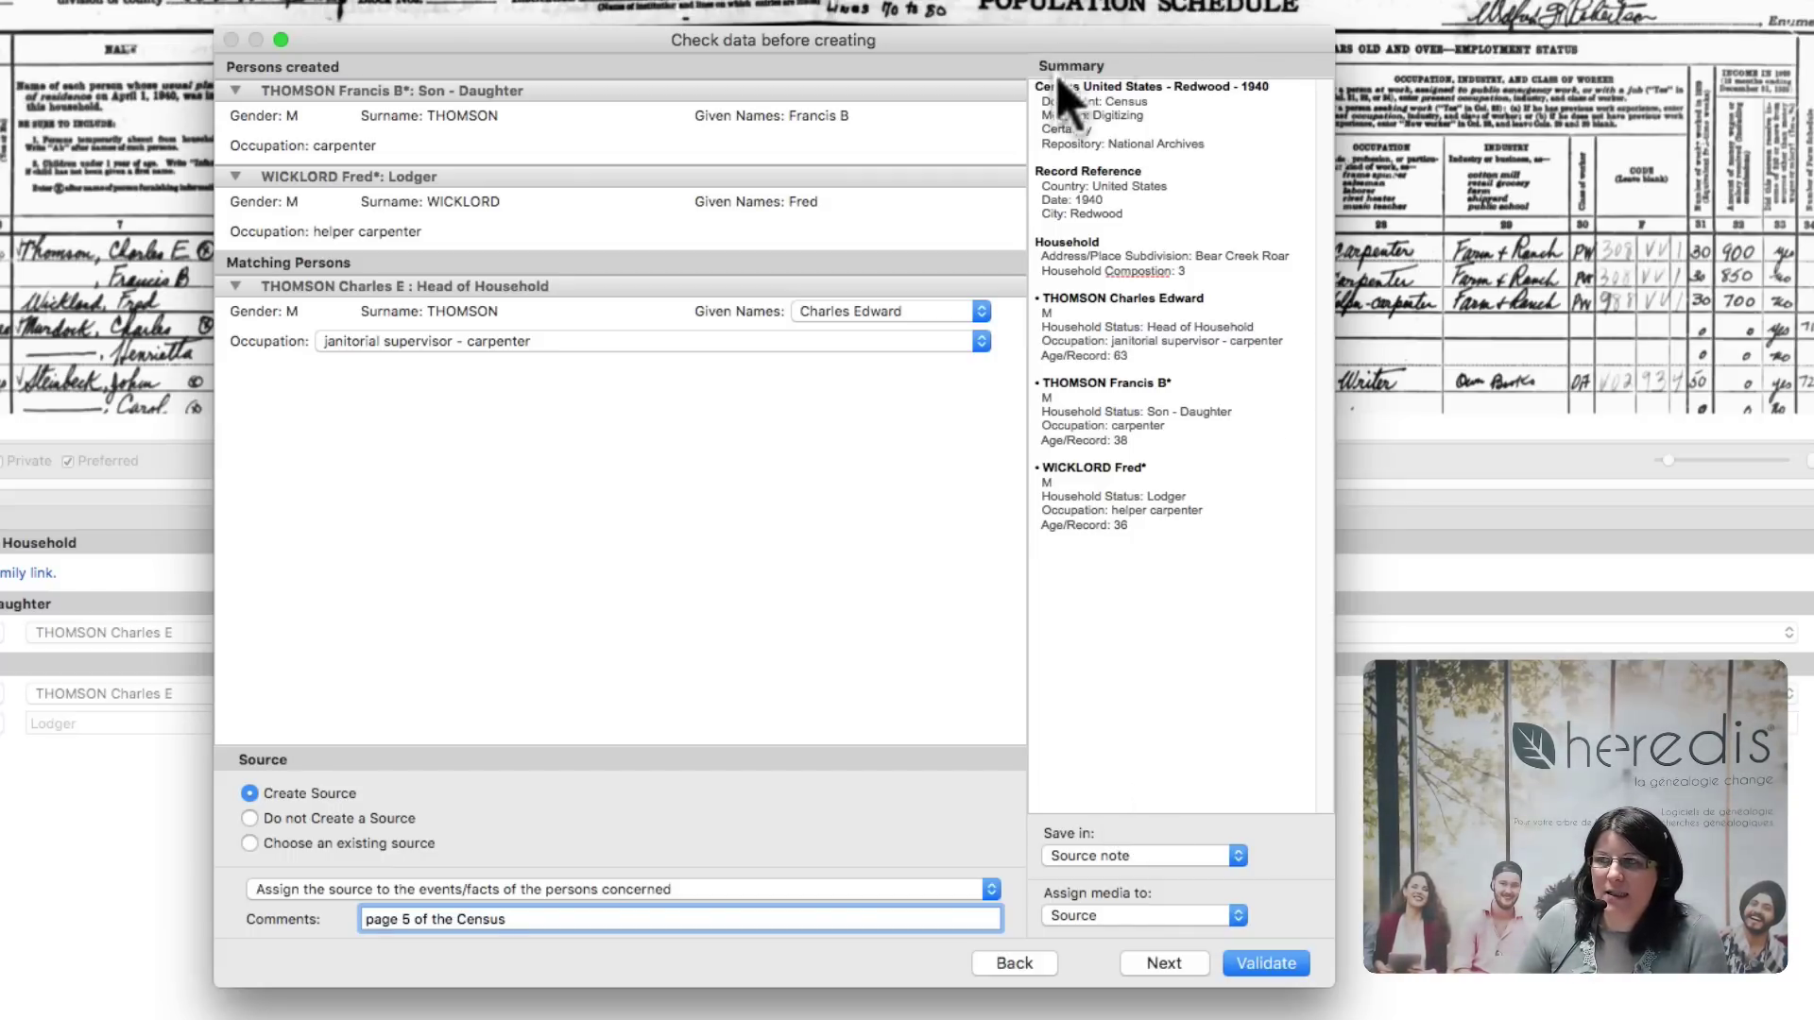
{"action": "left_click", "coordinate": [1171, 688]}
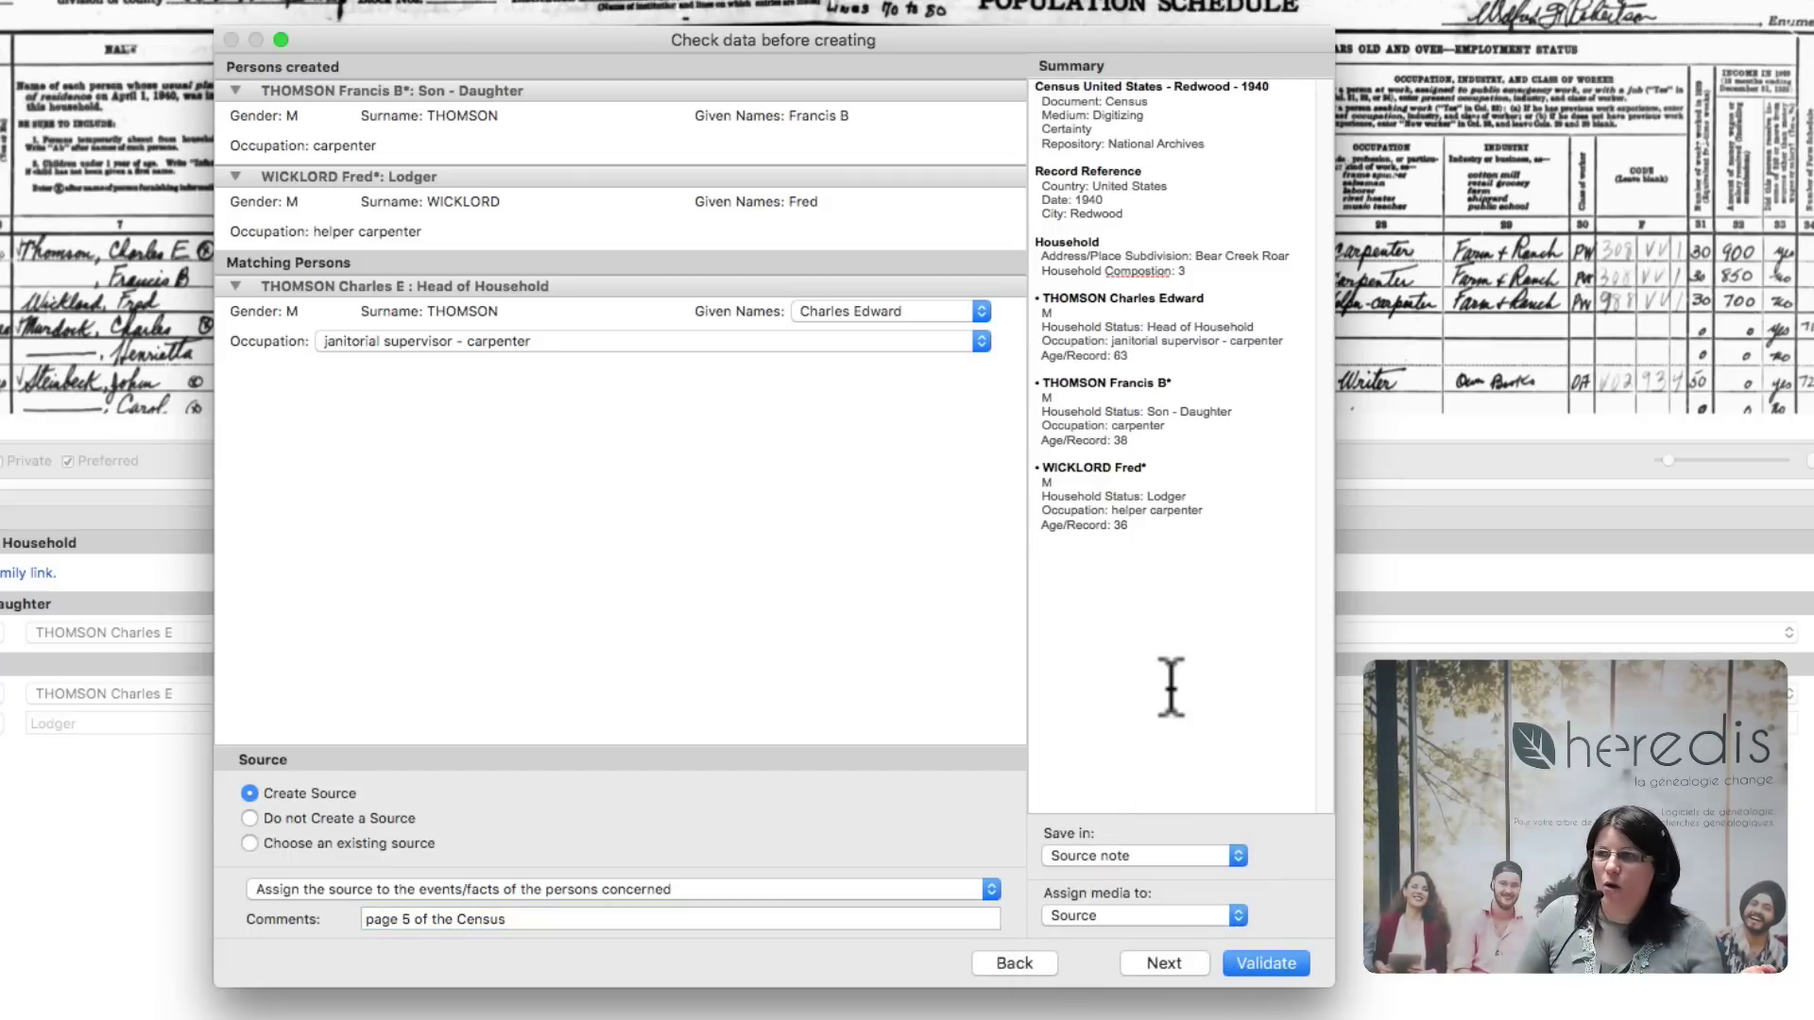
Save the summary as an Event Note, assign the media to the Event, and validate the census record.
{"action": "left_click", "coordinate": [1126, 856]}
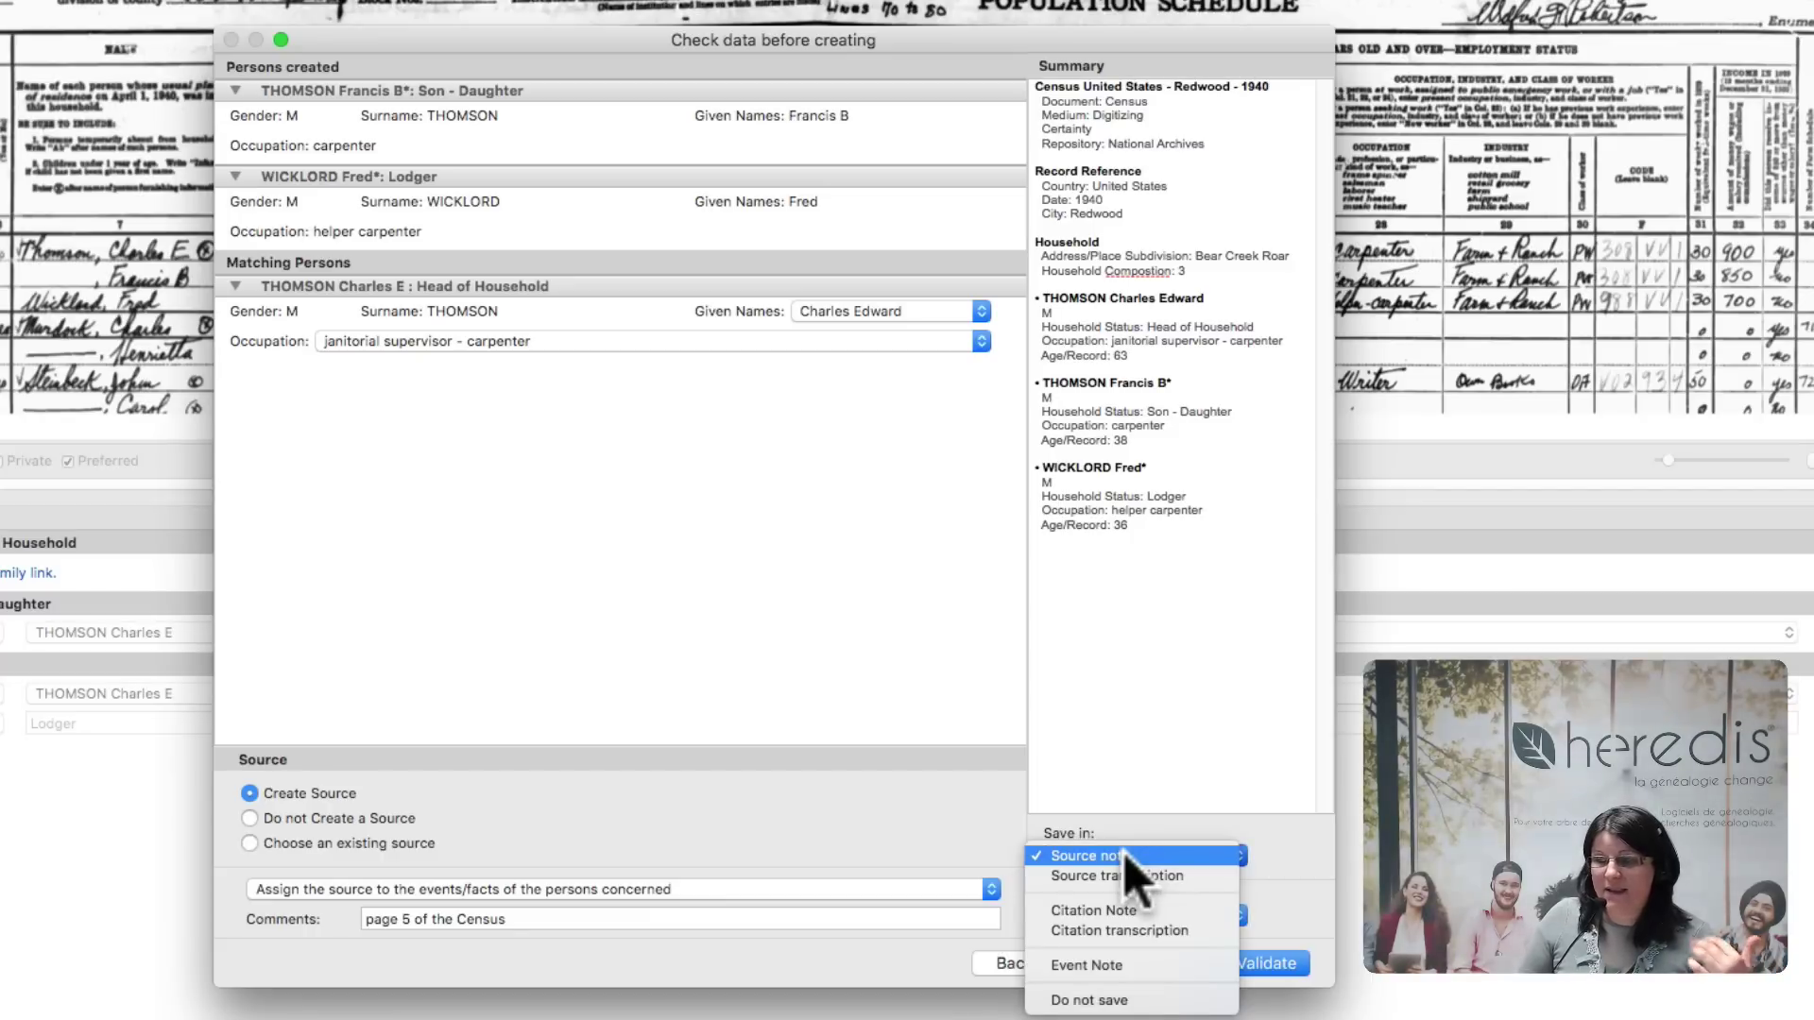
{"action": "left_click", "coordinate": [1167, 982]}
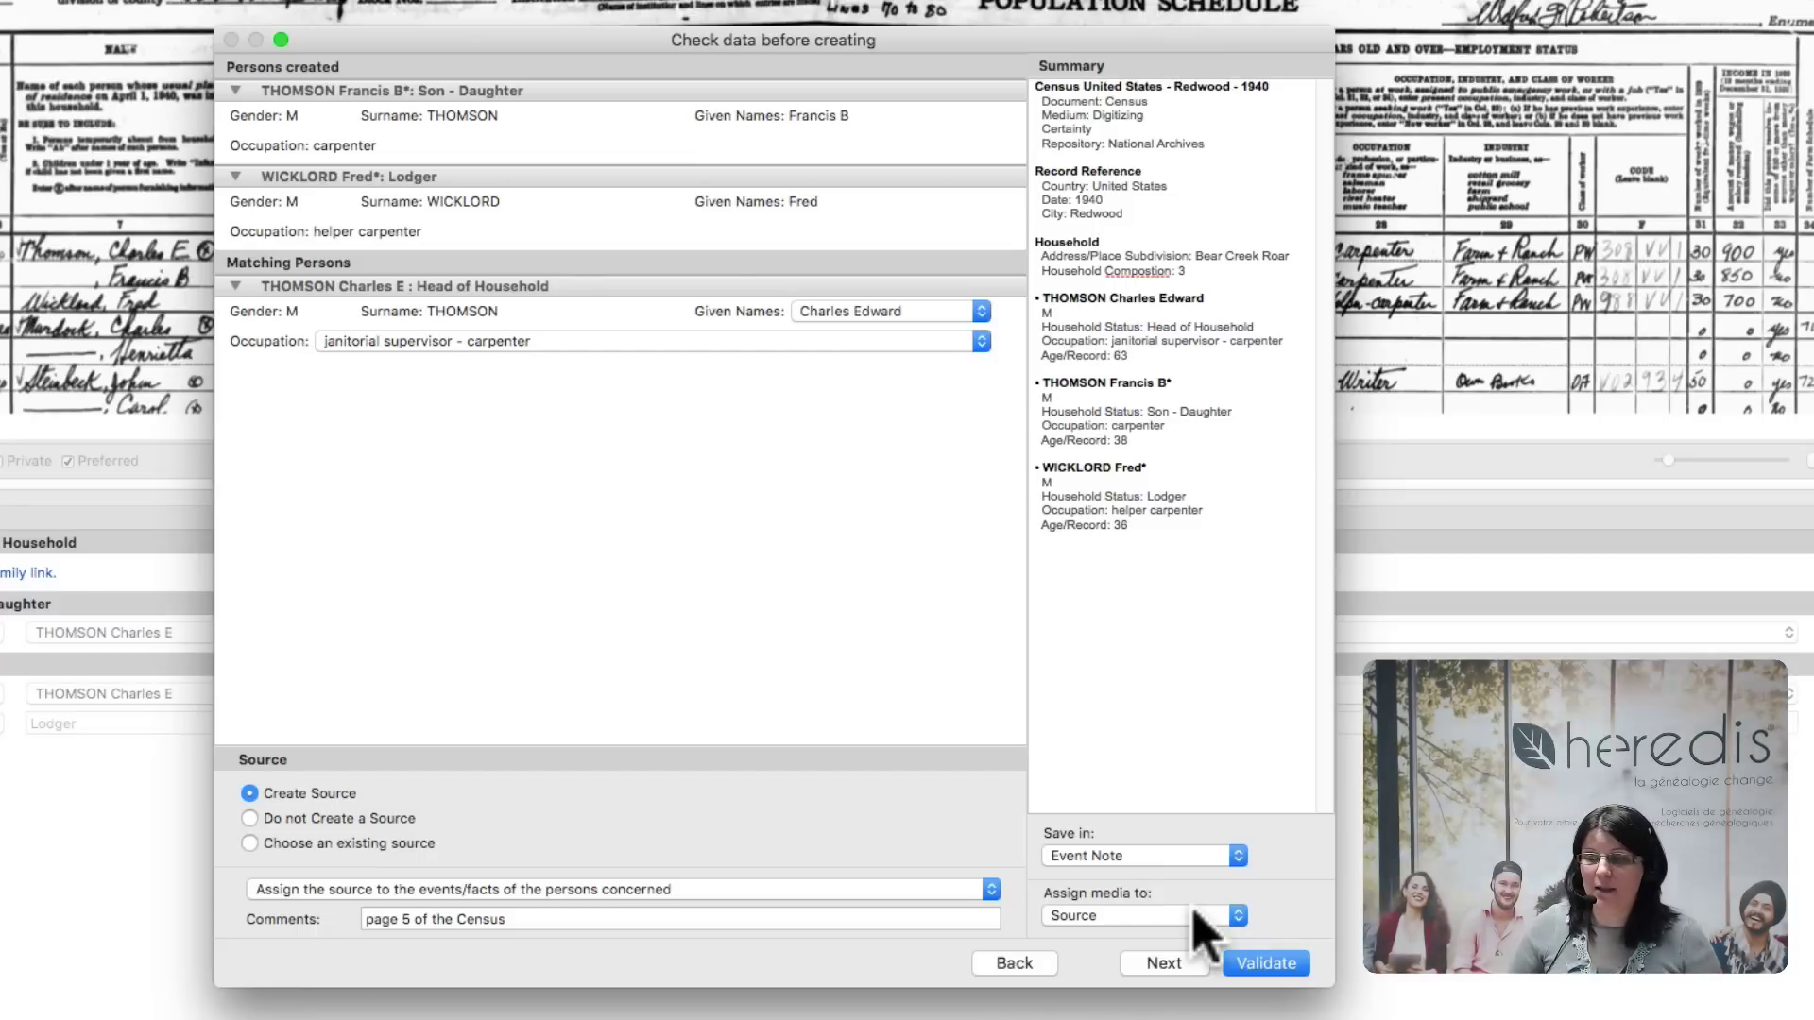
{"action": "left_click", "coordinate": [1205, 935]}
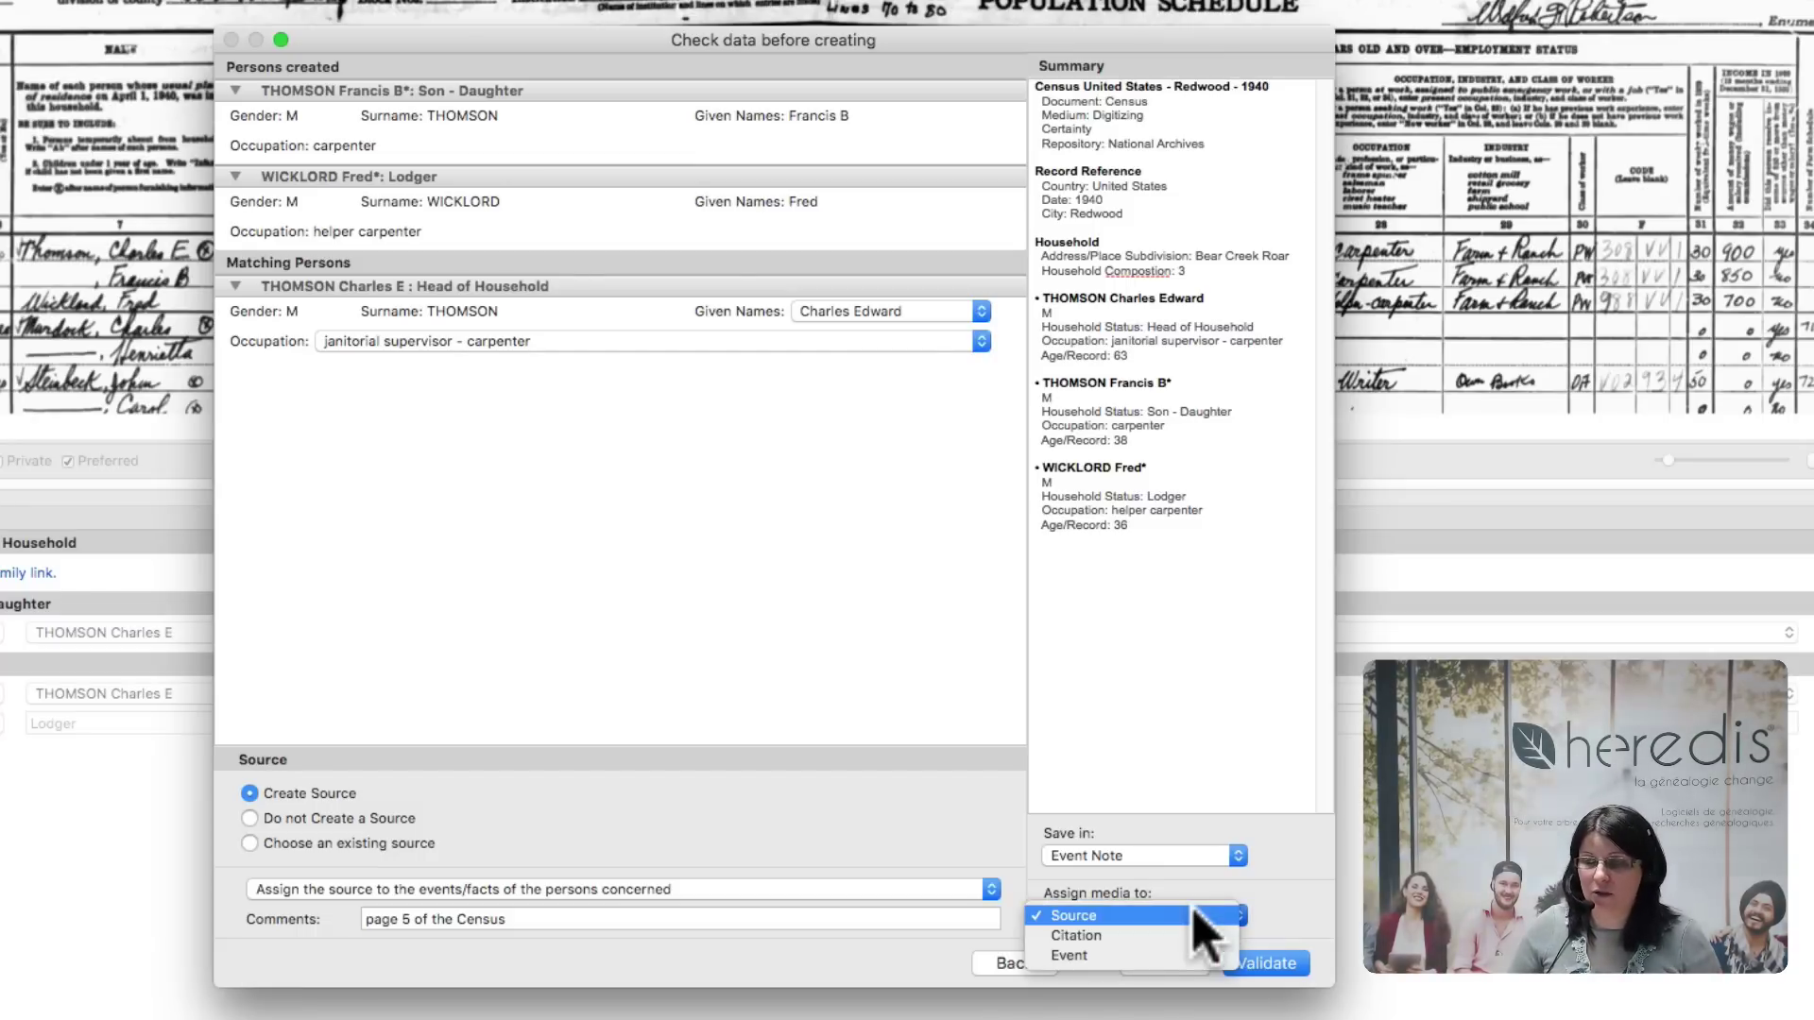
{"action": "left_click", "coordinate": [1096, 956]}
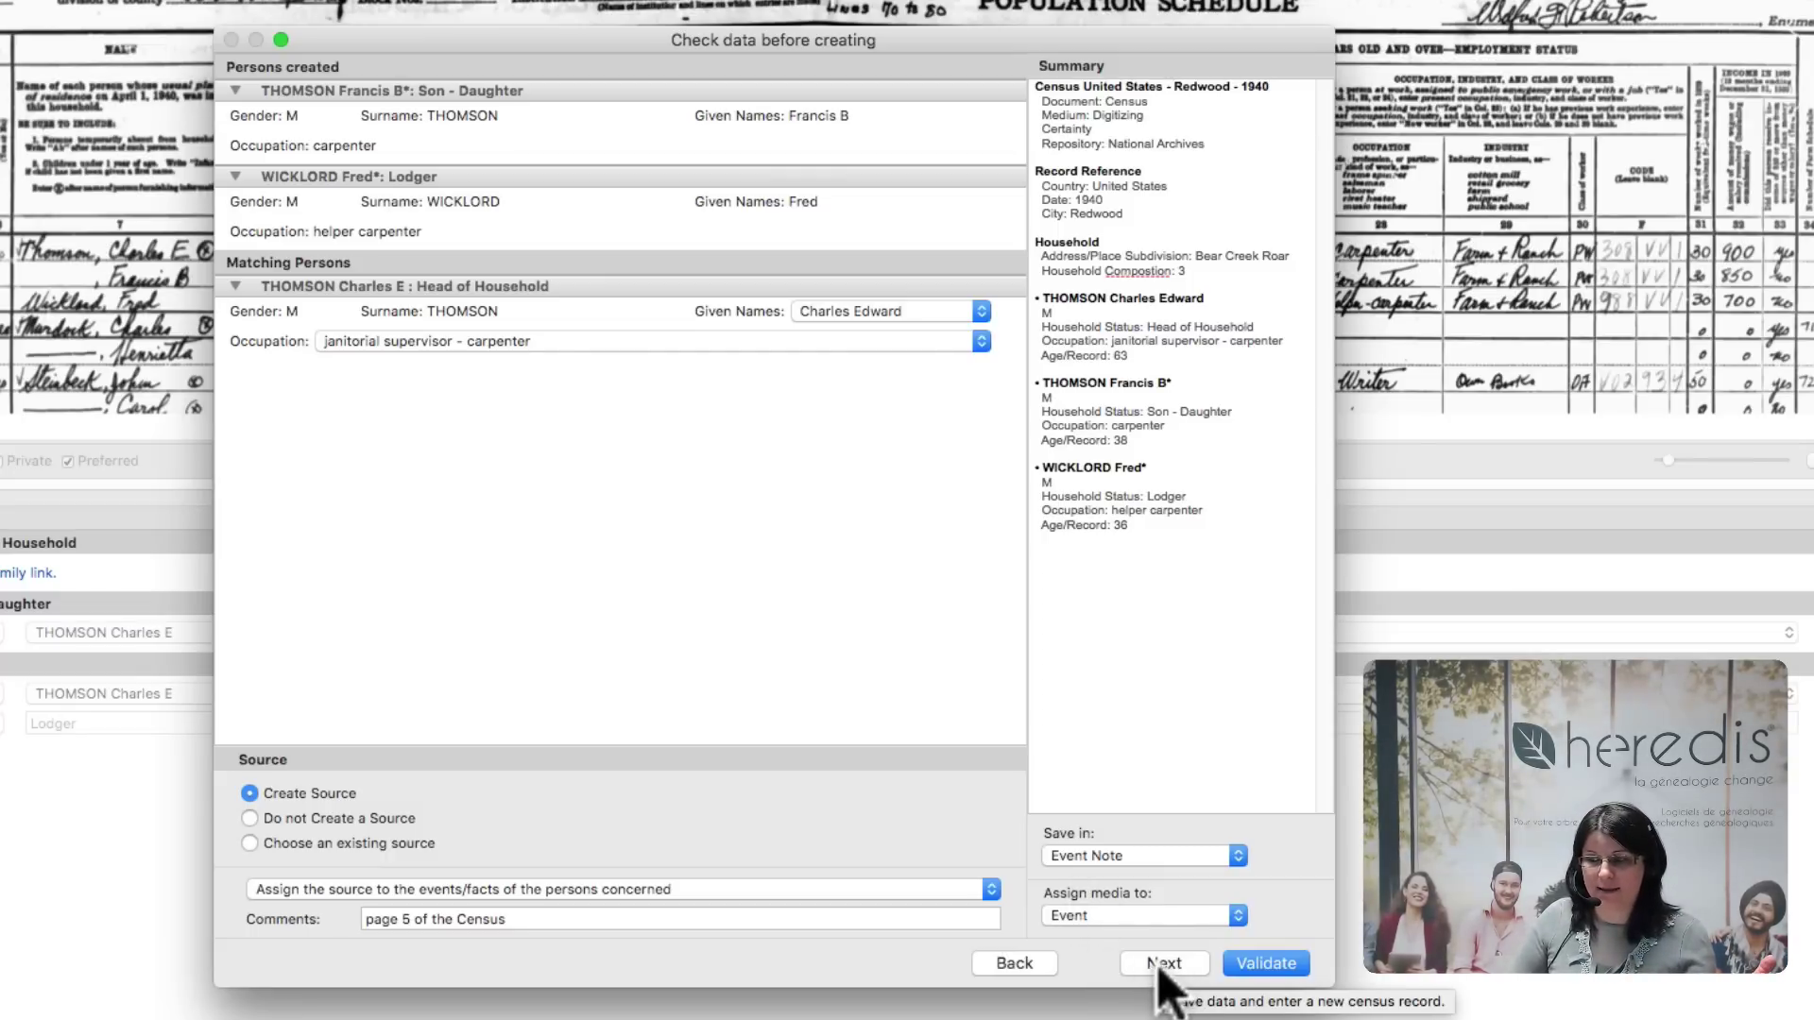
{"action": "left_click", "coordinate": [1243, 971]}
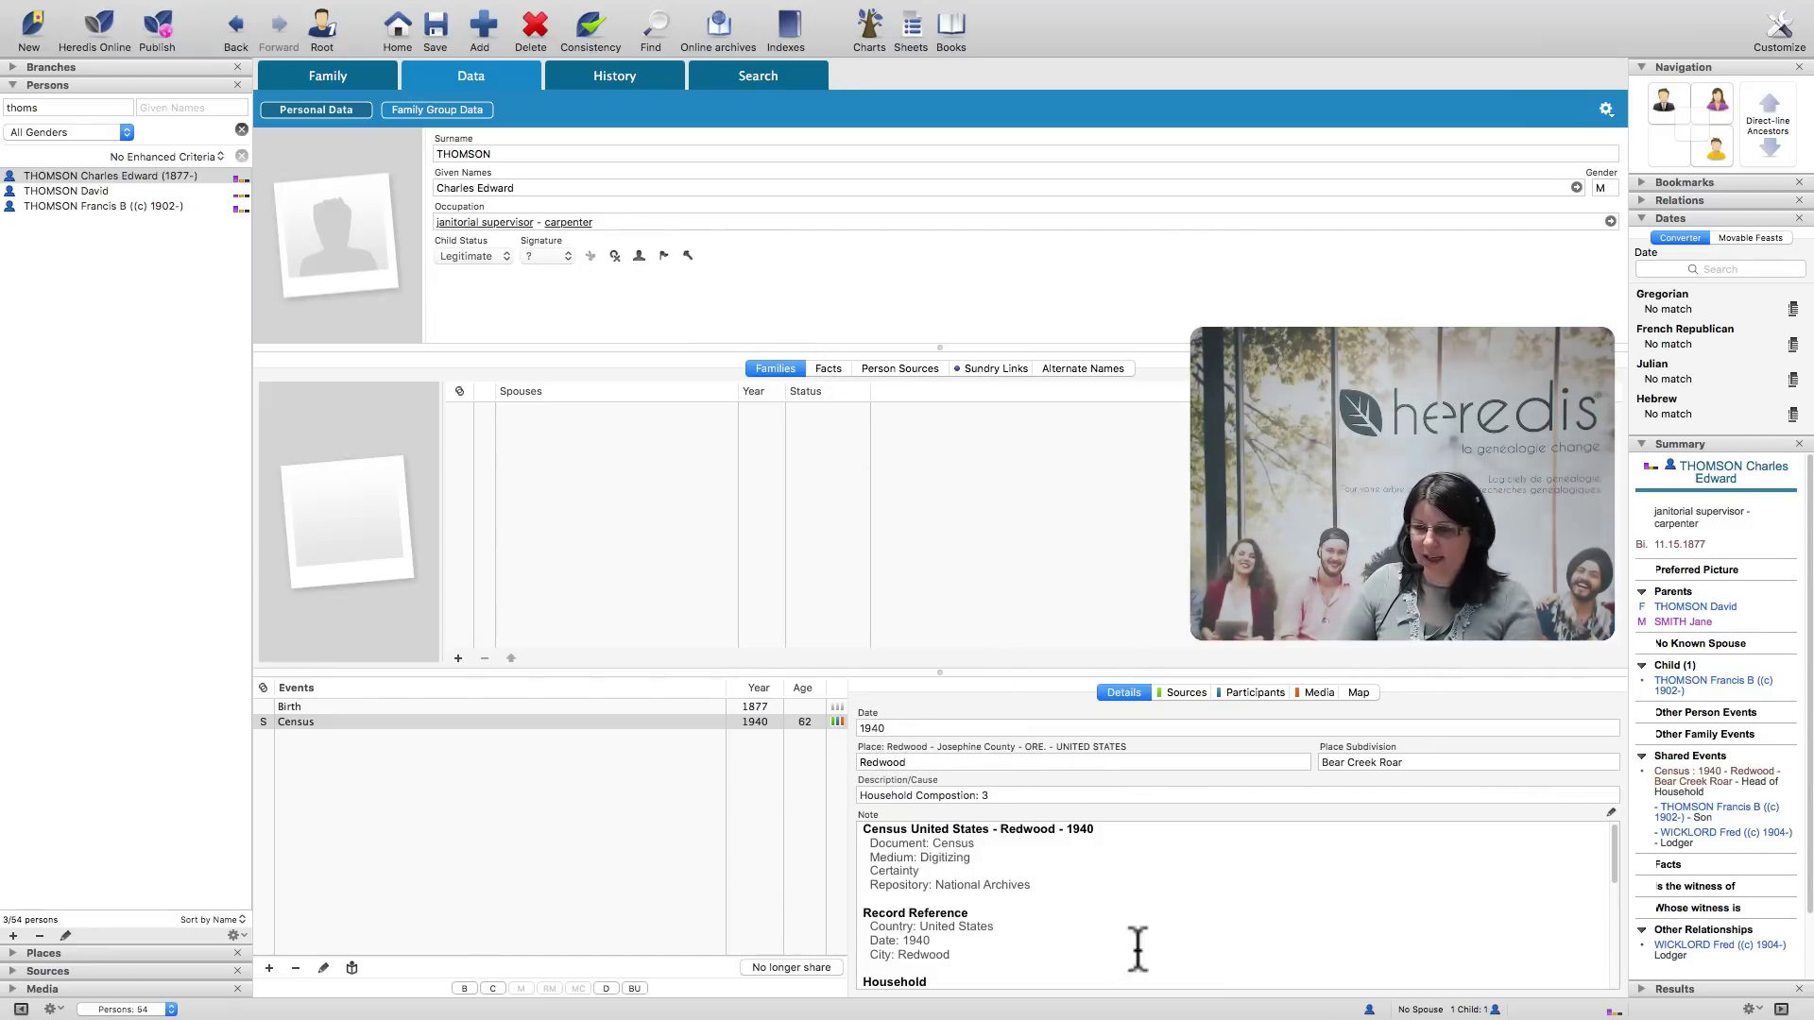
Review the note, sources and participants of the head of household's 1940 census event.
{"action": "scroll", "coordinate": [1192, 931], "scroll_direction": "down", "scroll_amount": 3}
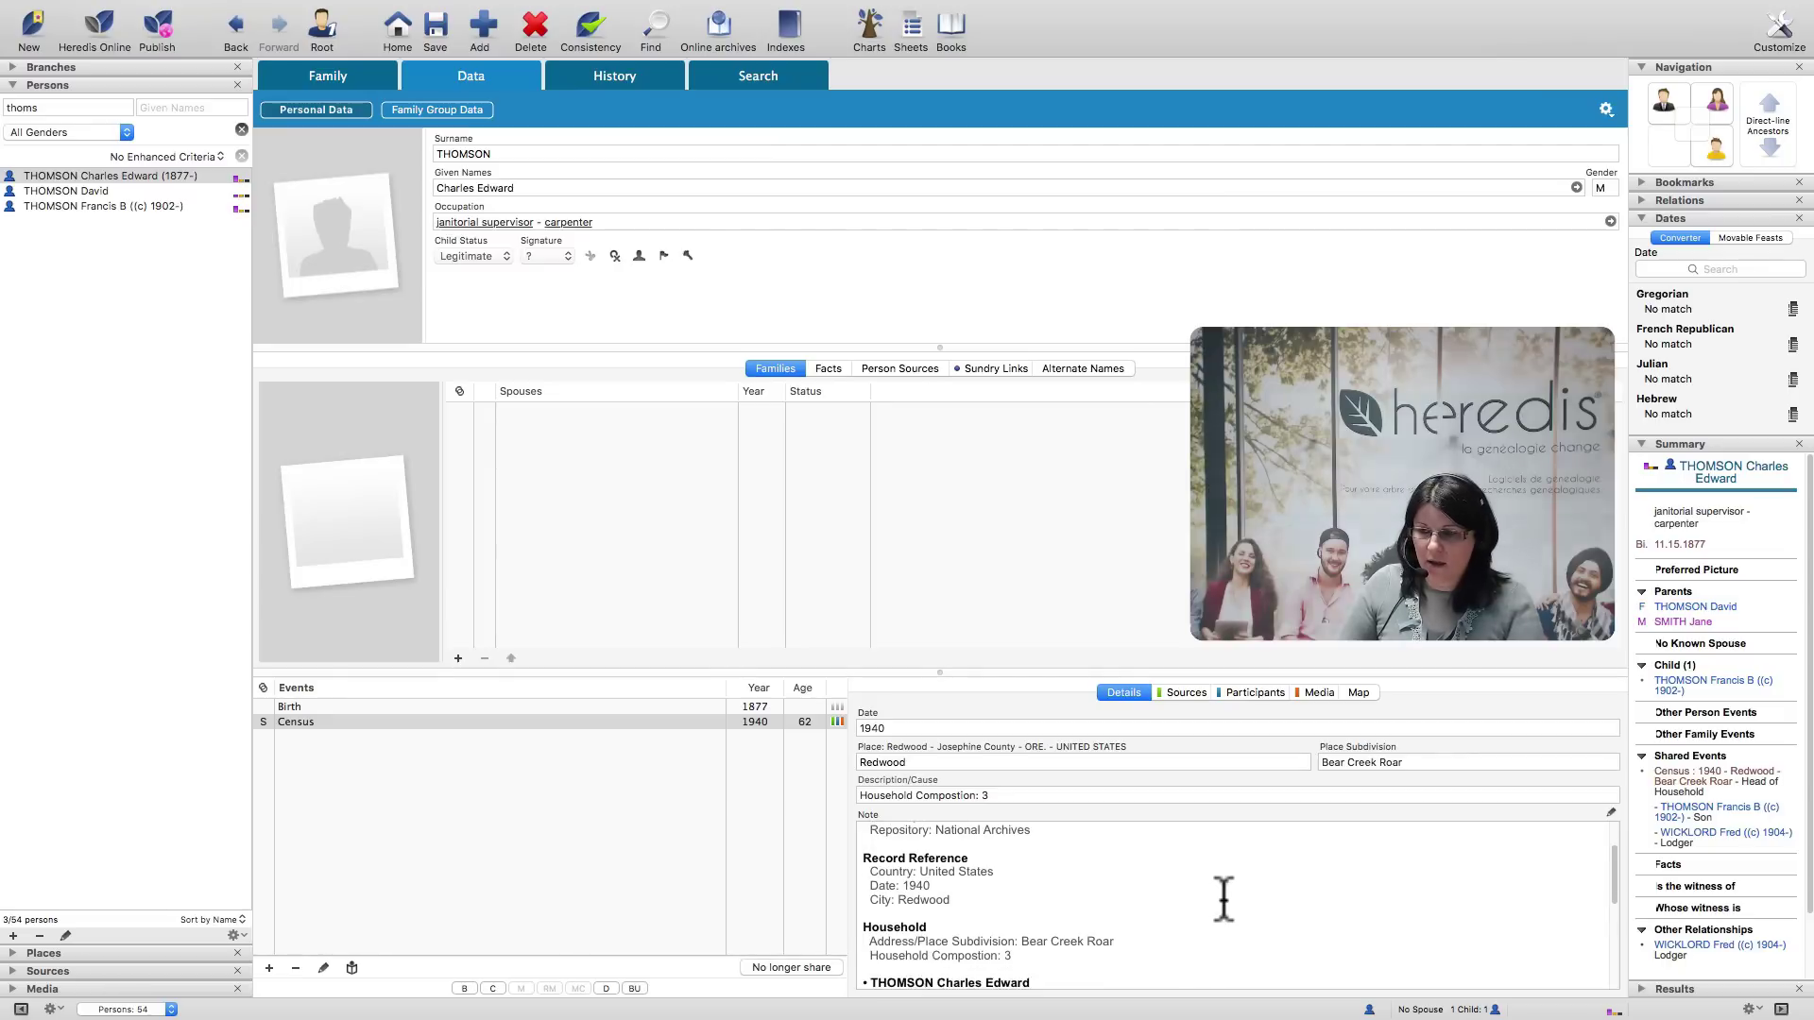
{"action": "scroll", "coordinate": [1223, 899], "scroll_direction": "down", "scroll_amount": 5}
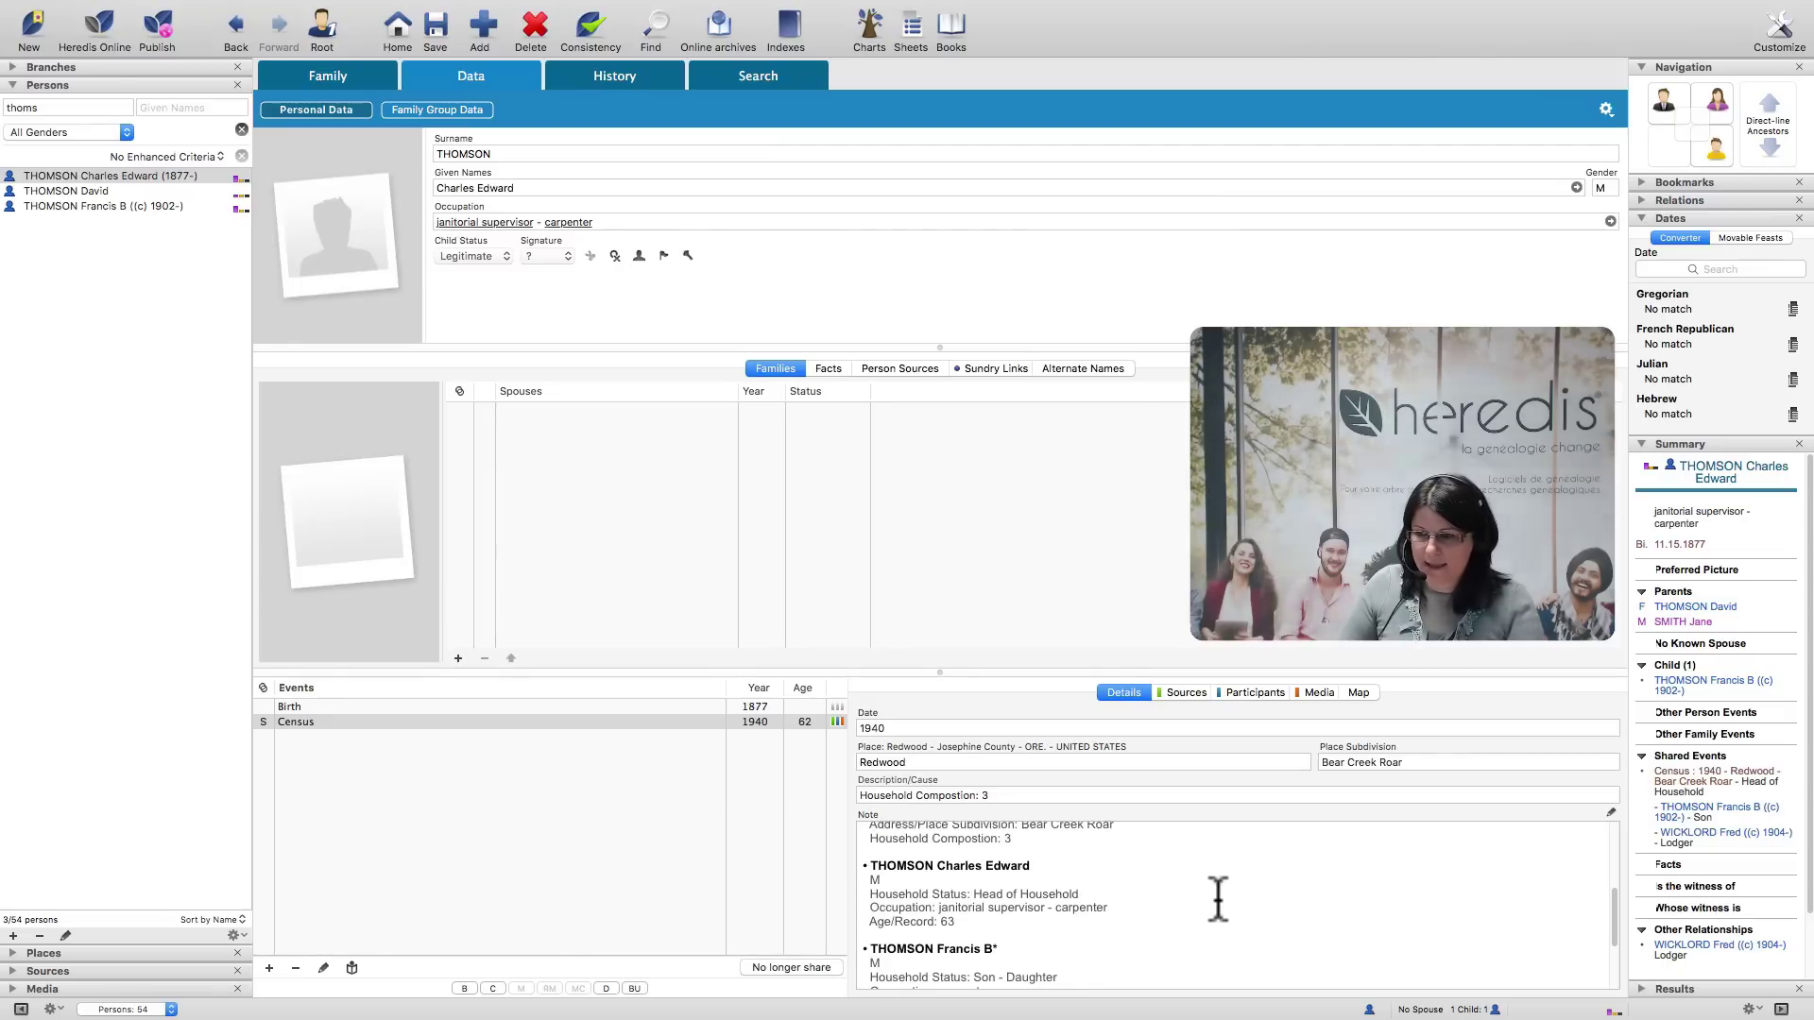
{"action": "scroll", "coordinate": [1214, 900], "scroll_direction": "up", "scroll_amount": 8}
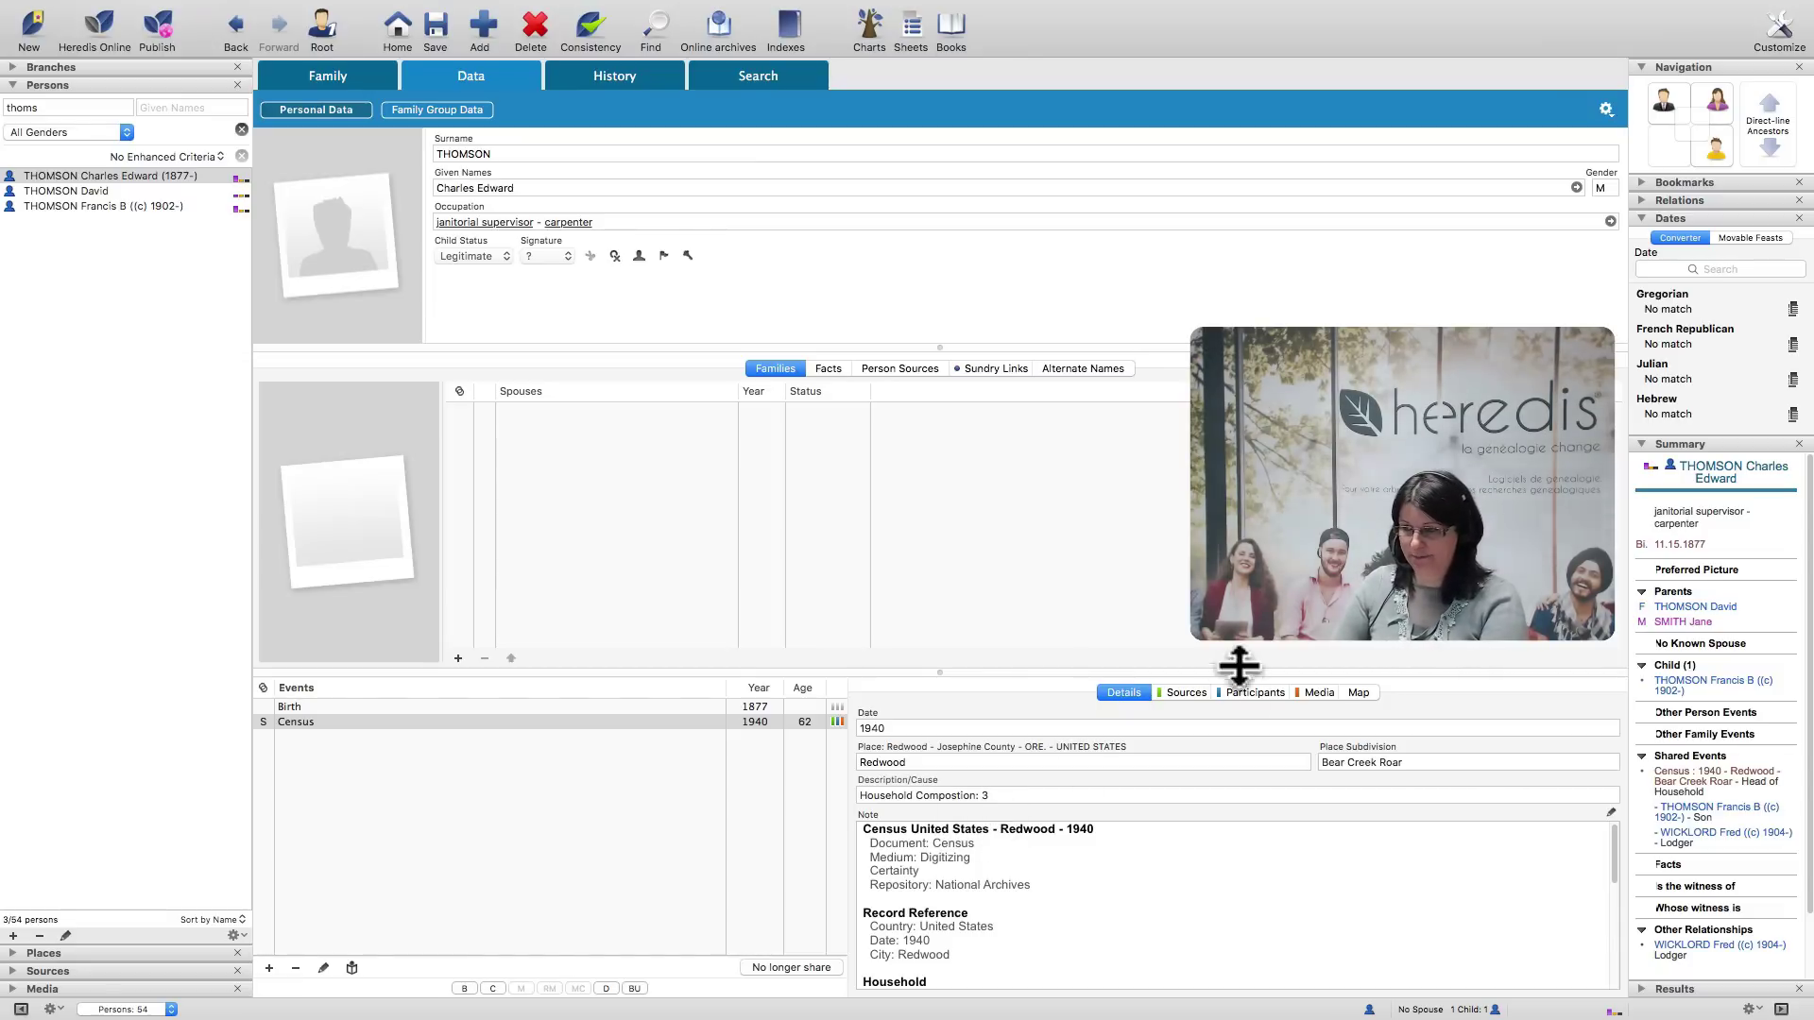
{"action": "left_click", "coordinate": [1188, 691]}
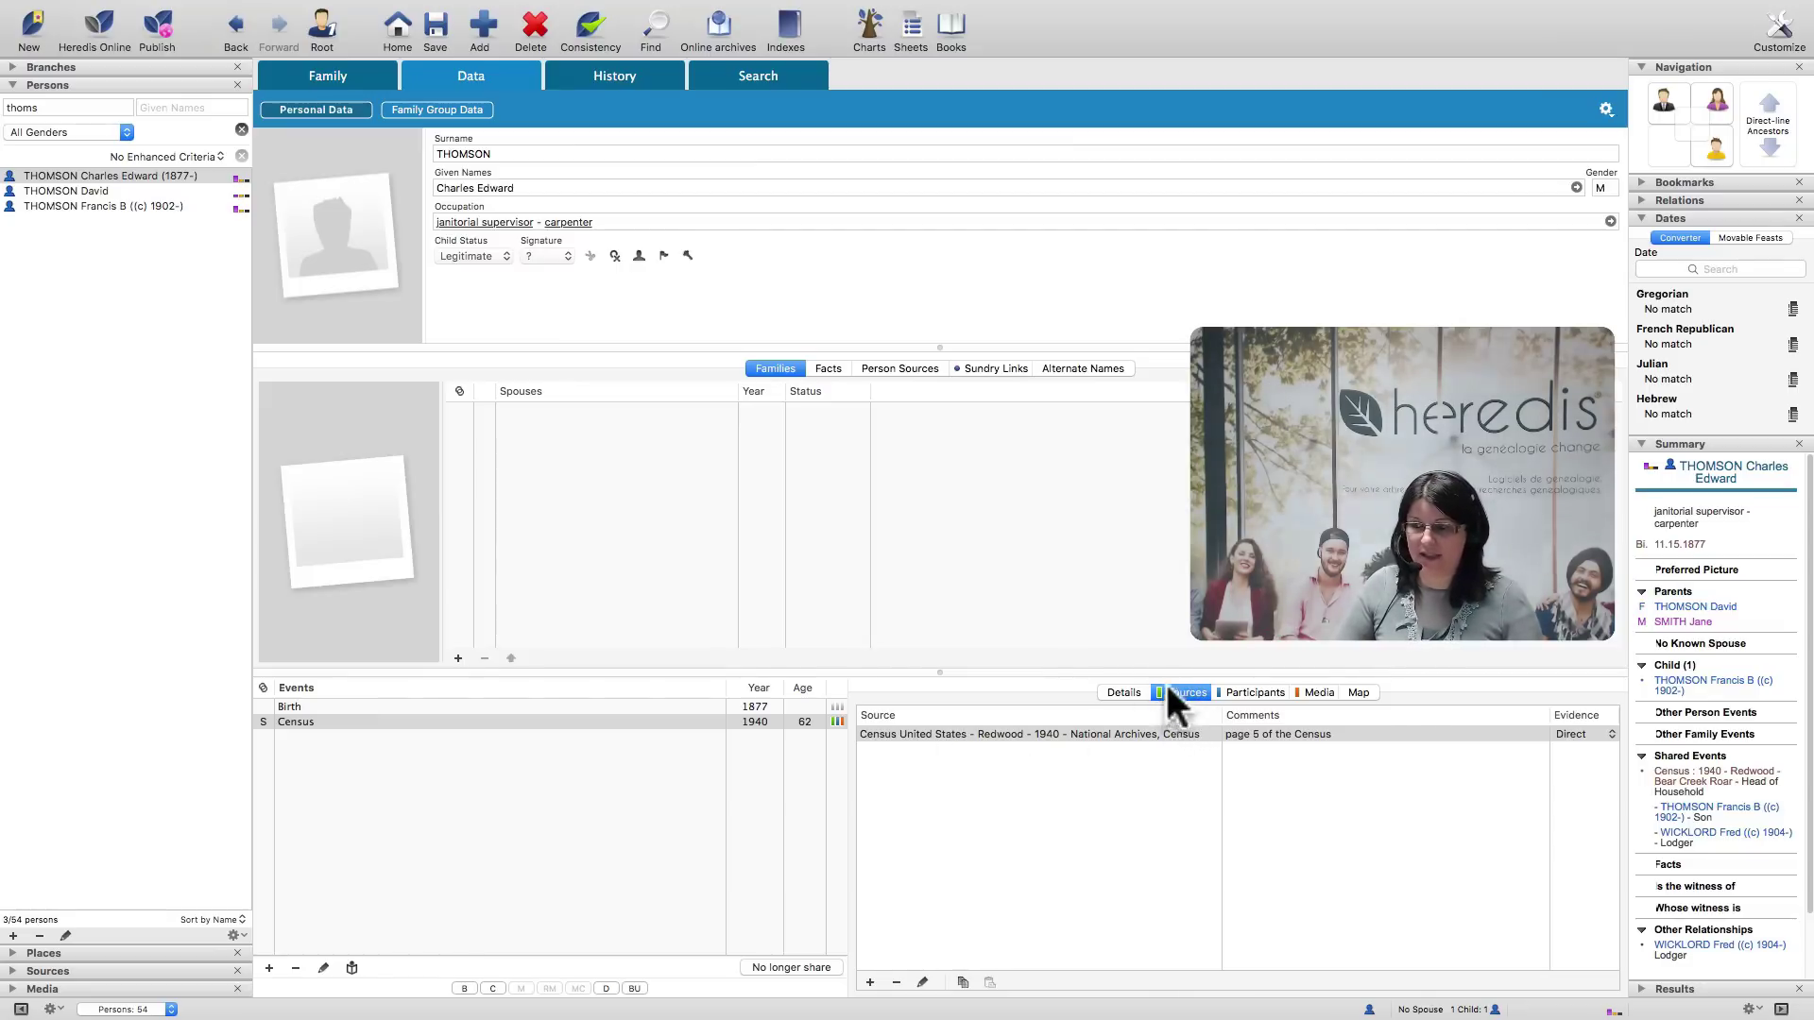
{"action": "left_click", "coordinate": [1257, 693]}
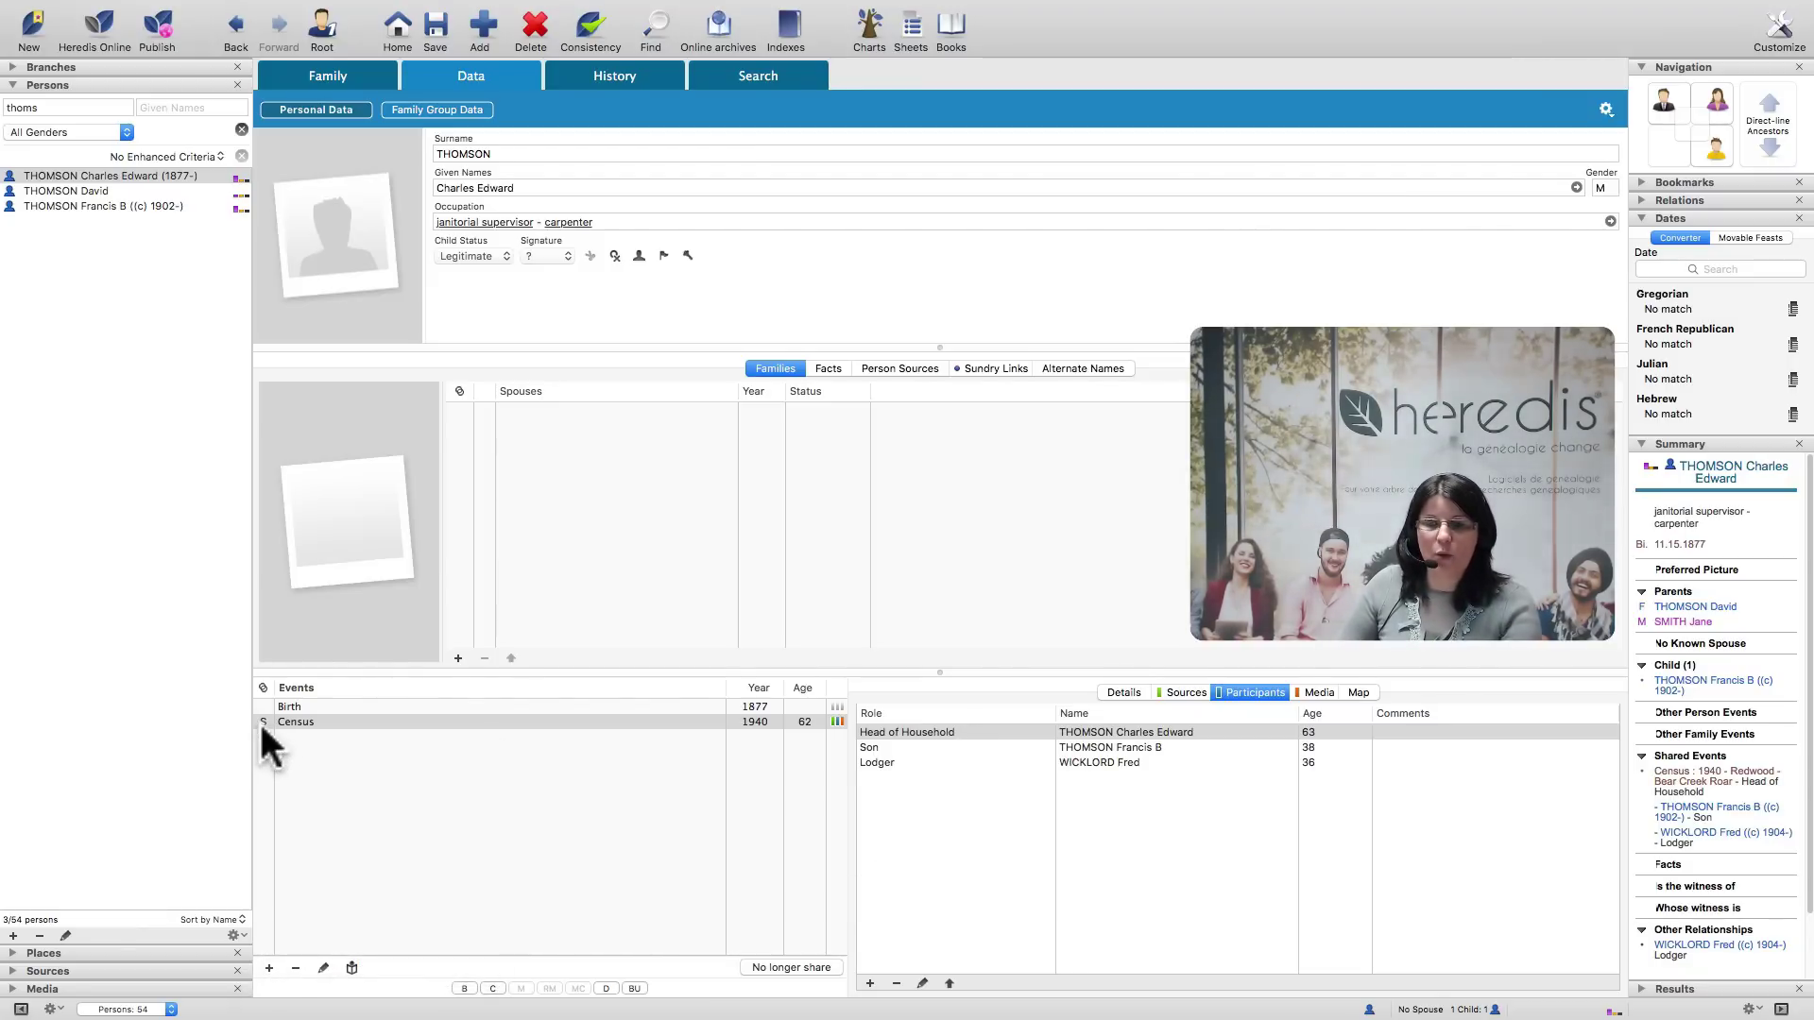
{"action": "mouse_move", "coordinate": [261, 722]}
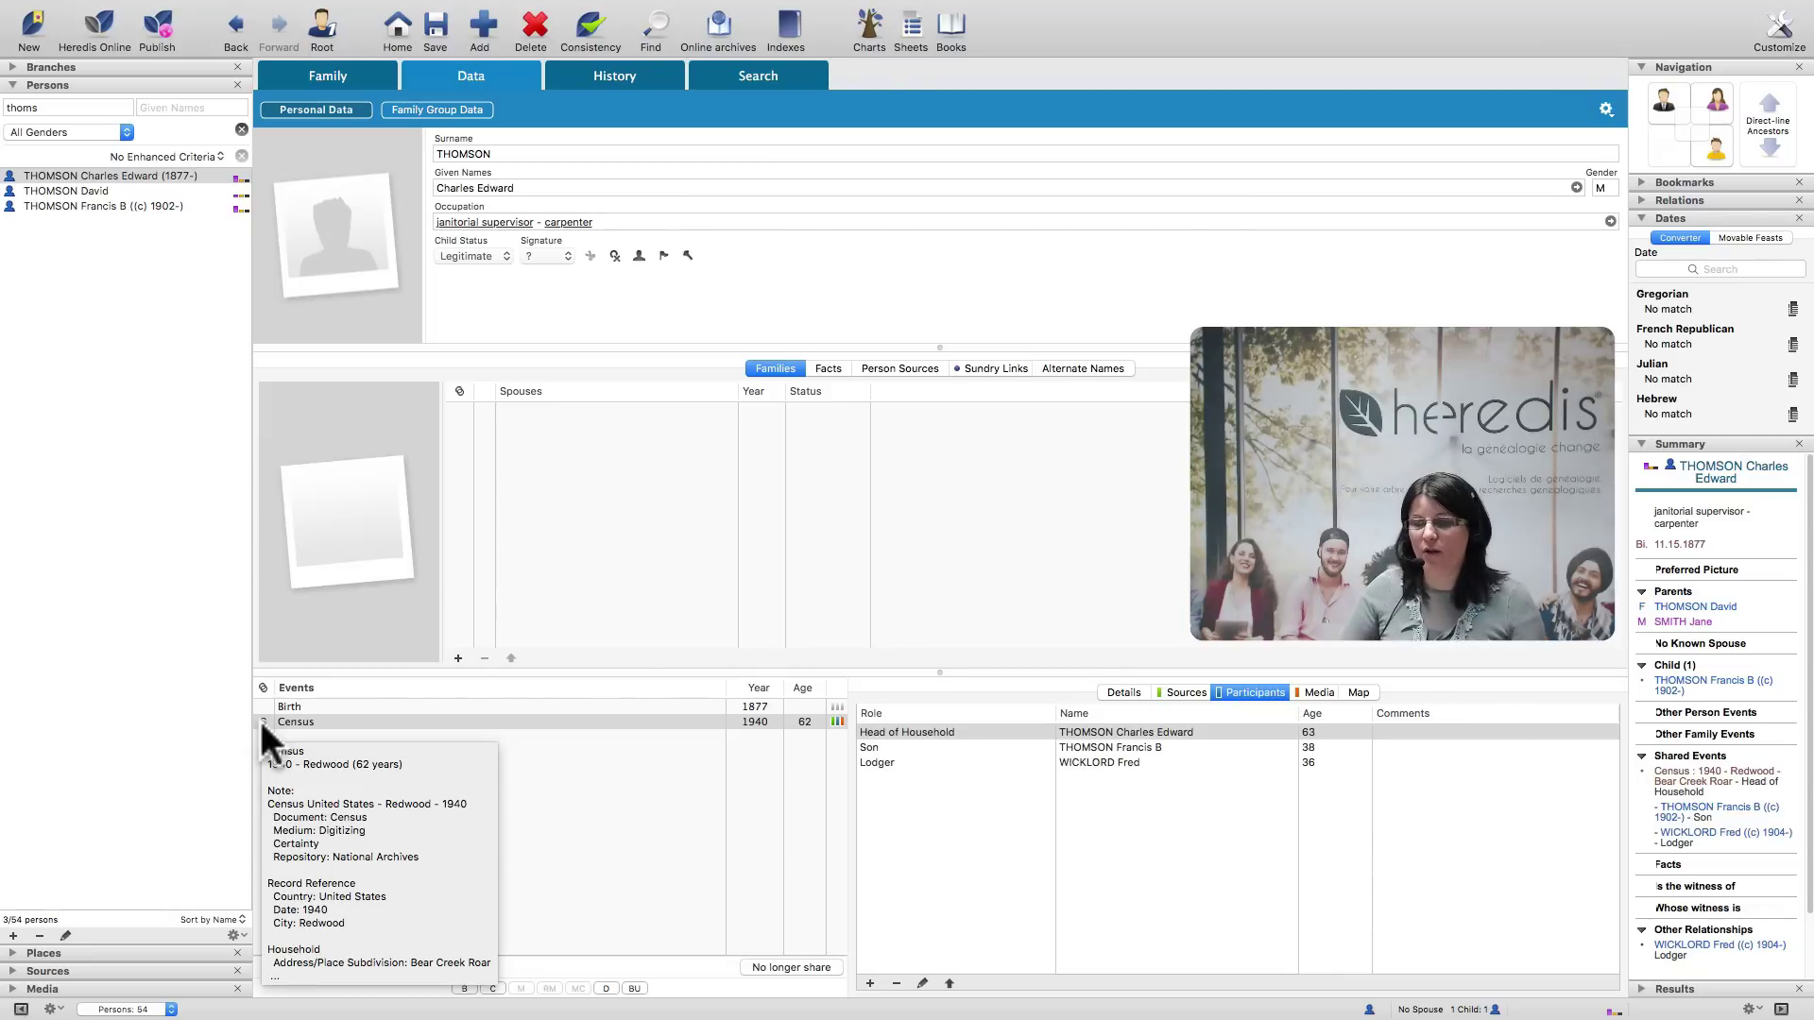
Open the son's record from the family view and review his census event's participants, source, media and details.
{"action": "left_click", "coordinate": [1136, 746]}
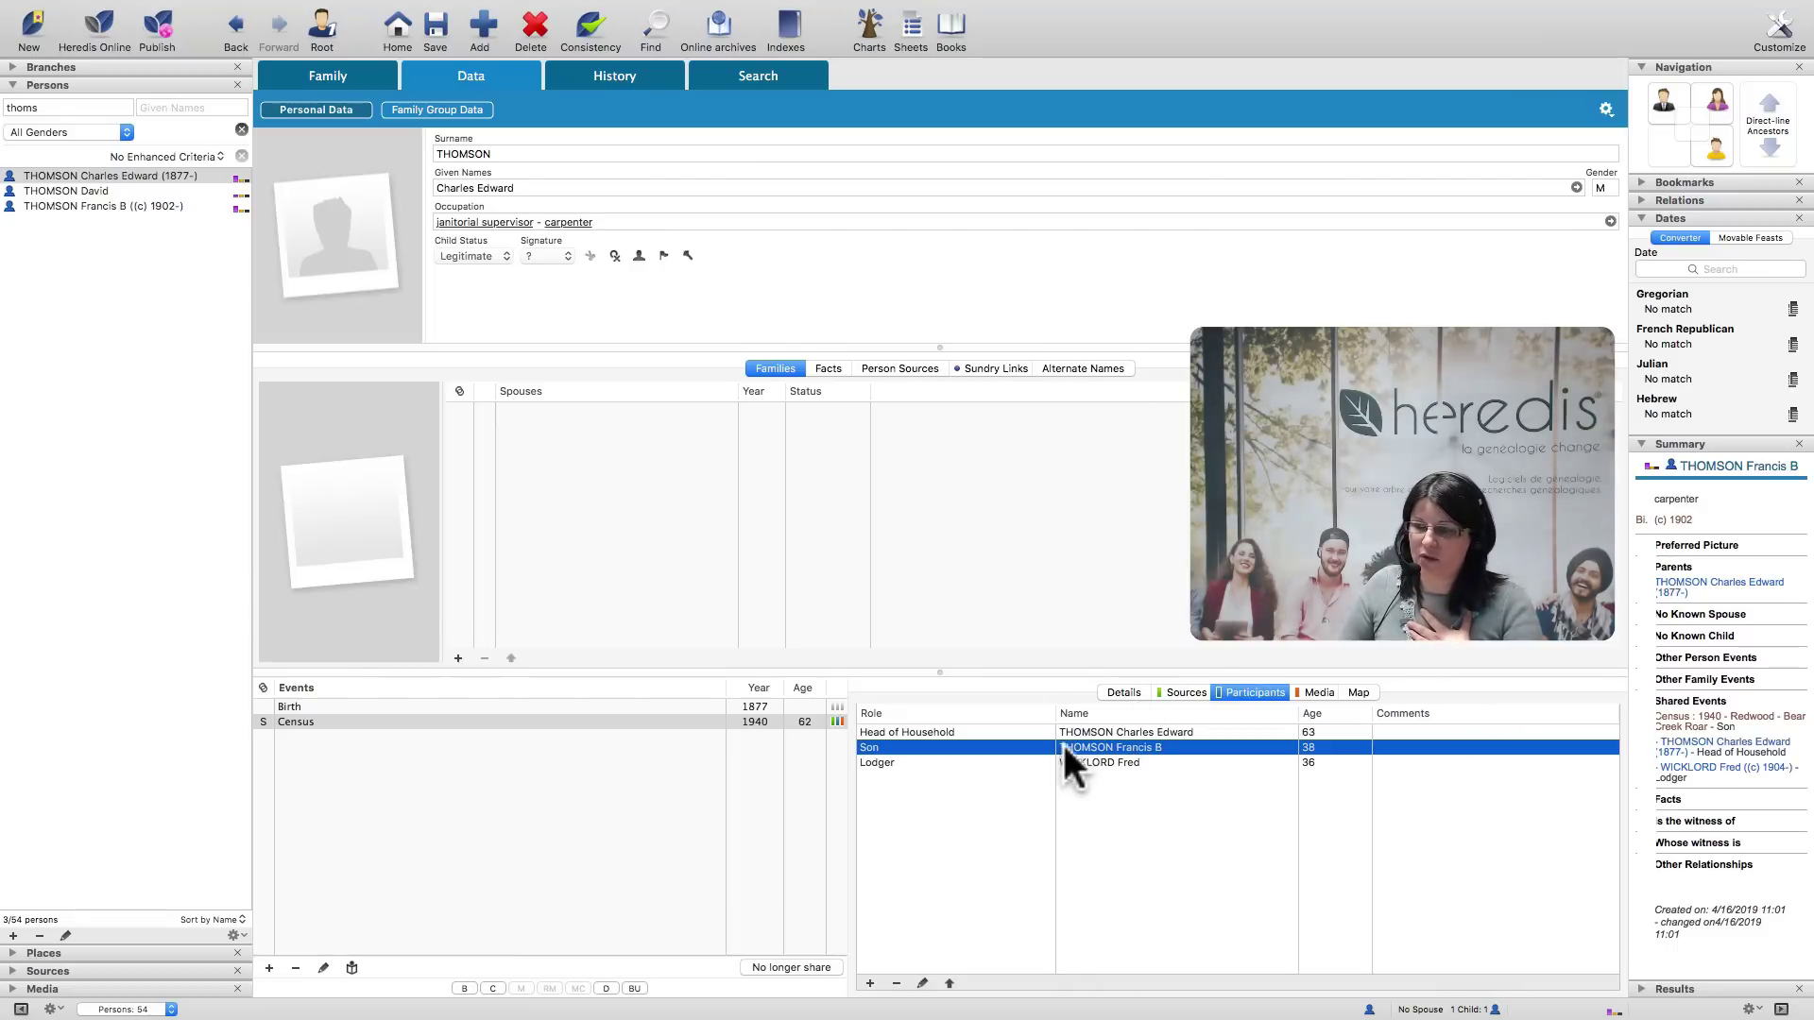
{"action": "left_click", "coordinate": [366, 76]}
{"action": "left_click", "coordinate": [1036, 515]}
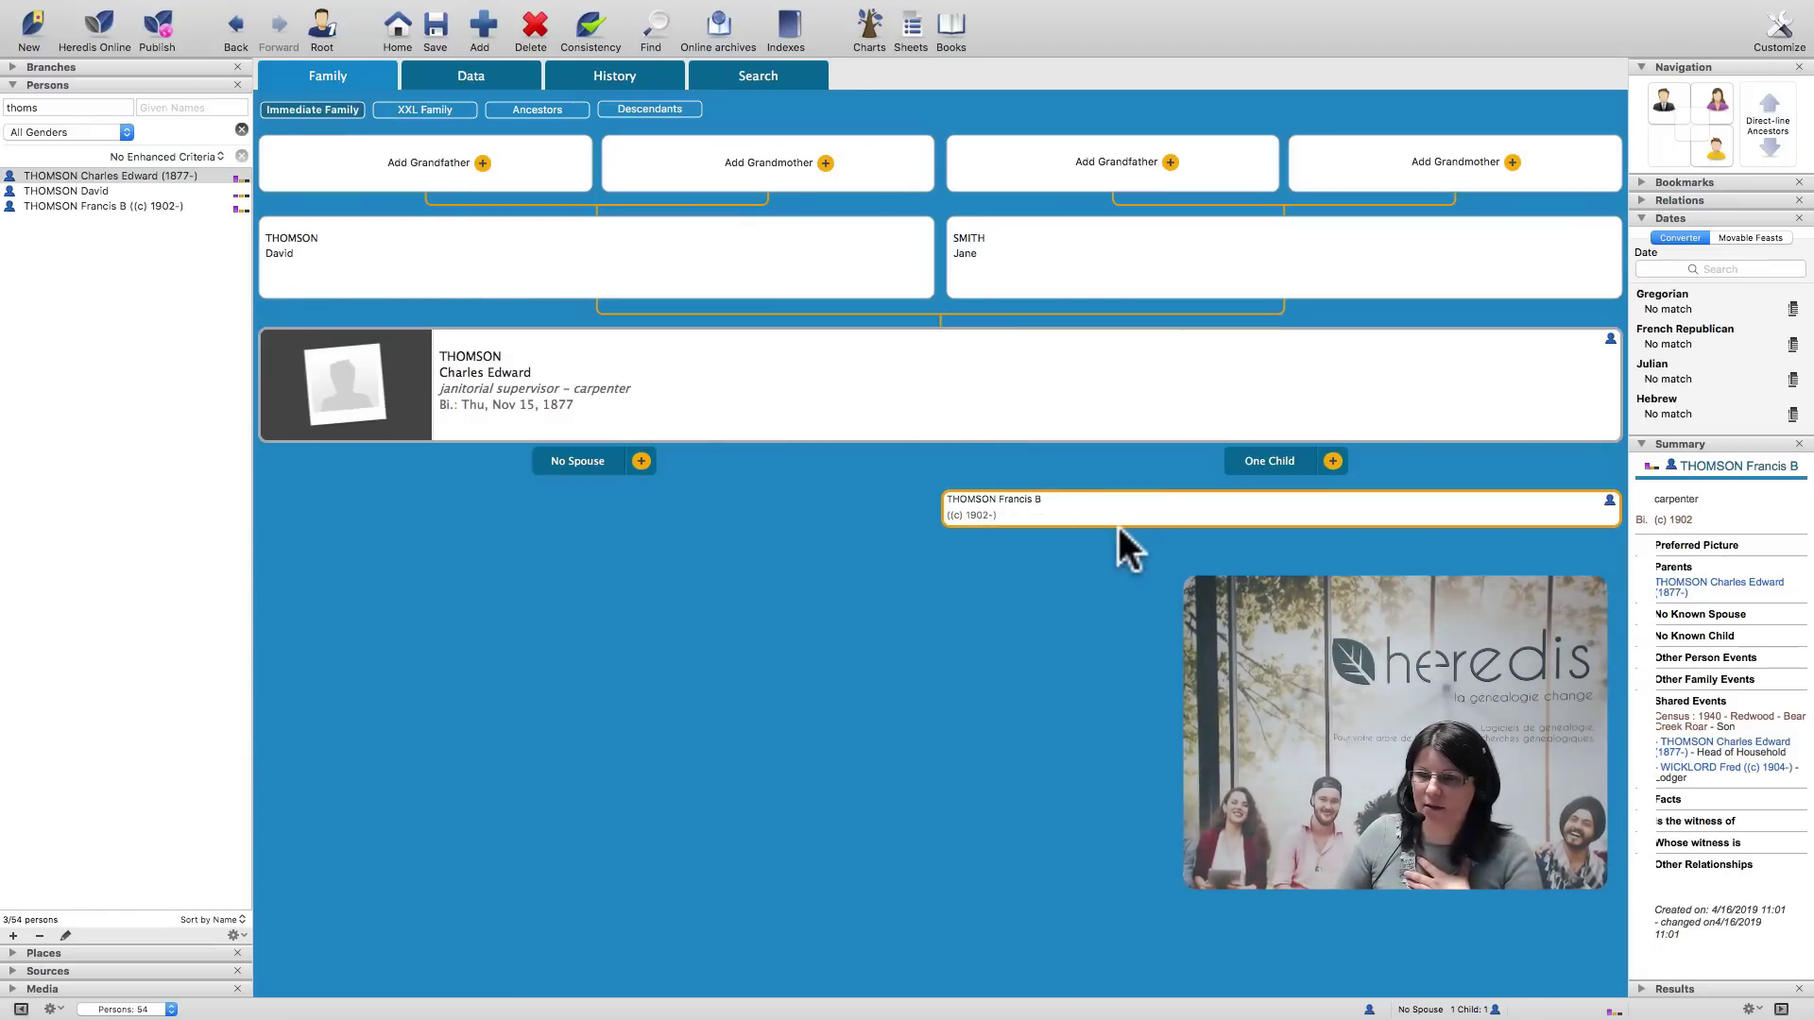
{"action": "double_click", "coordinate": [1068, 505]}
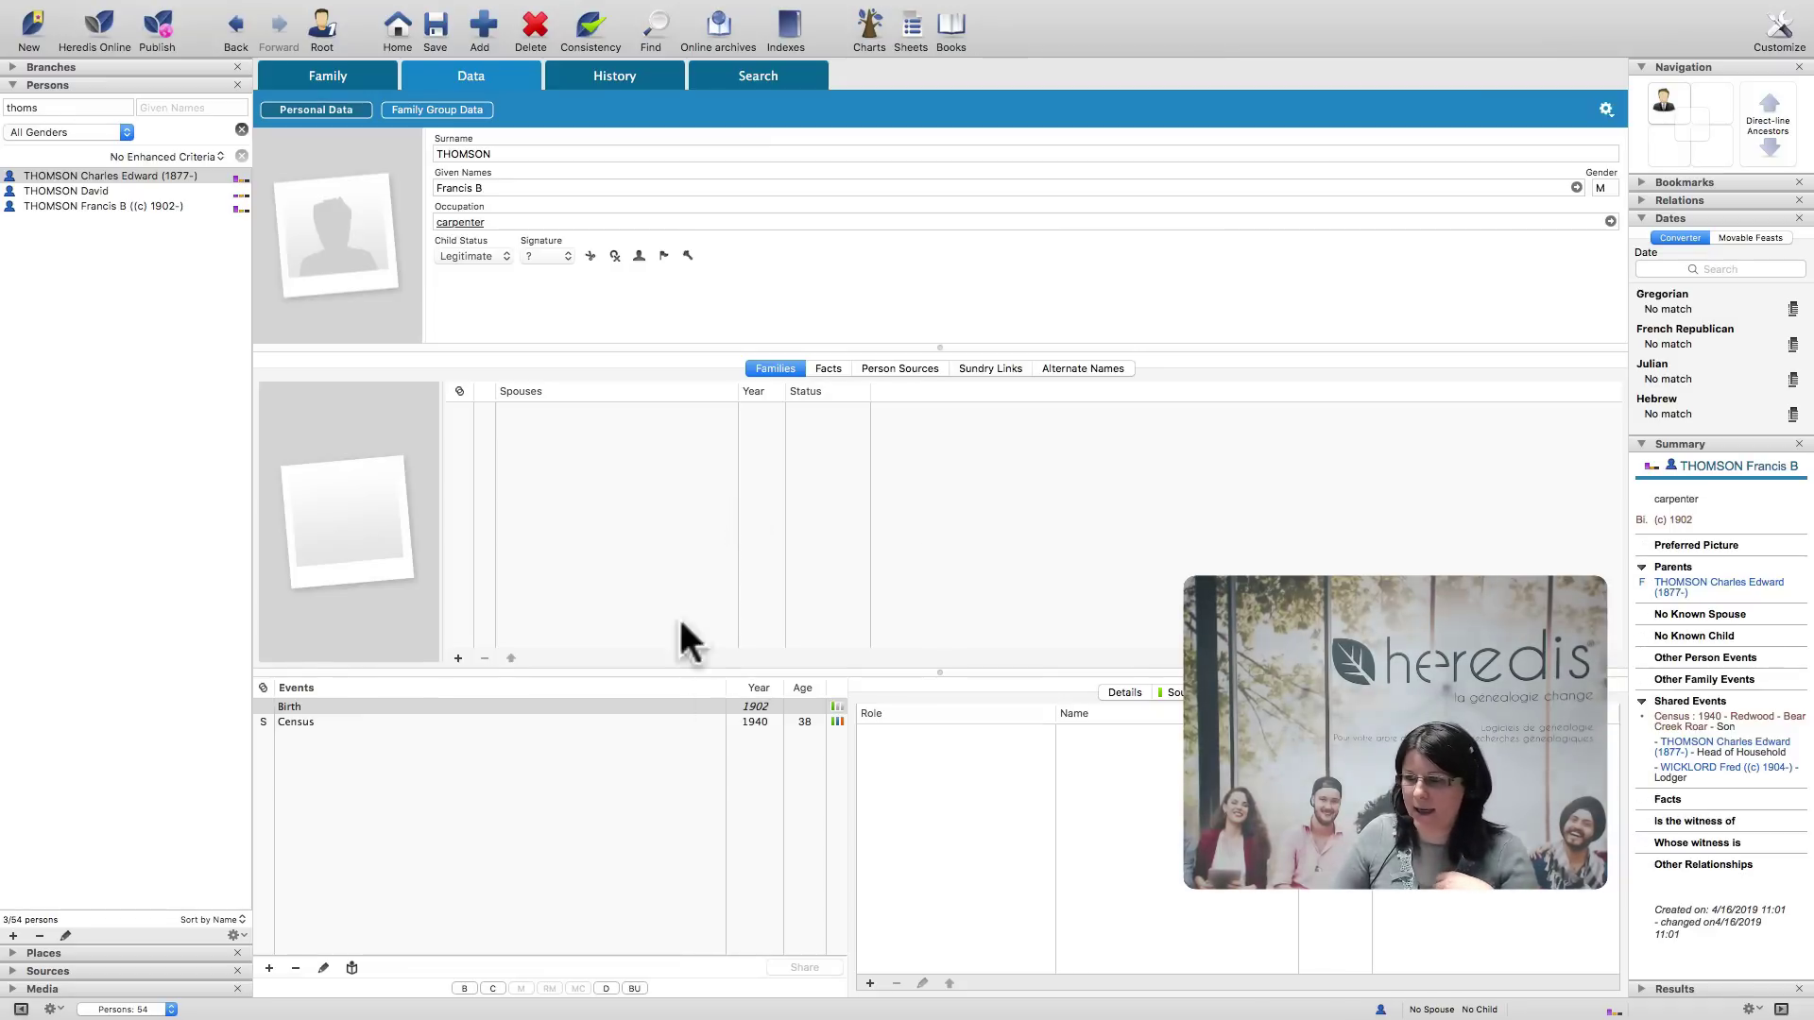
{"action": "left_click", "coordinate": [652, 722]}
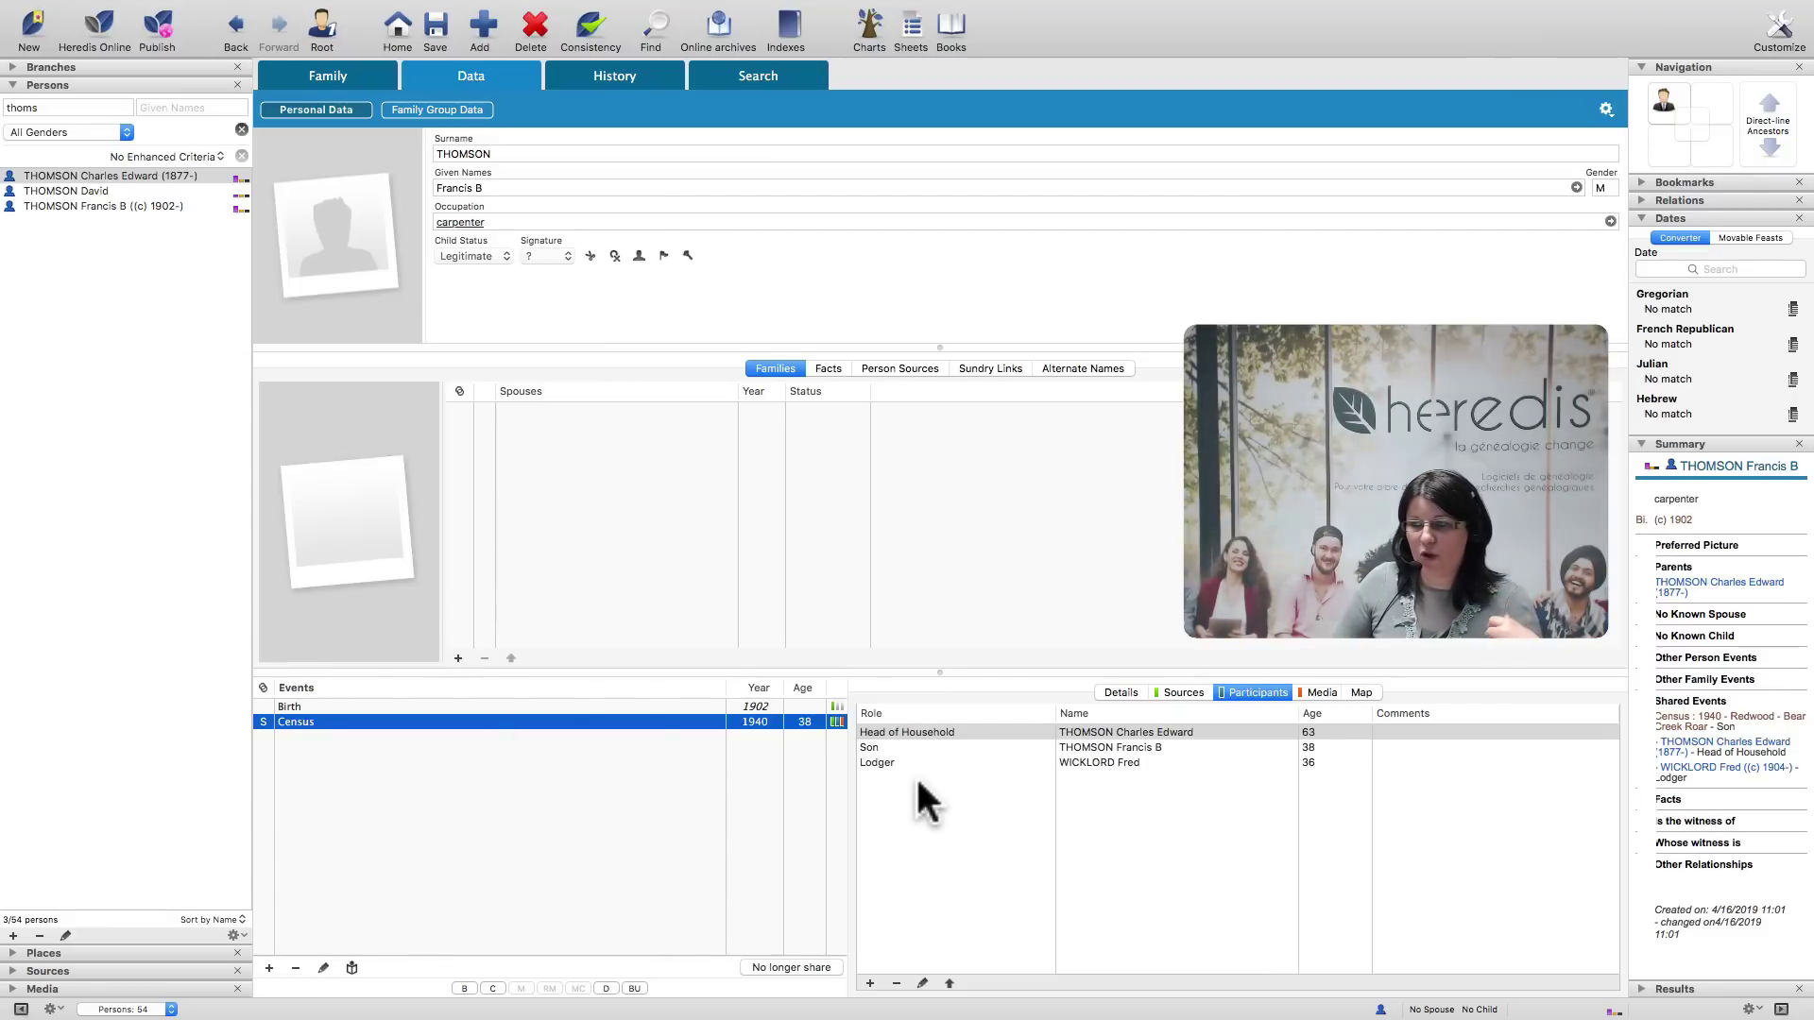
{"action": "left_click", "coordinate": [1185, 693]}
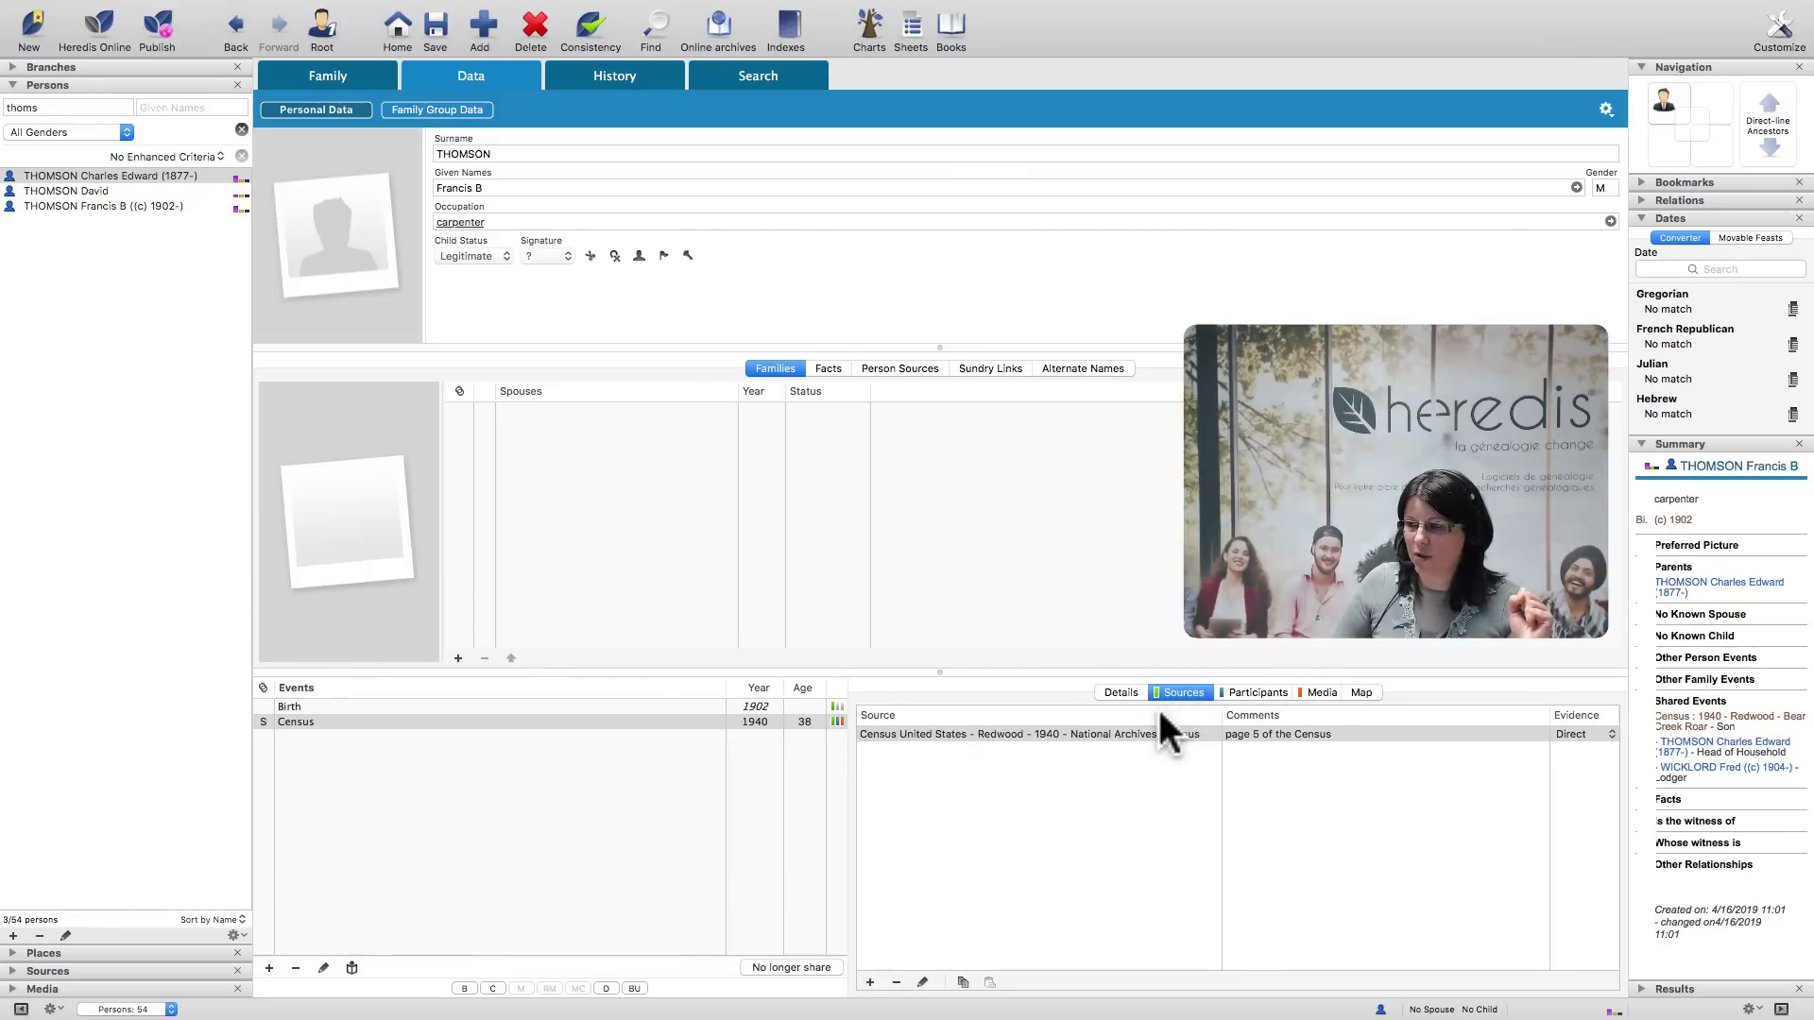
{"action": "left_click", "coordinate": [1321, 690]}
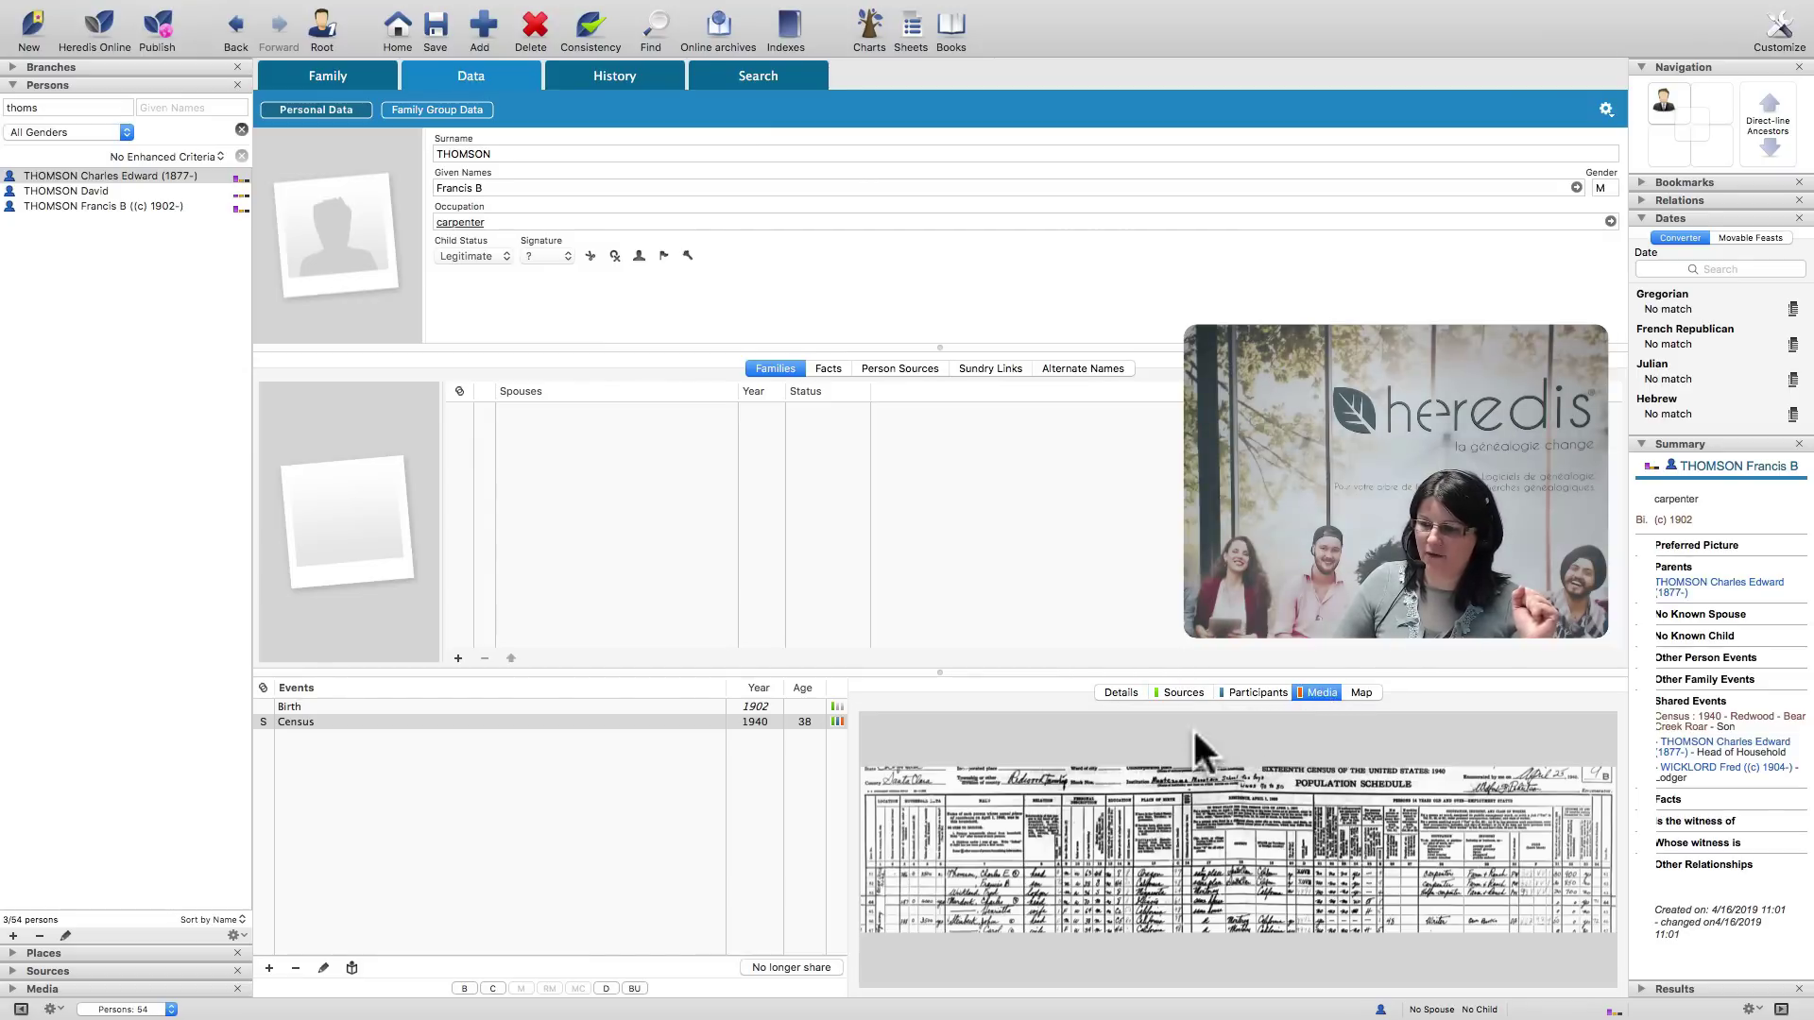
{"action": "left_click", "coordinate": [1119, 693]}
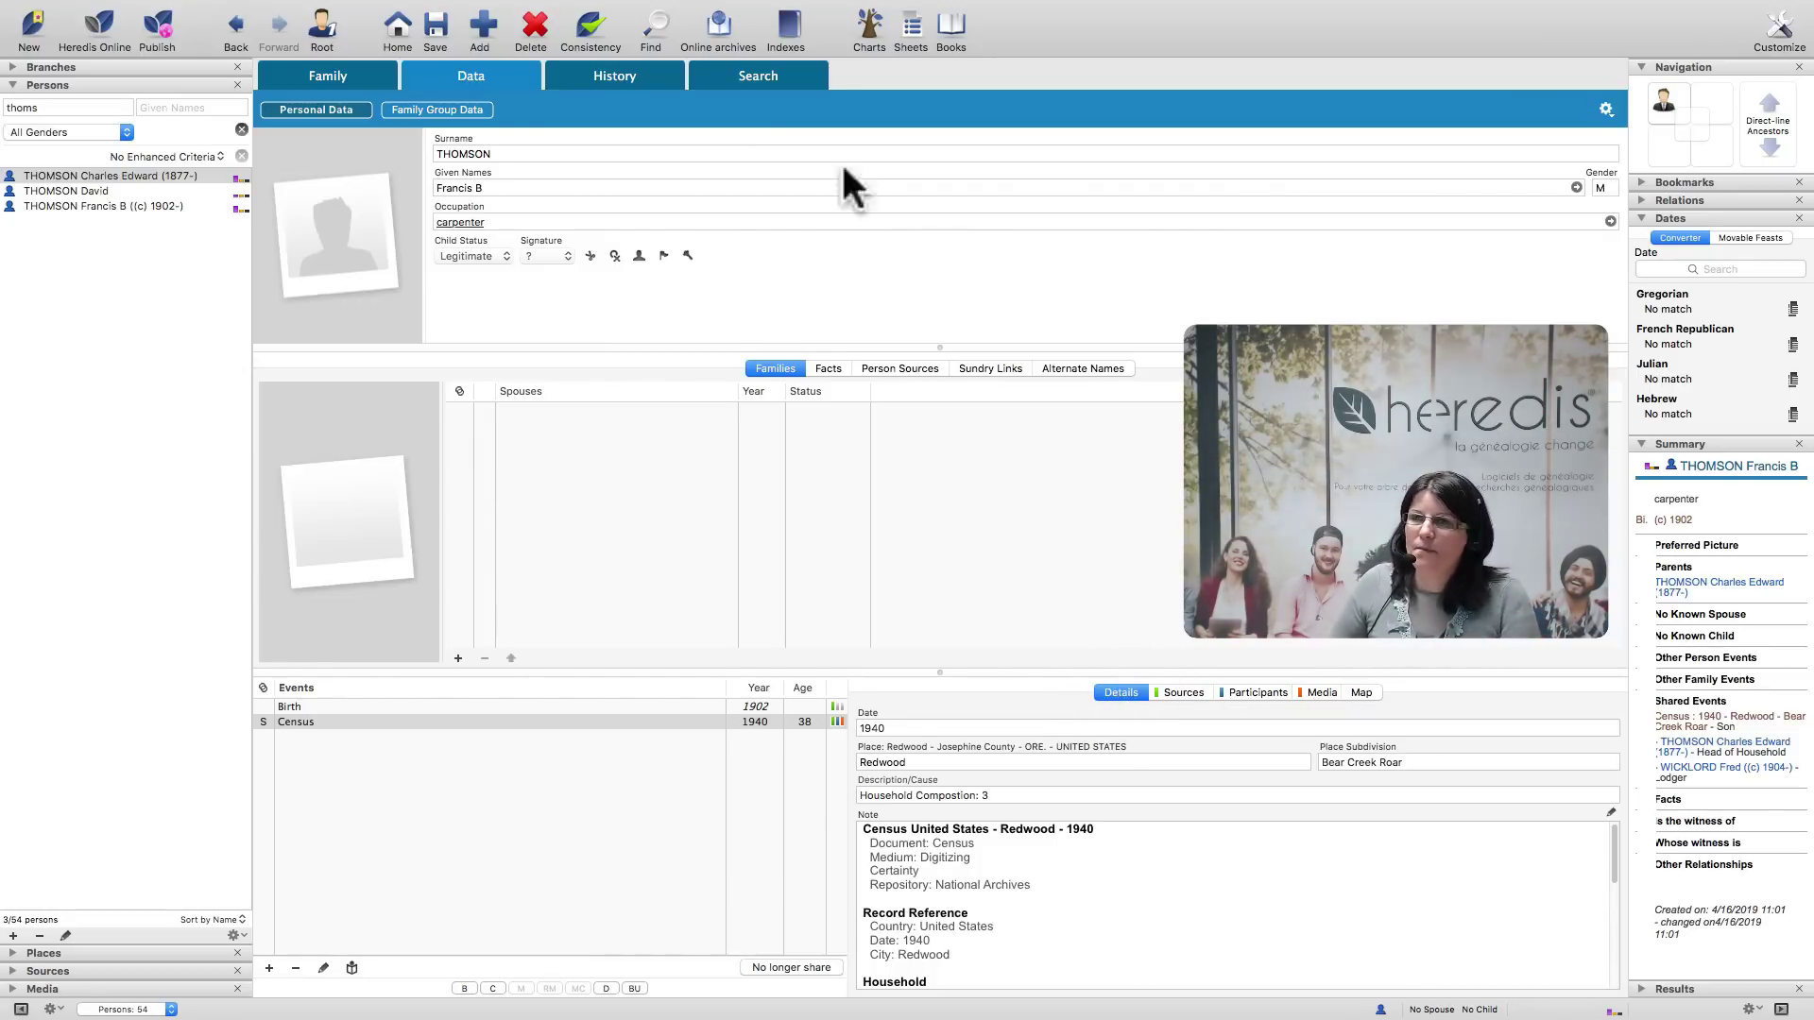
Return to the head of household's record through the son's family view and examine his sundry links.
{"action": "left_click", "coordinate": [346, 81]}
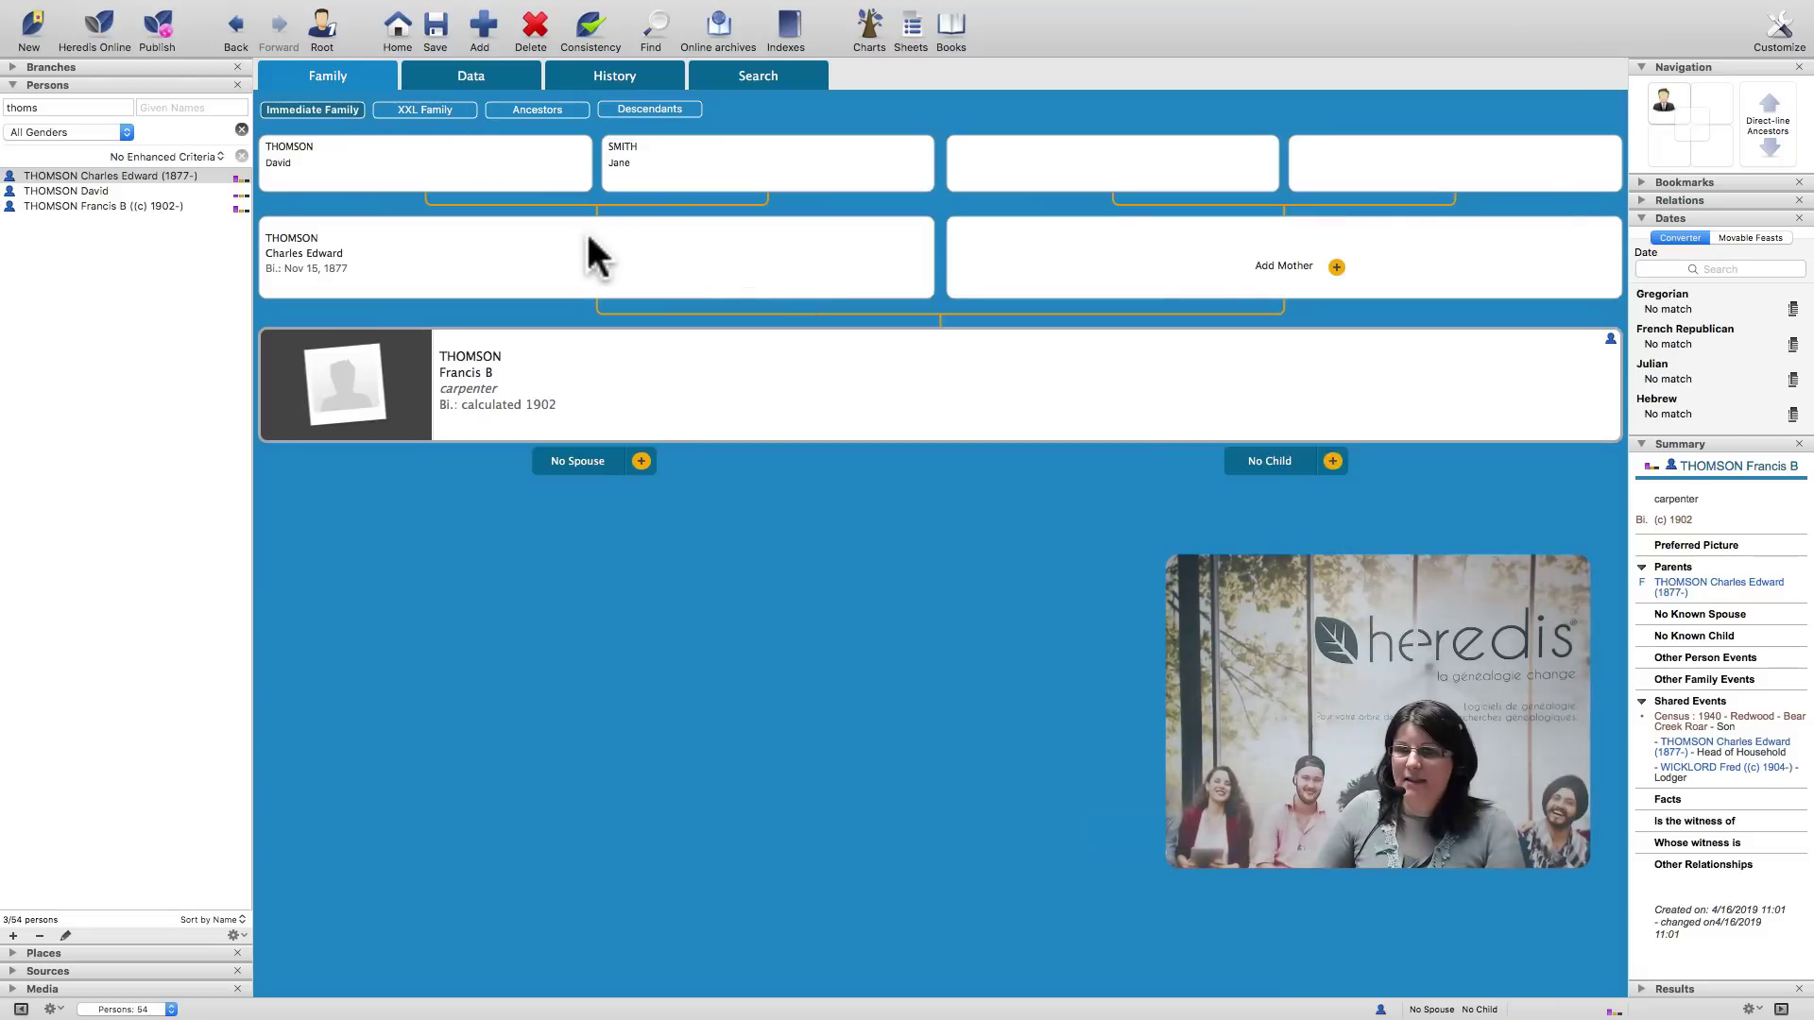
{"action": "left_click", "coordinate": [539, 268]}
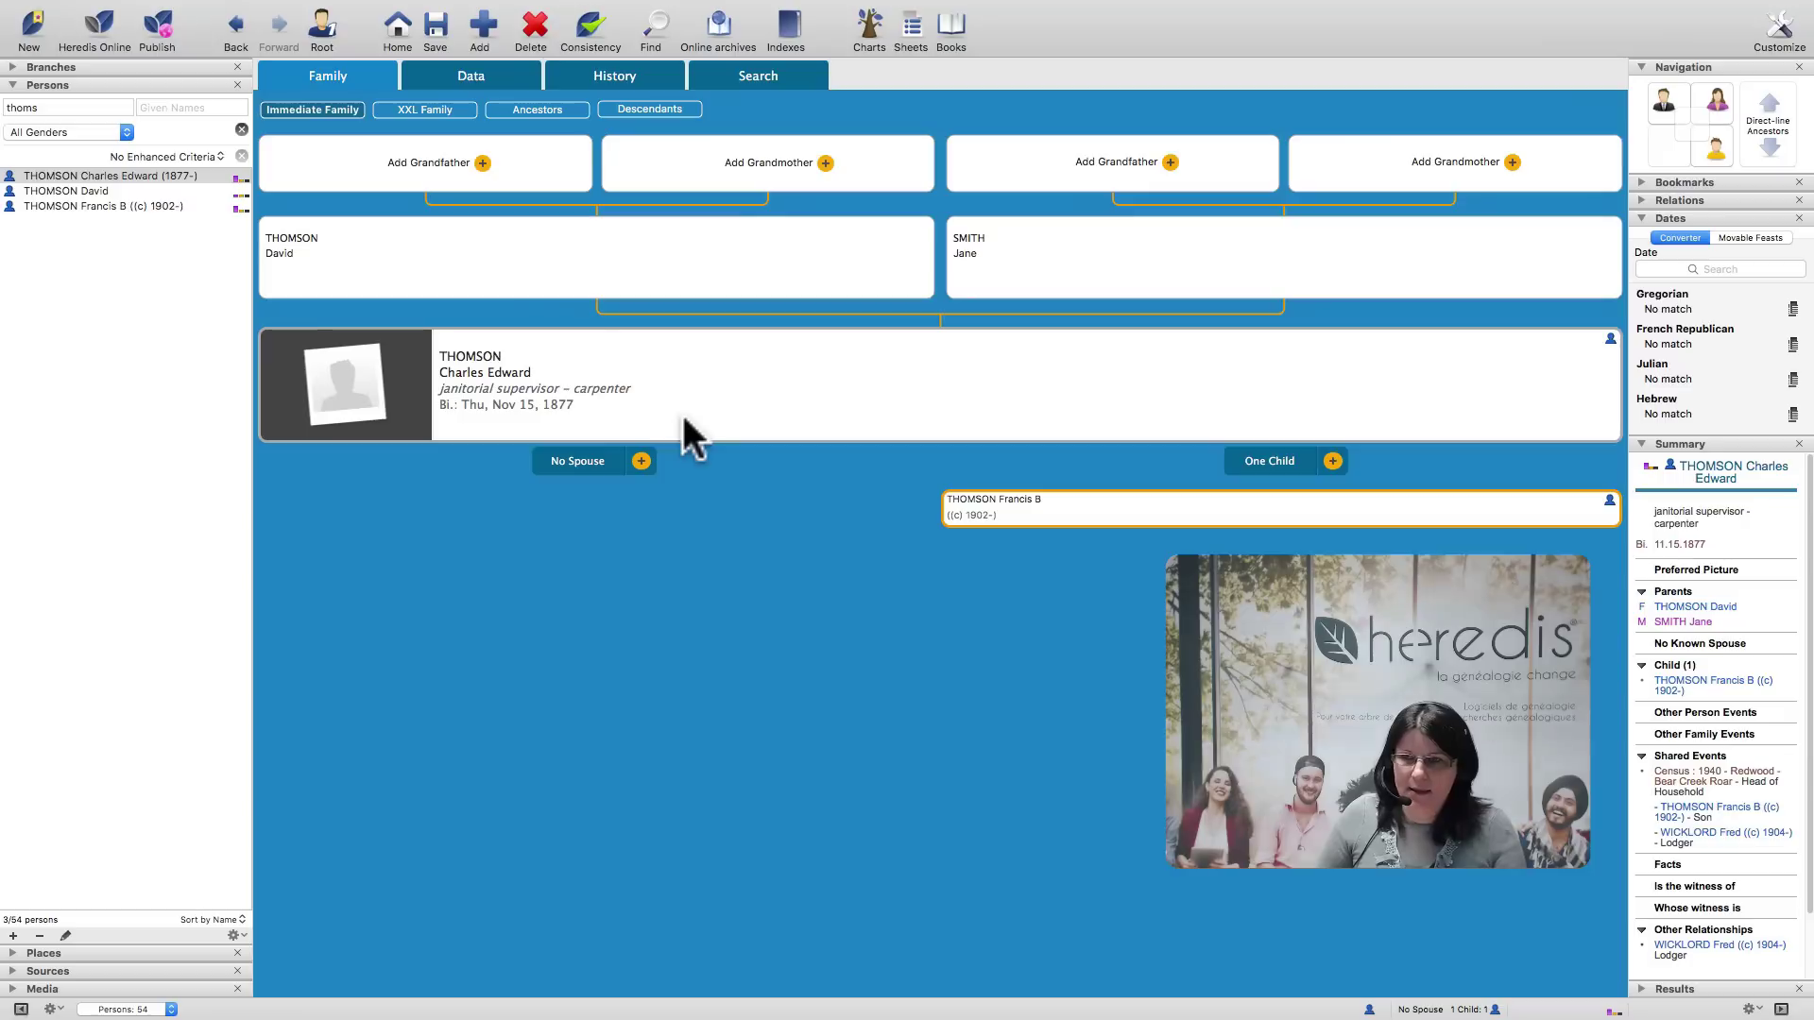
{"action": "left_click", "coordinate": [479, 90]}
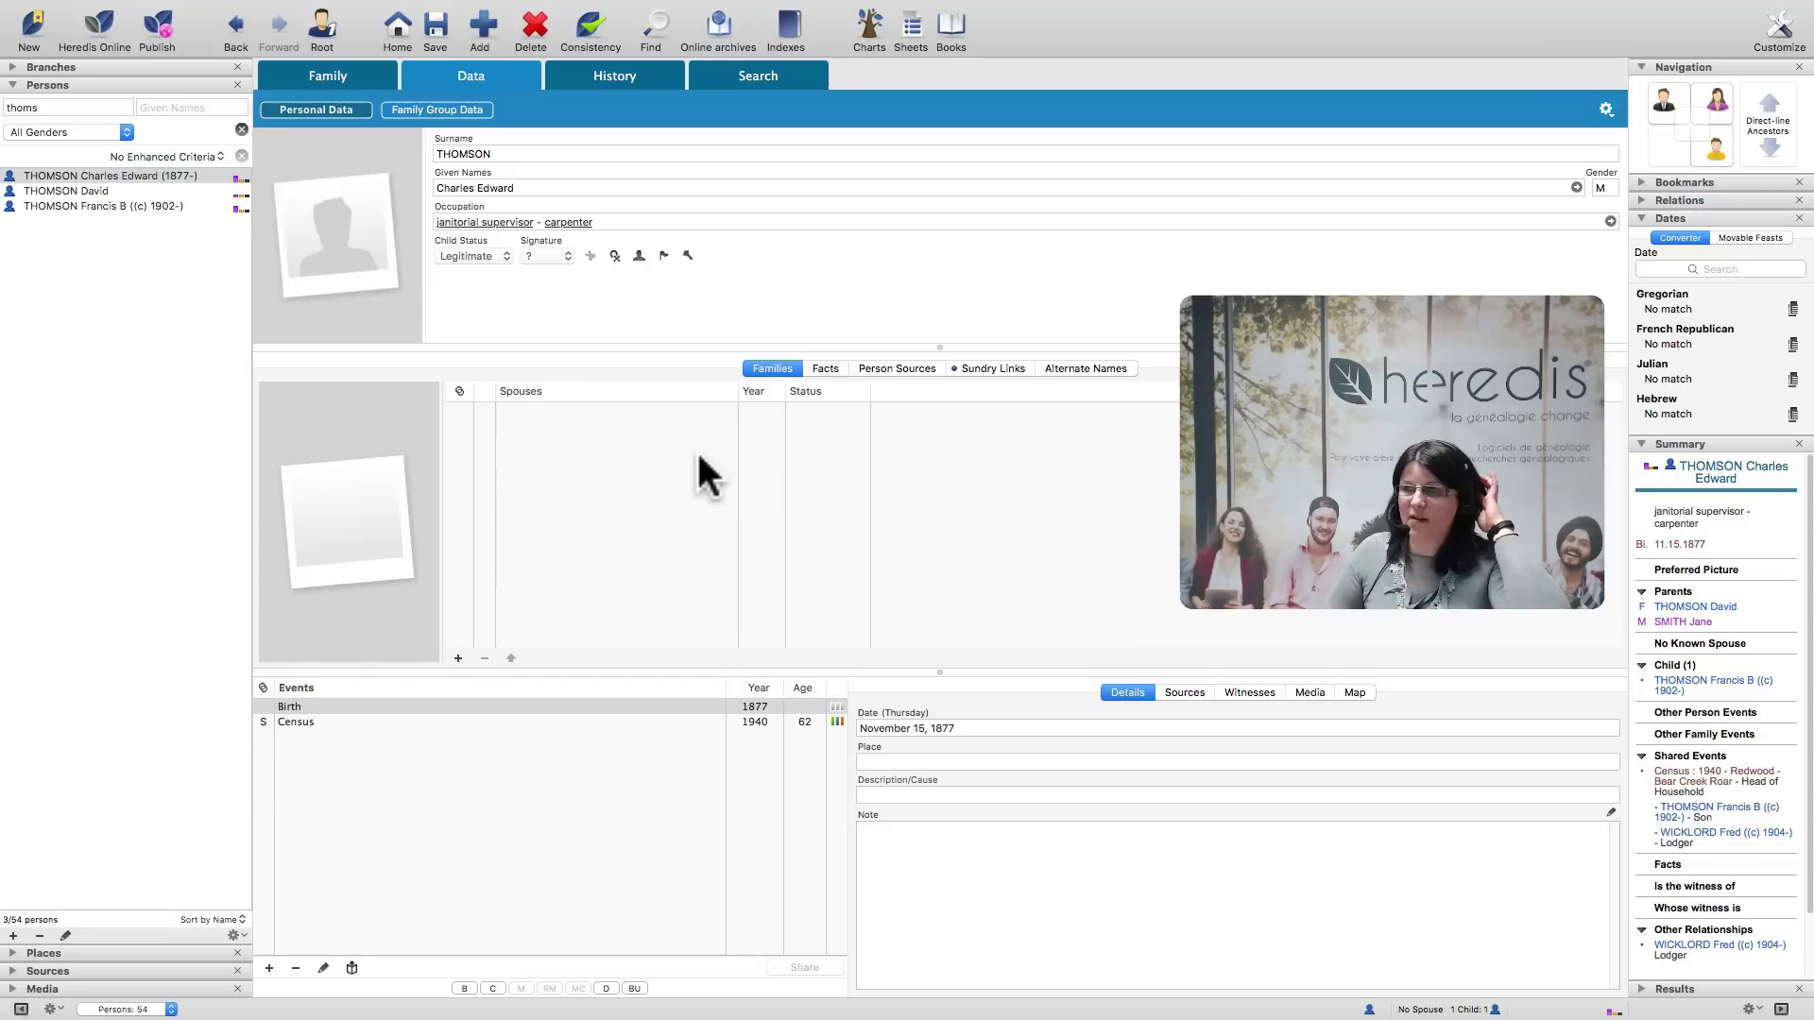
{"action": "left_click", "coordinate": [975, 370]}
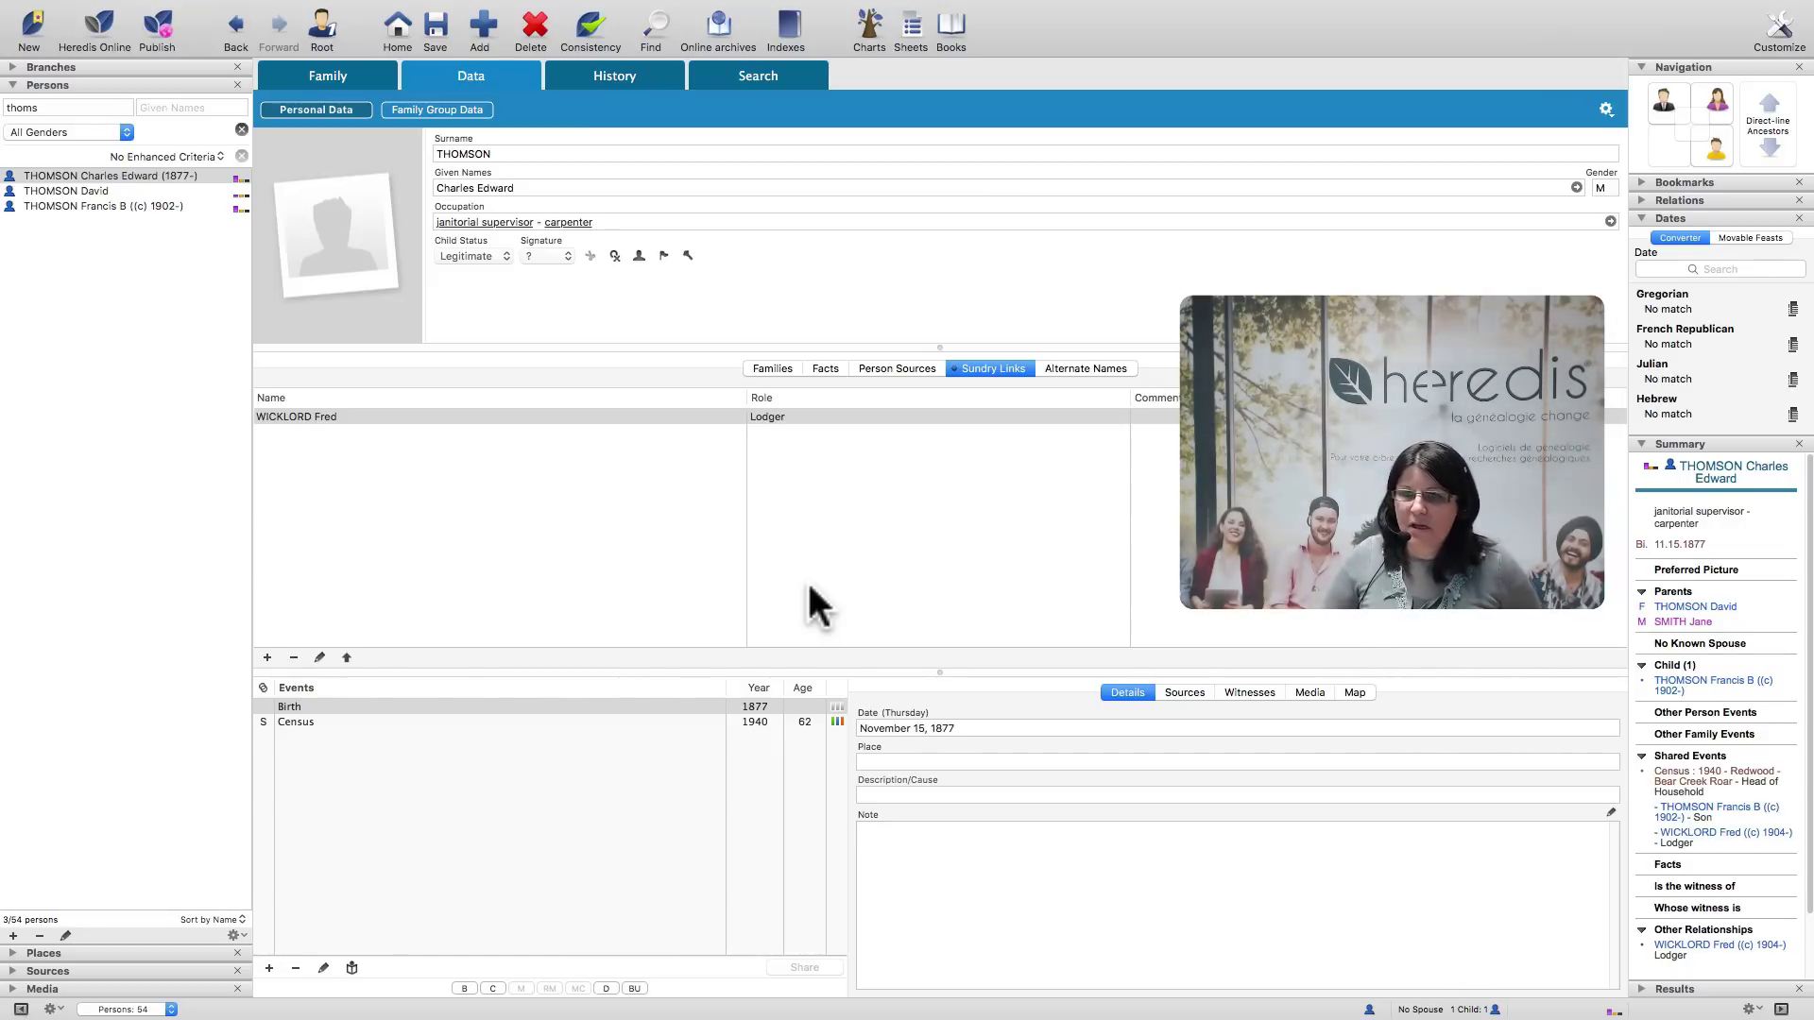
Select the lodger among the head of household's sundry links, and switch to the Windows version of Heredis to show his immediate family there.
{"action": "left_click", "coordinate": [268, 416]}
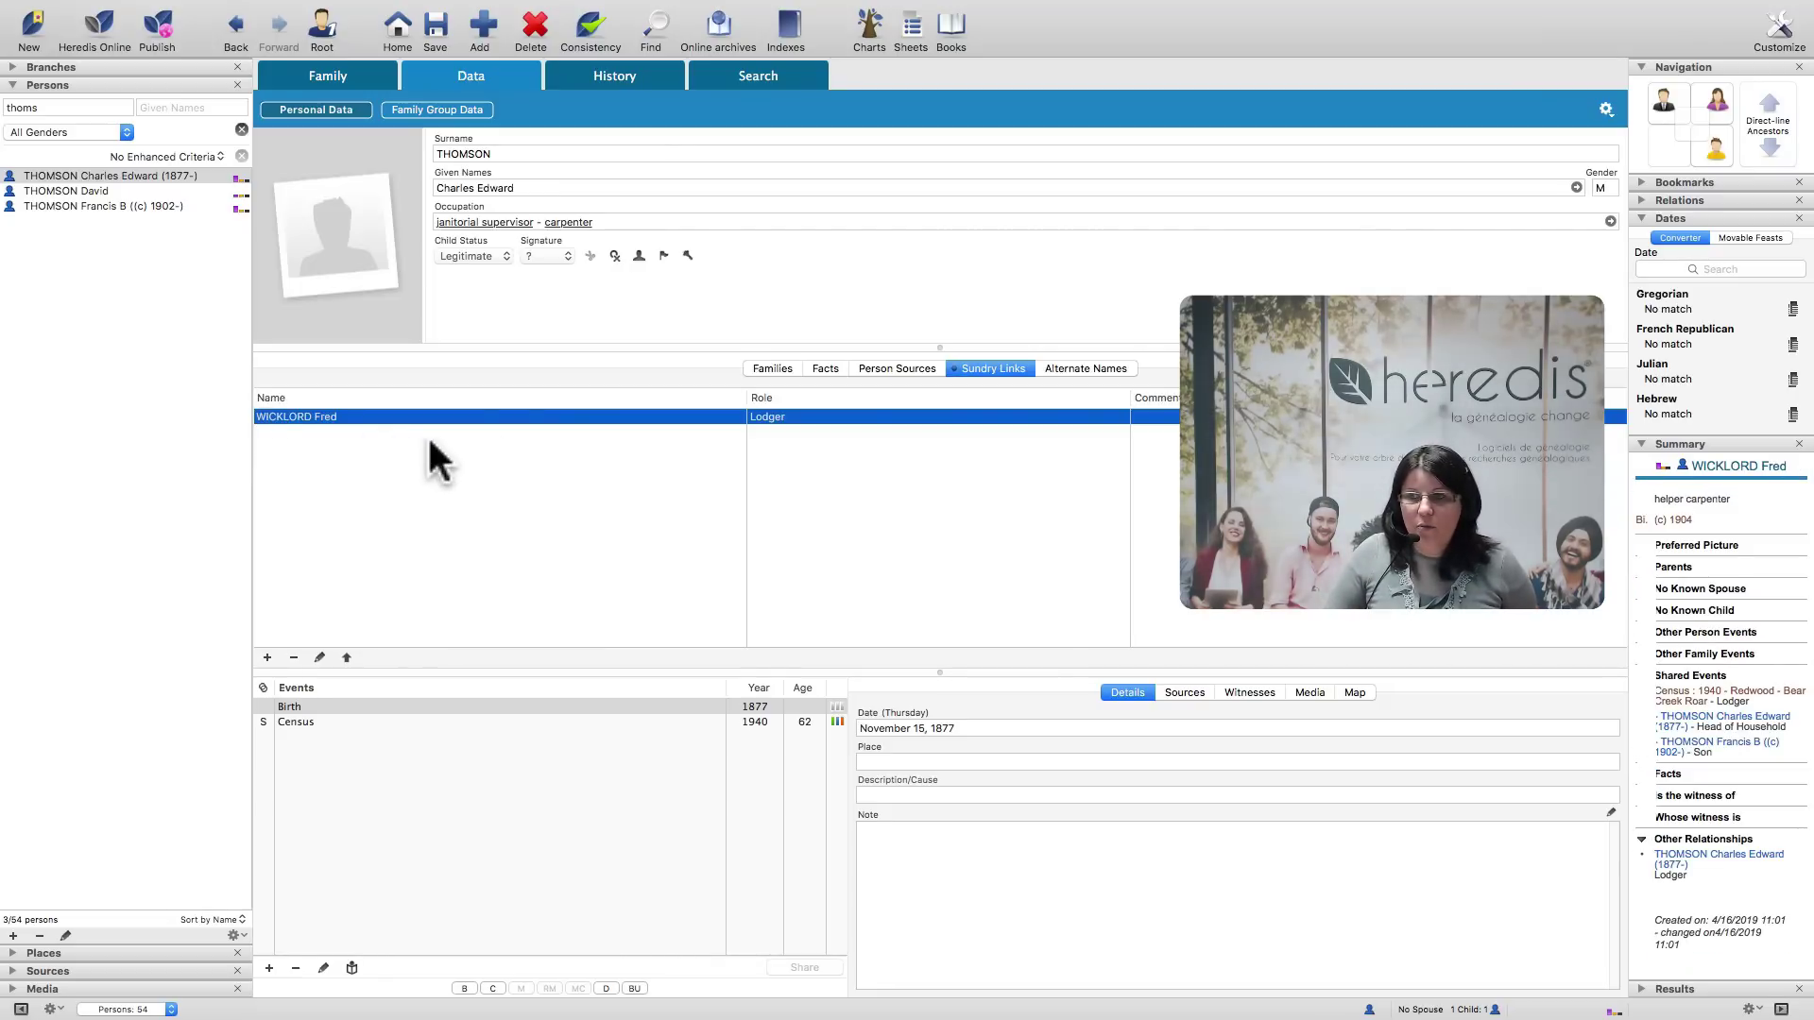
{"action": "mouse_move", "coordinate": [760, 982]}
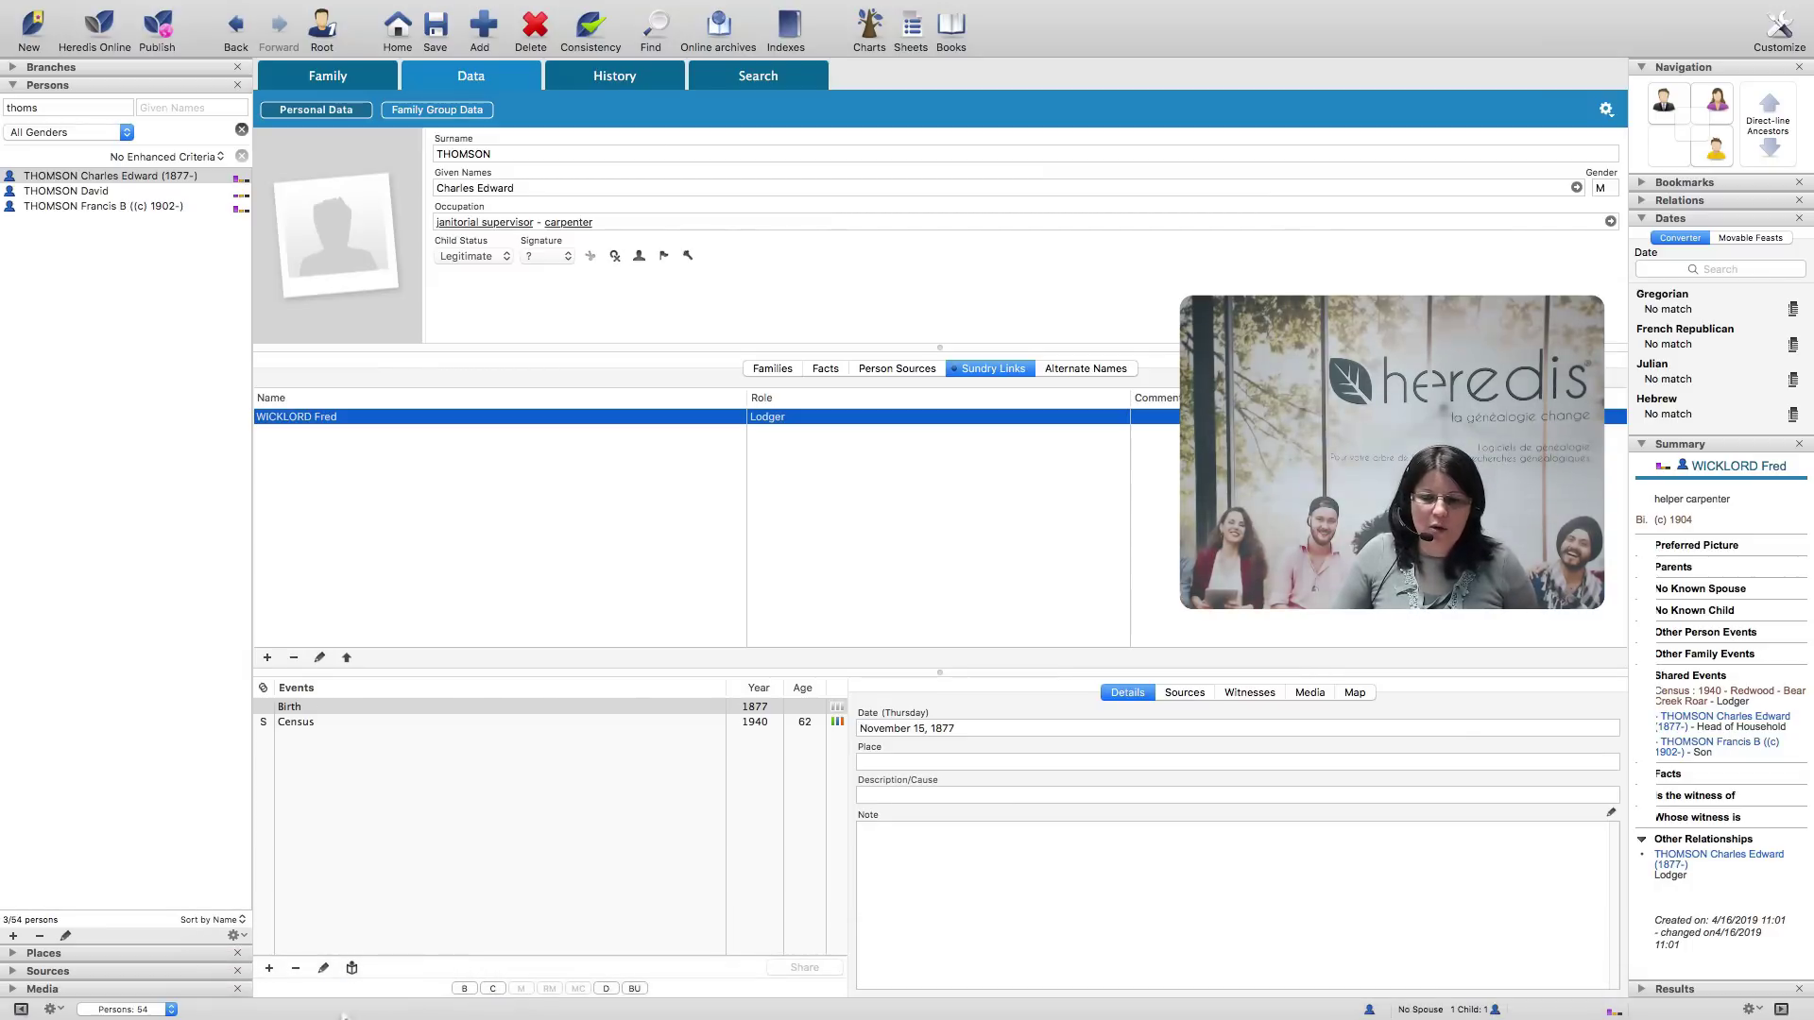
{"action": "mouse_move", "coordinate": [363, 1009]}
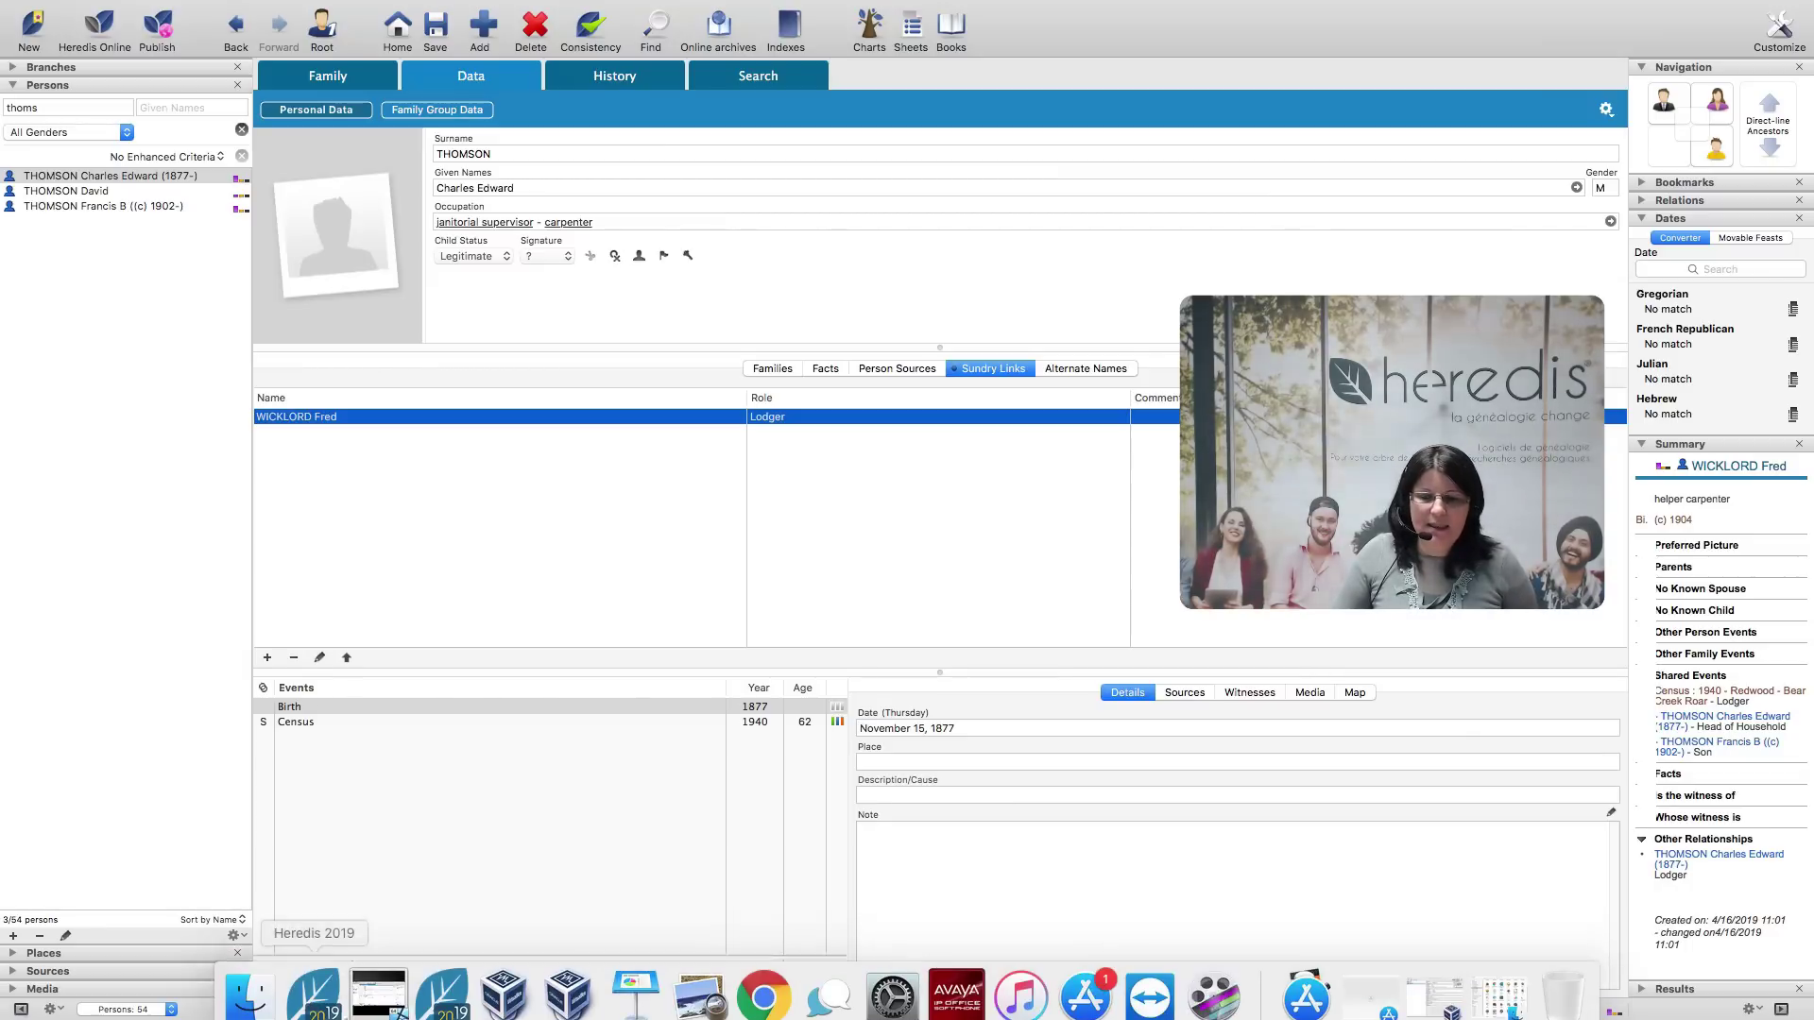
{"action": "left_click", "coordinate": [363, 994]}
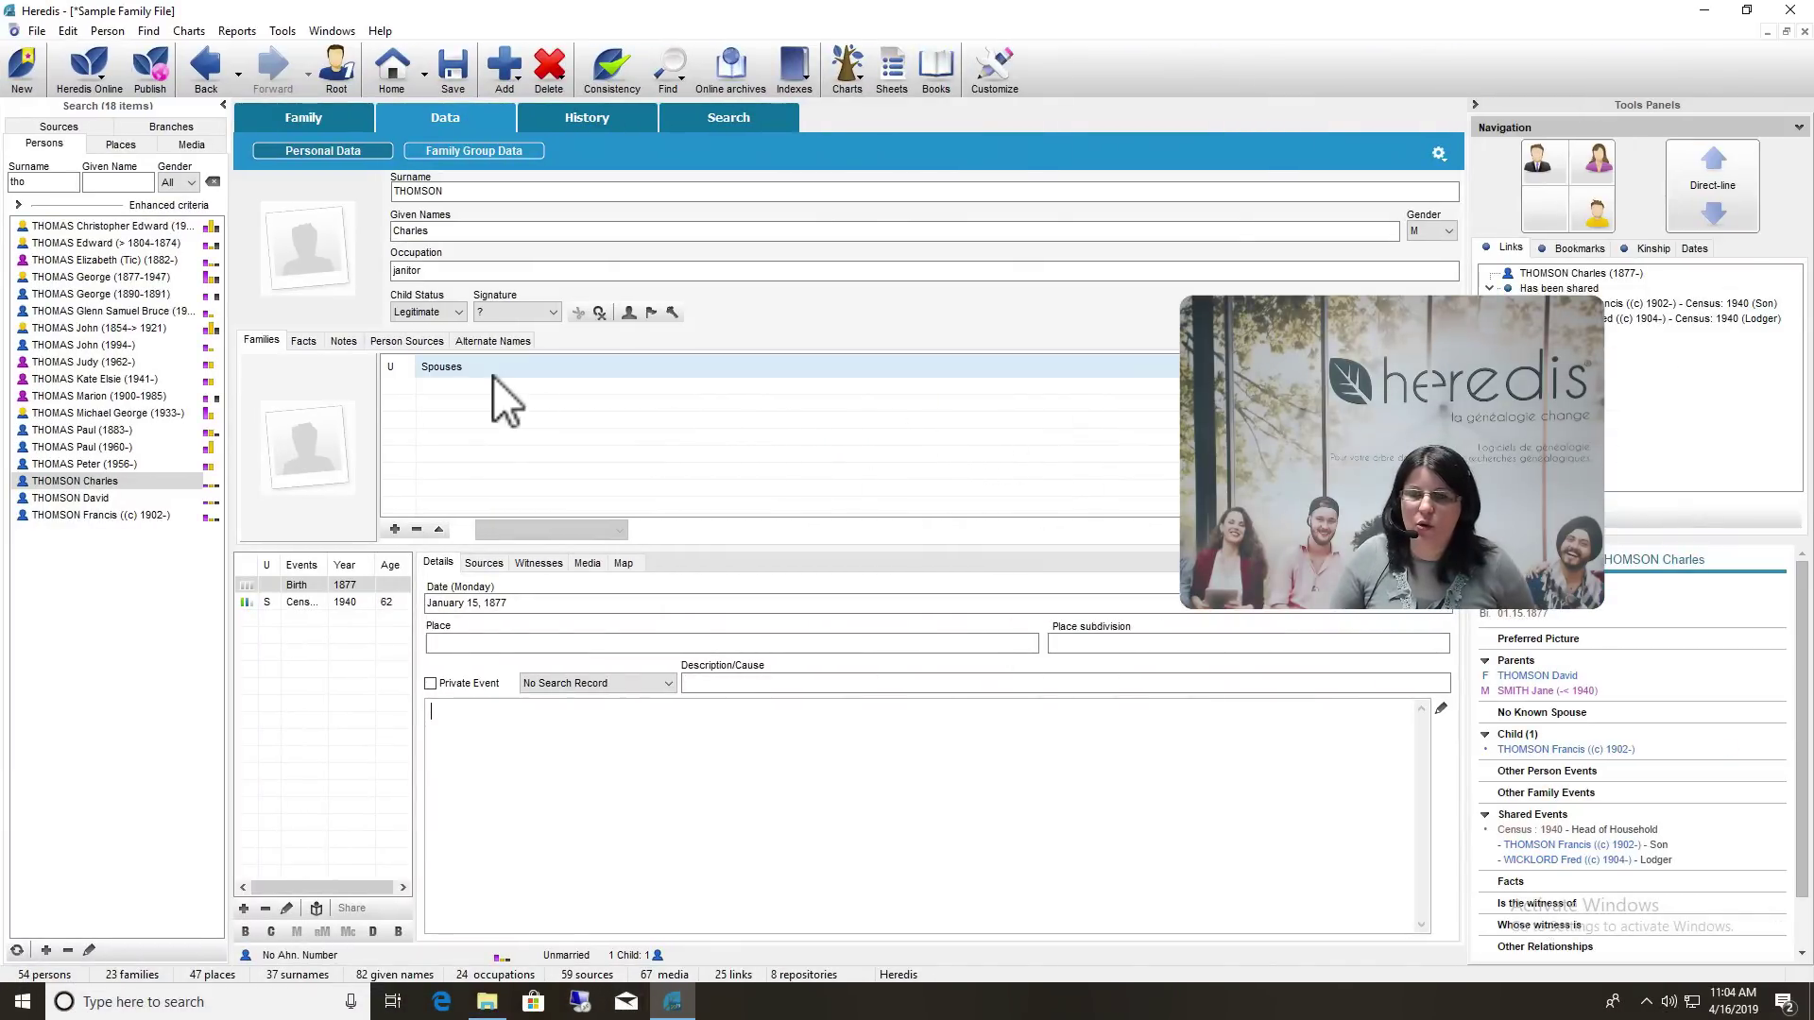
{"action": "left_click", "coordinate": [381, 602]}
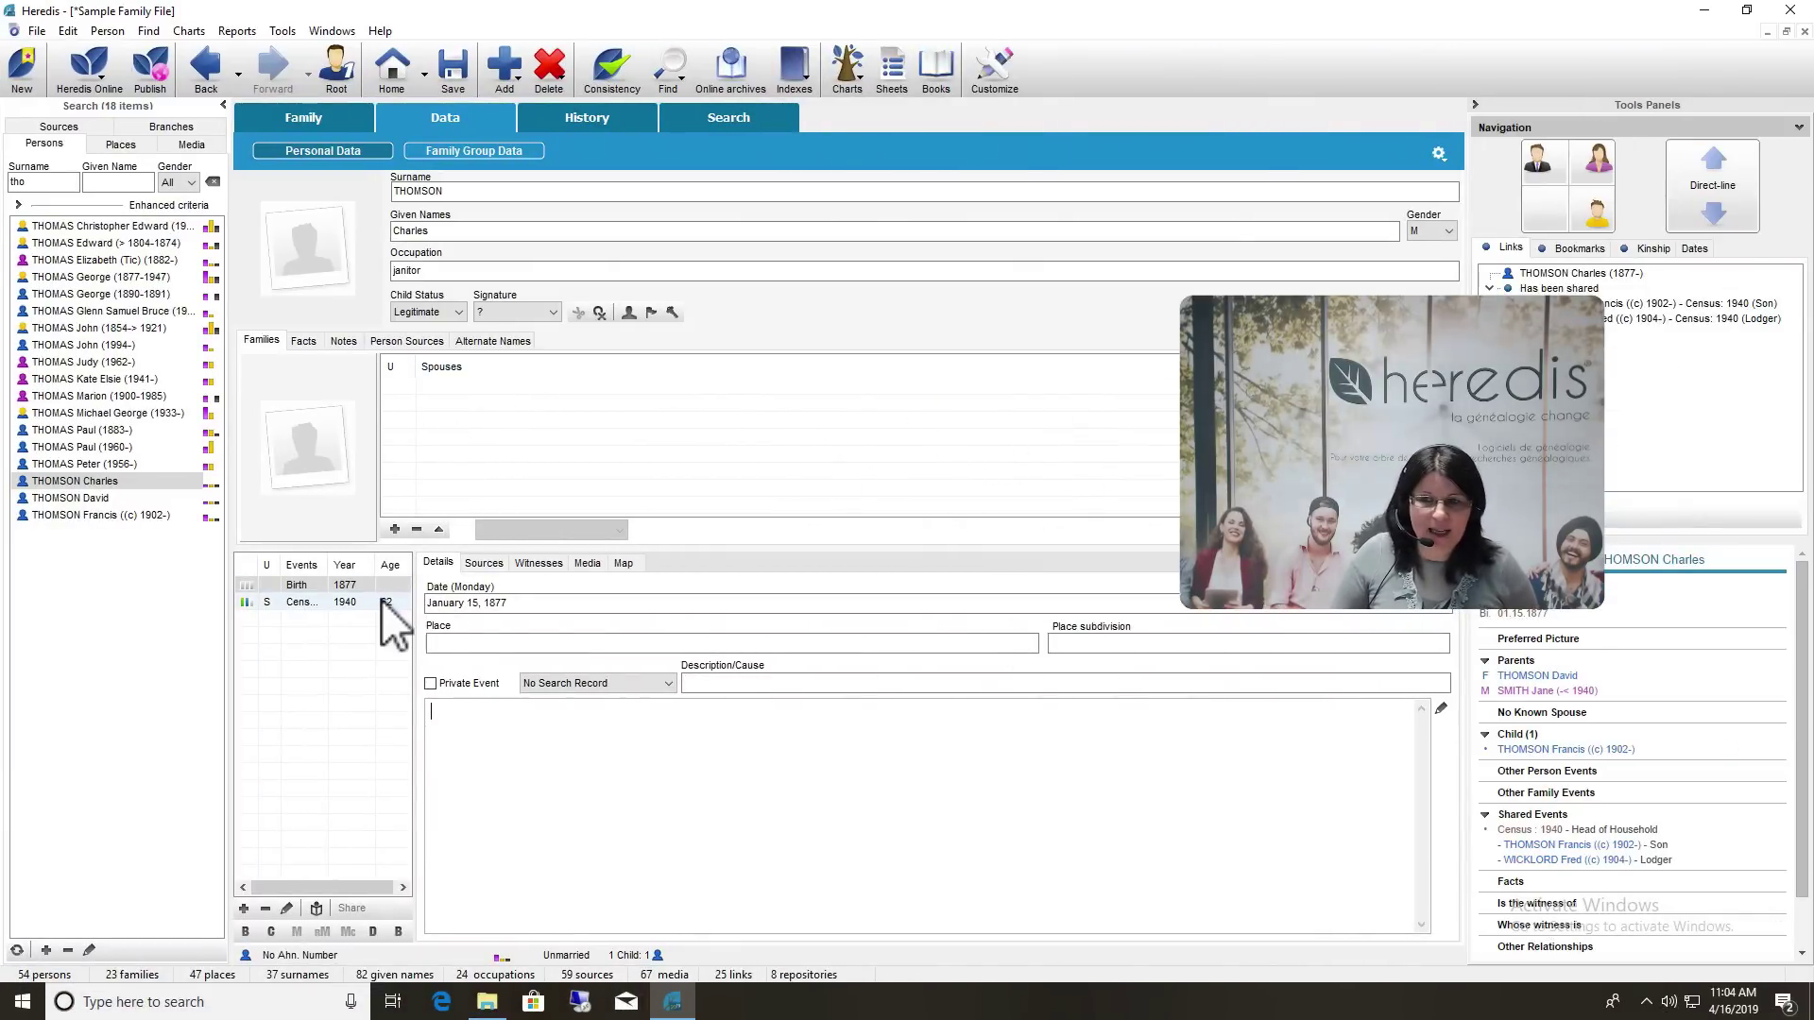
{"action": "left_click", "coordinate": [332, 125]}
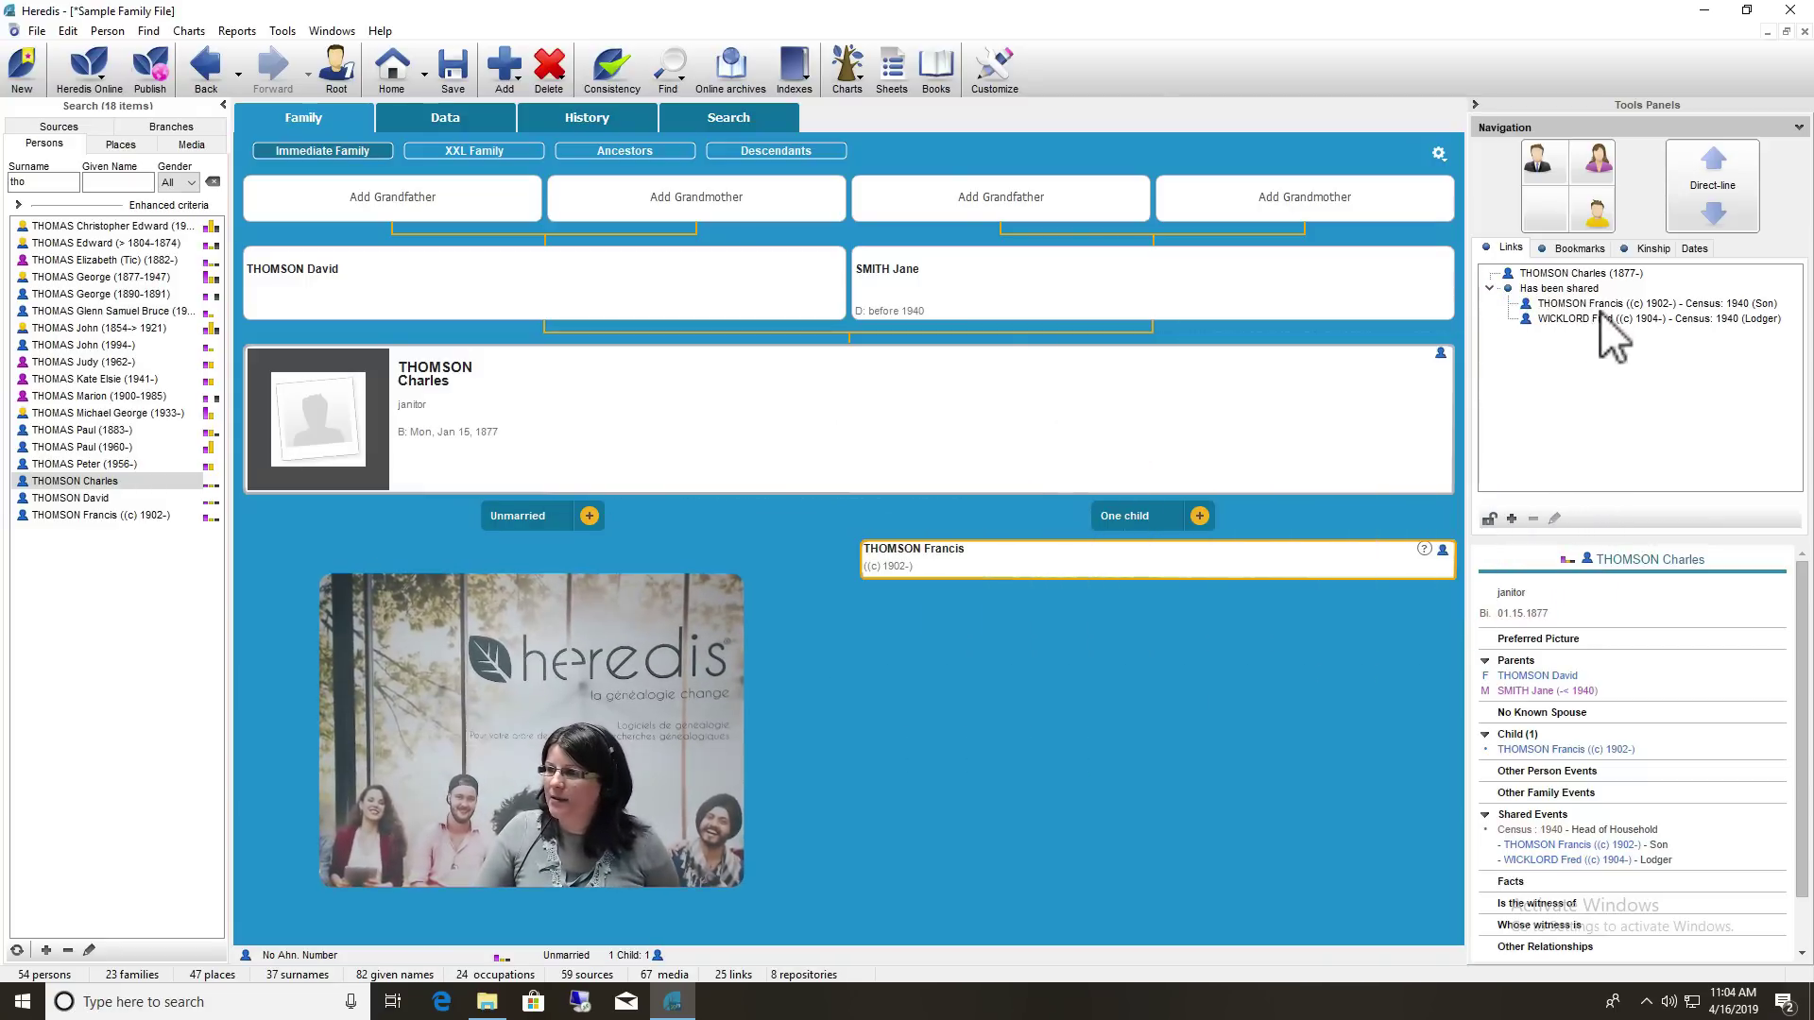
Examine the people sharing the head of household's 1940 census and open the linked lodger's record.
{"action": "left_click", "coordinate": [1512, 249]}
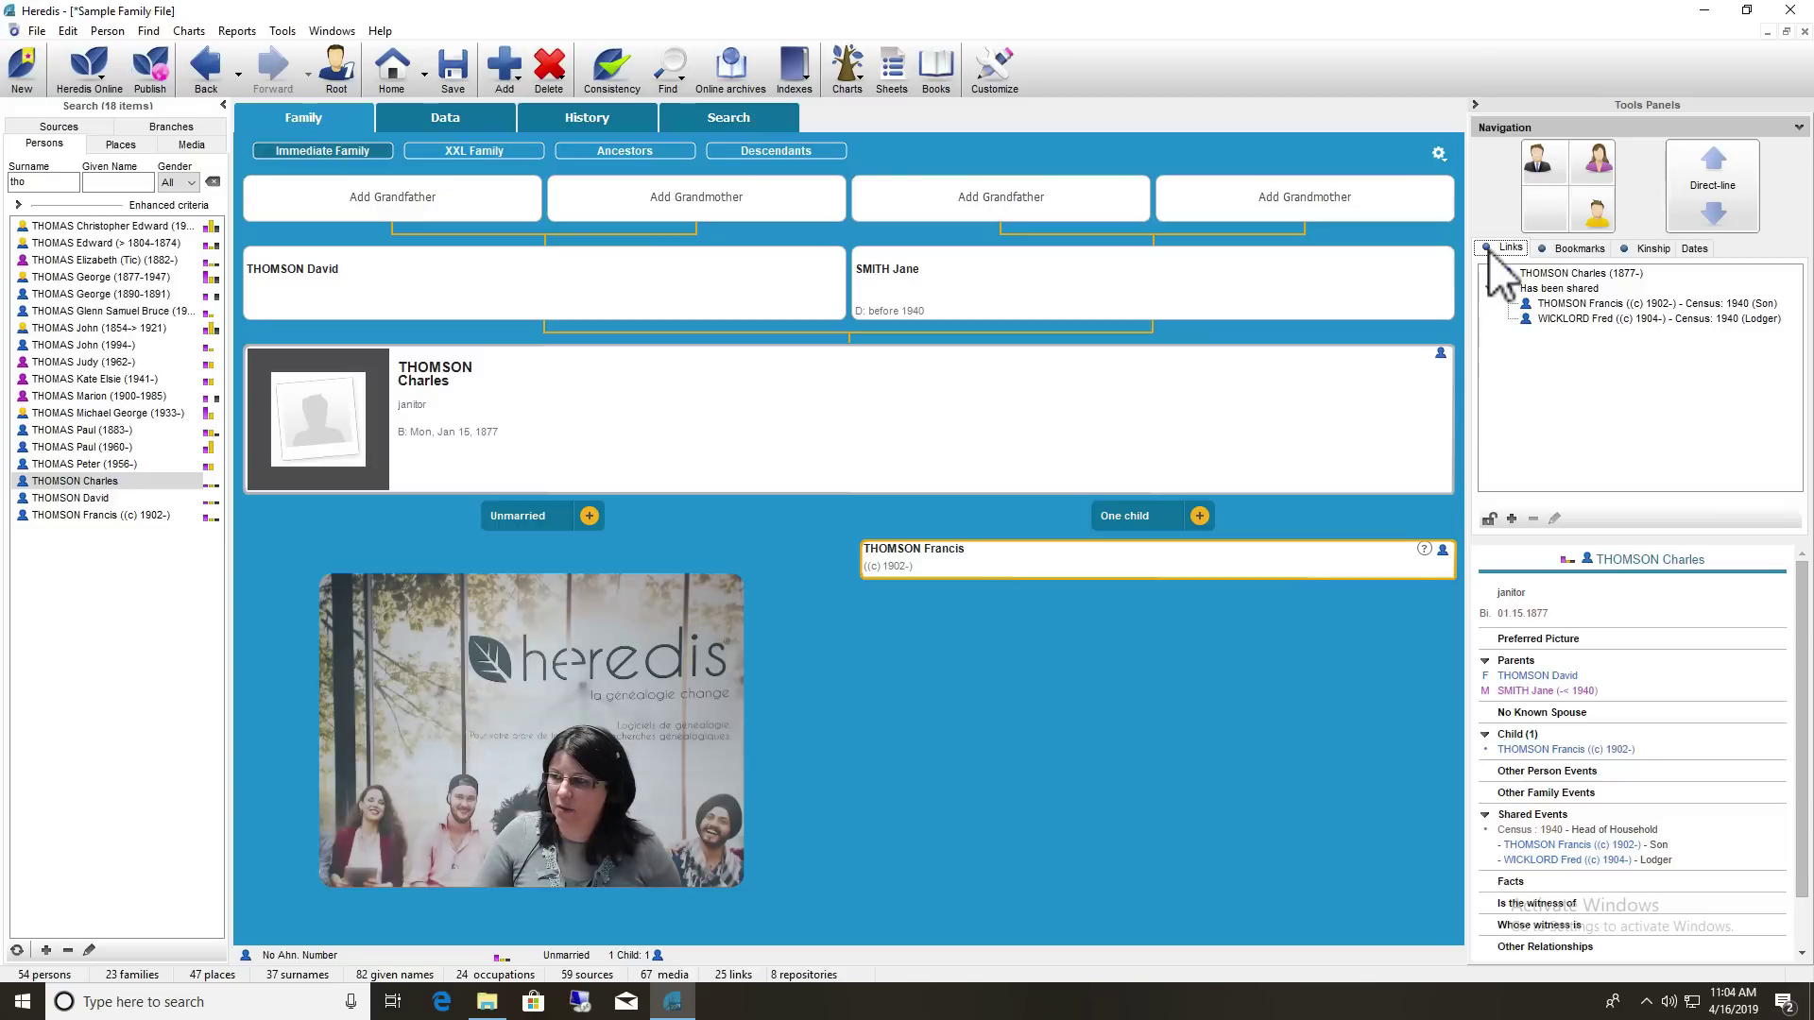
{"action": "left_click", "coordinate": [1570, 319]}
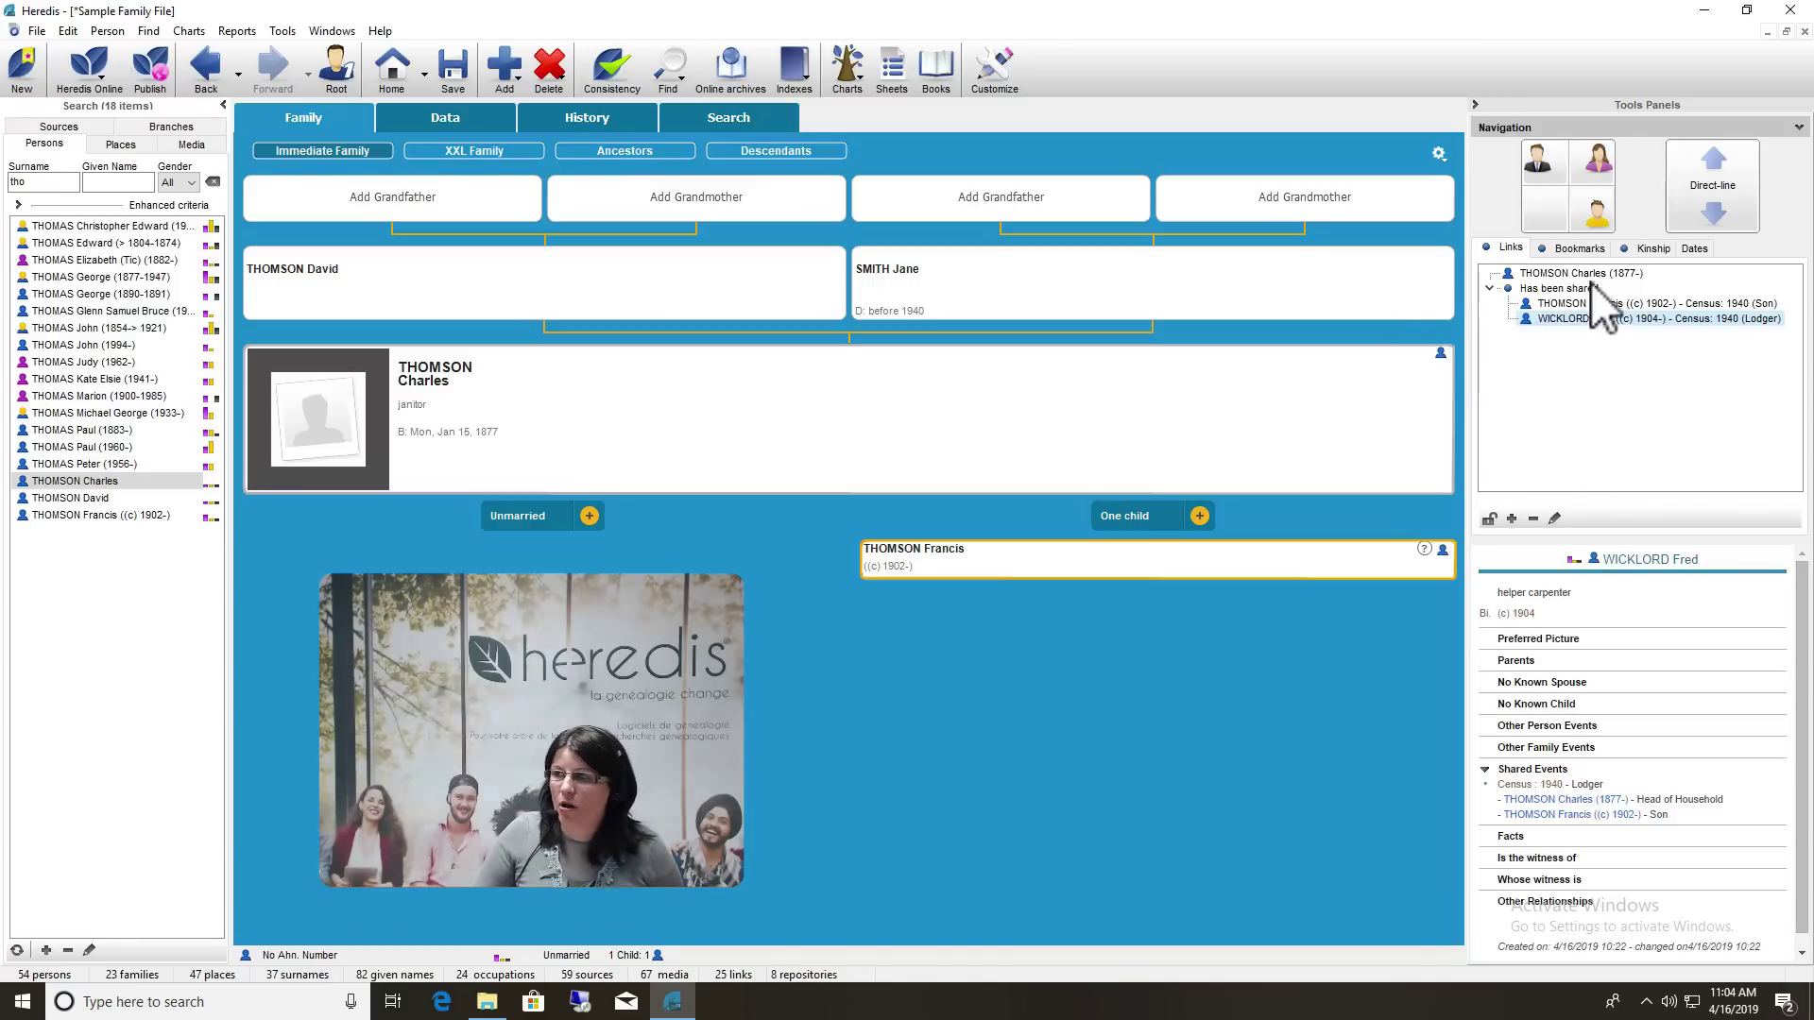
{"action": "double_click", "coordinate": [1671, 319]}
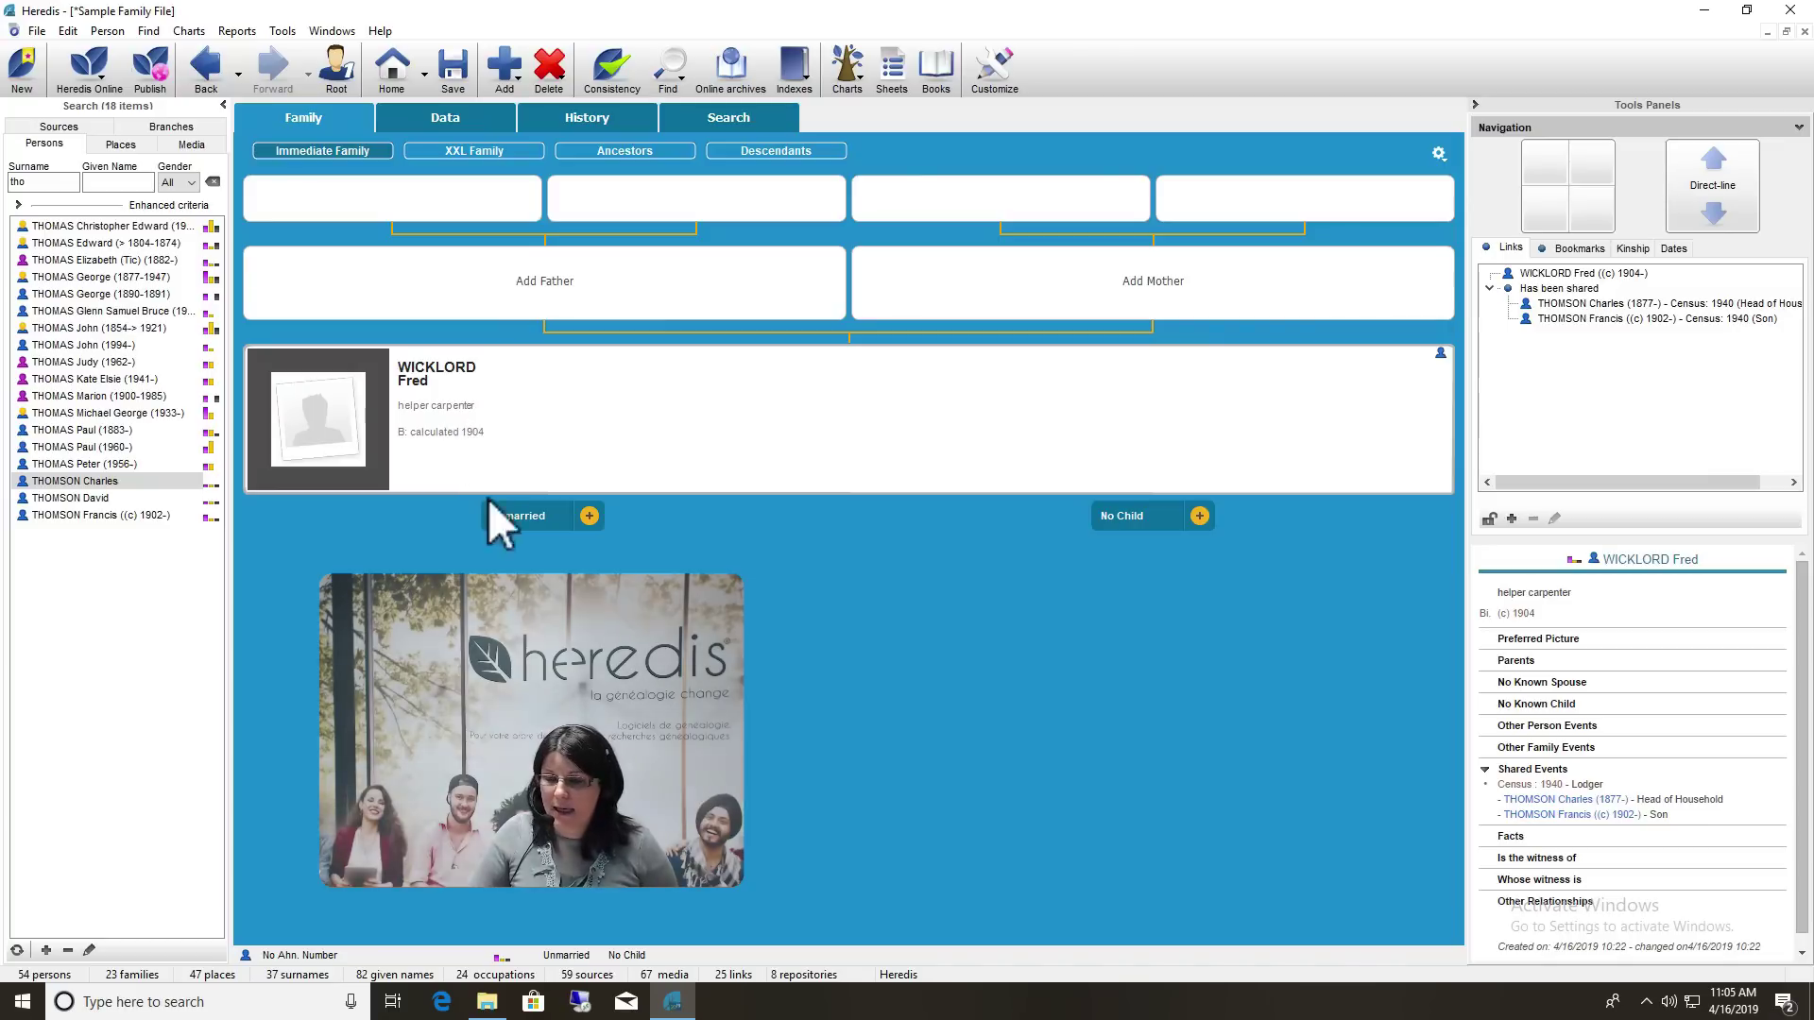
Switch back to the Mac version of Heredis and inspect the lodger link's details without changing them.
{"action": "mouse_move", "coordinate": [633, 997]}
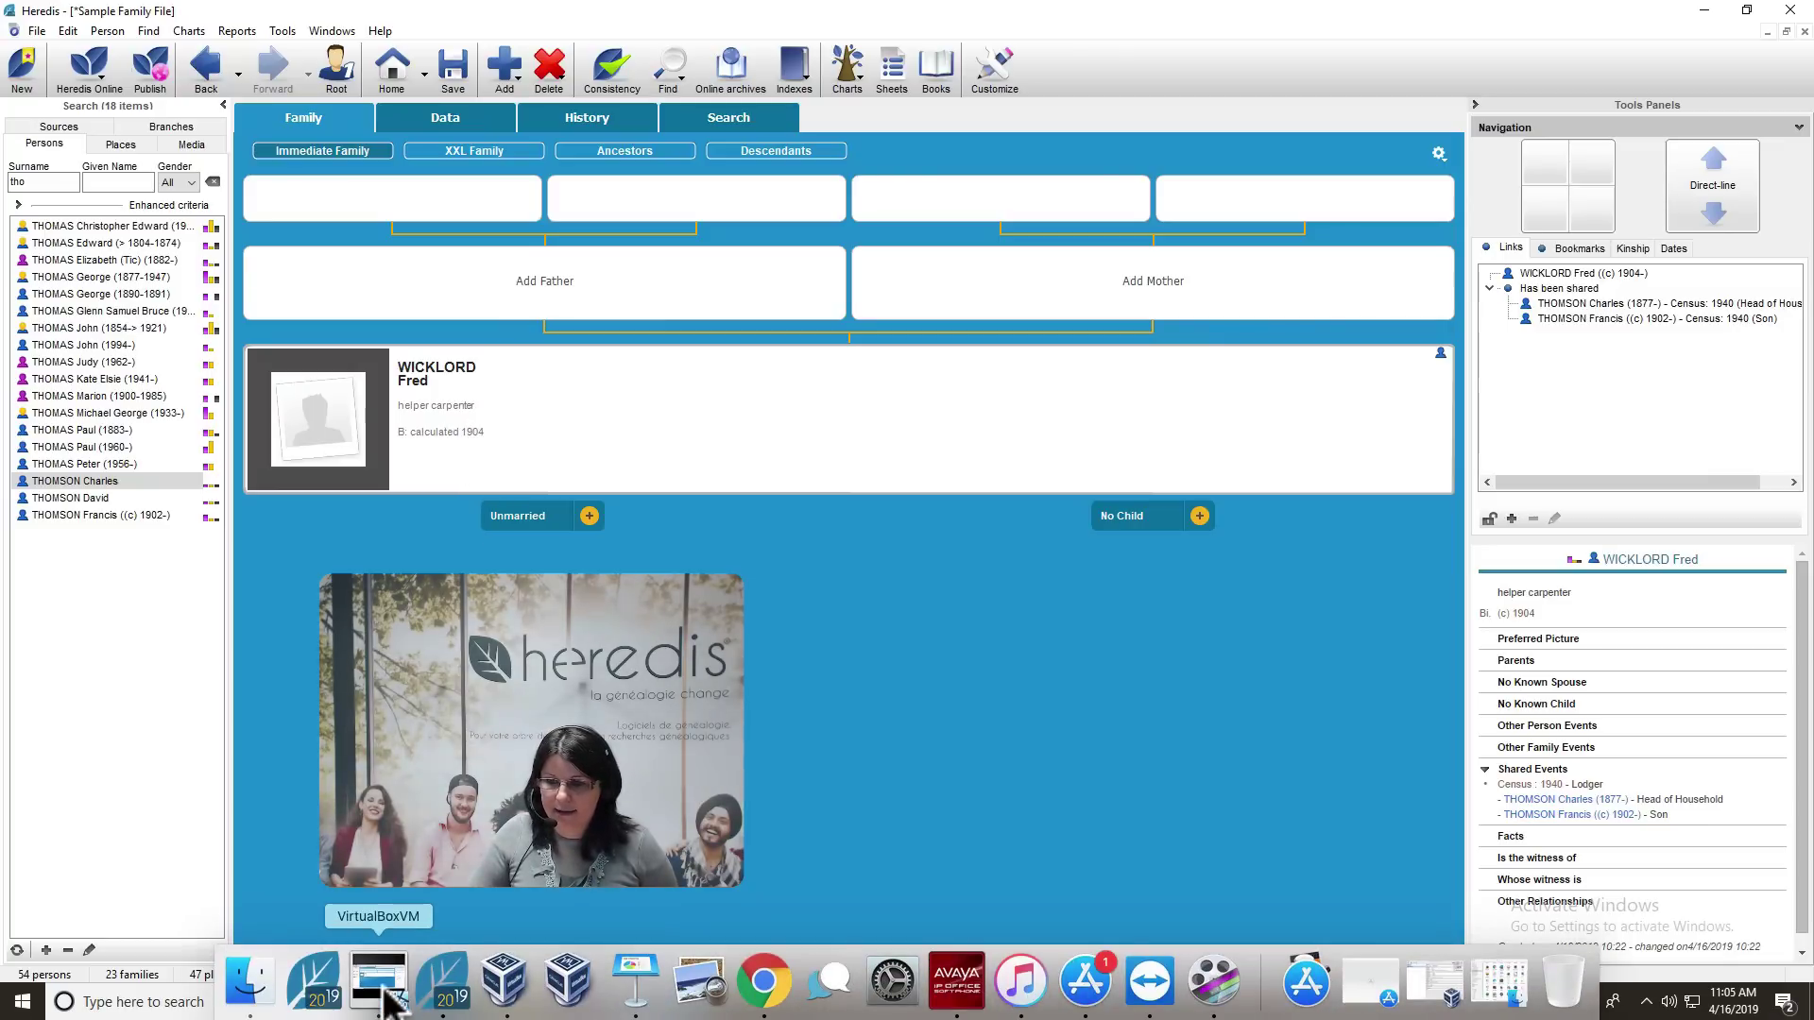
{"action": "left_click", "coordinate": [444, 982]}
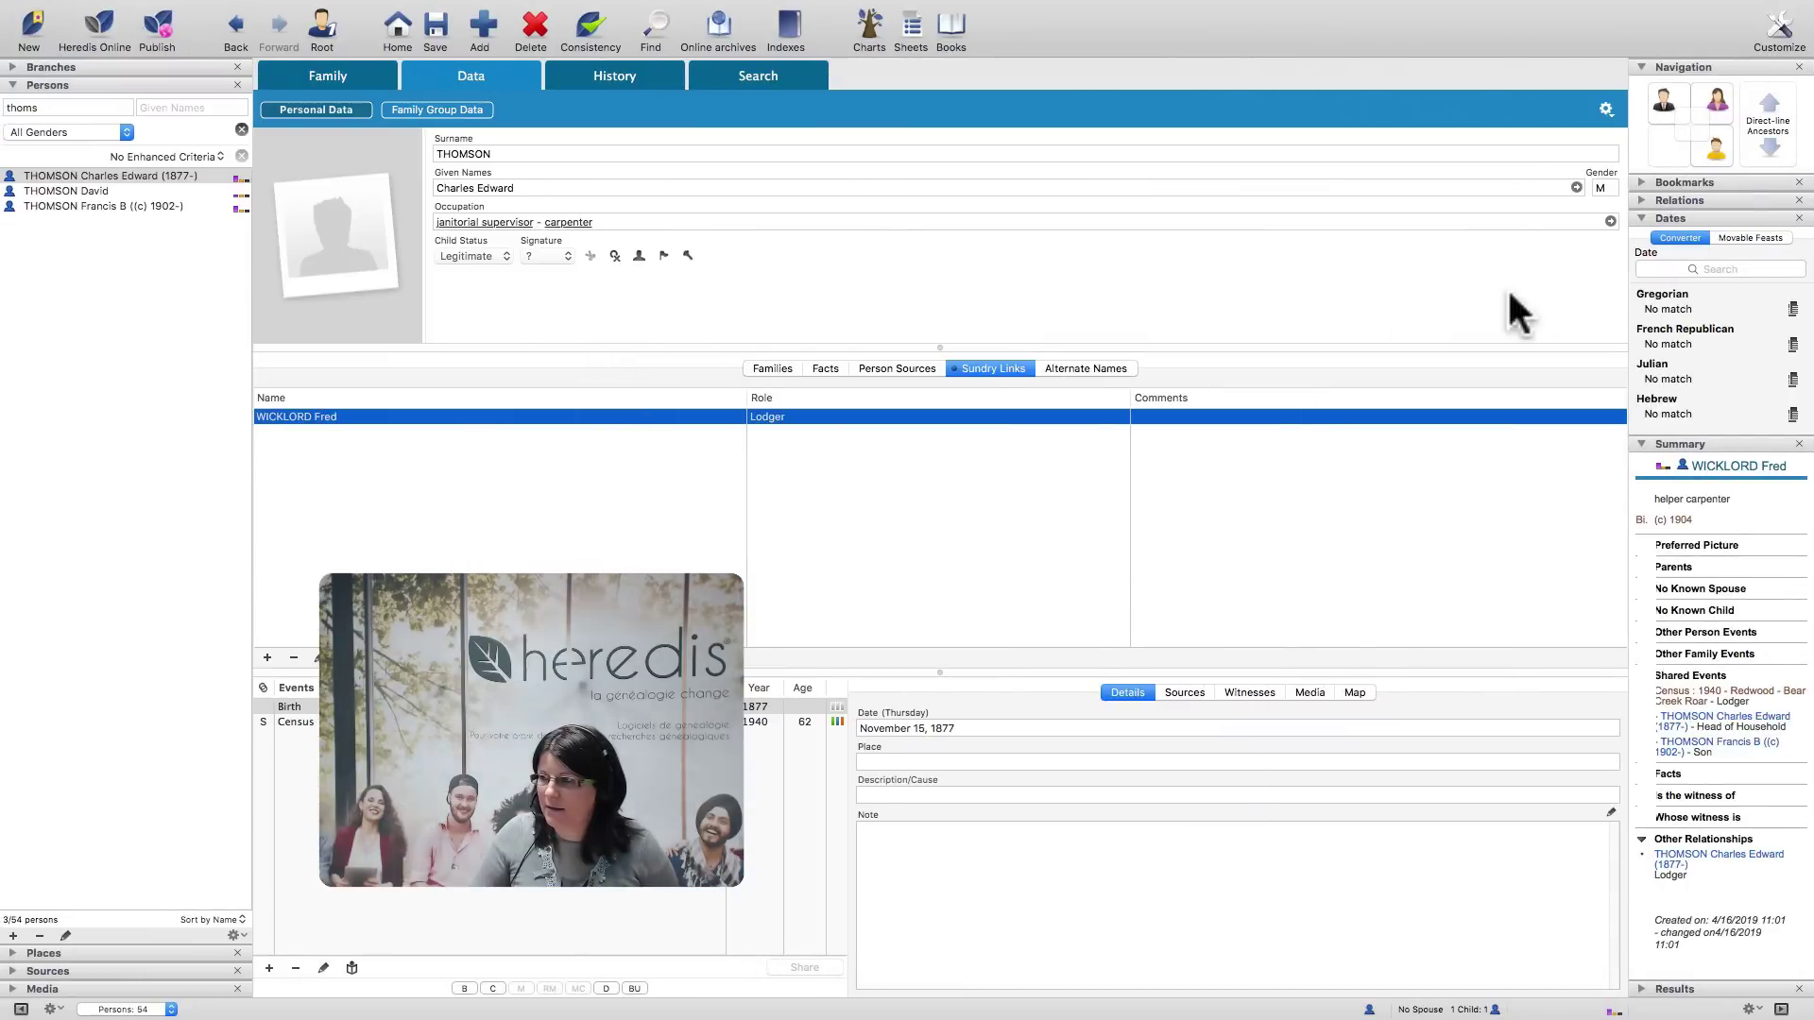
{"action": "double_click", "coordinate": [309, 416]}
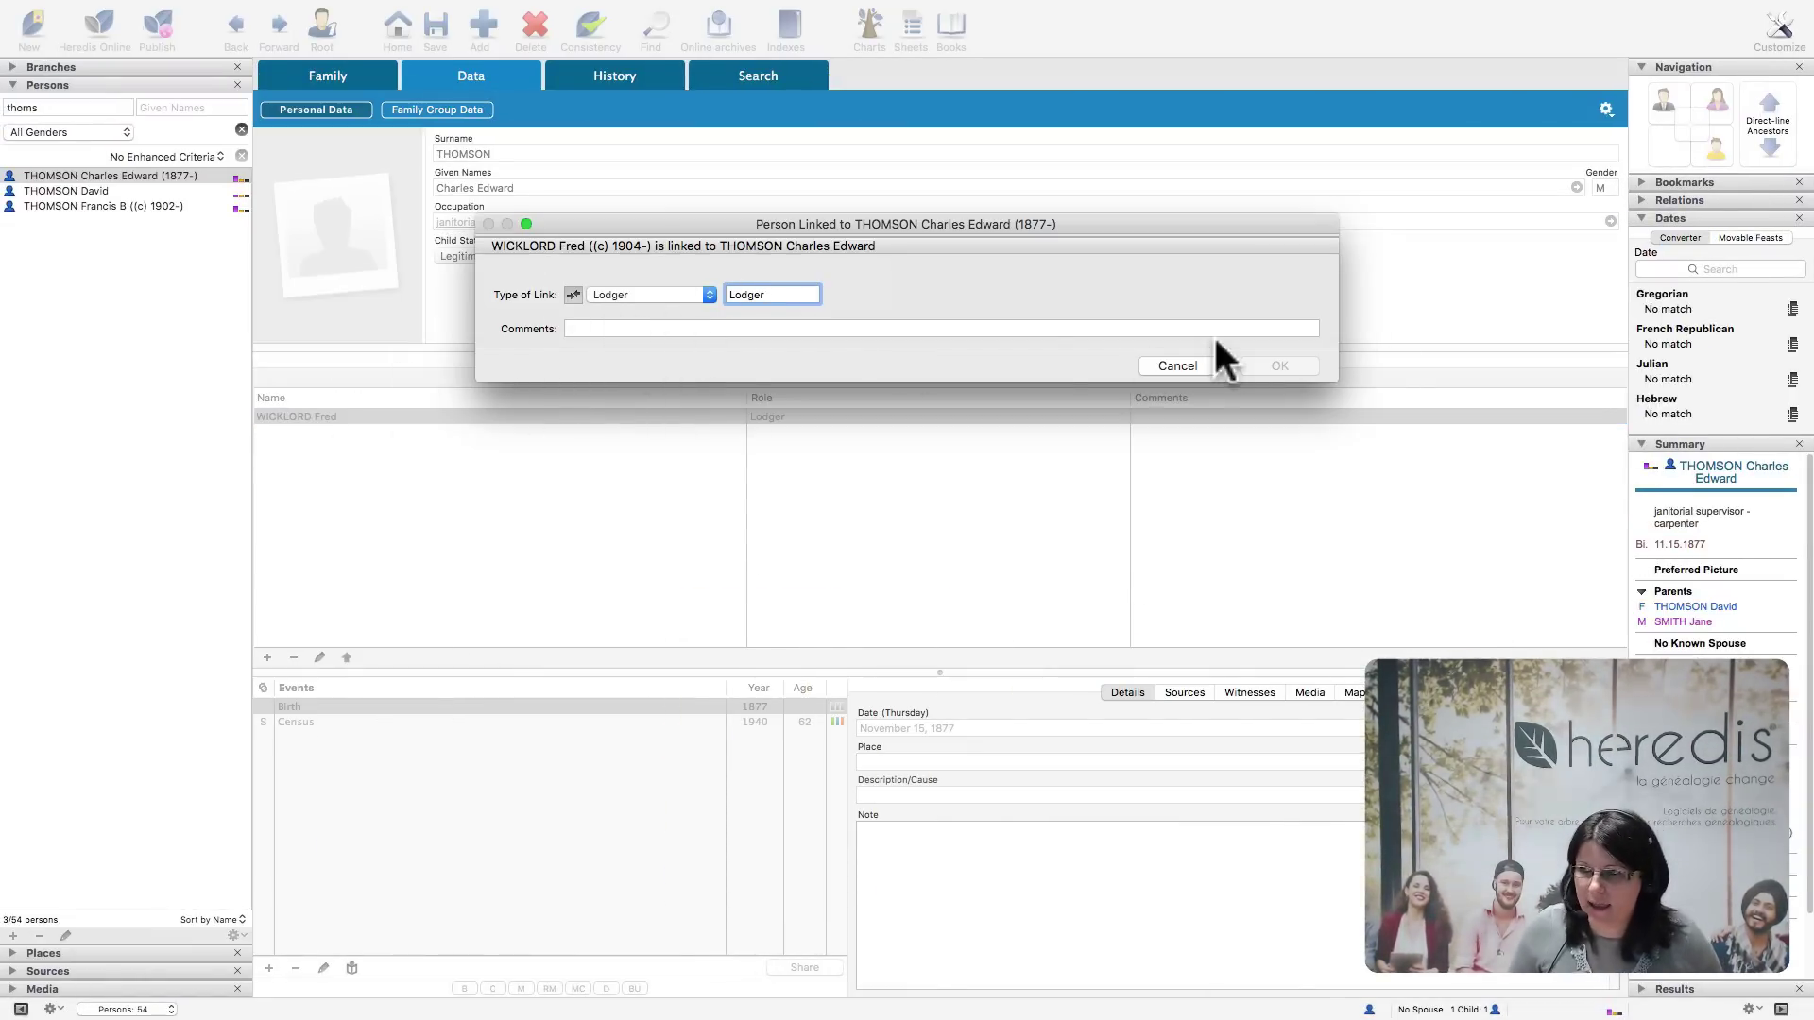
{"action": "left_click", "coordinate": [1184, 363]}
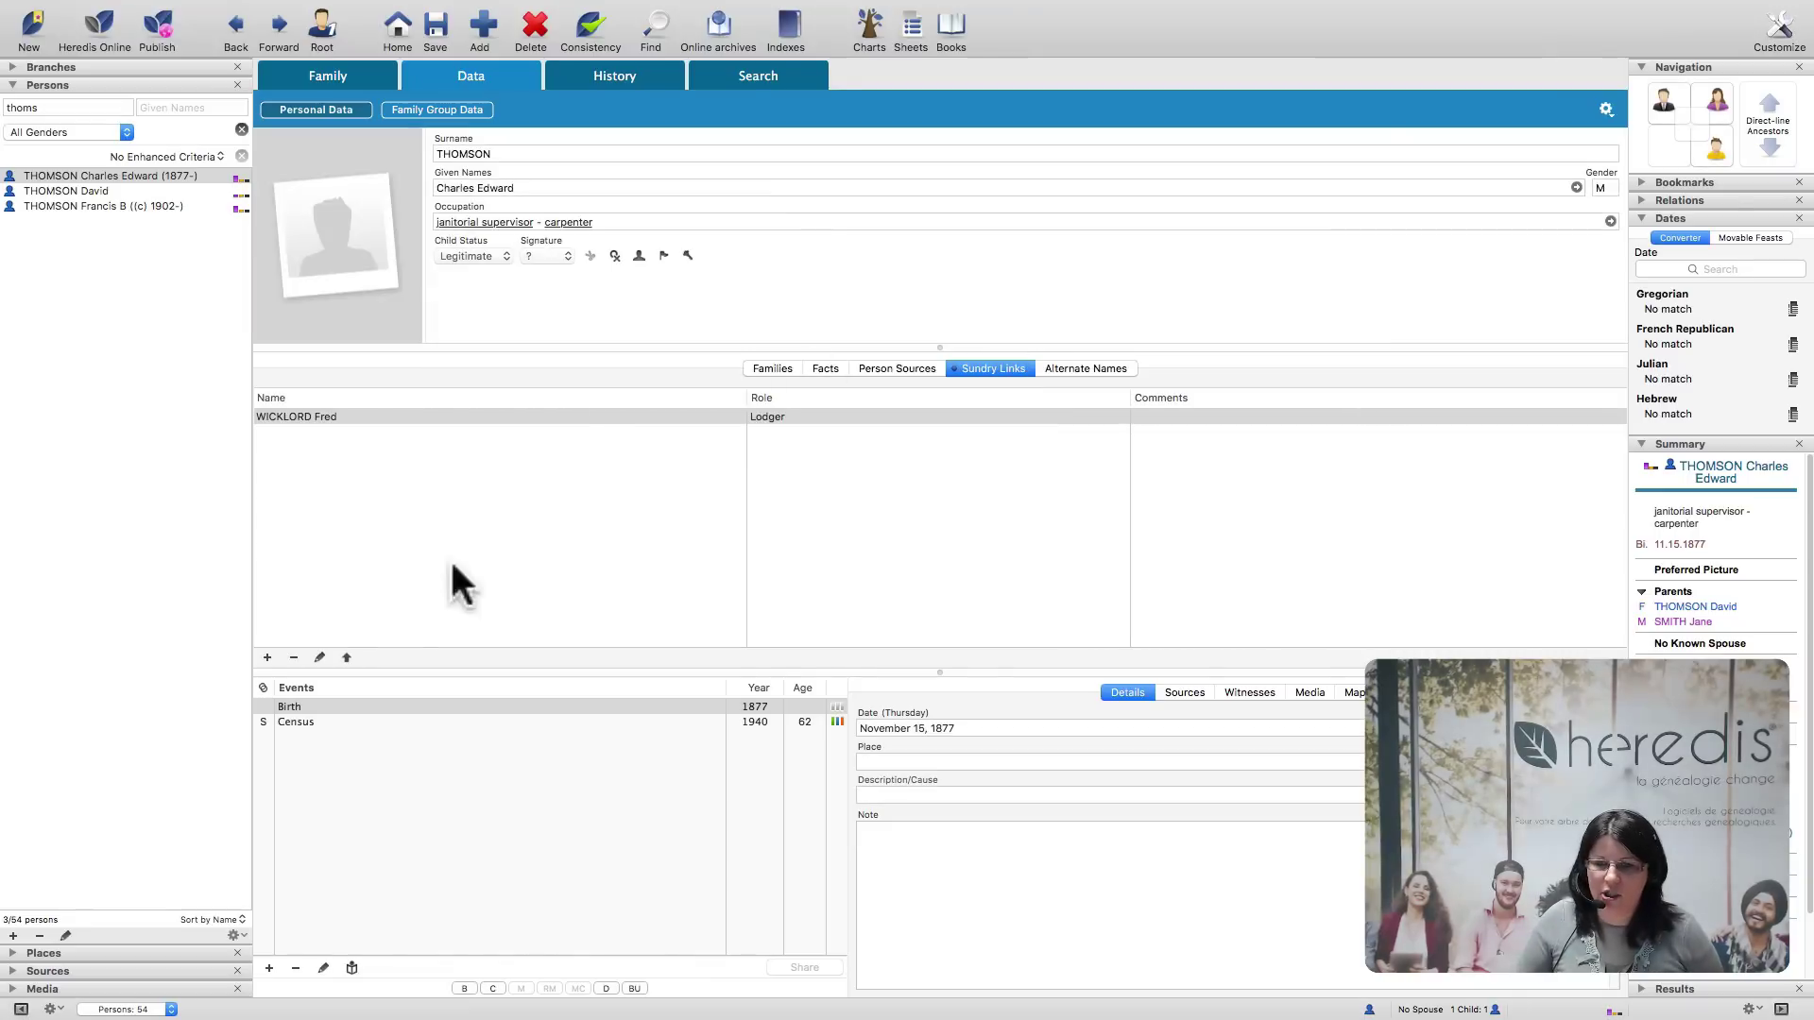
Go to the linked lodger's own record from the sundry links and view his immediate family.
{"action": "left_click", "coordinate": [345, 658]}
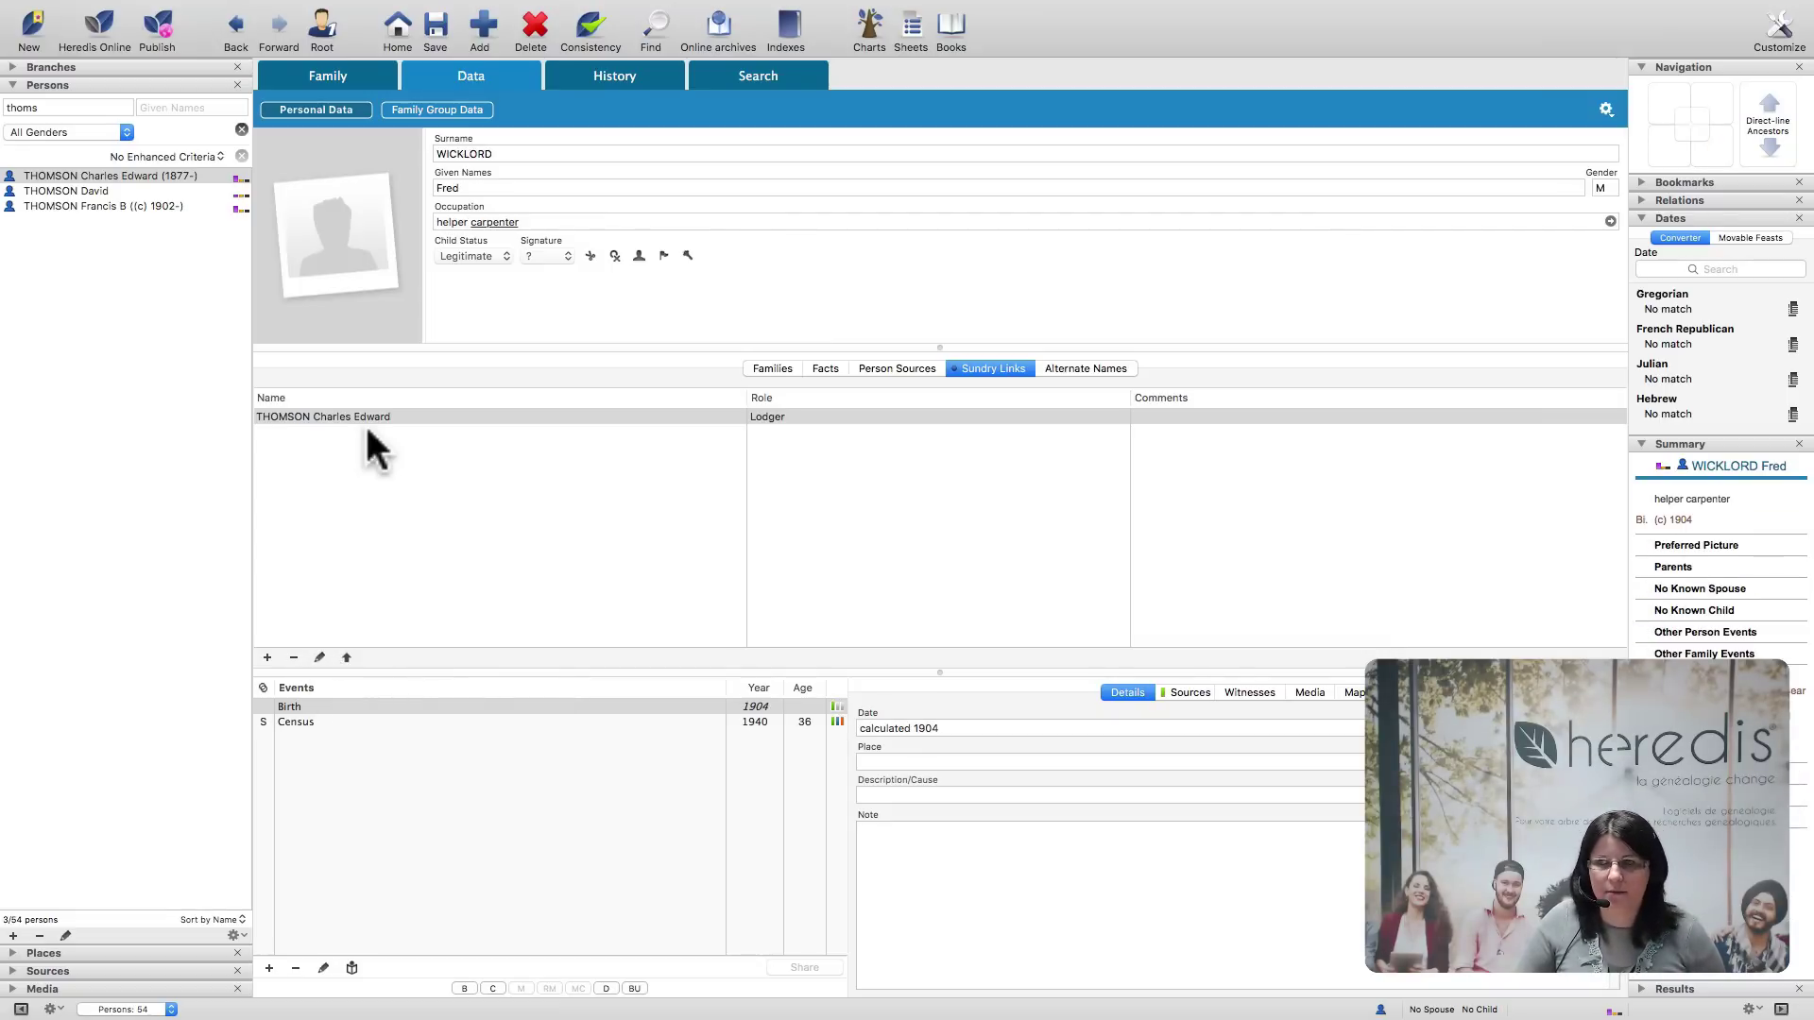
{"action": "left_click", "coordinate": [345, 82]}
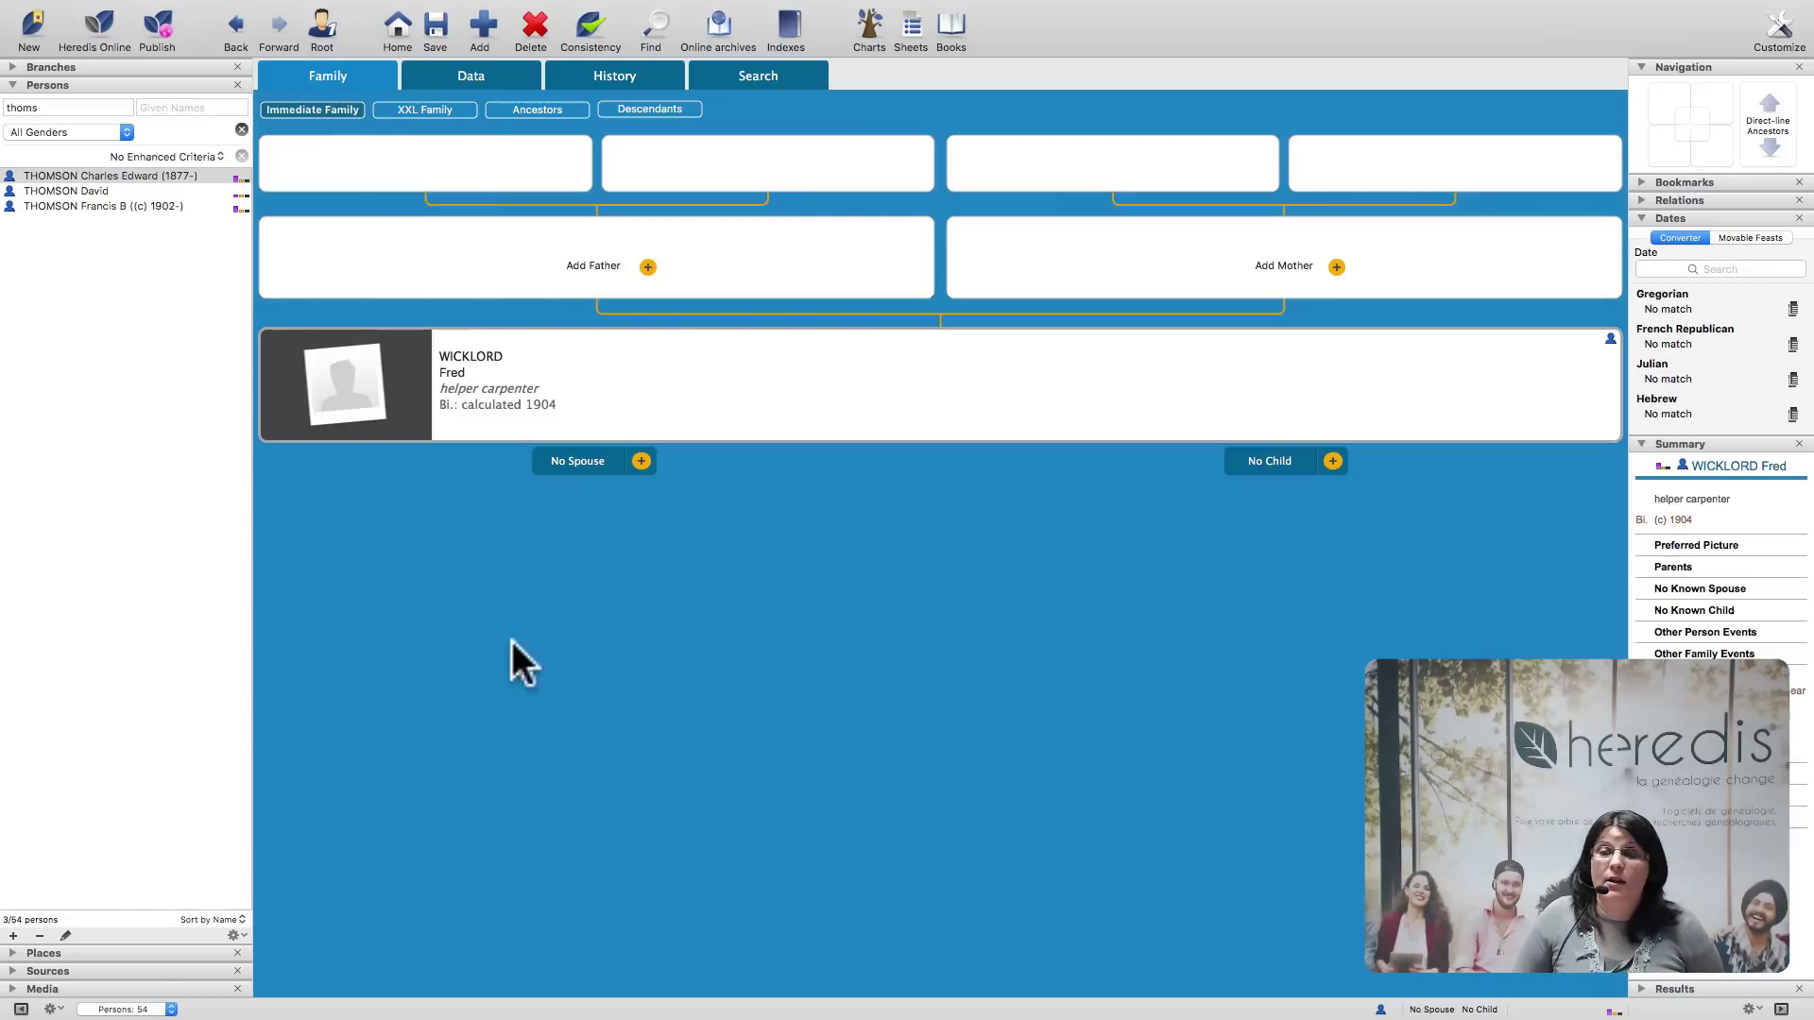